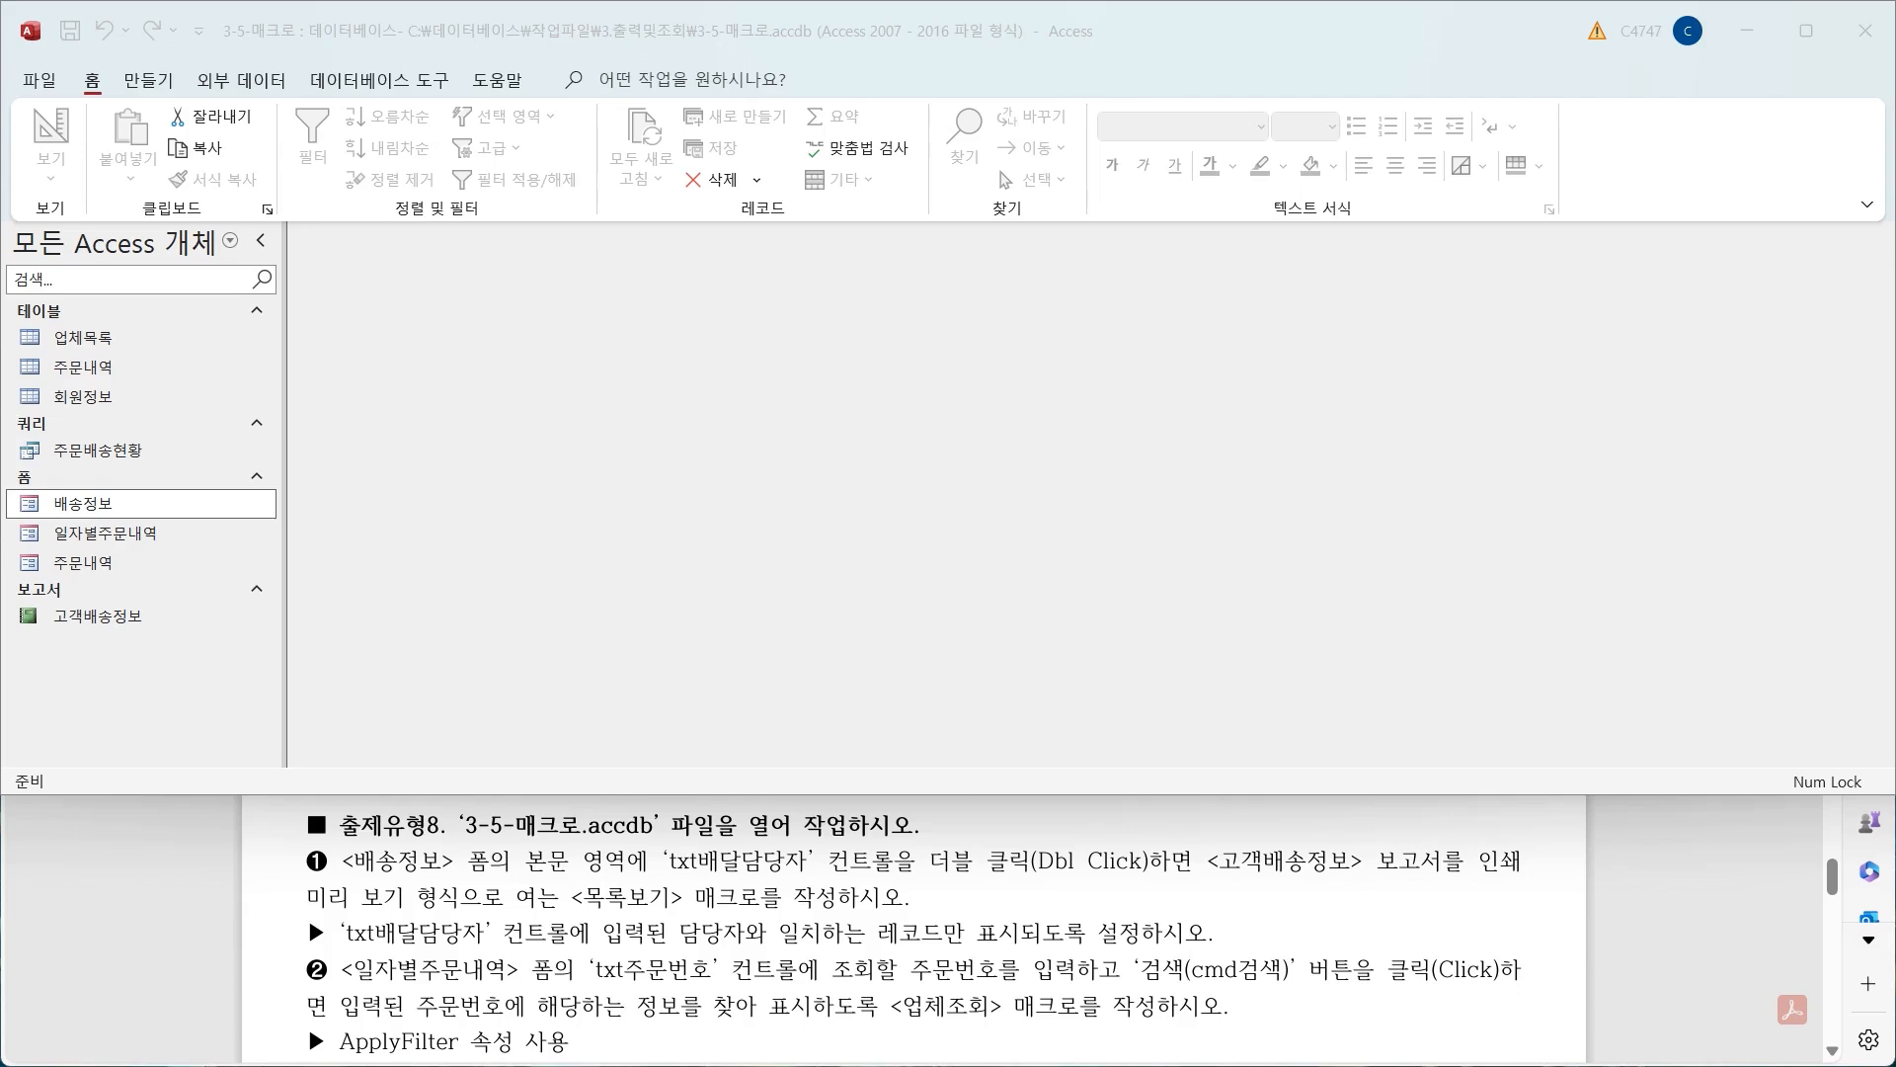
{"action": "left_click_drag", "start_coordinate": [664, 873], "coordinate": [1165, 882]}
{"action": "left_click_drag", "start_coordinate": [1233, 822], "coordinate": [1196, 891]}
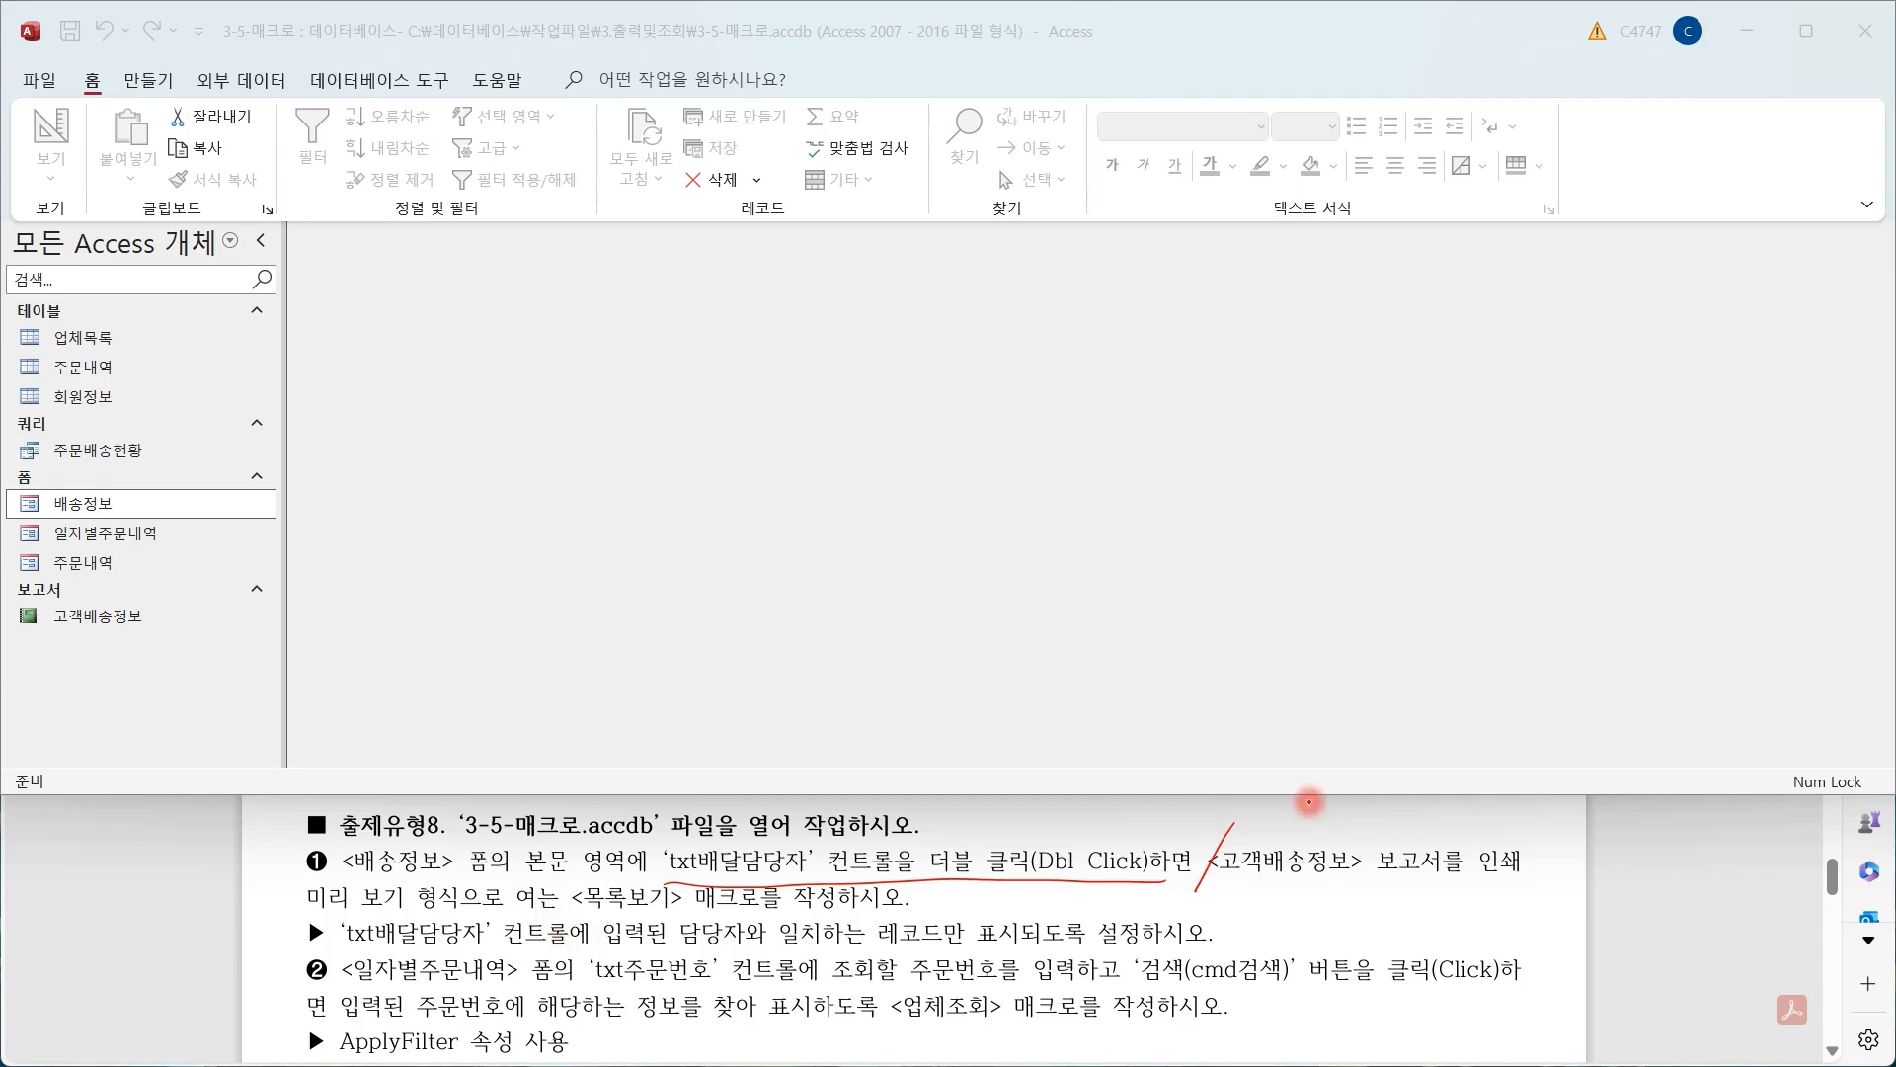
{"action": "mouse_move", "coordinate": [1285, 809]}
{"action": "left_mouse_down"}
{"action": "mouse_move", "coordinate": [1319, 790]}
{"action": "mouse_move", "coordinate": [1368, 790]}
{"action": "mouse_move", "coordinate": [1388, 820]}
{"action": "mouse_move", "coordinate": [1495, 788]}
{"action": "mouse_move", "coordinate": [1577, 793]}
{"action": "left_mouse_up"}
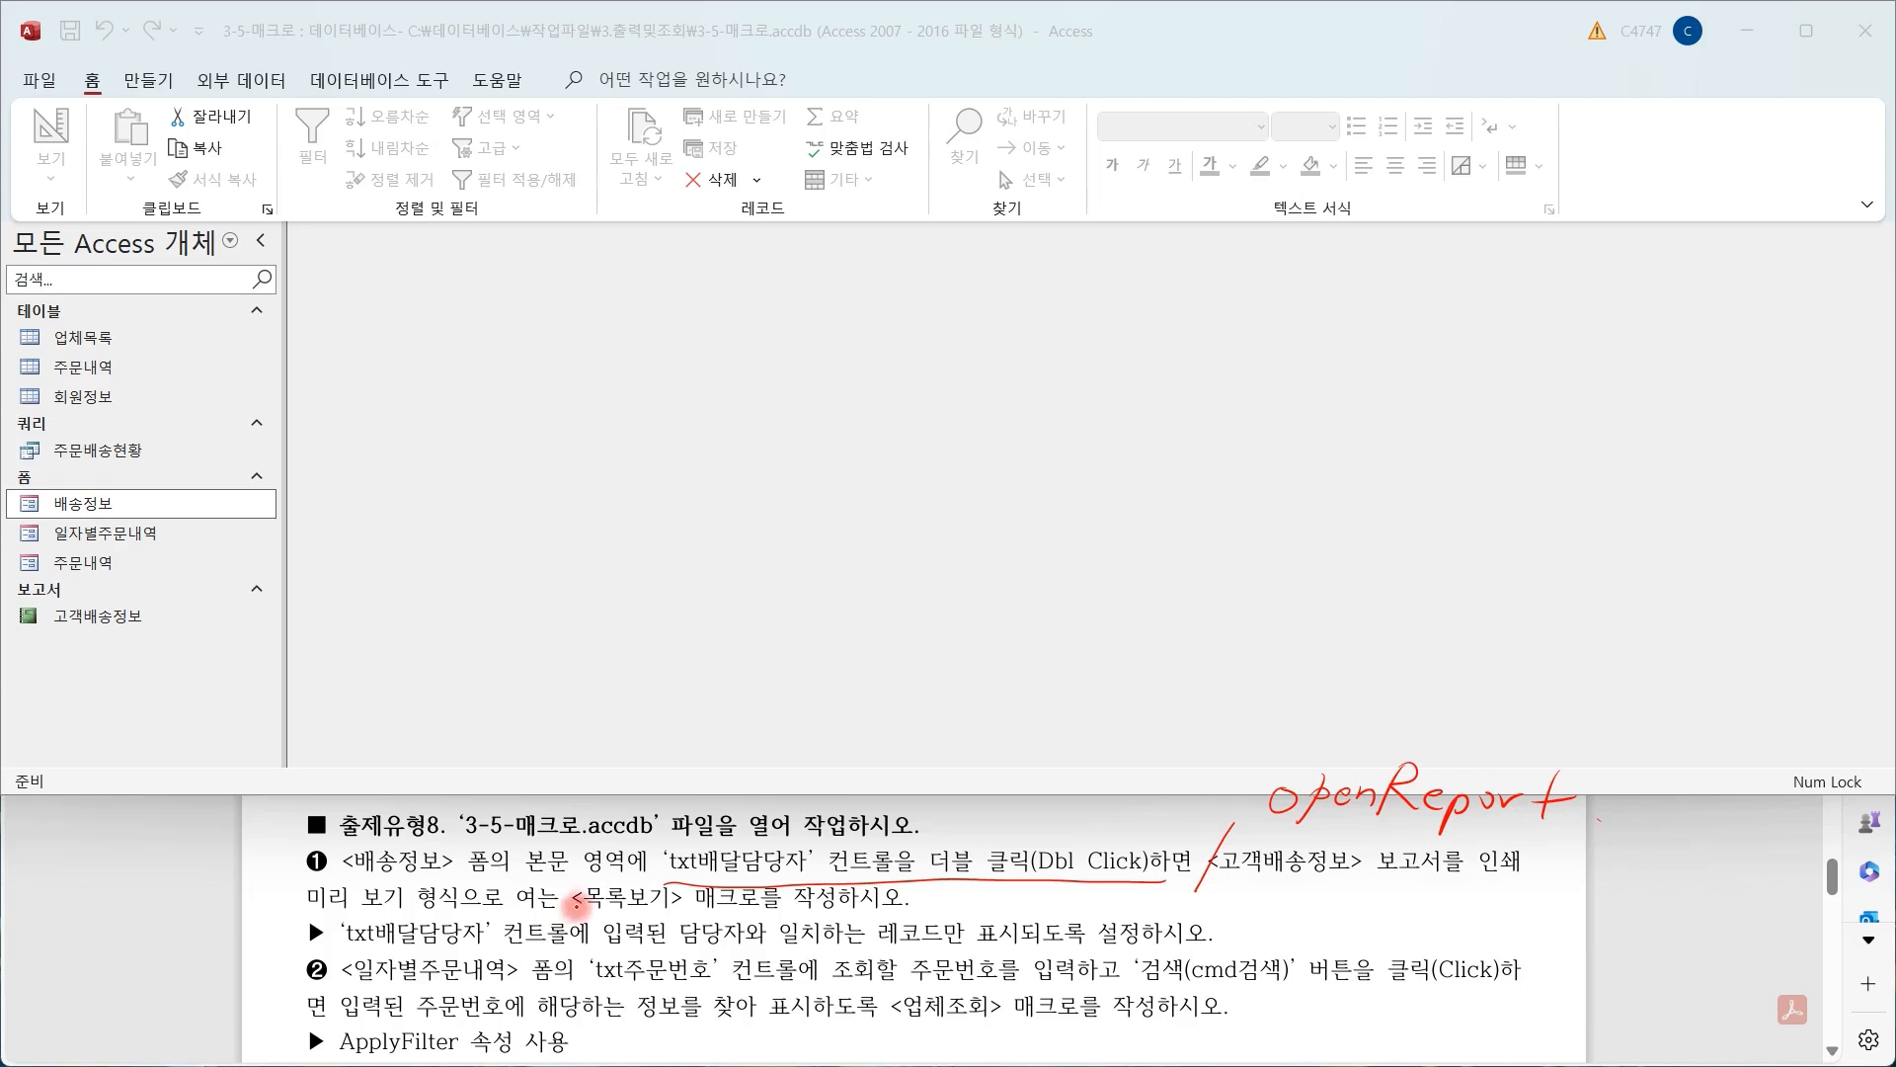
{"action": "mouse_move", "coordinate": [571, 921]}
{"action": "left_mouse_down"}
{"action": "mouse_move", "coordinate": [825, 930]}
{"action": "mouse_move", "coordinate": [894, 884]}
{"action": "mouse_move", "coordinate": [647, 885]}
{"action": "mouse_move", "coordinate": [571, 928]}
{"action": "mouse_move", "coordinate": [632, 929]}
{"action": "left_mouse_up"}
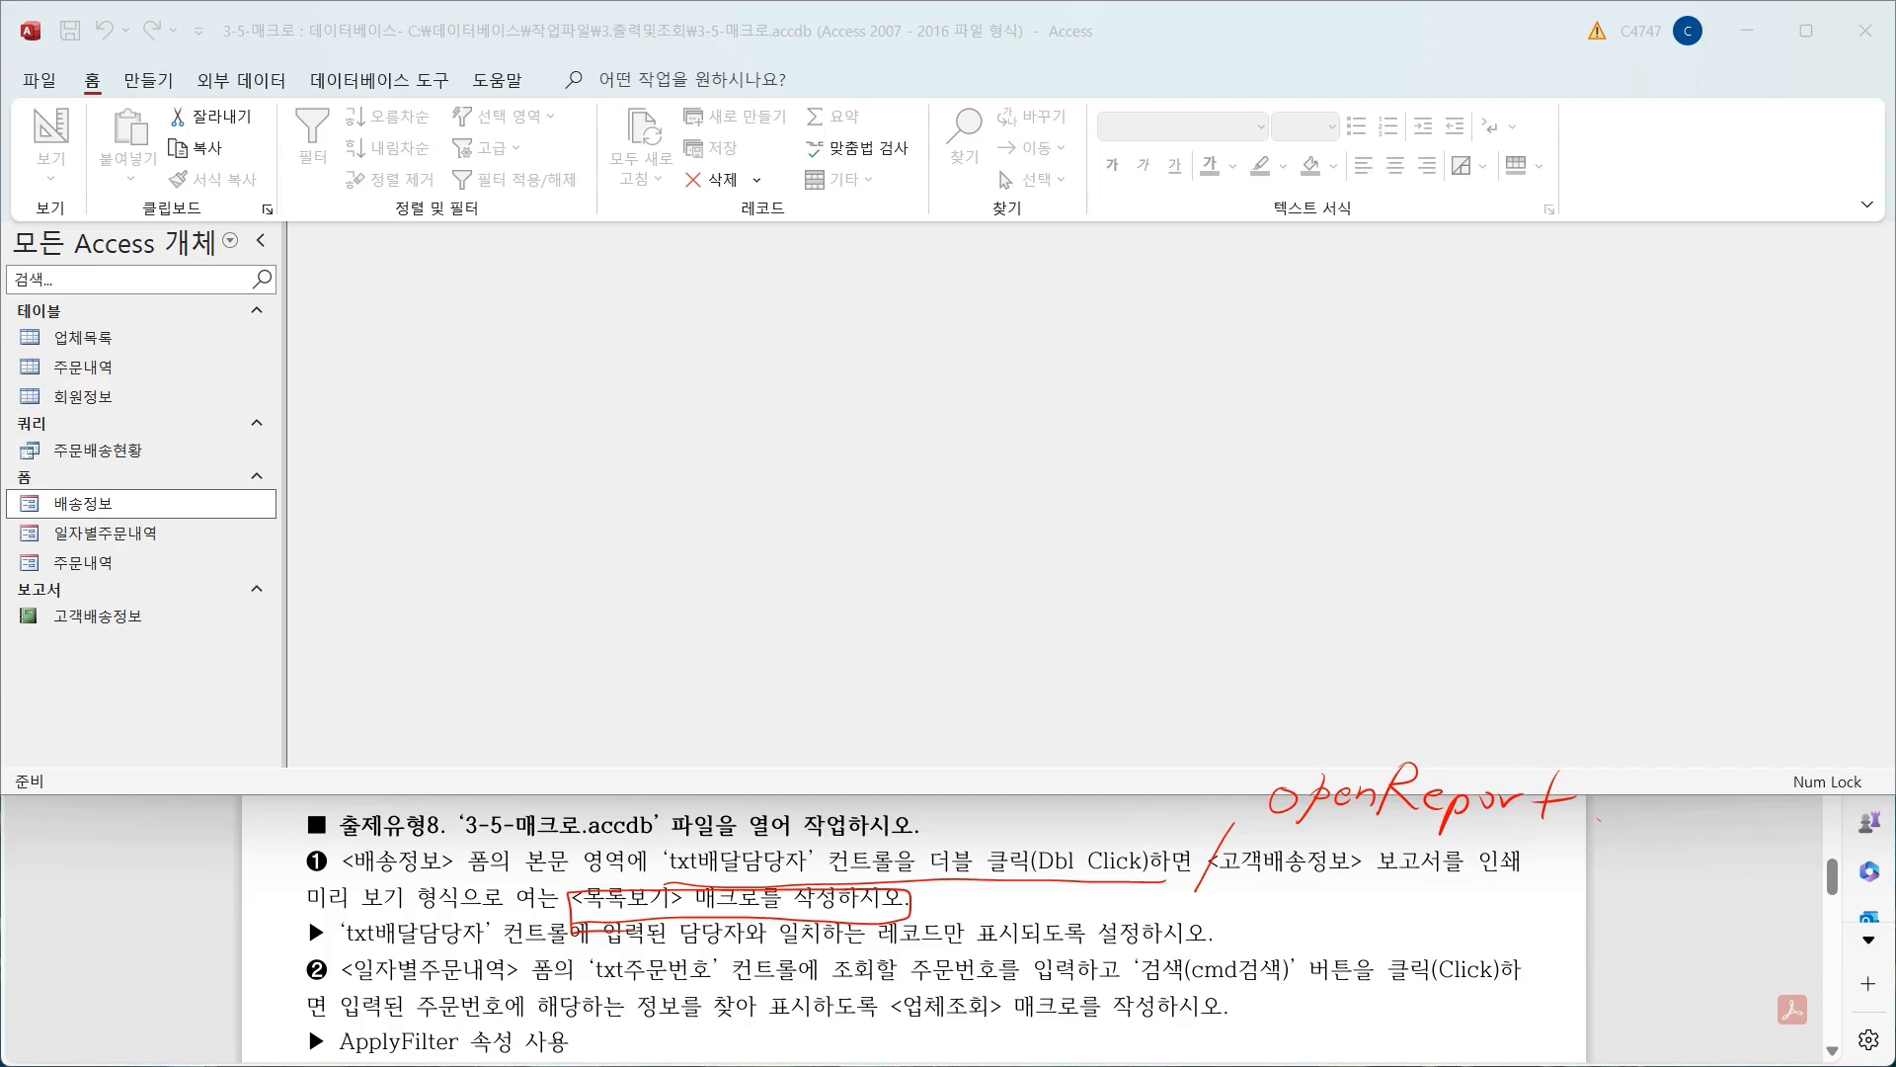
{"action": "left_click", "coordinate": [773, 426]}
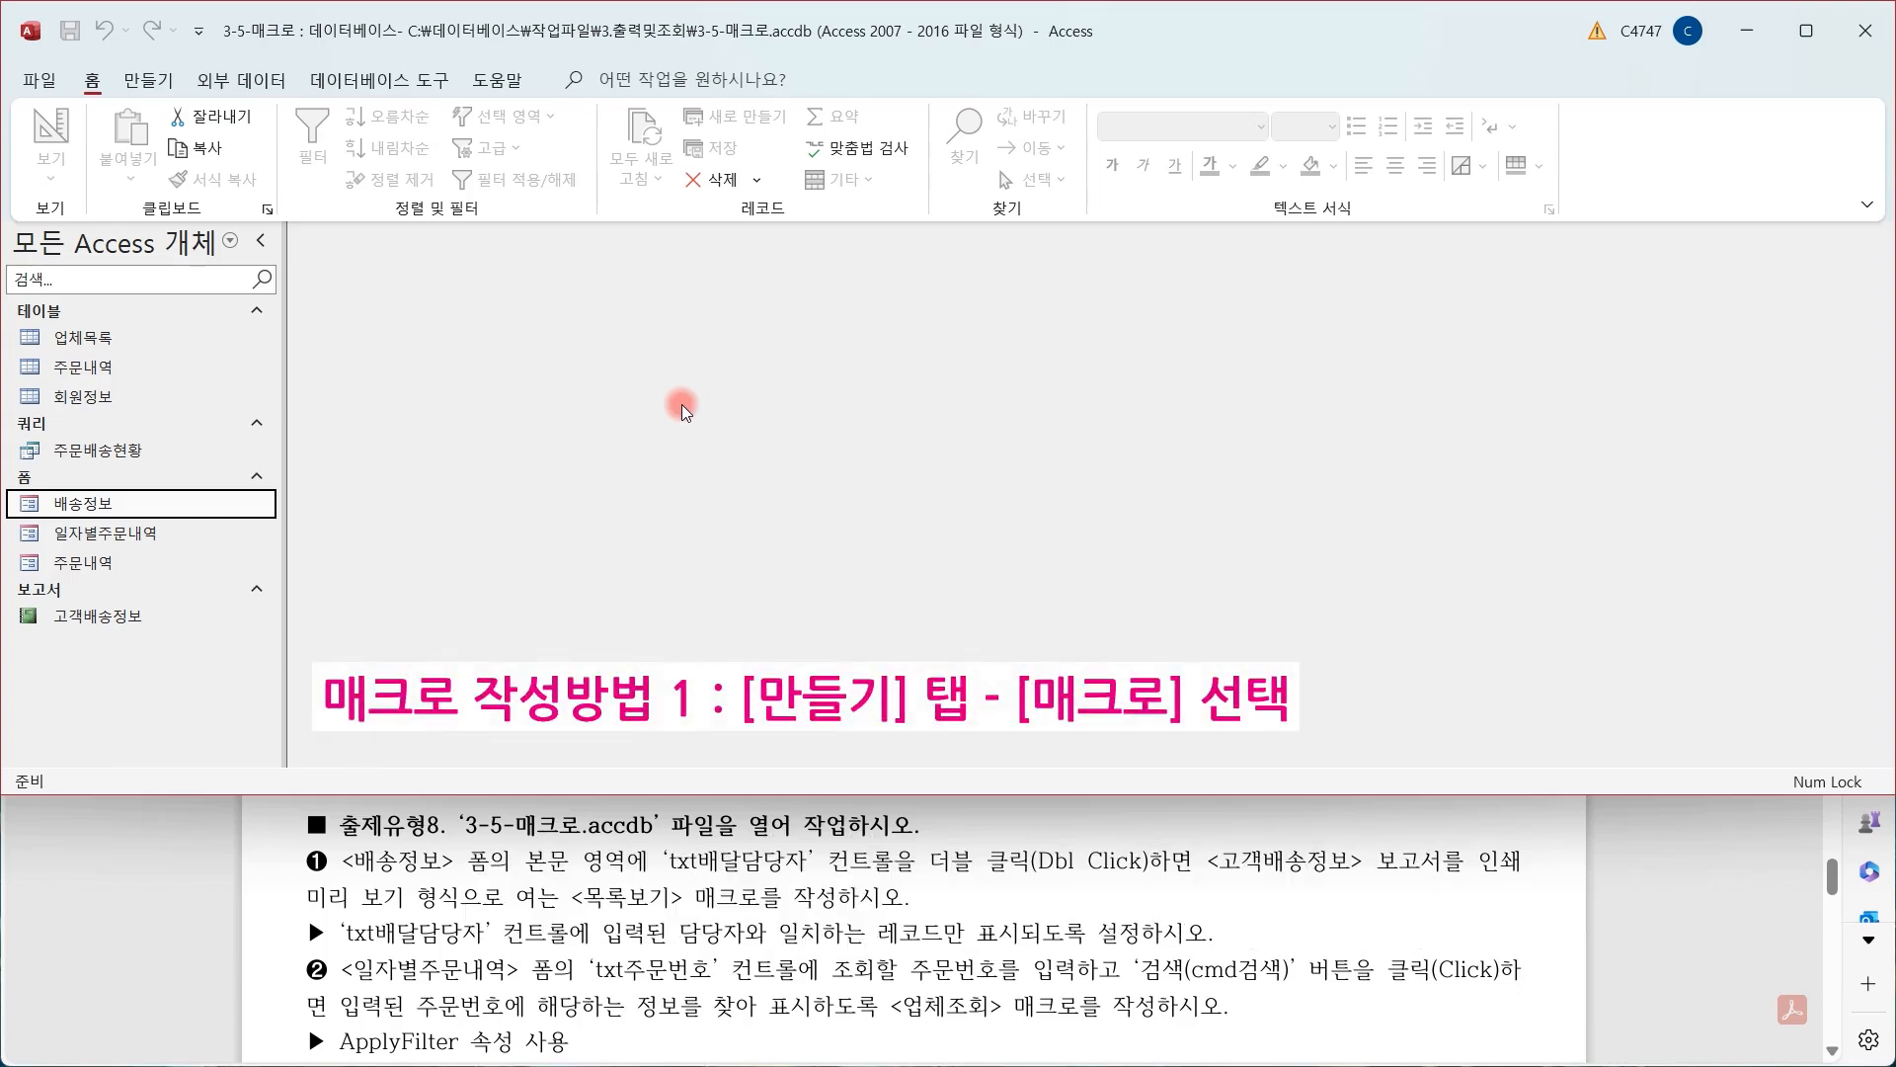
Try creating a standalone macro with an OpenReport action and saving it as 매크로1
{"action": "left_click", "coordinate": [161, 81]}
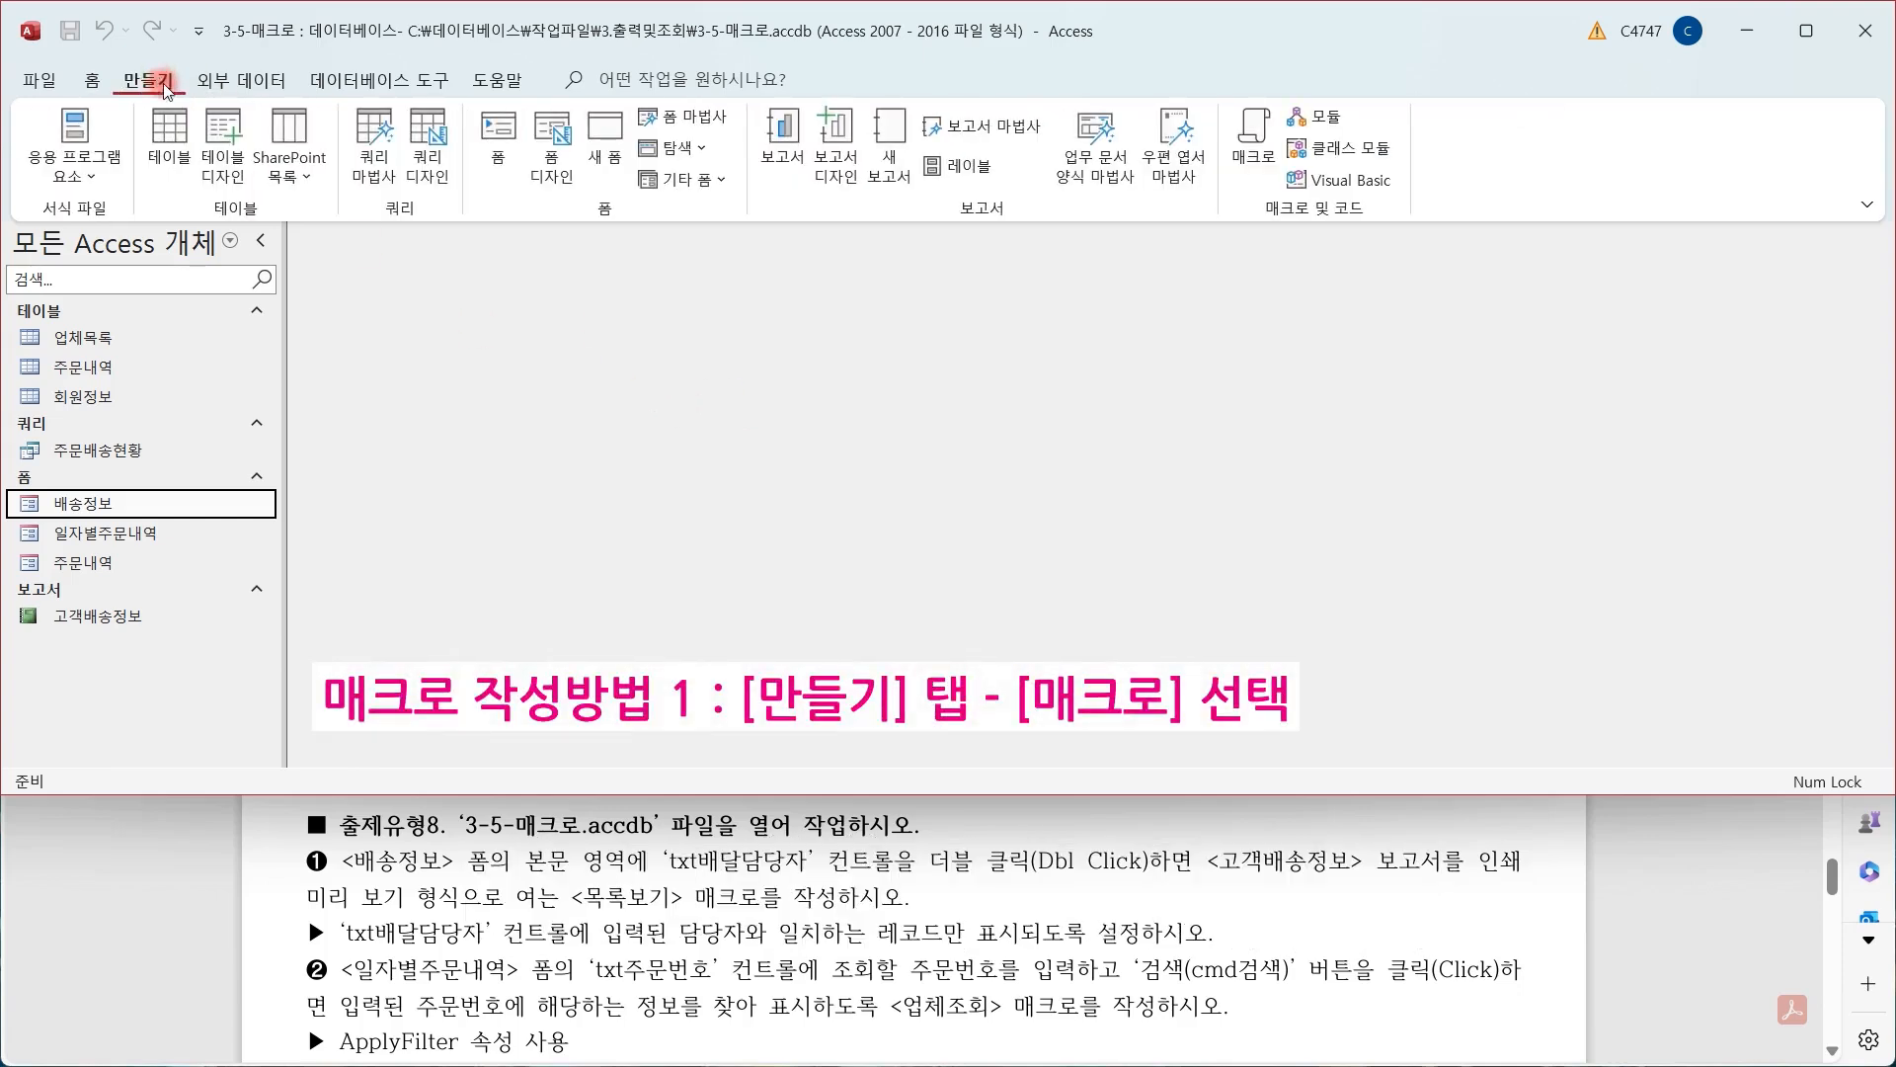
{"action": "left_click", "coordinate": [1254, 181]}
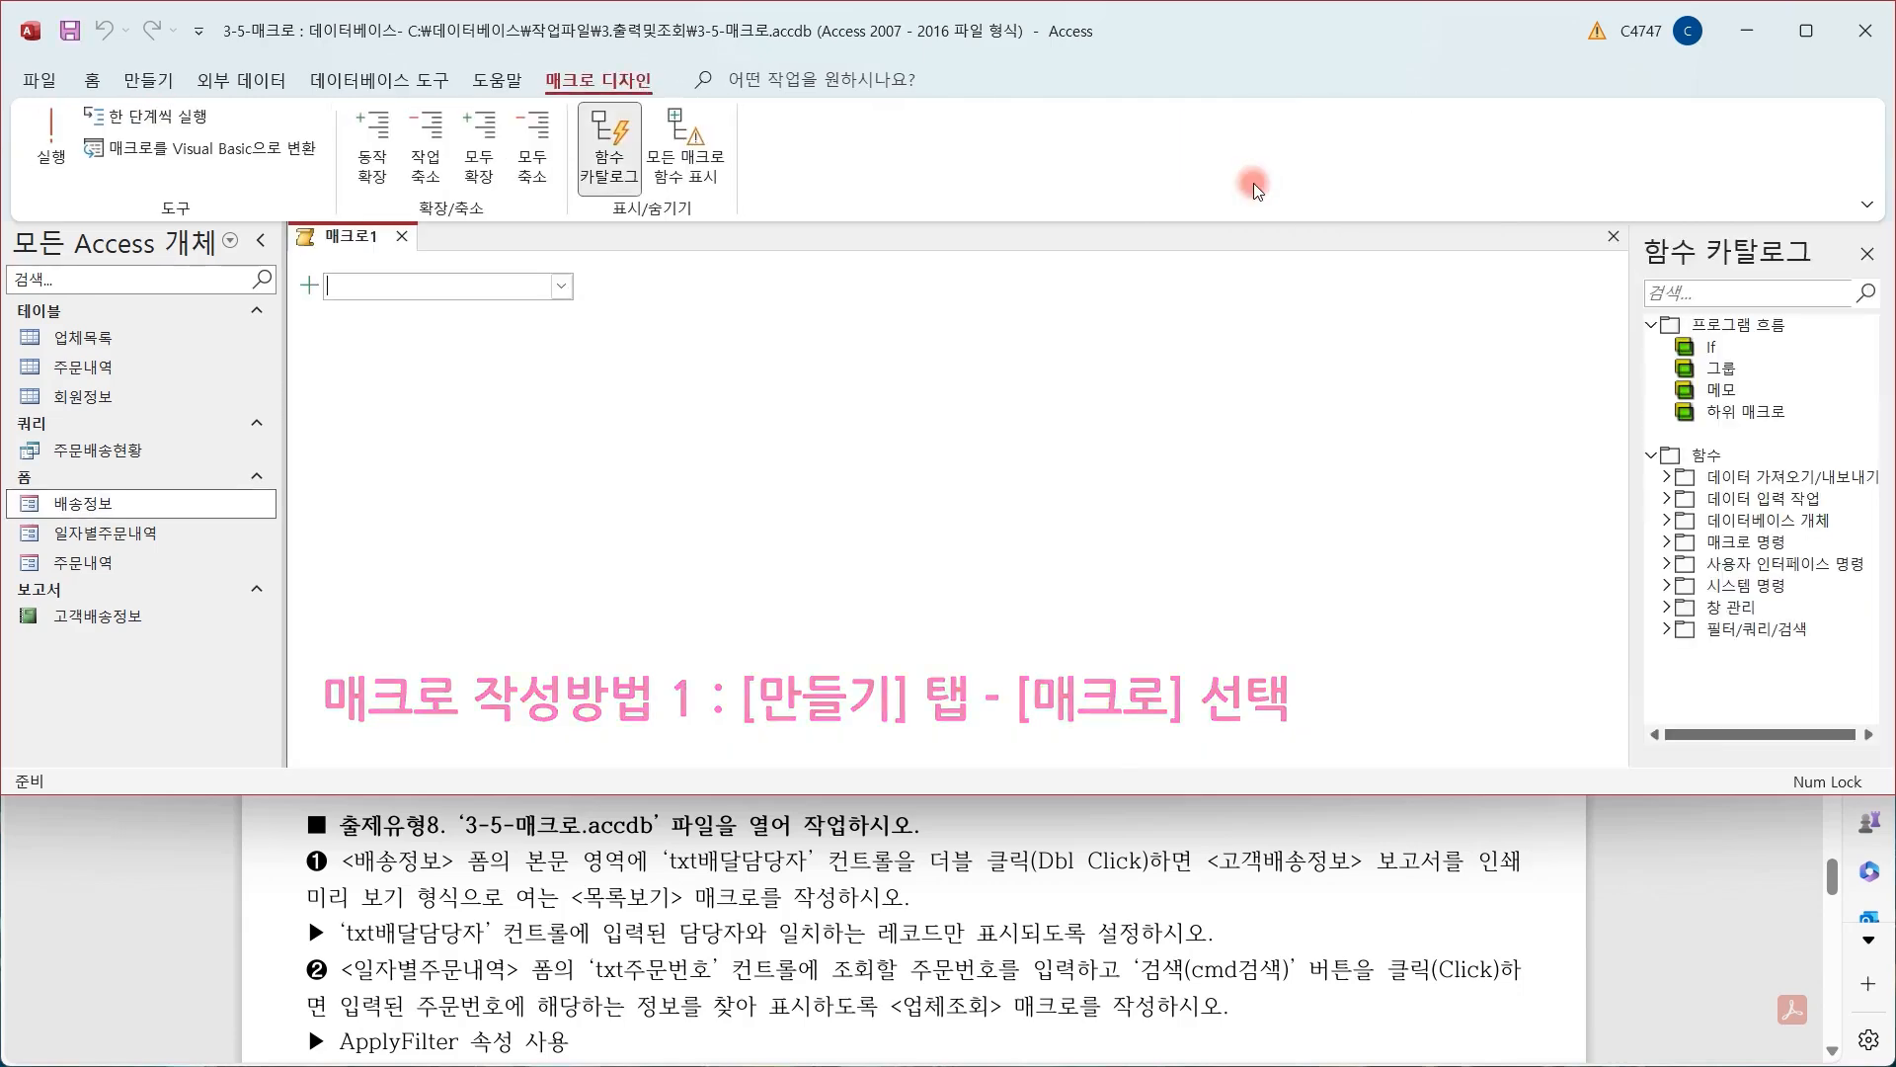
{"action": "left_click", "coordinate": [564, 284]}
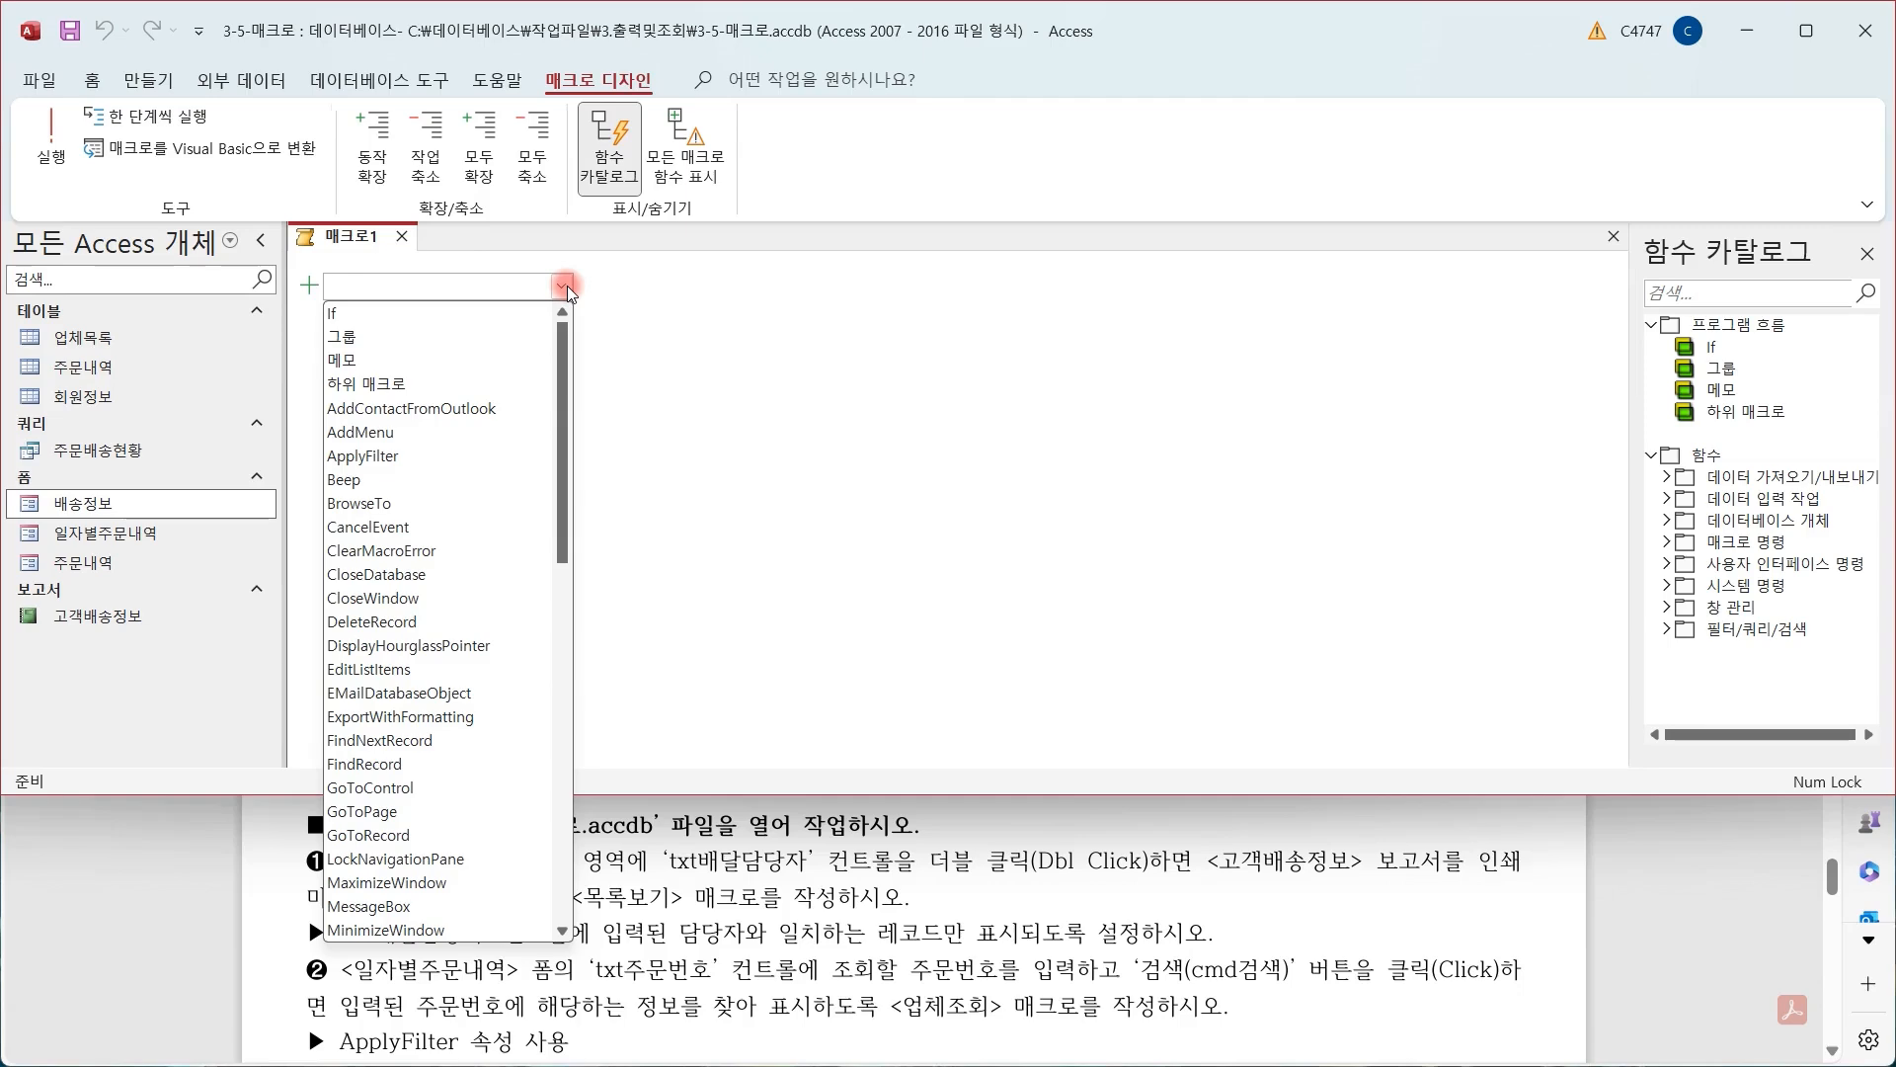
{"action": "scroll", "coordinate": [518, 388], "scroll_direction": "down", "scroll_amount": 5}
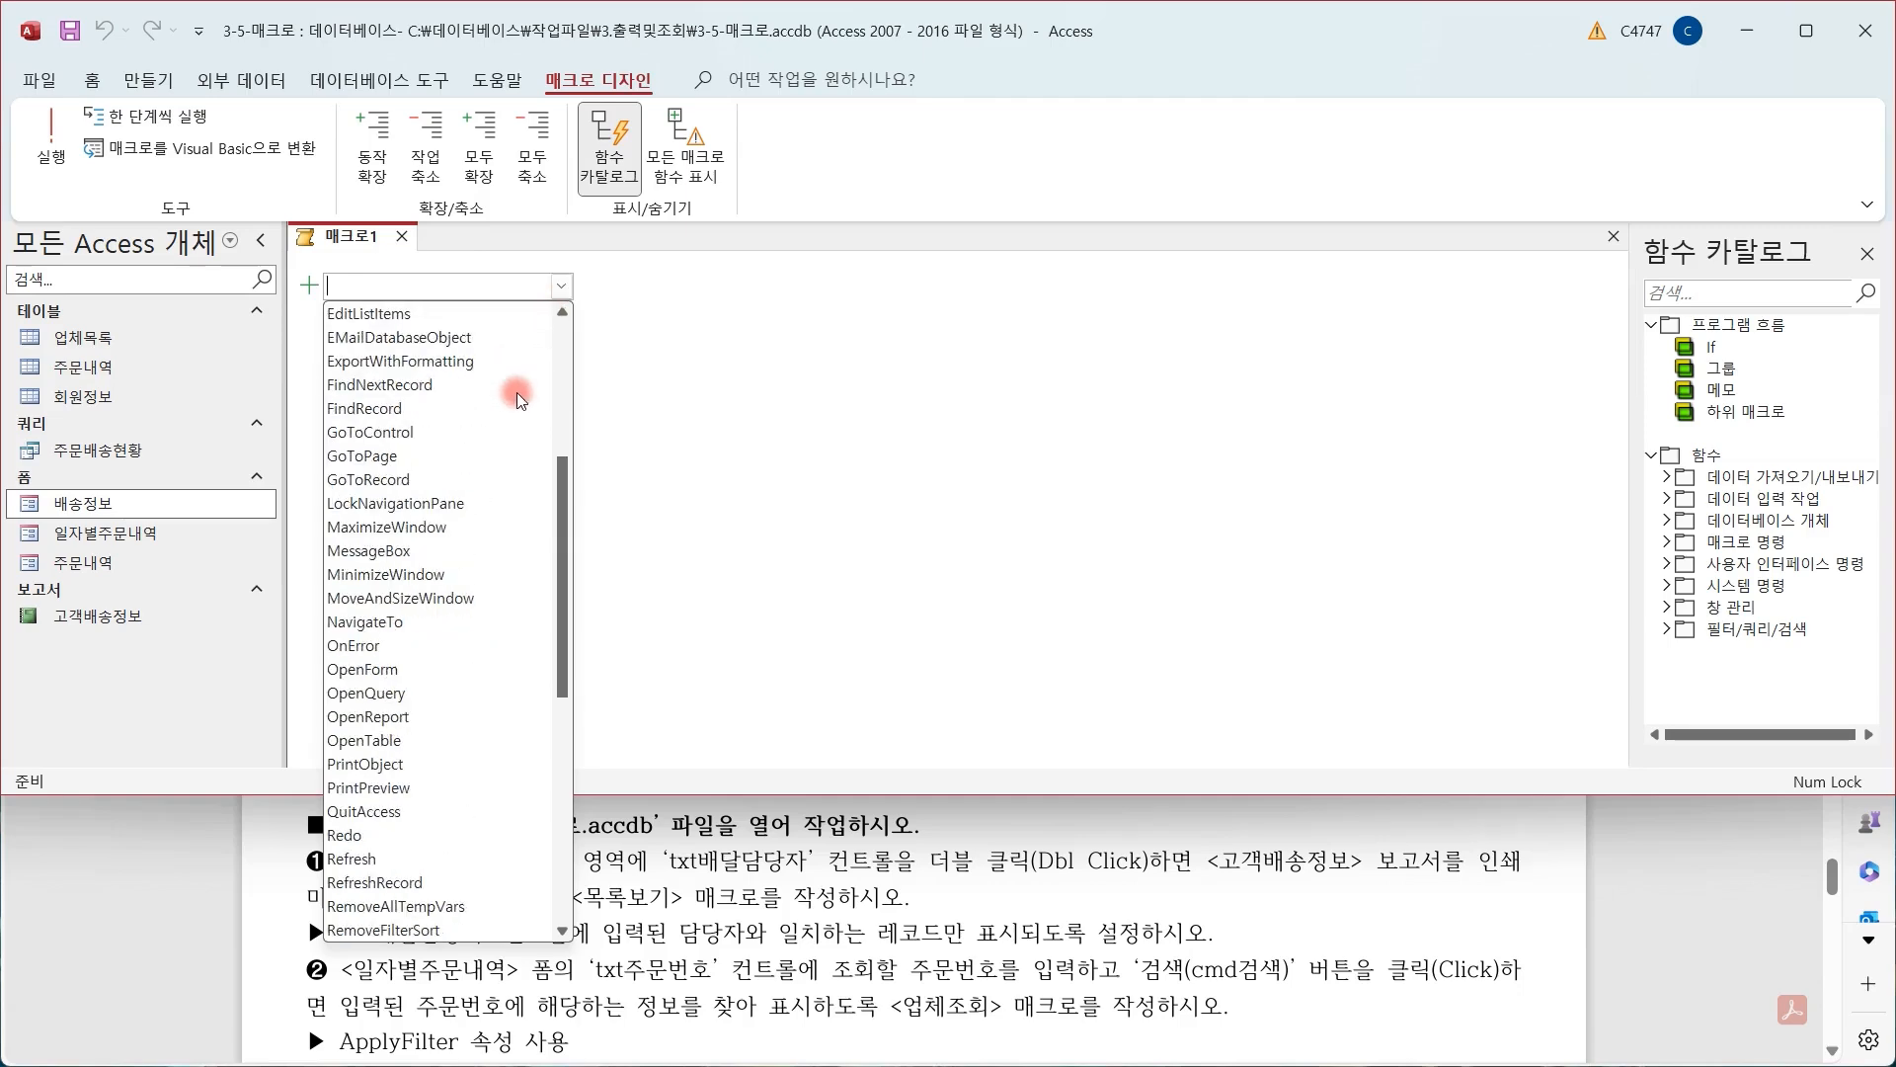
{"action": "left_click", "coordinate": [452, 717]}
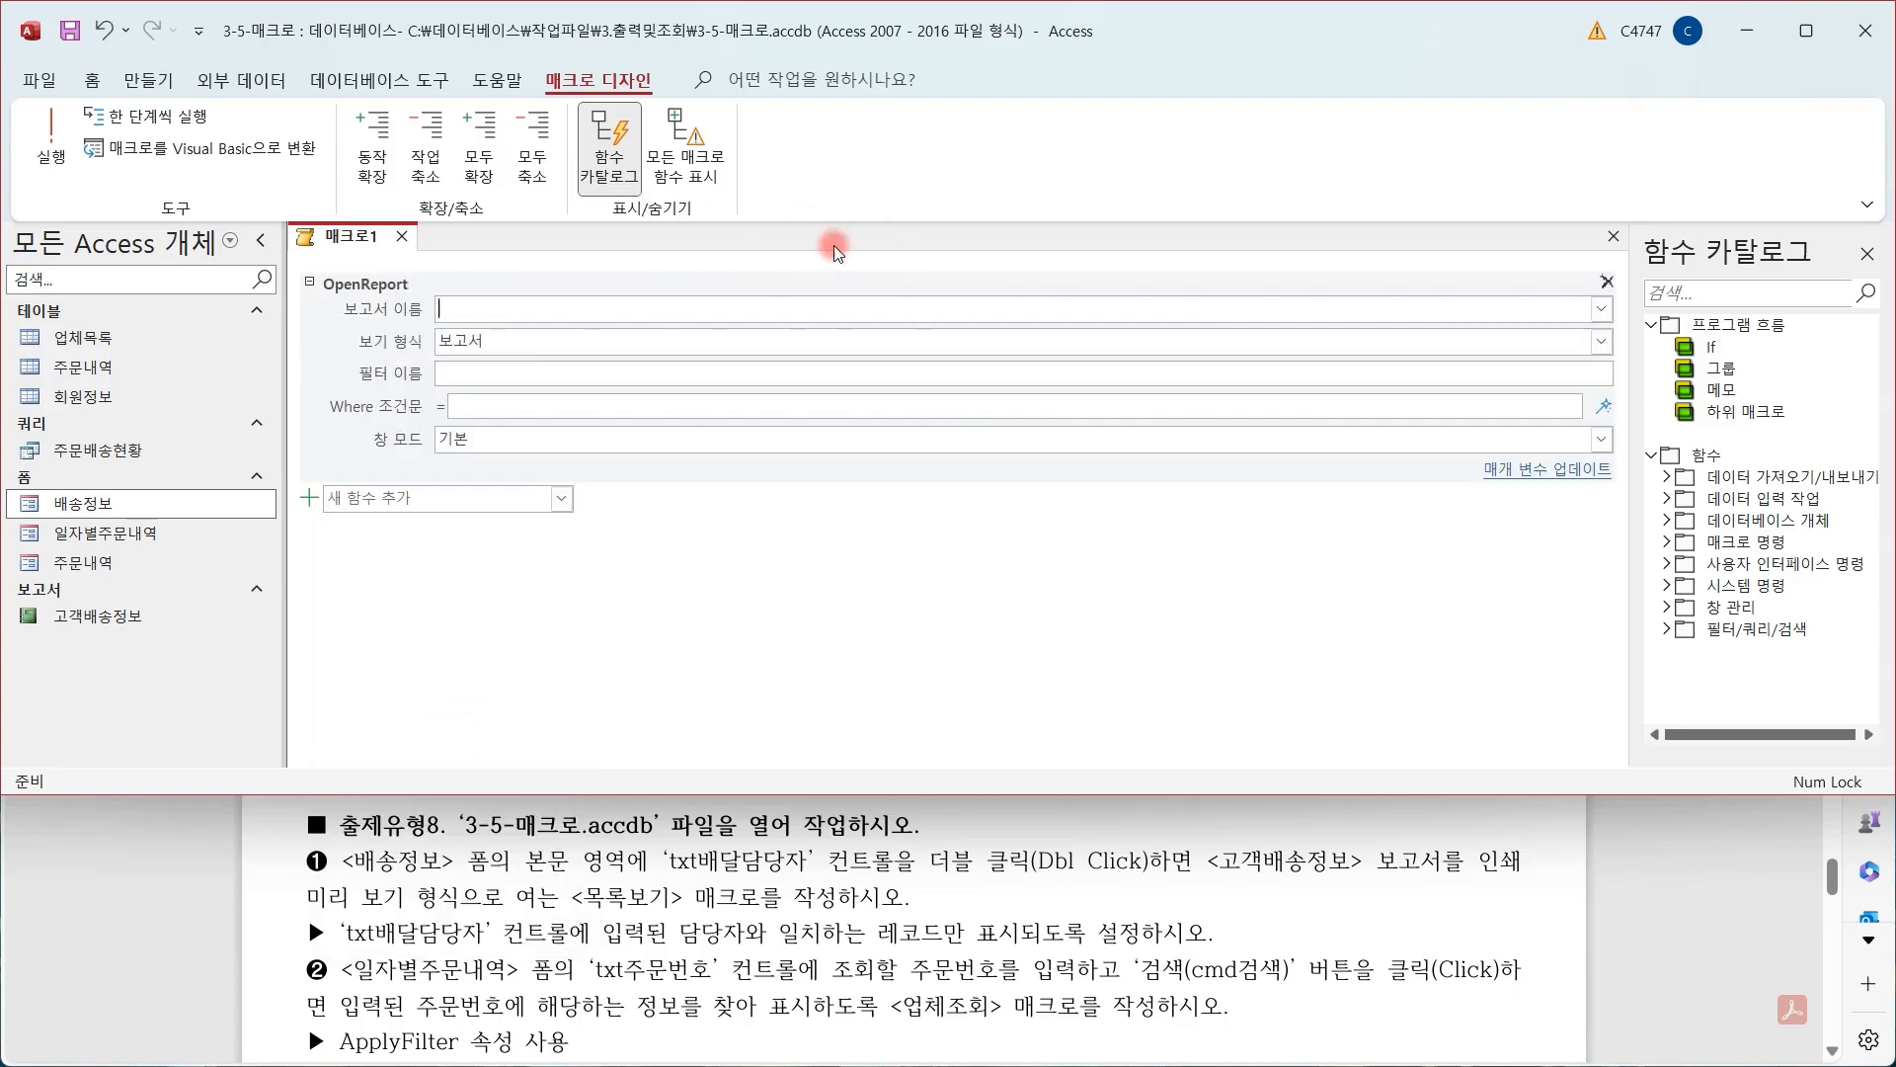
{"action": "left_click", "coordinate": [69, 31]}
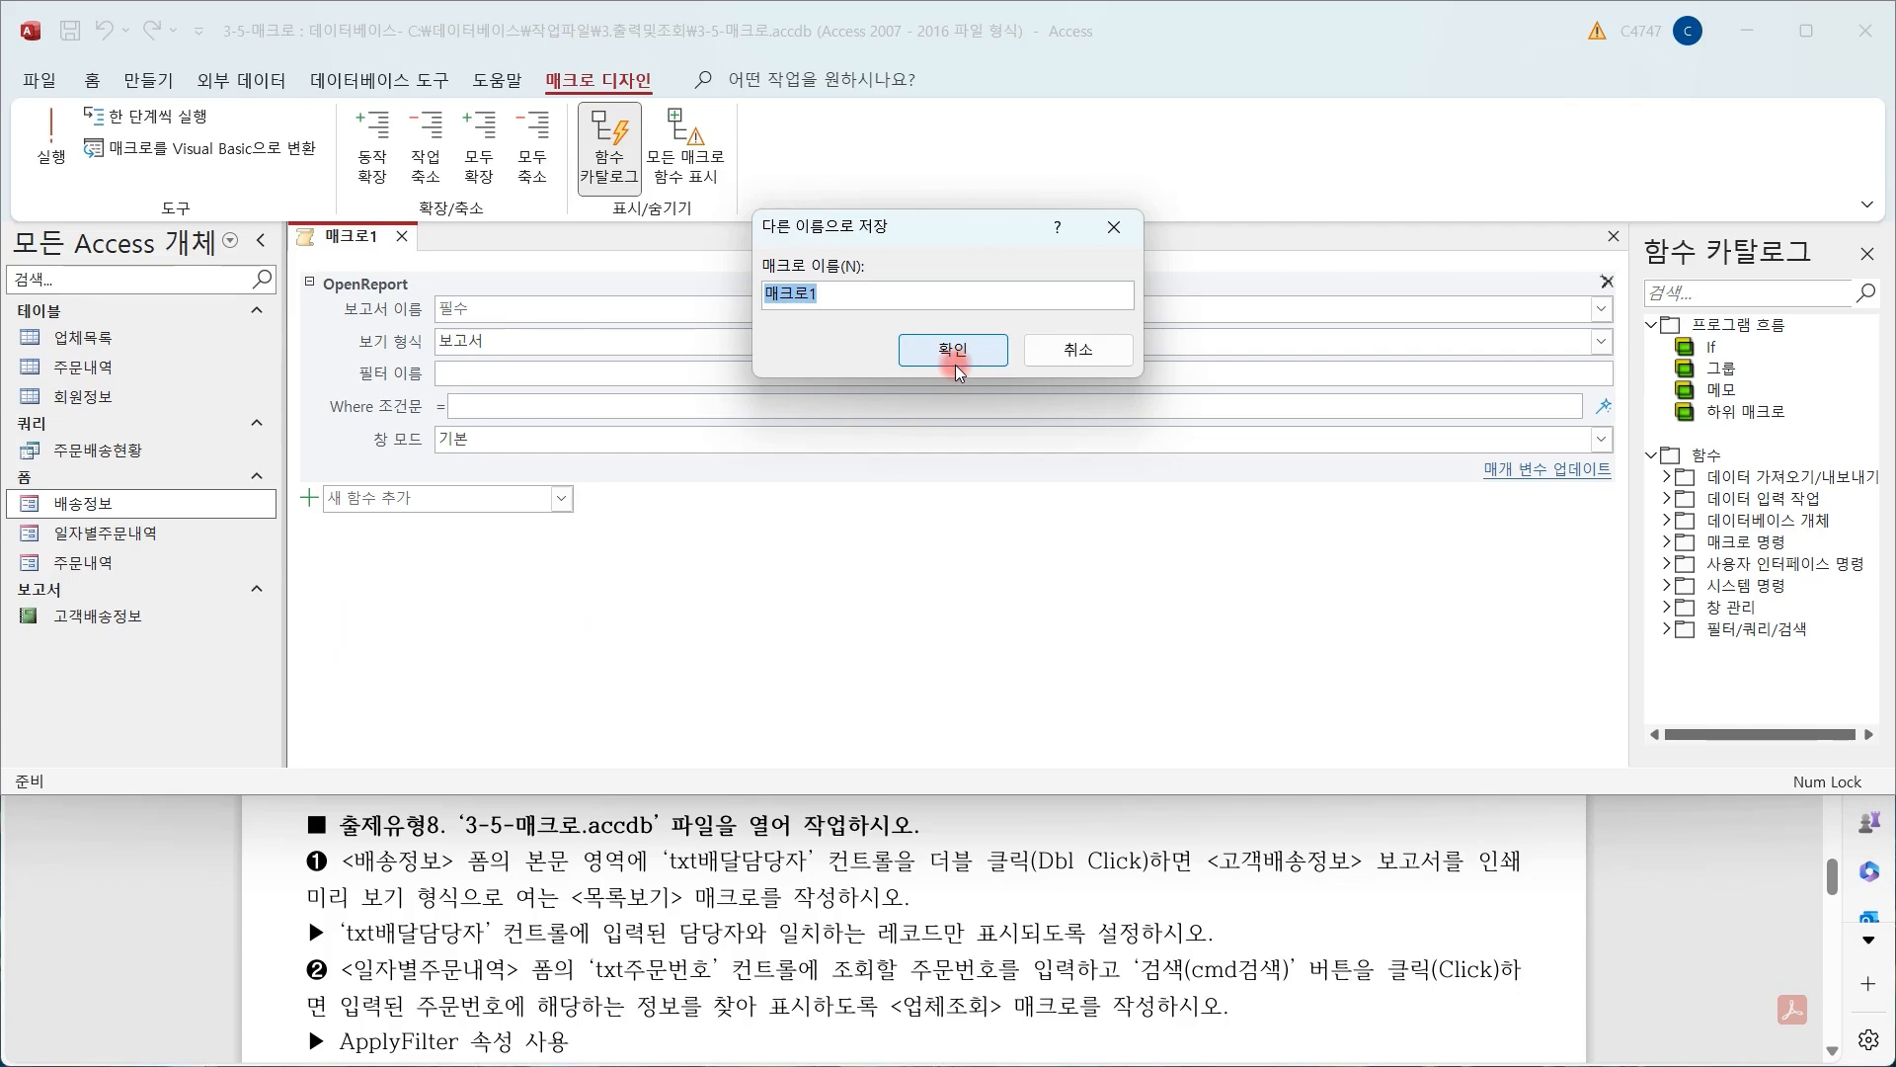
{"action": "left_click", "coordinate": [956, 365]}
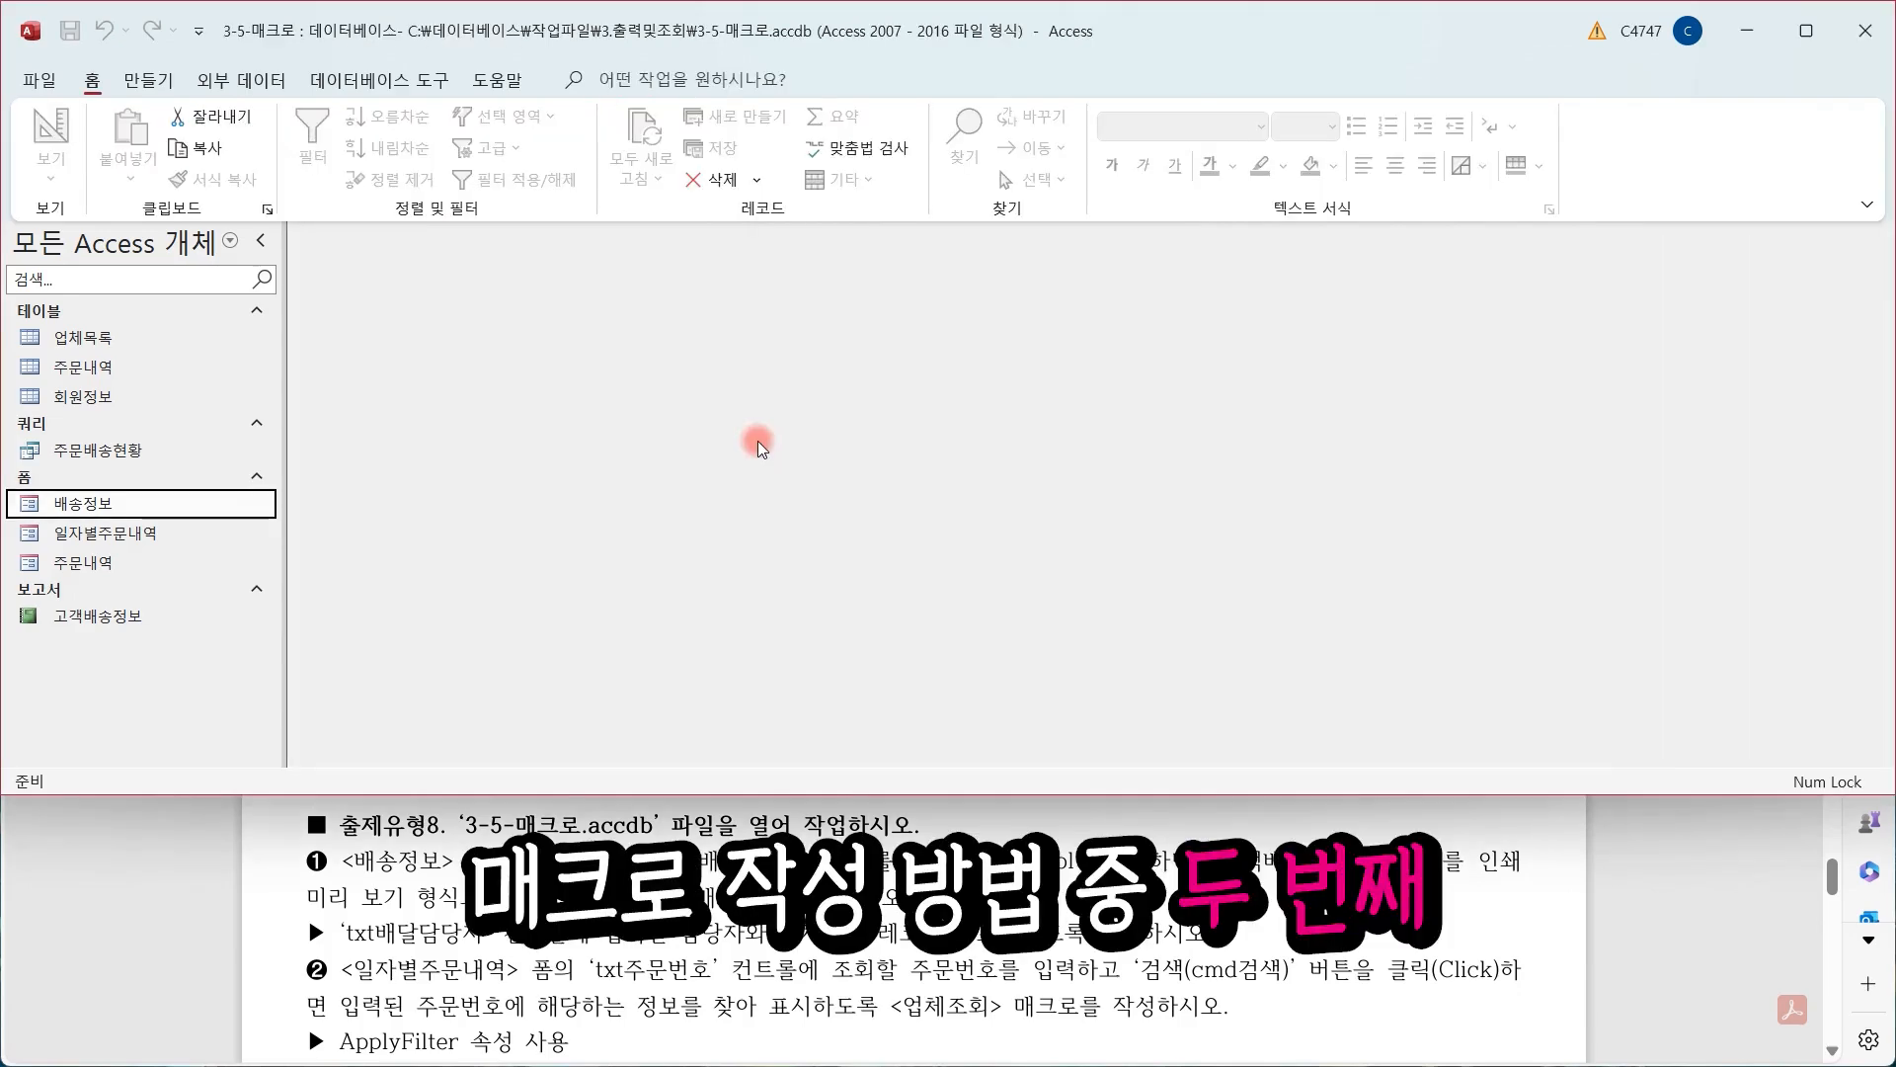
Open the 배송정보 form in Design View and start the macro builder for the On Dbl Click event of txt배달담당자
{"action": "right_click", "coordinate": [223, 502]}
{"action": "left_click", "coordinate": [324, 594]}
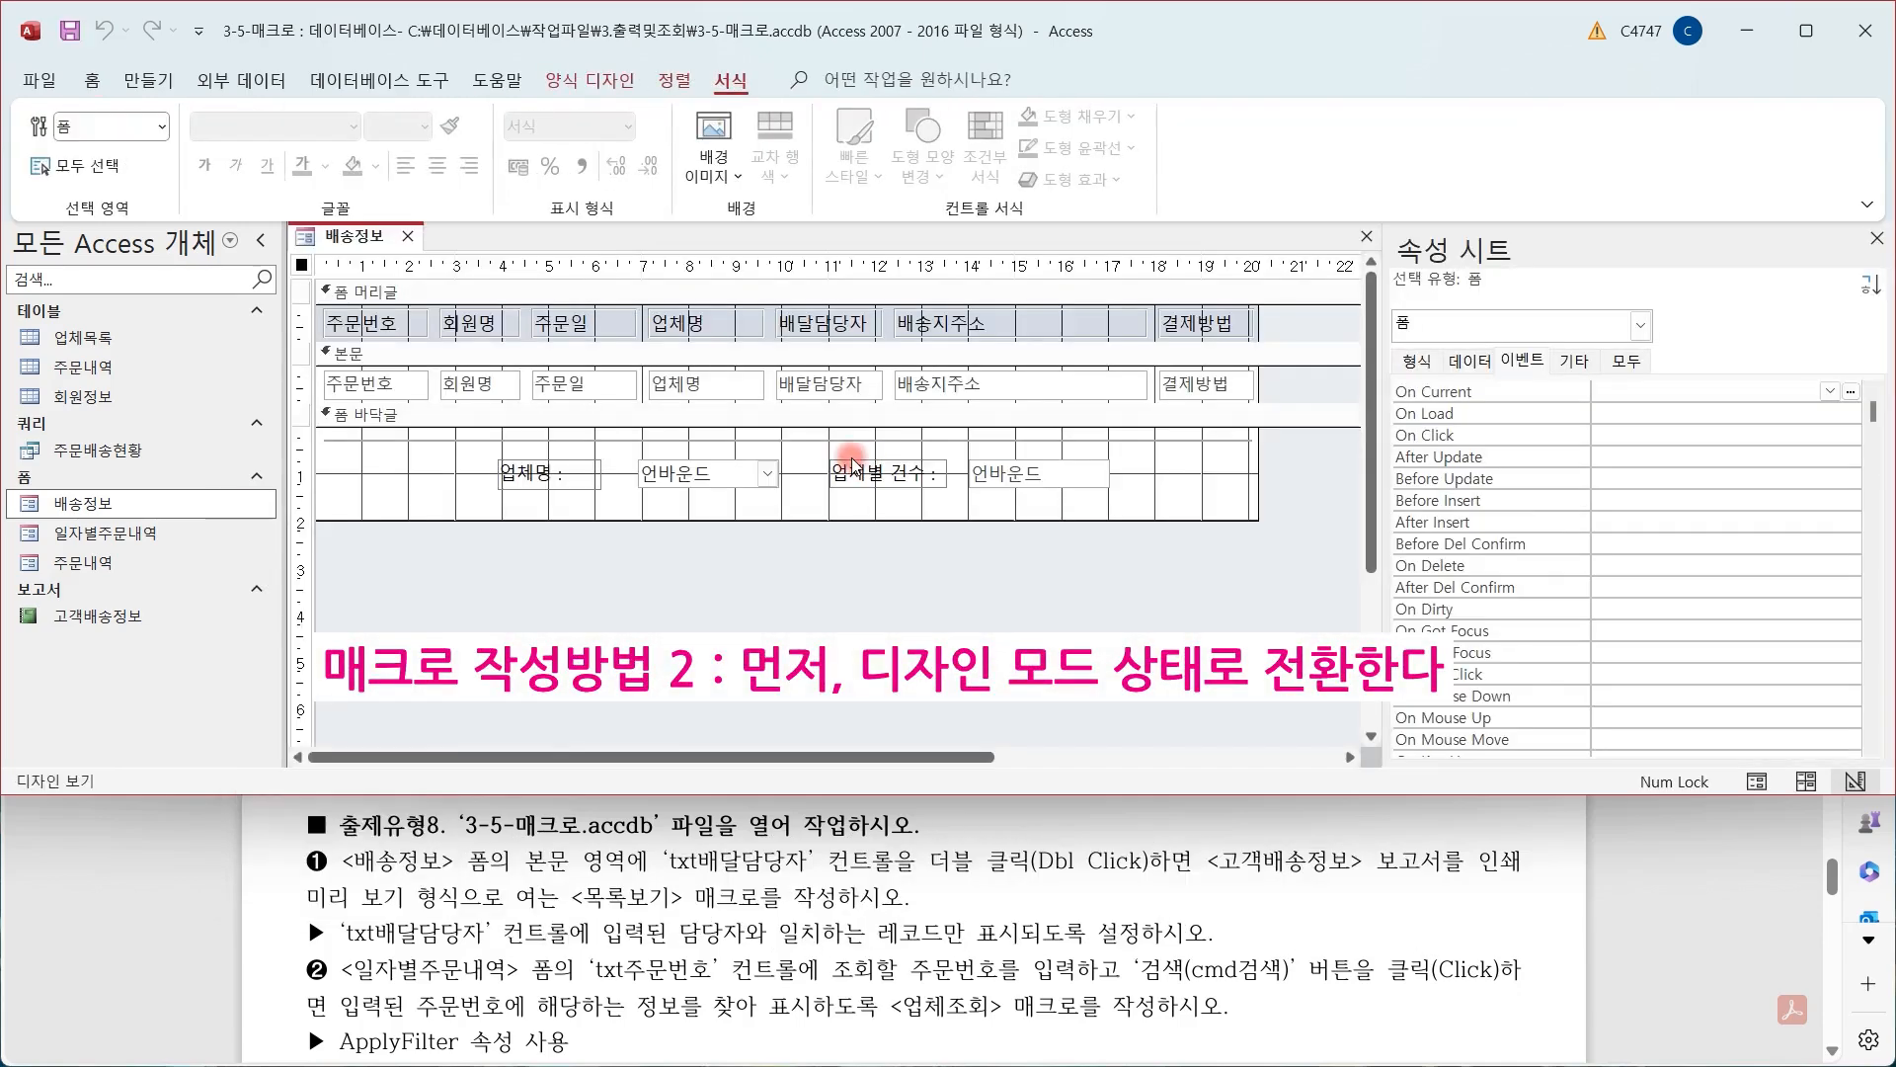
{"action": "left_click", "coordinate": [837, 384]}
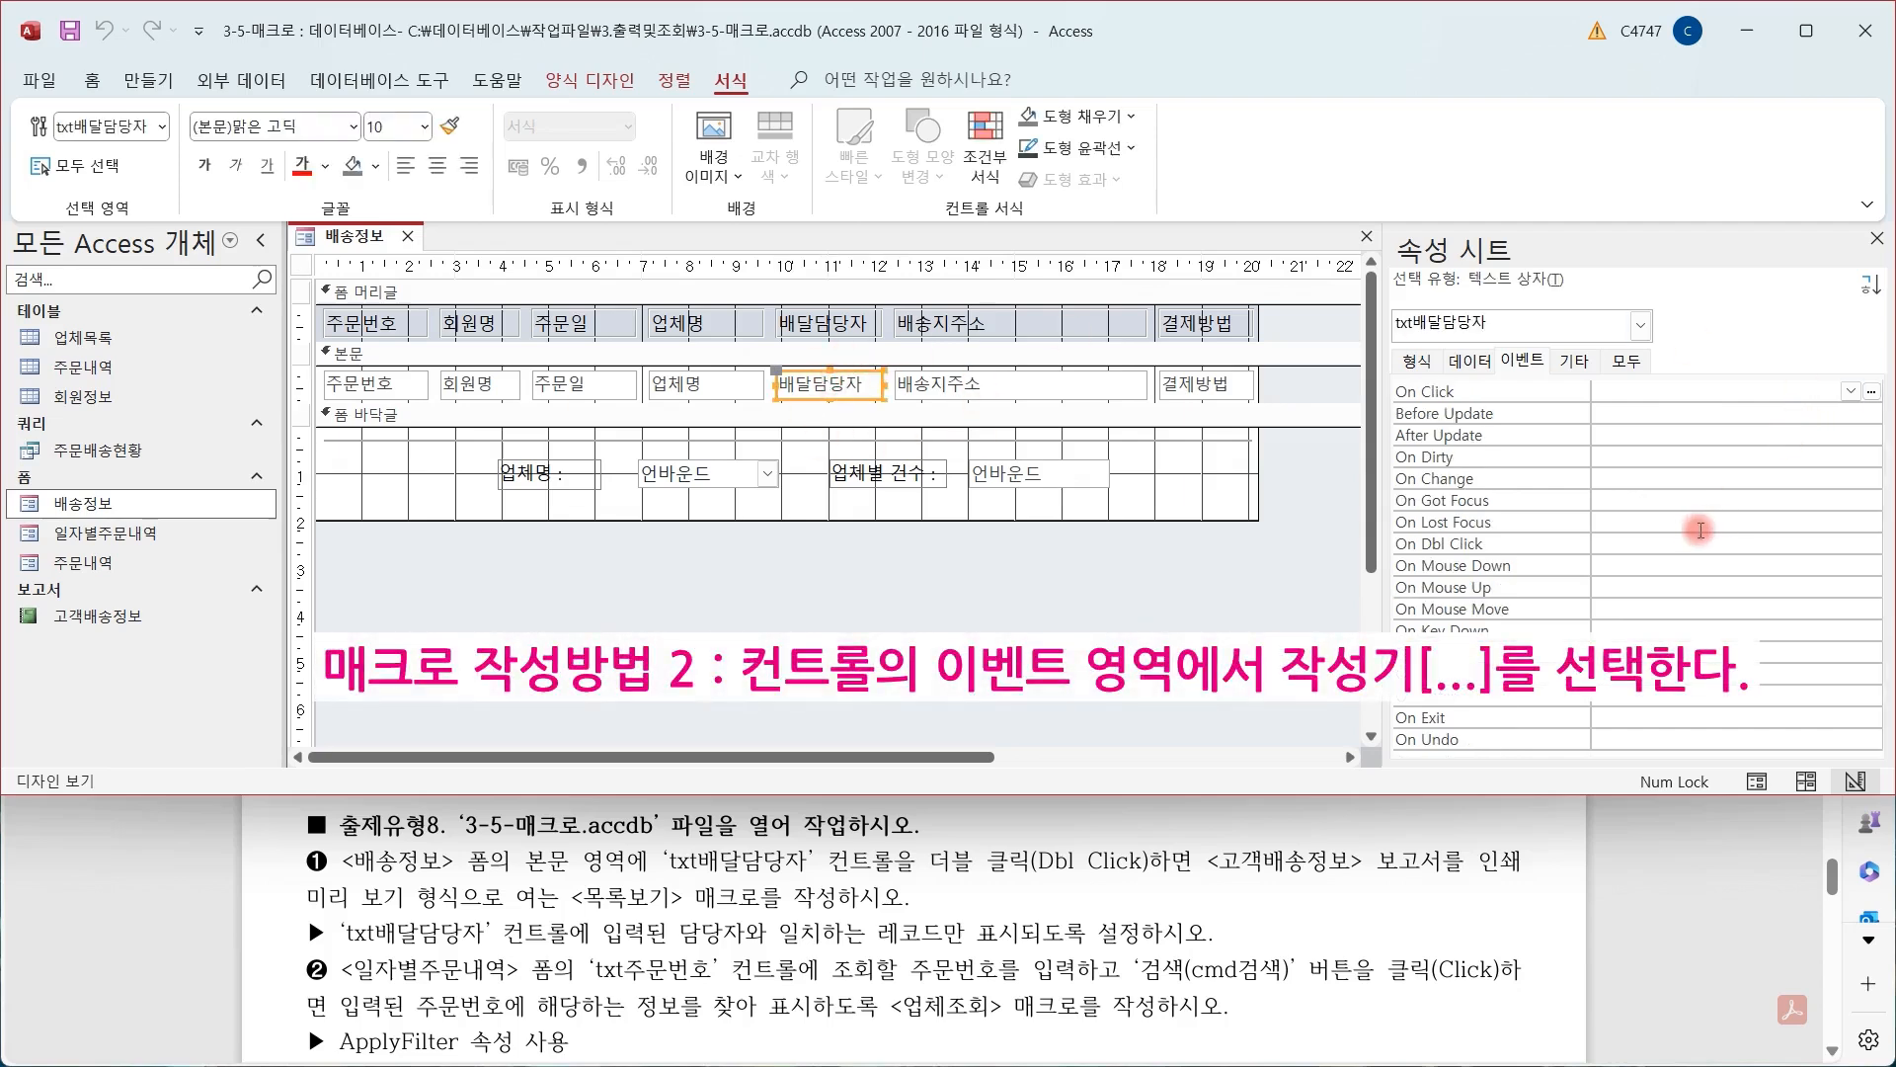
{"action": "left_click", "coordinate": [1655, 544]}
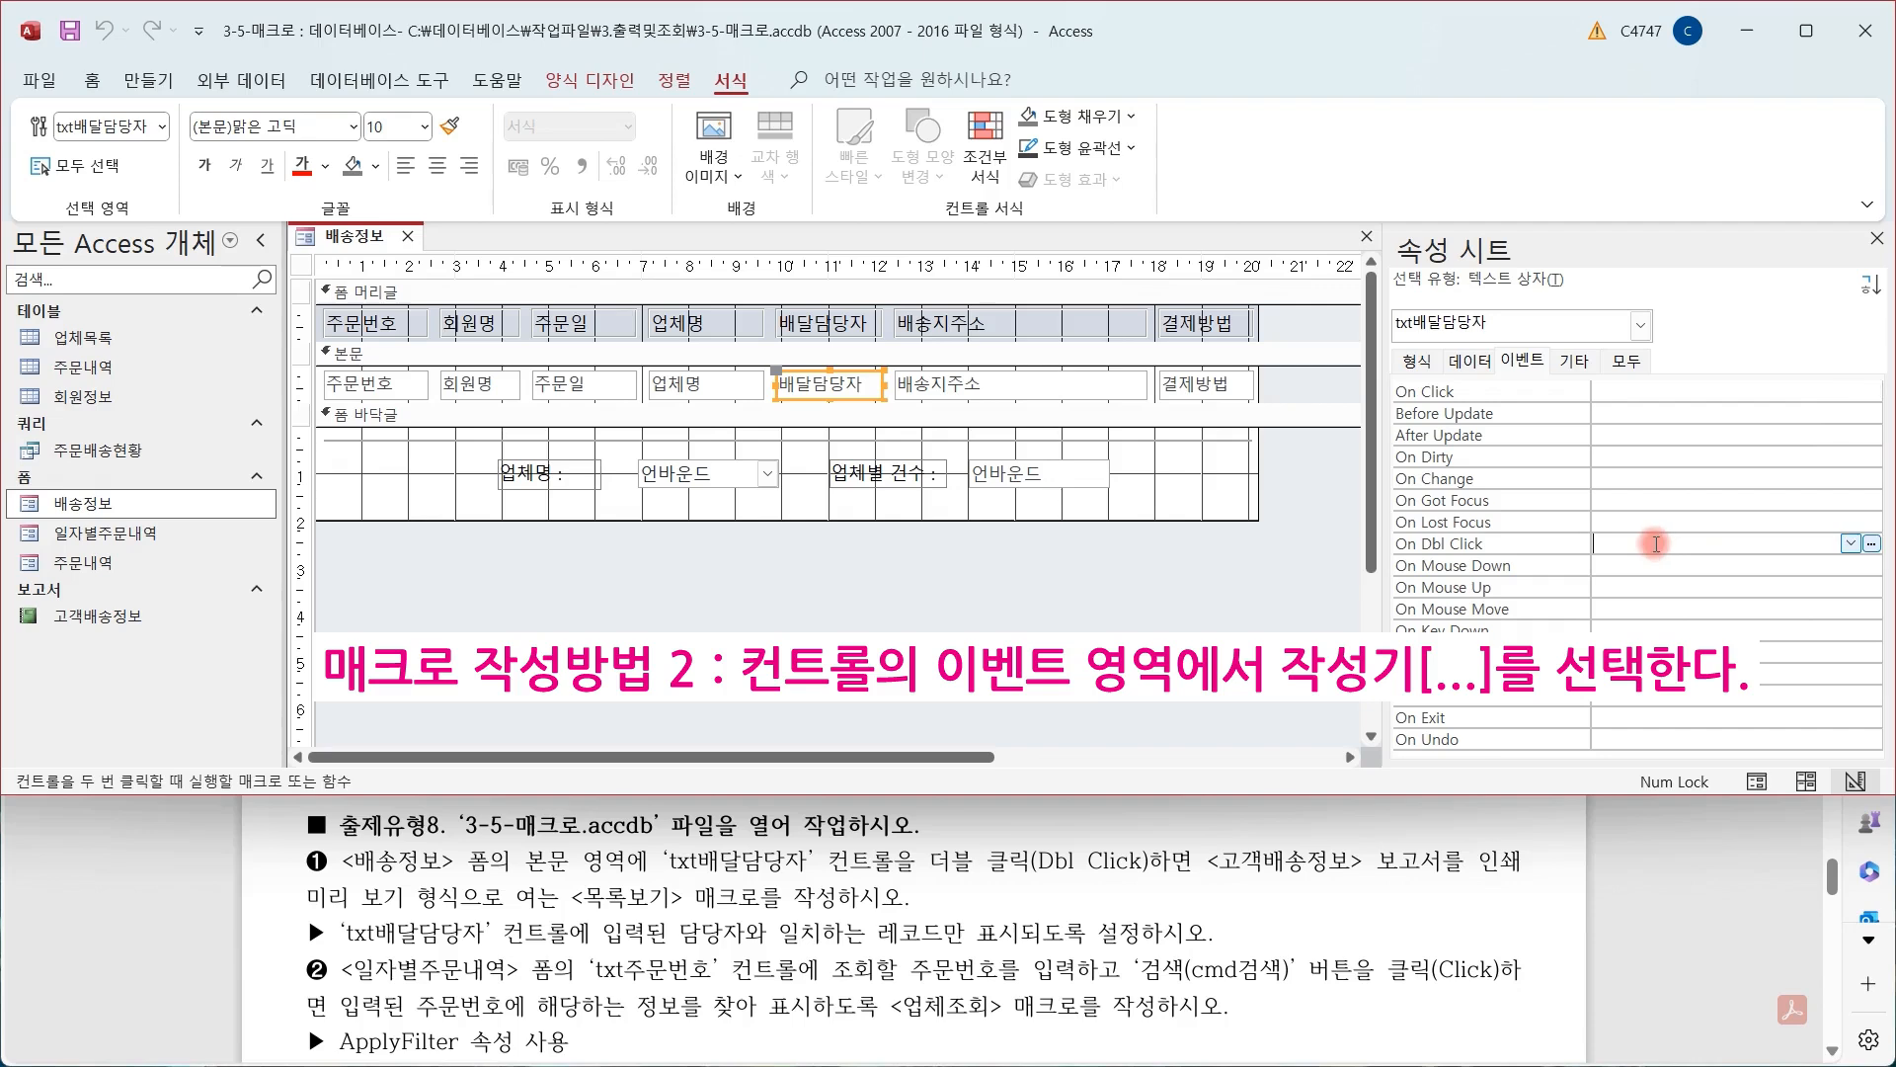
{"action": "left_click", "coordinate": [1871, 544]}
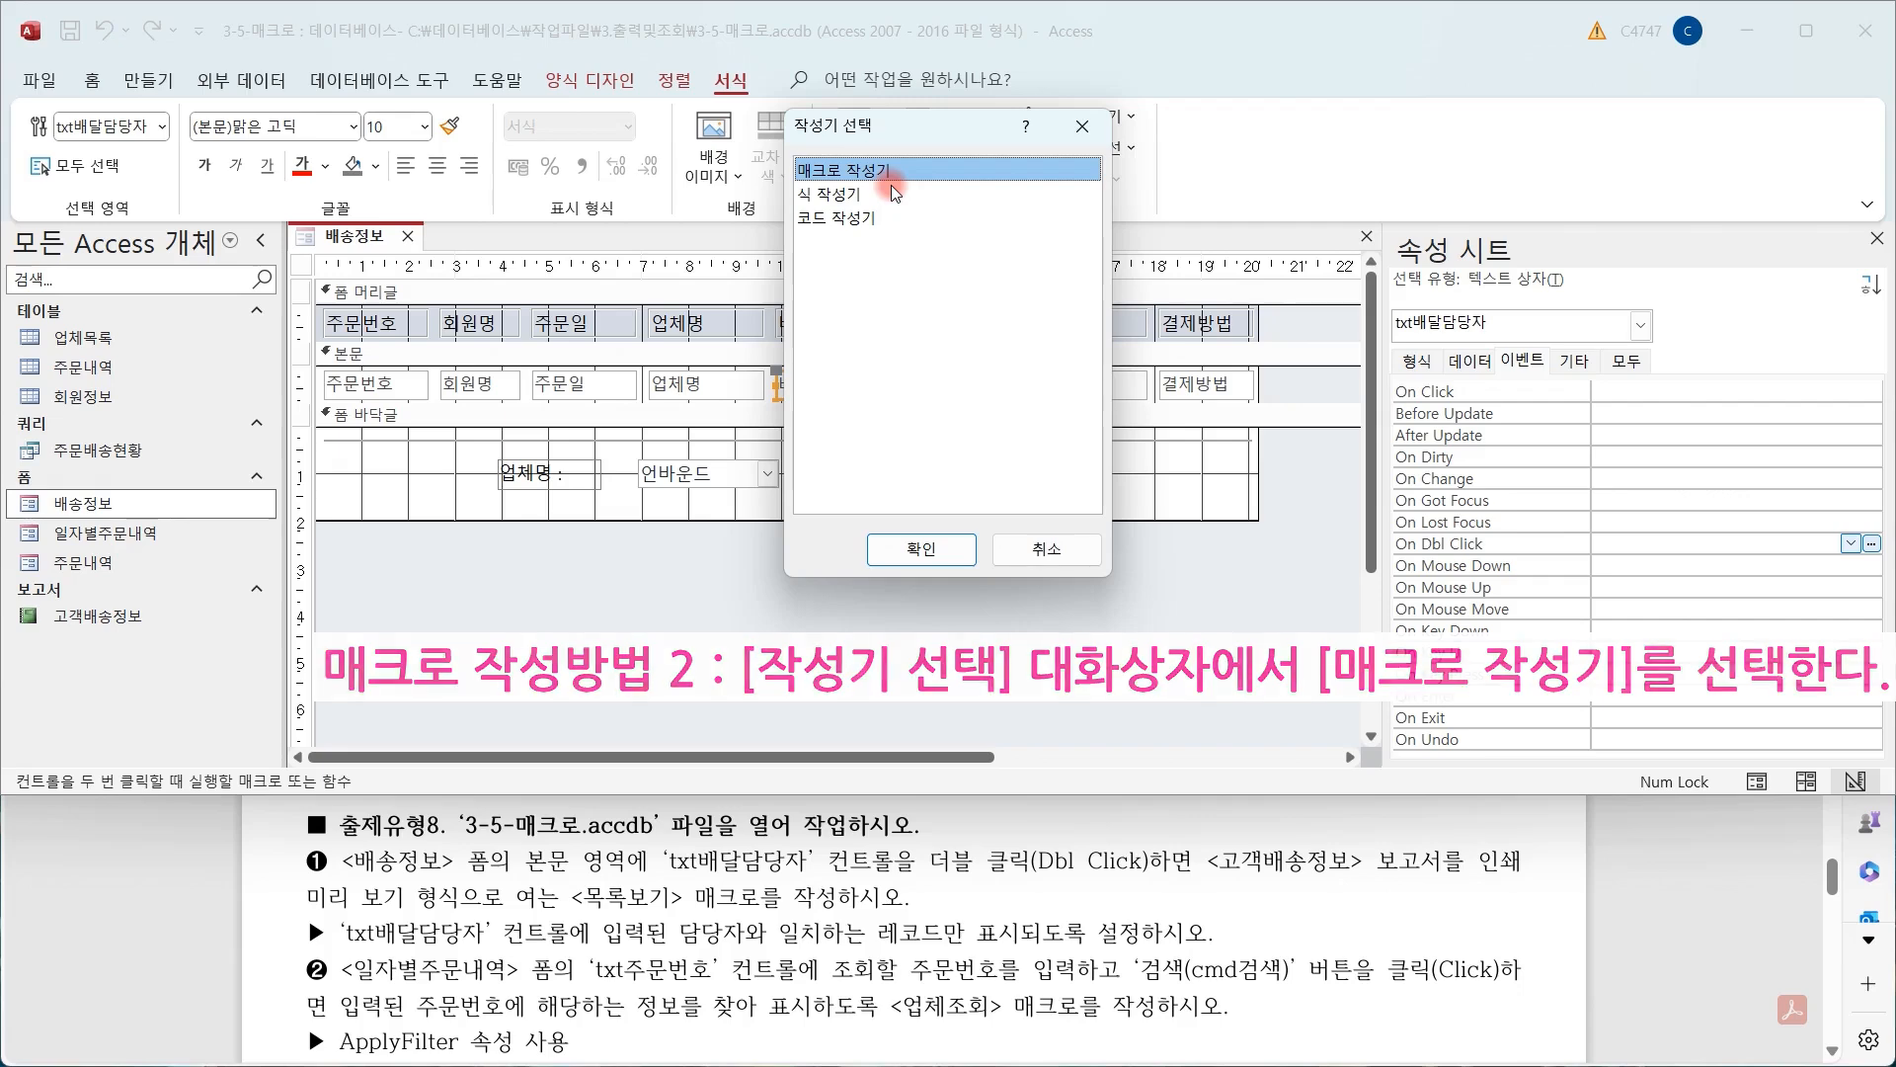
{"action": "left_click", "coordinate": [916, 548]}
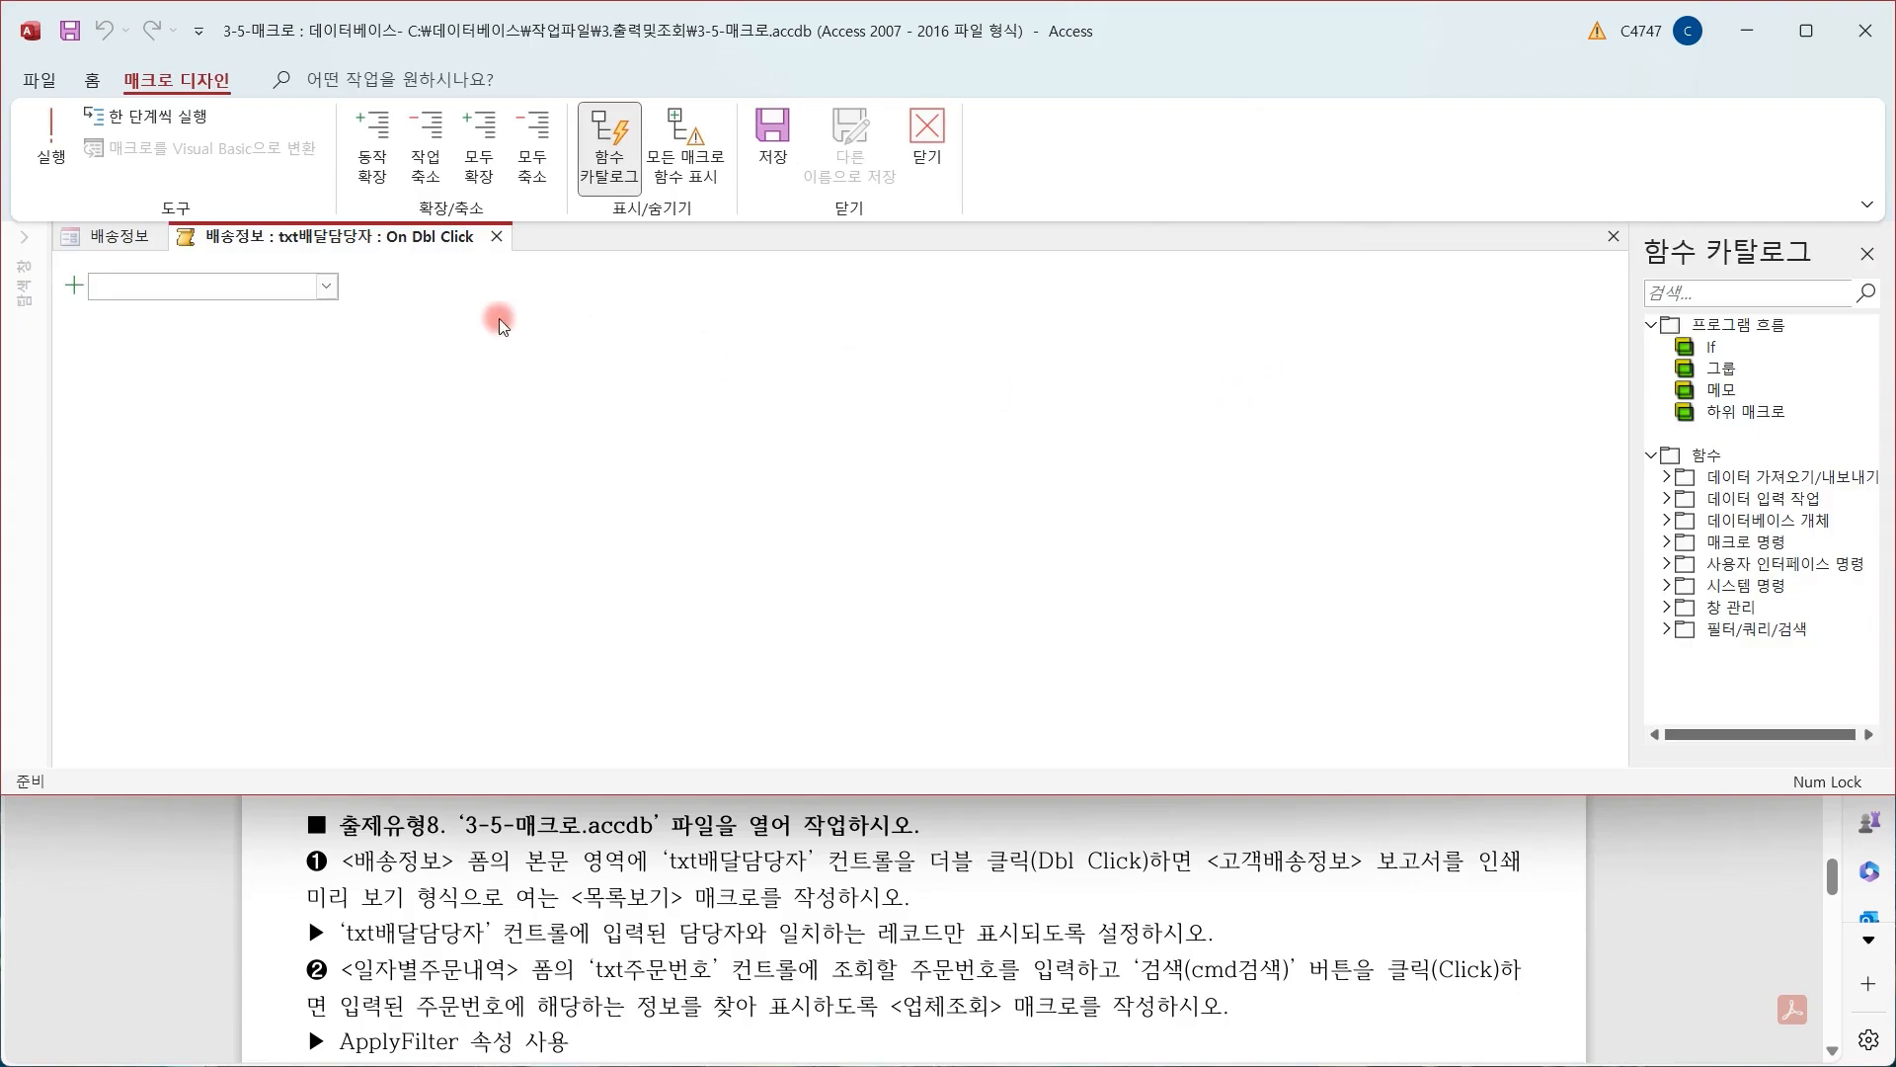
Add an OpenReport action to the embedded On Dbl Click macro of txt배달담당자
{"action": "left_click", "coordinate": [327, 286]}
{"action": "scroll", "coordinate": [296, 357], "scroll_direction": "down", "scroll_amount": 4}
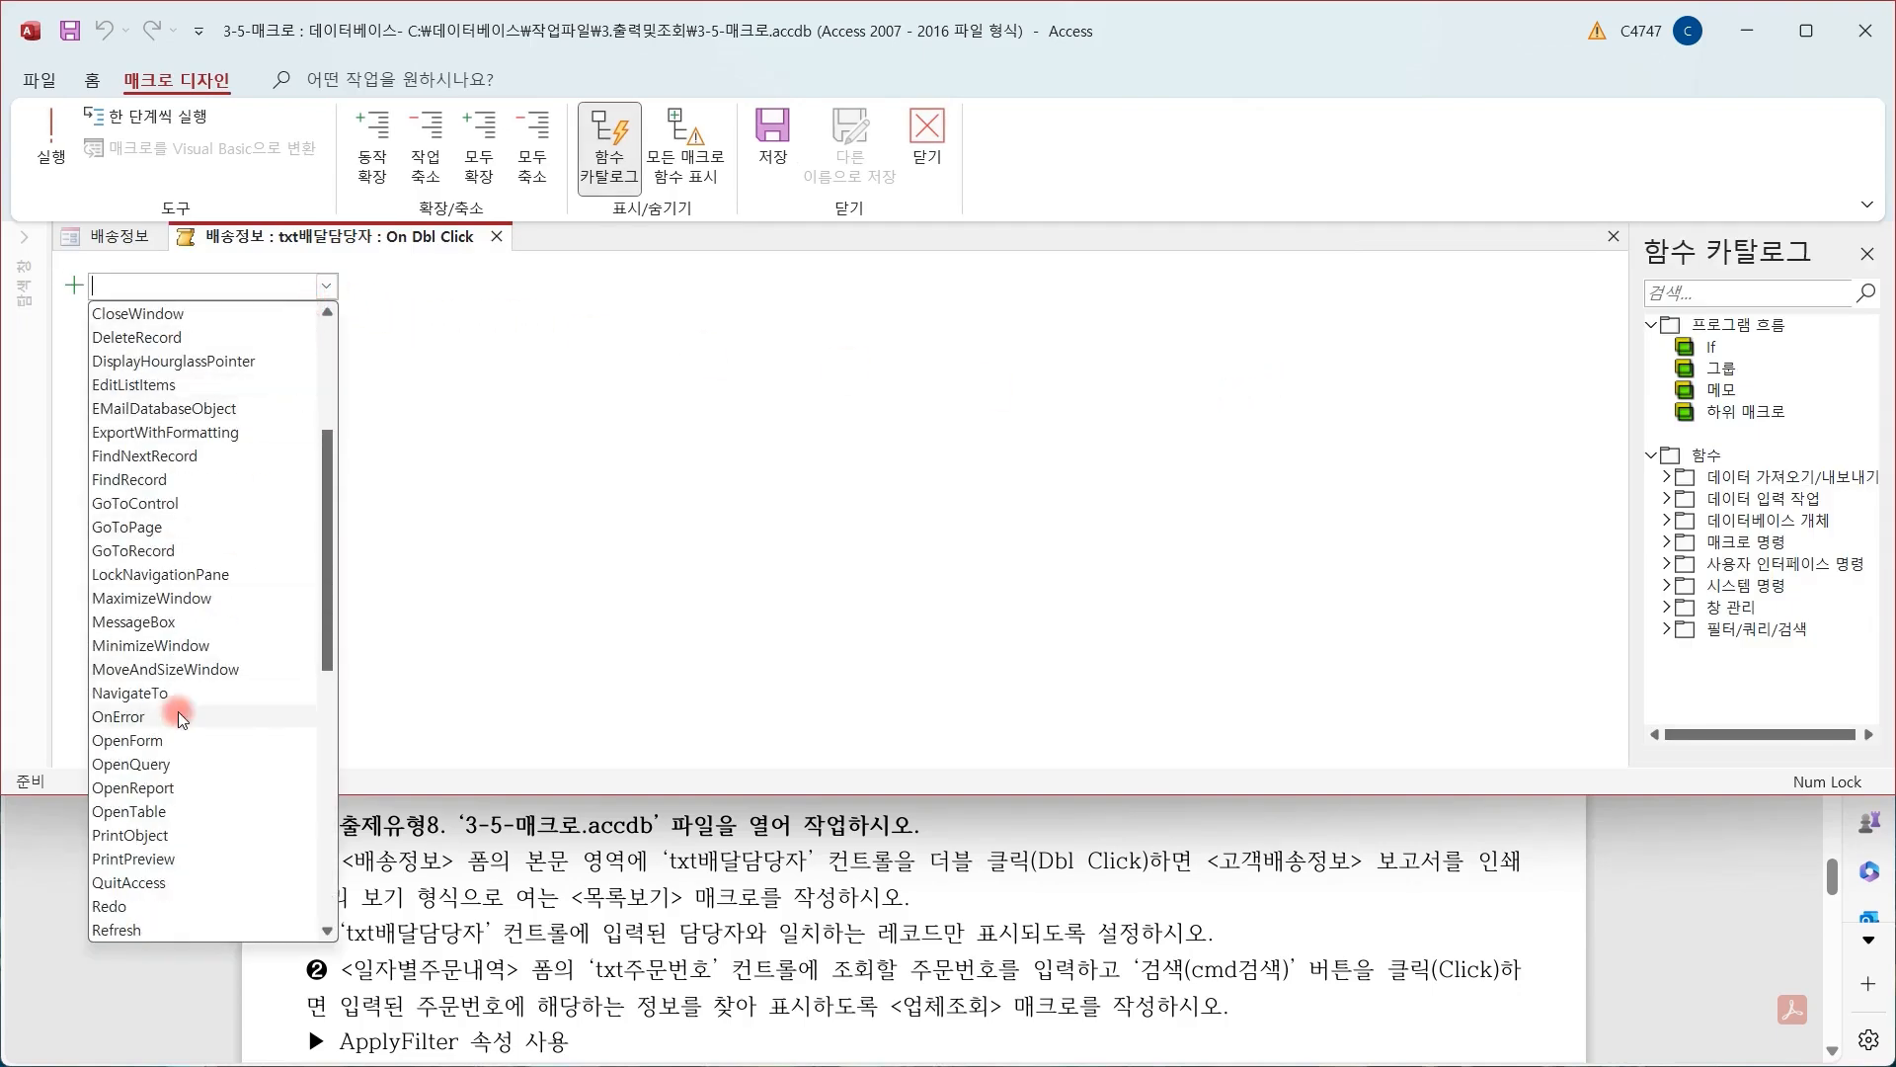
{"action": "left_click", "coordinate": [163, 784]}
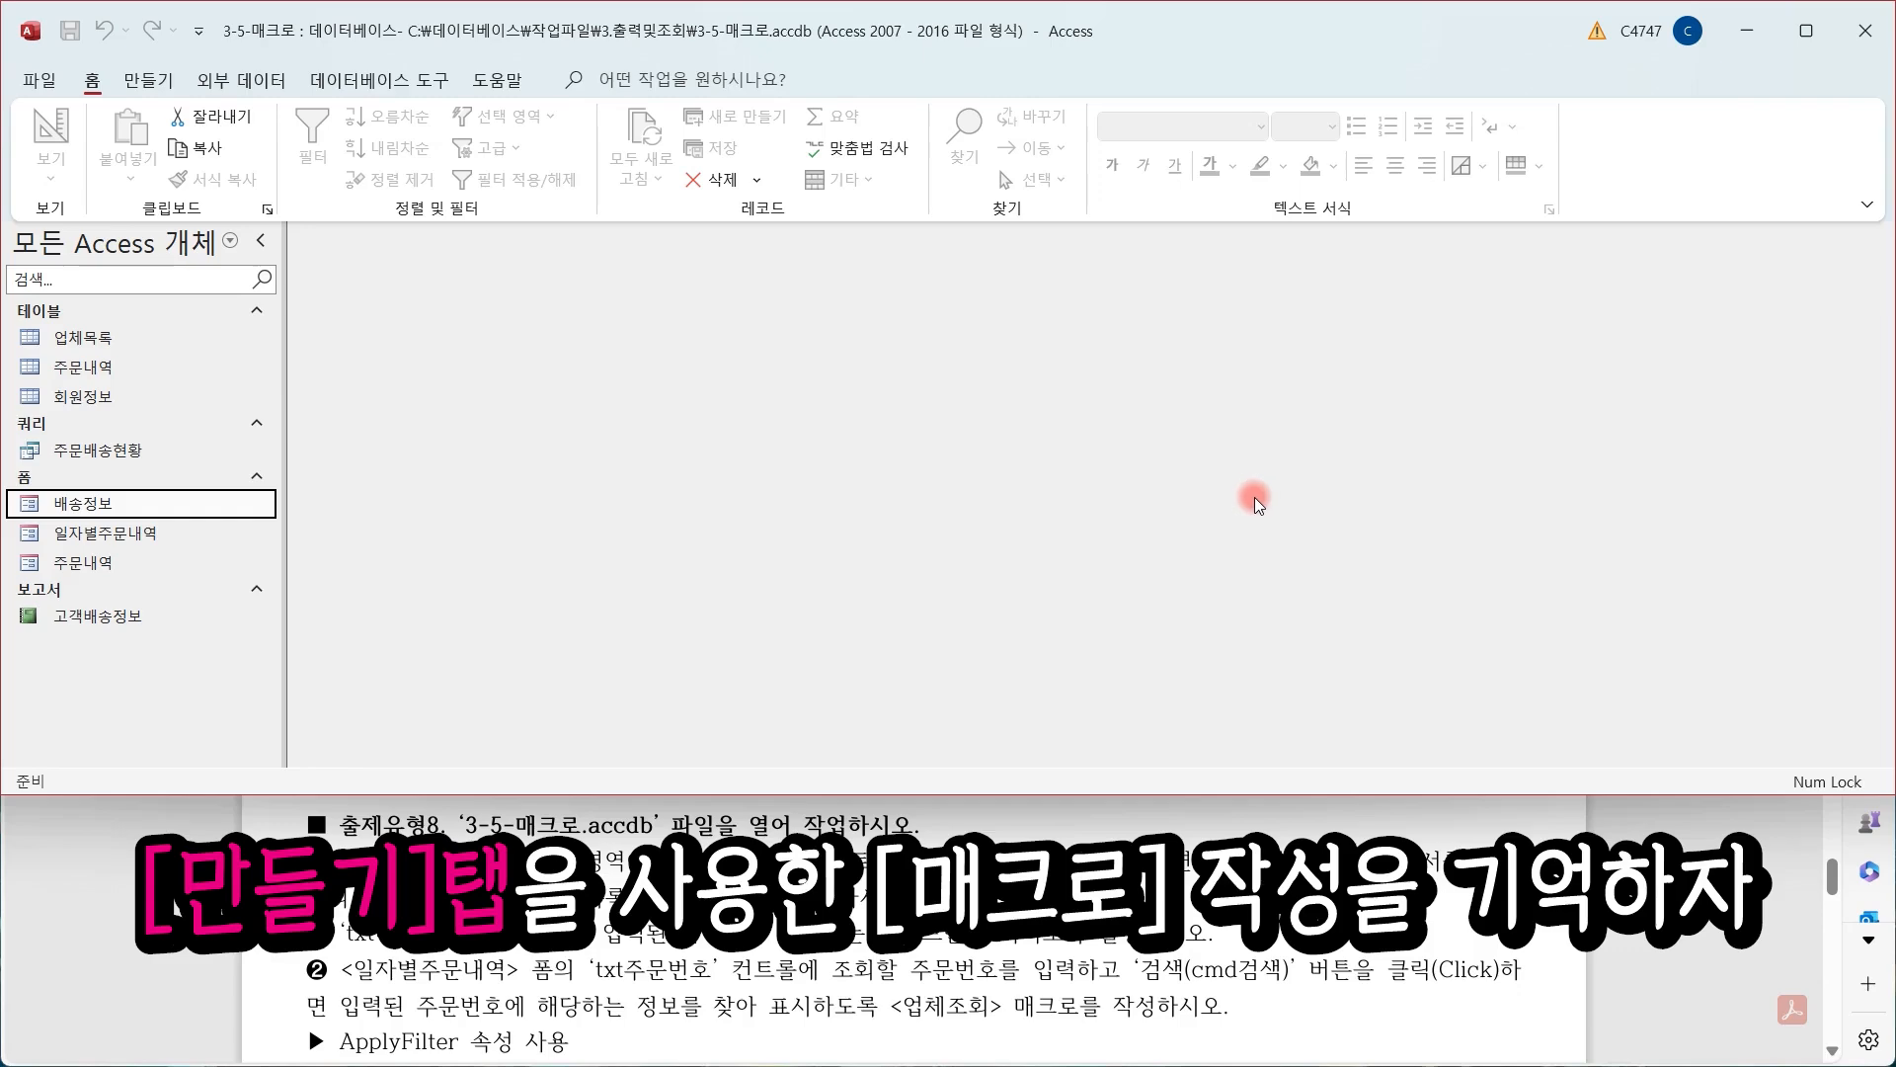
Open the 배송정보 form in Design View and go to the On Dbl Click event property of the txt배달담당자 control
{"action": "left_click", "coordinate": [135, 85]}
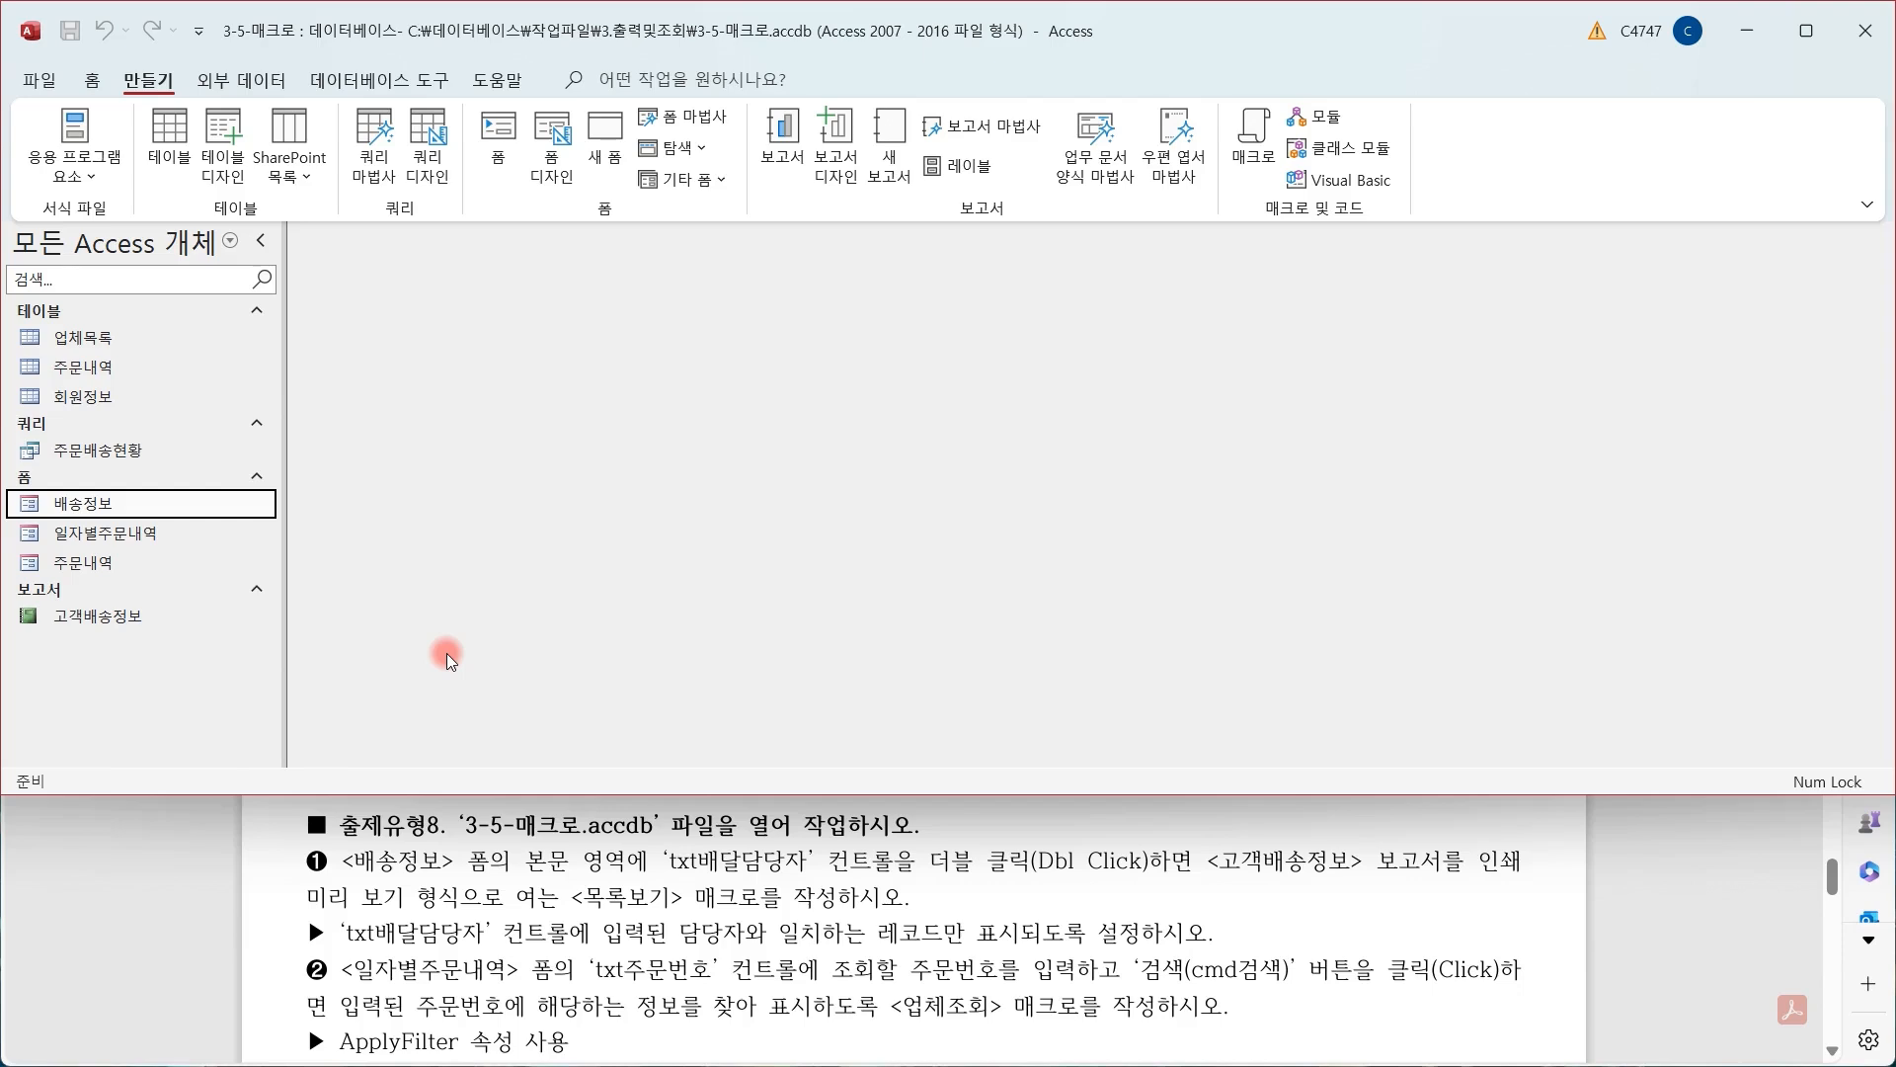
{"action": "right_click", "coordinate": [211, 501]}
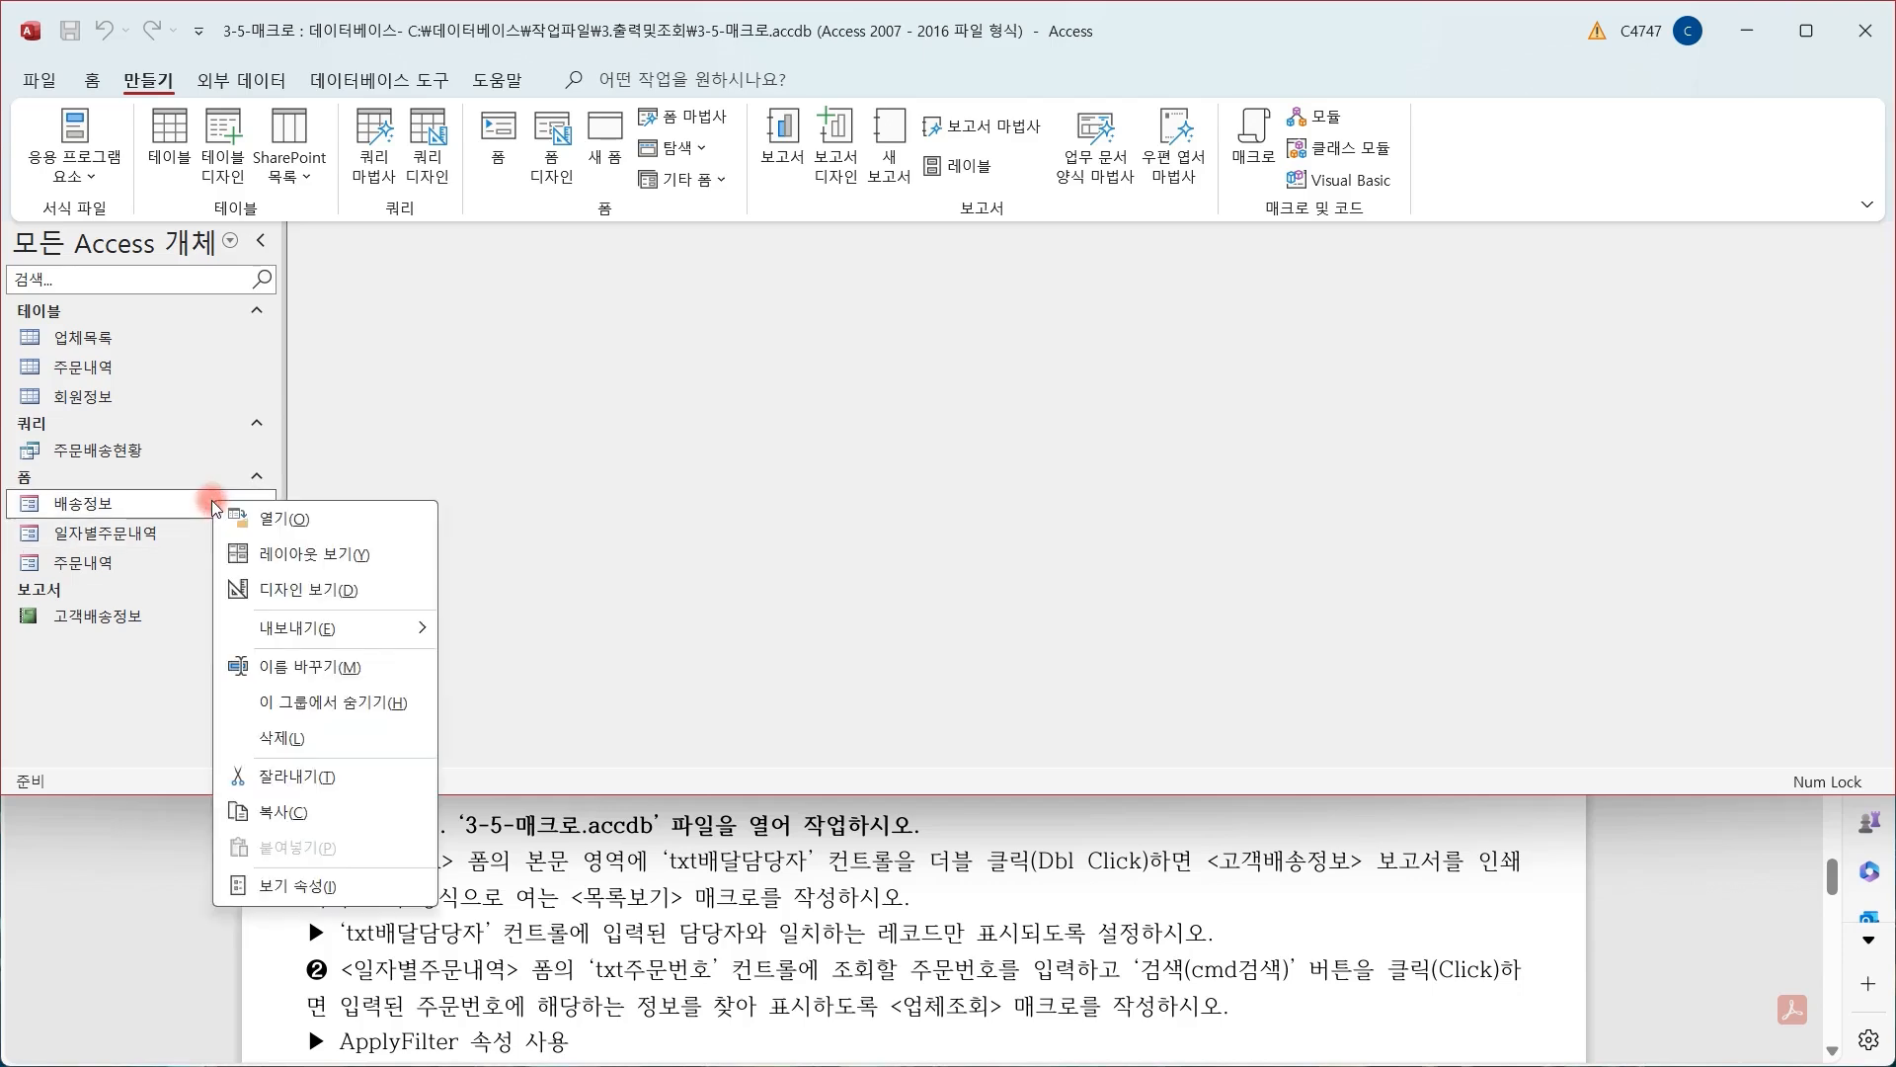
{"action": "left_click", "coordinate": [272, 589]}
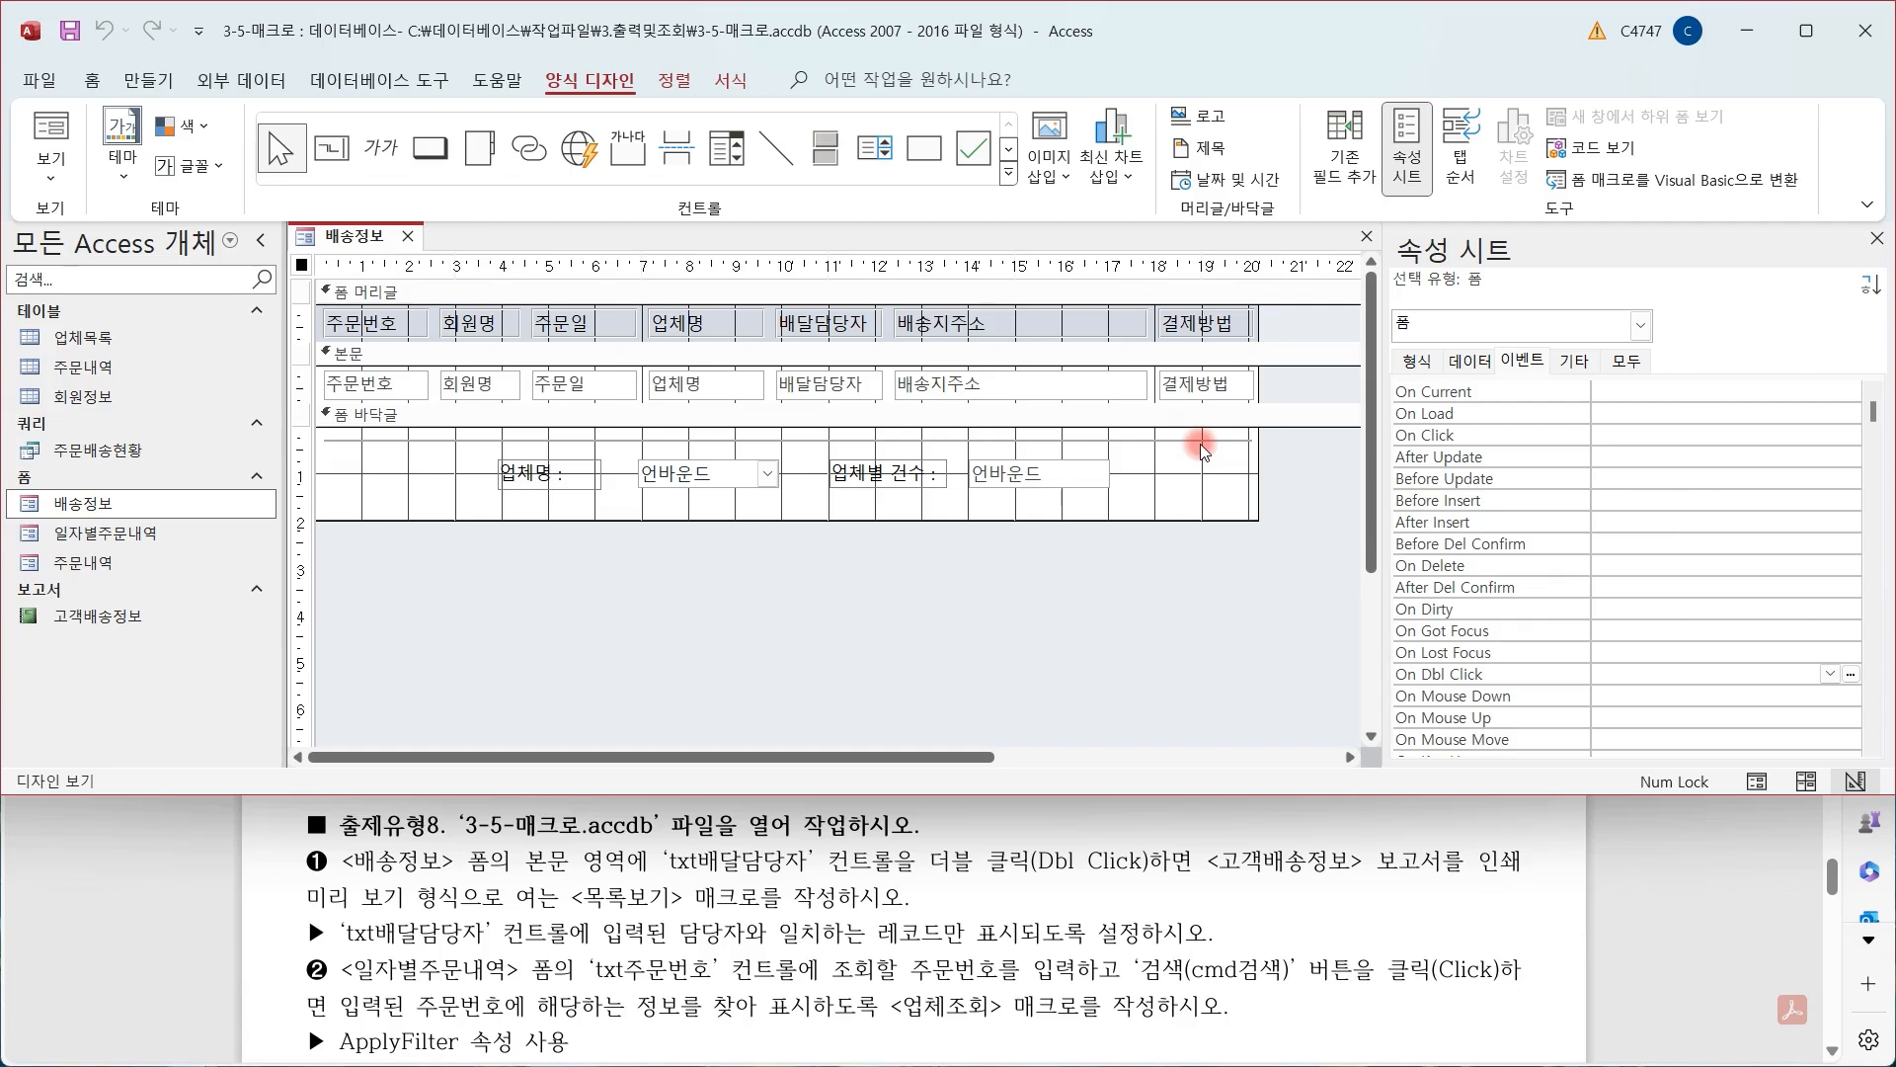
{"action": "left_click", "coordinate": [1640, 328]}
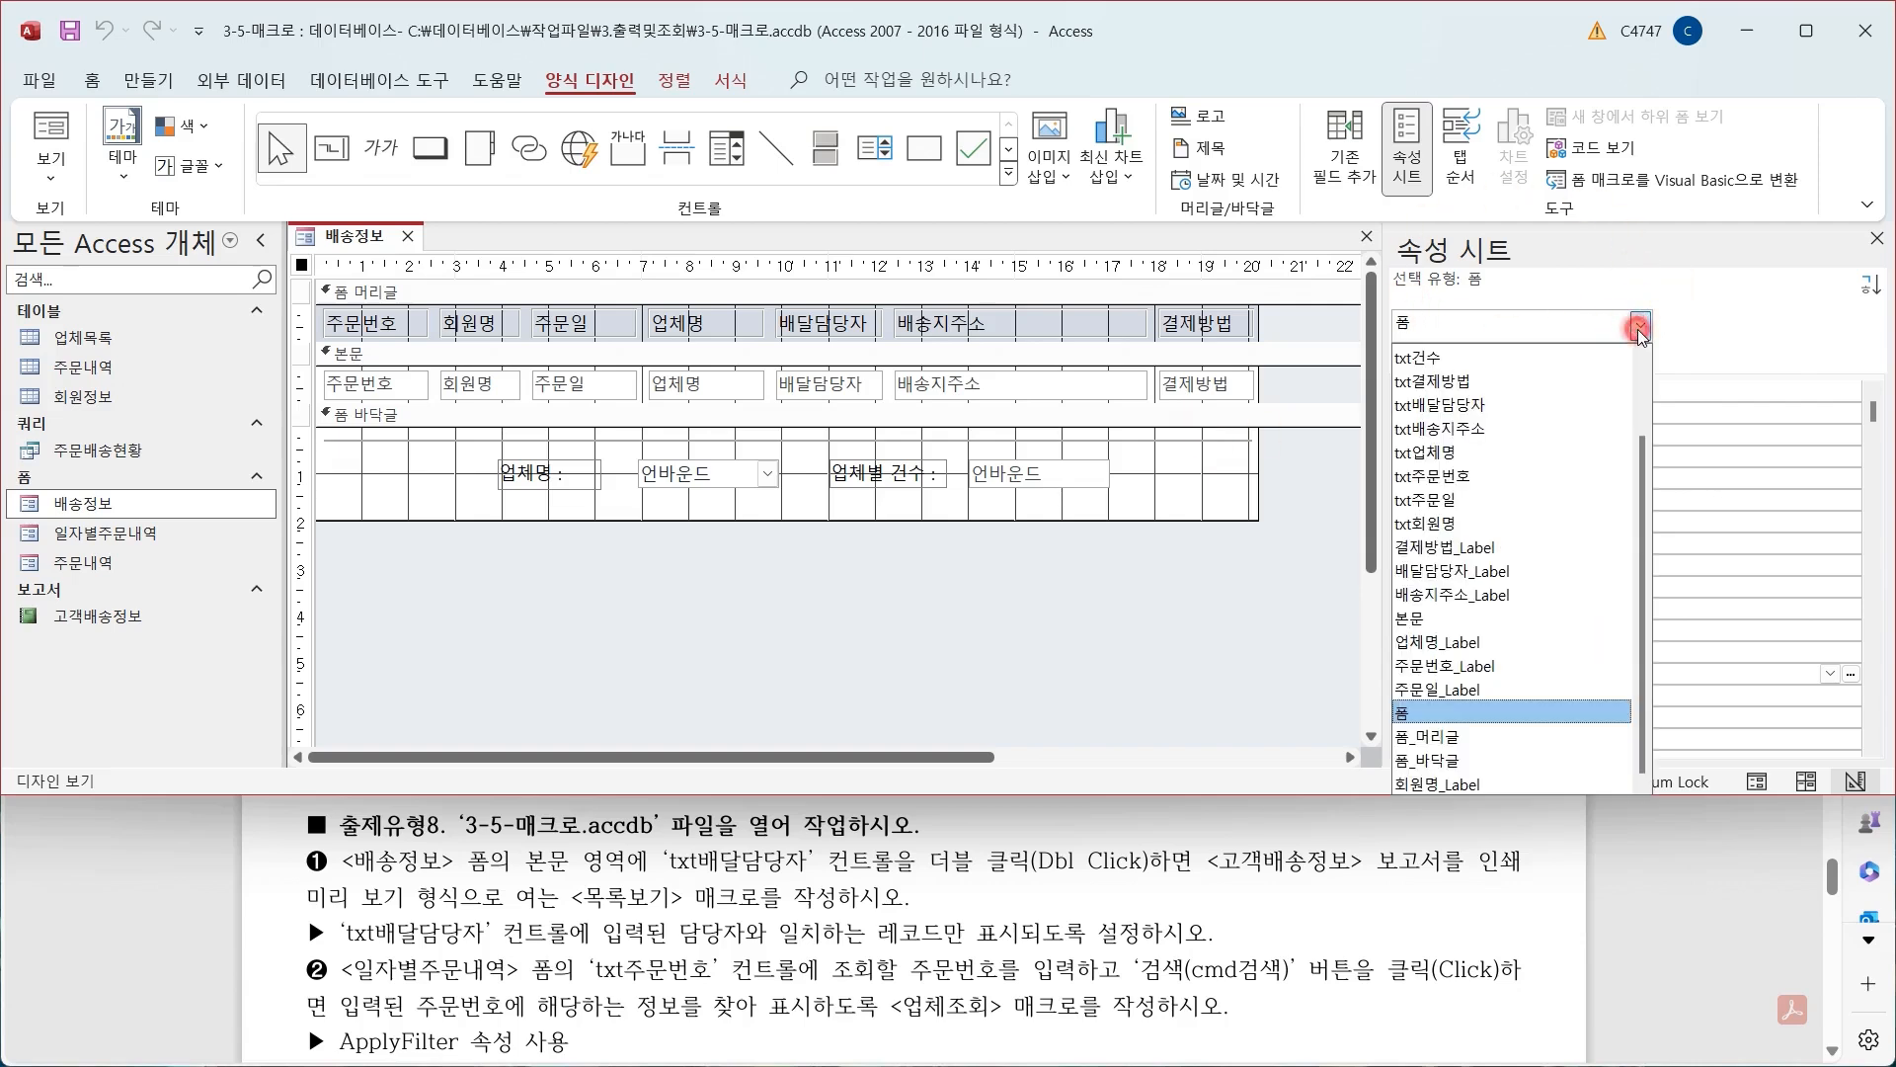
{"action": "left_click", "coordinate": [1507, 409]}
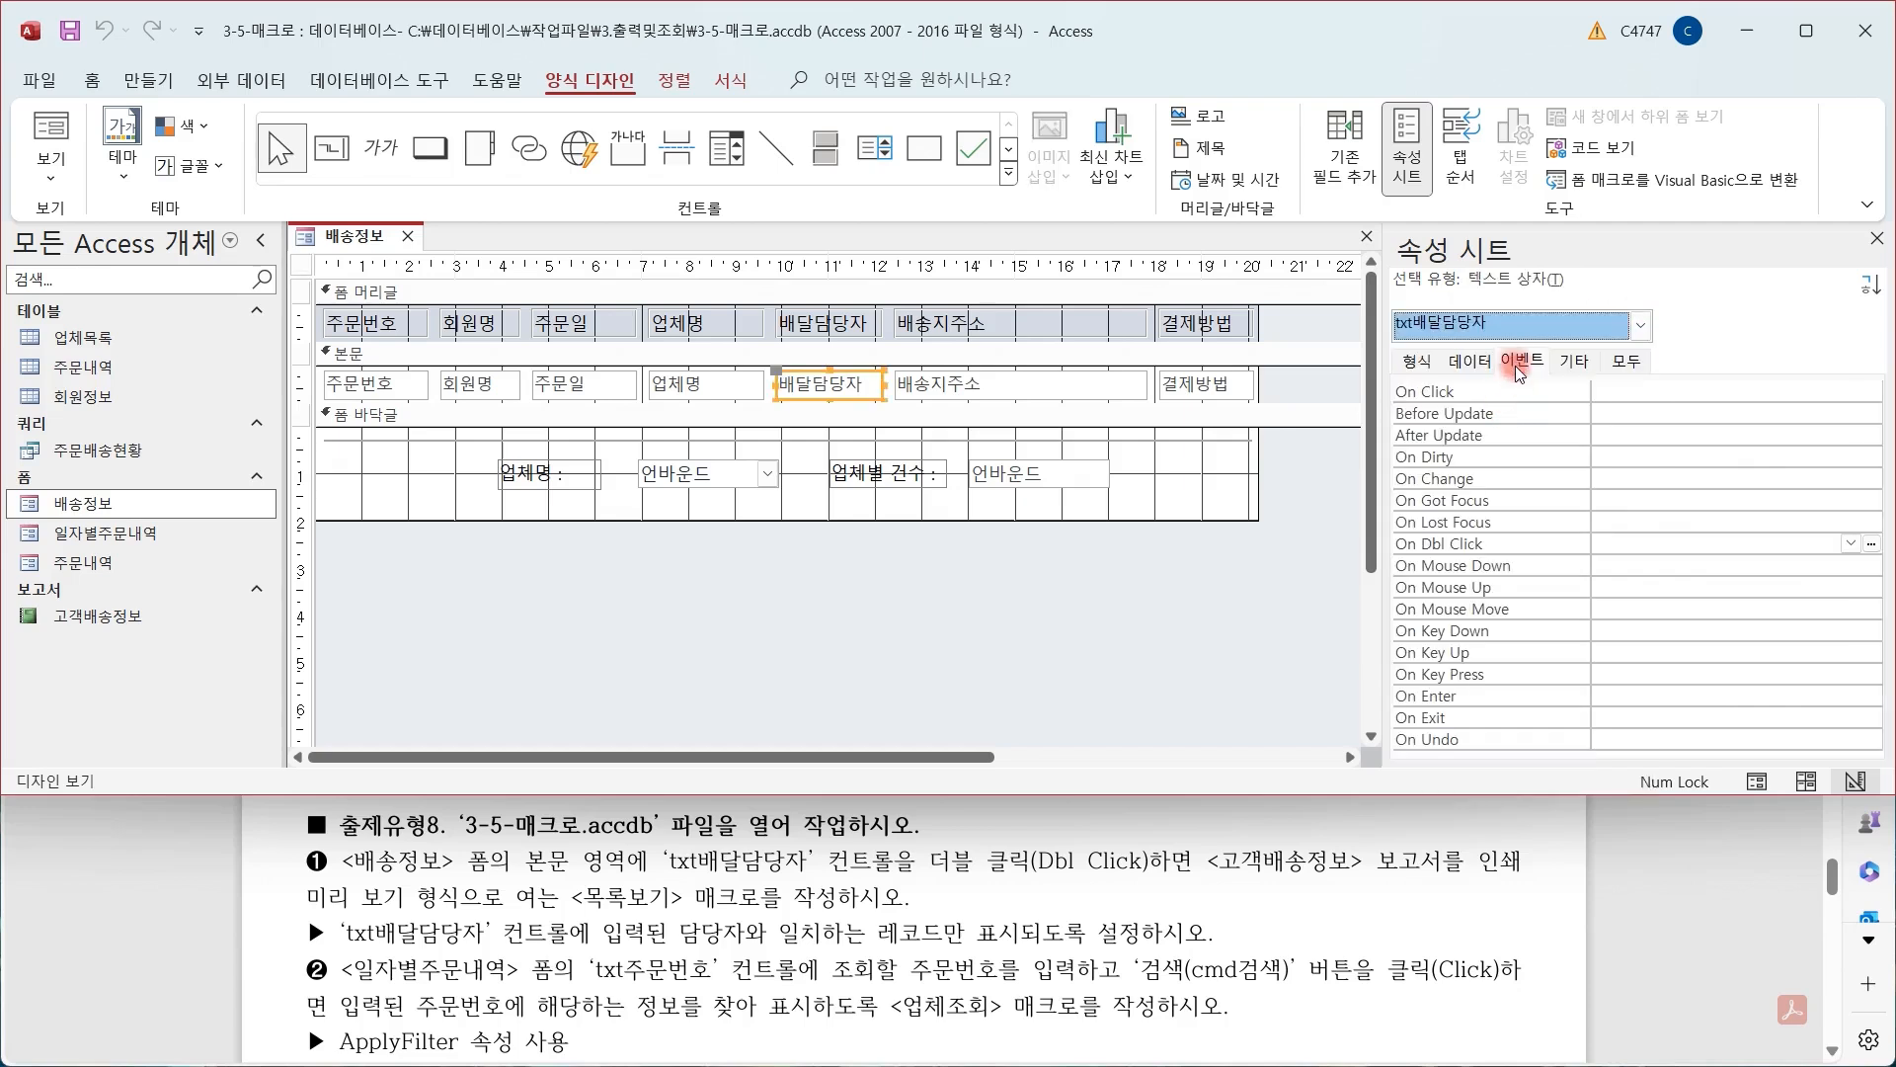
{"action": "left_click", "coordinate": [1519, 366]}
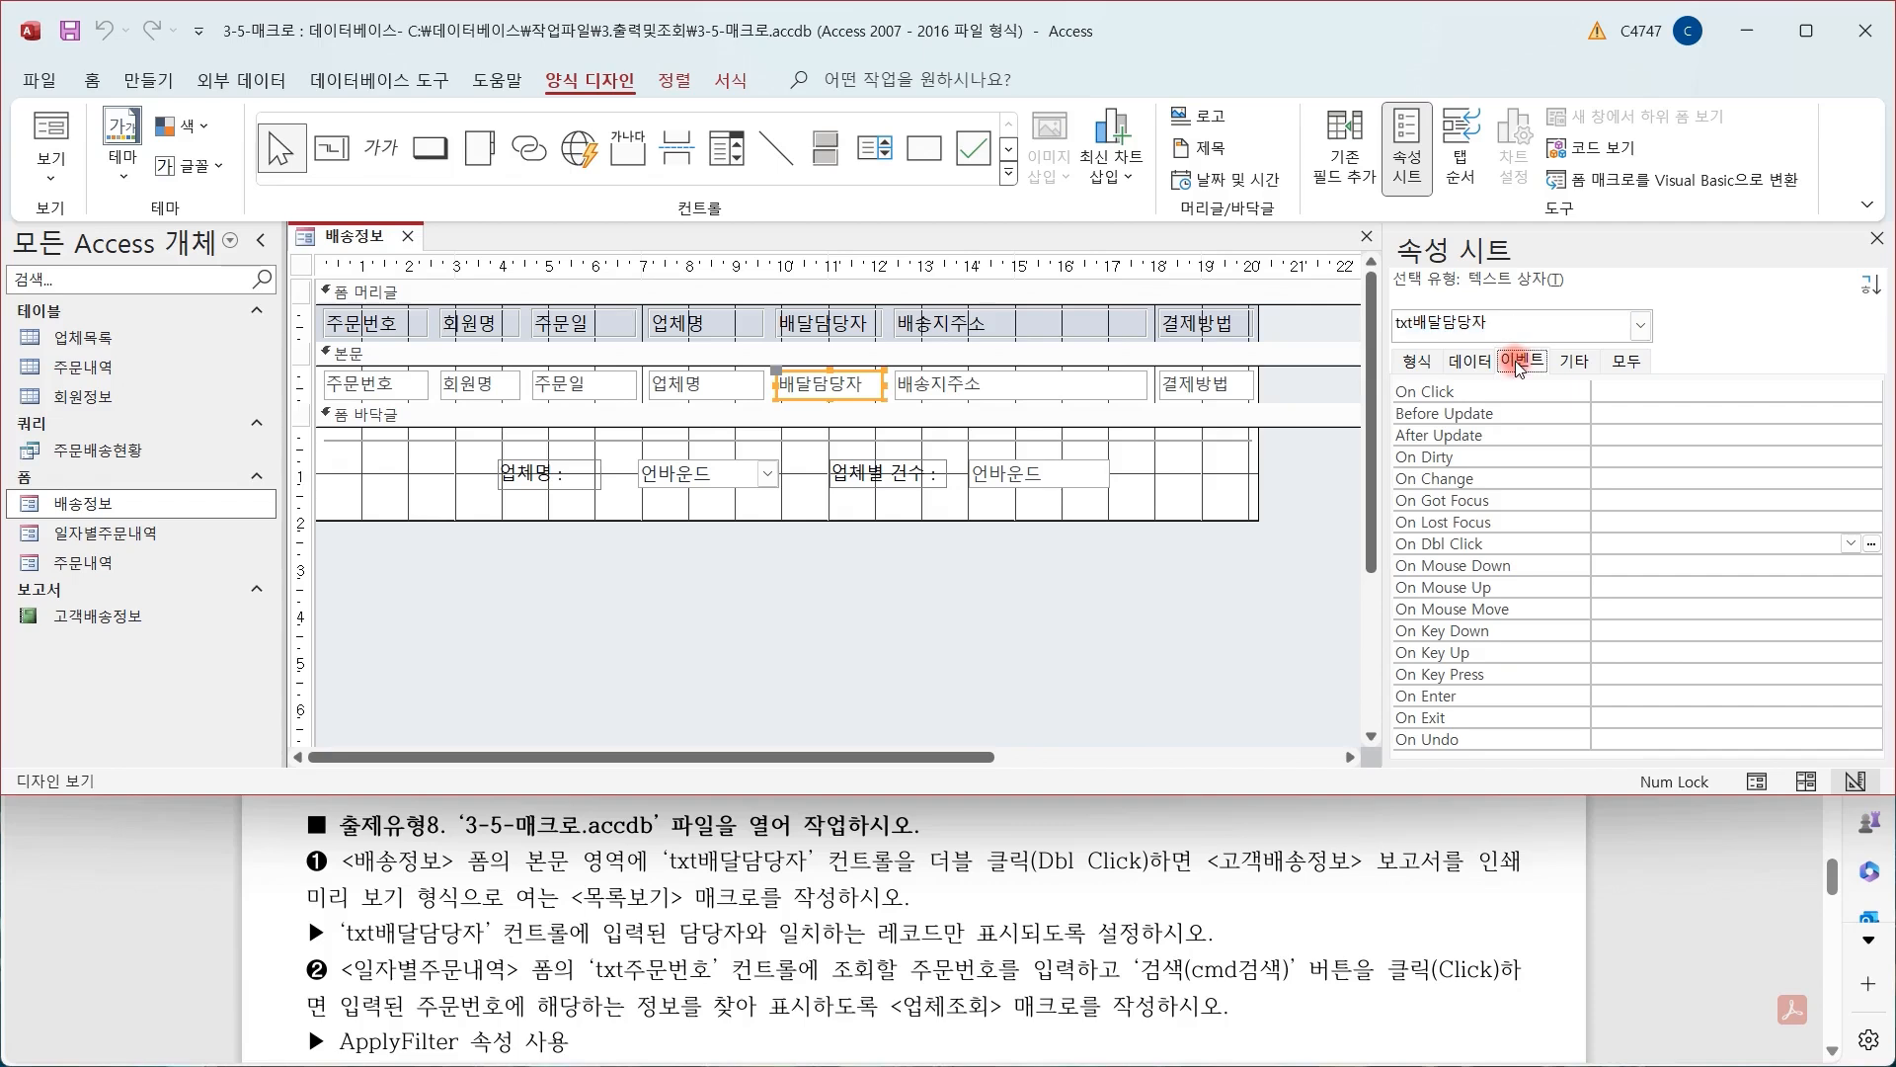
{"action": "left_click", "coordinate": [1625, 543]}
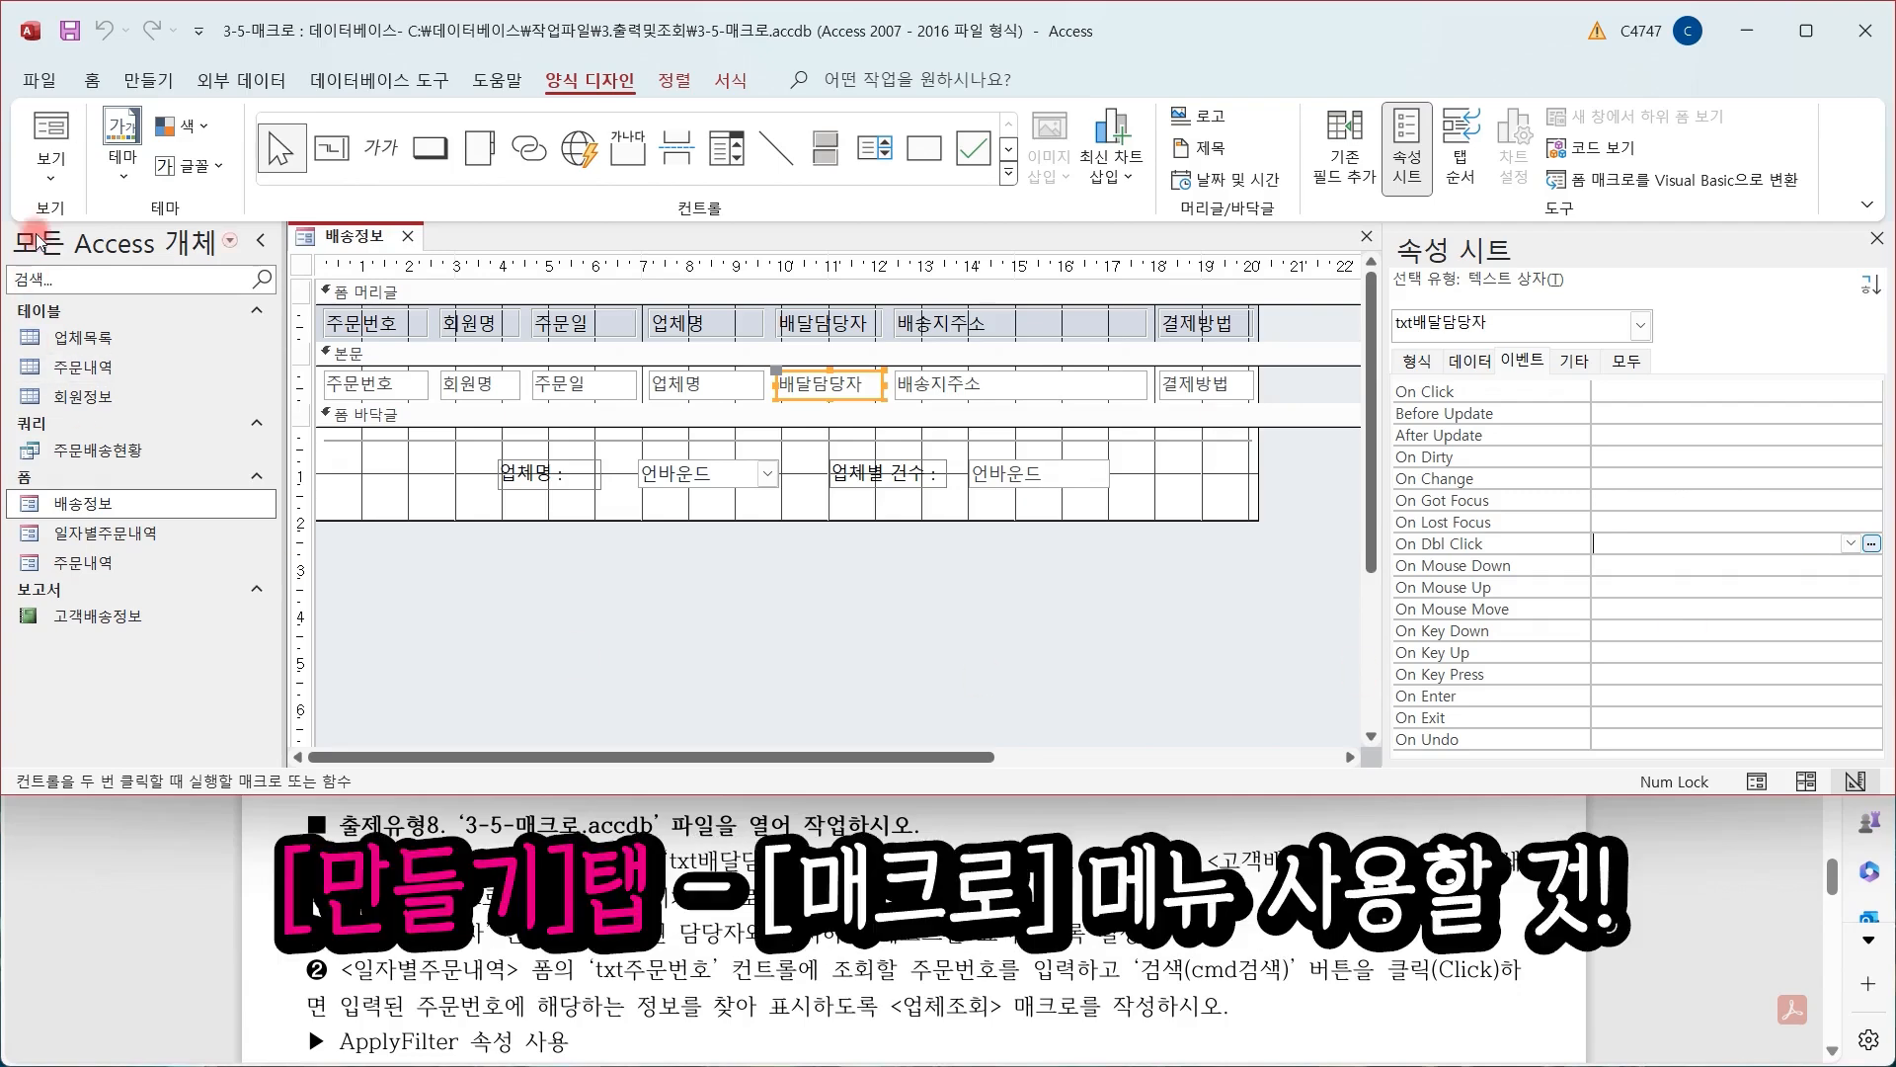
Create a new standalone macro and add an OpenReport action to it
{"action": "left_click", "coordinate": [129, 78]}
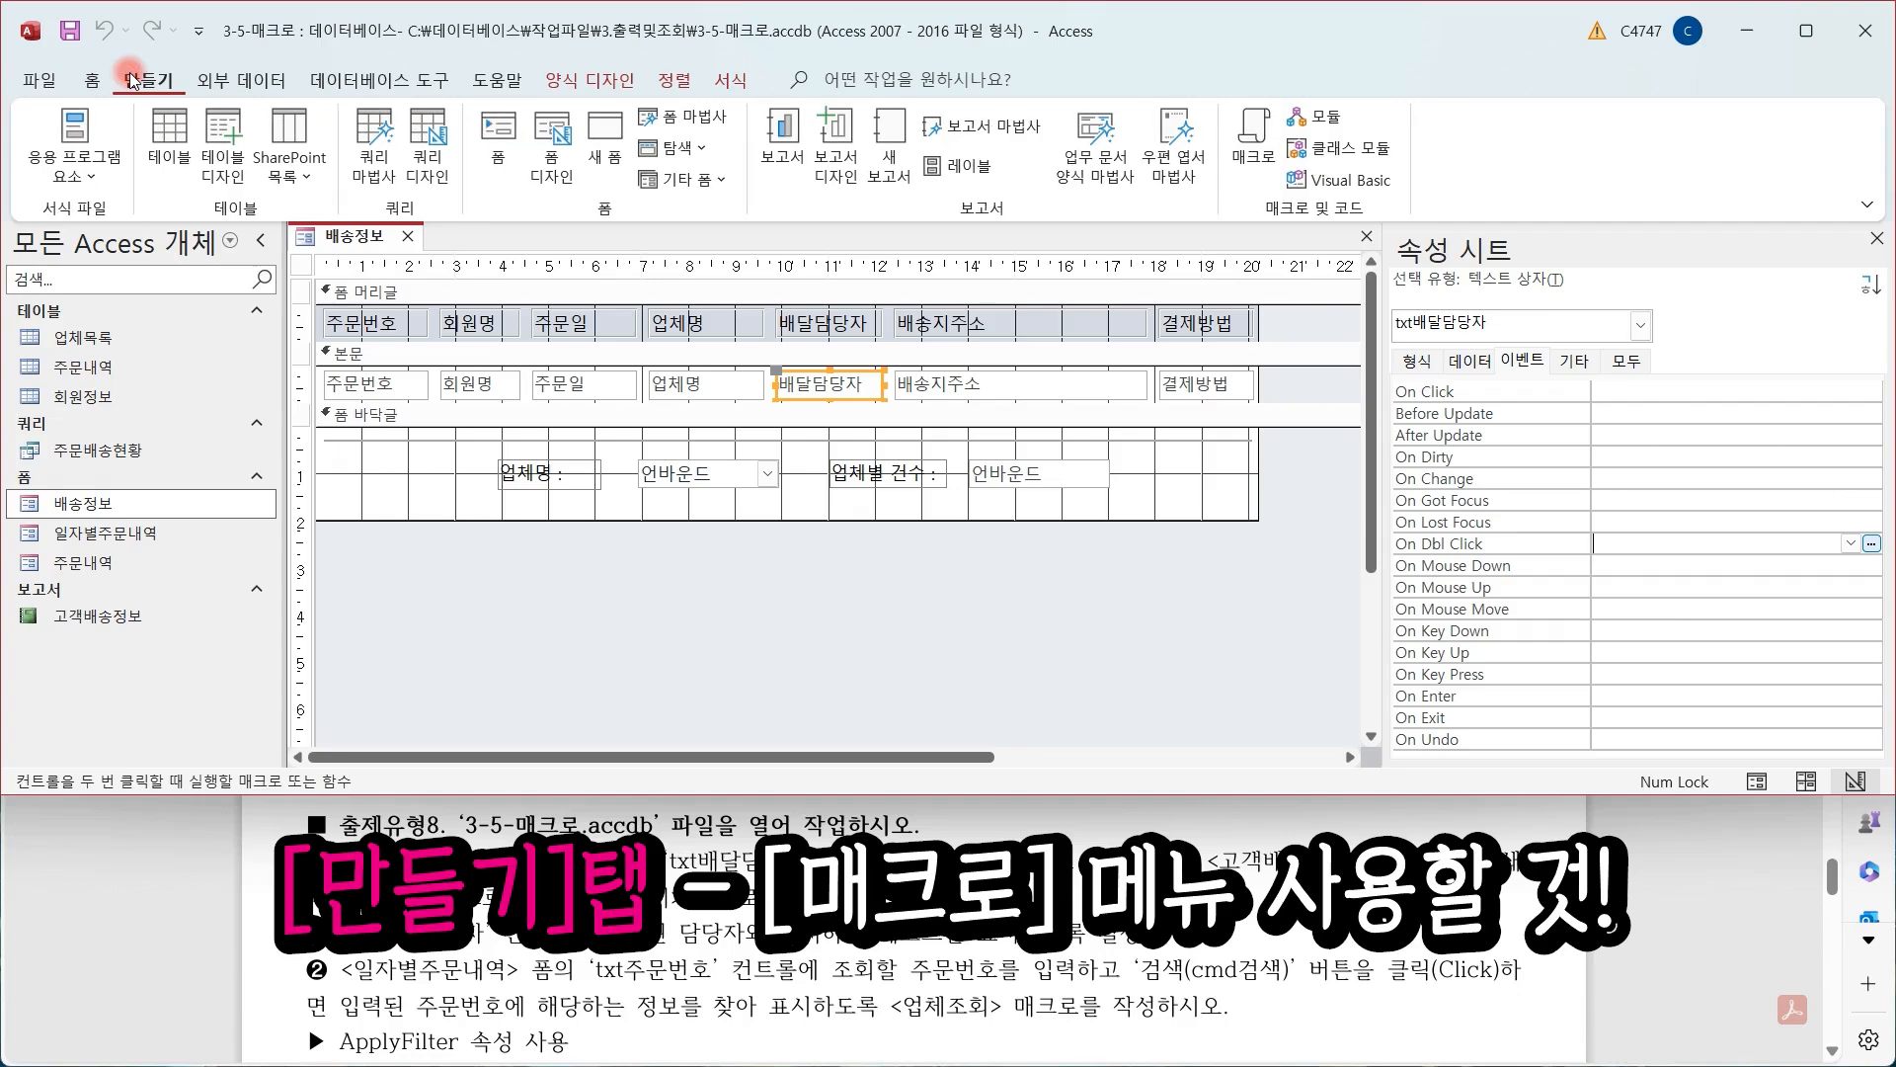
{"action": "left_click", "coordinate": [1254, 168]}
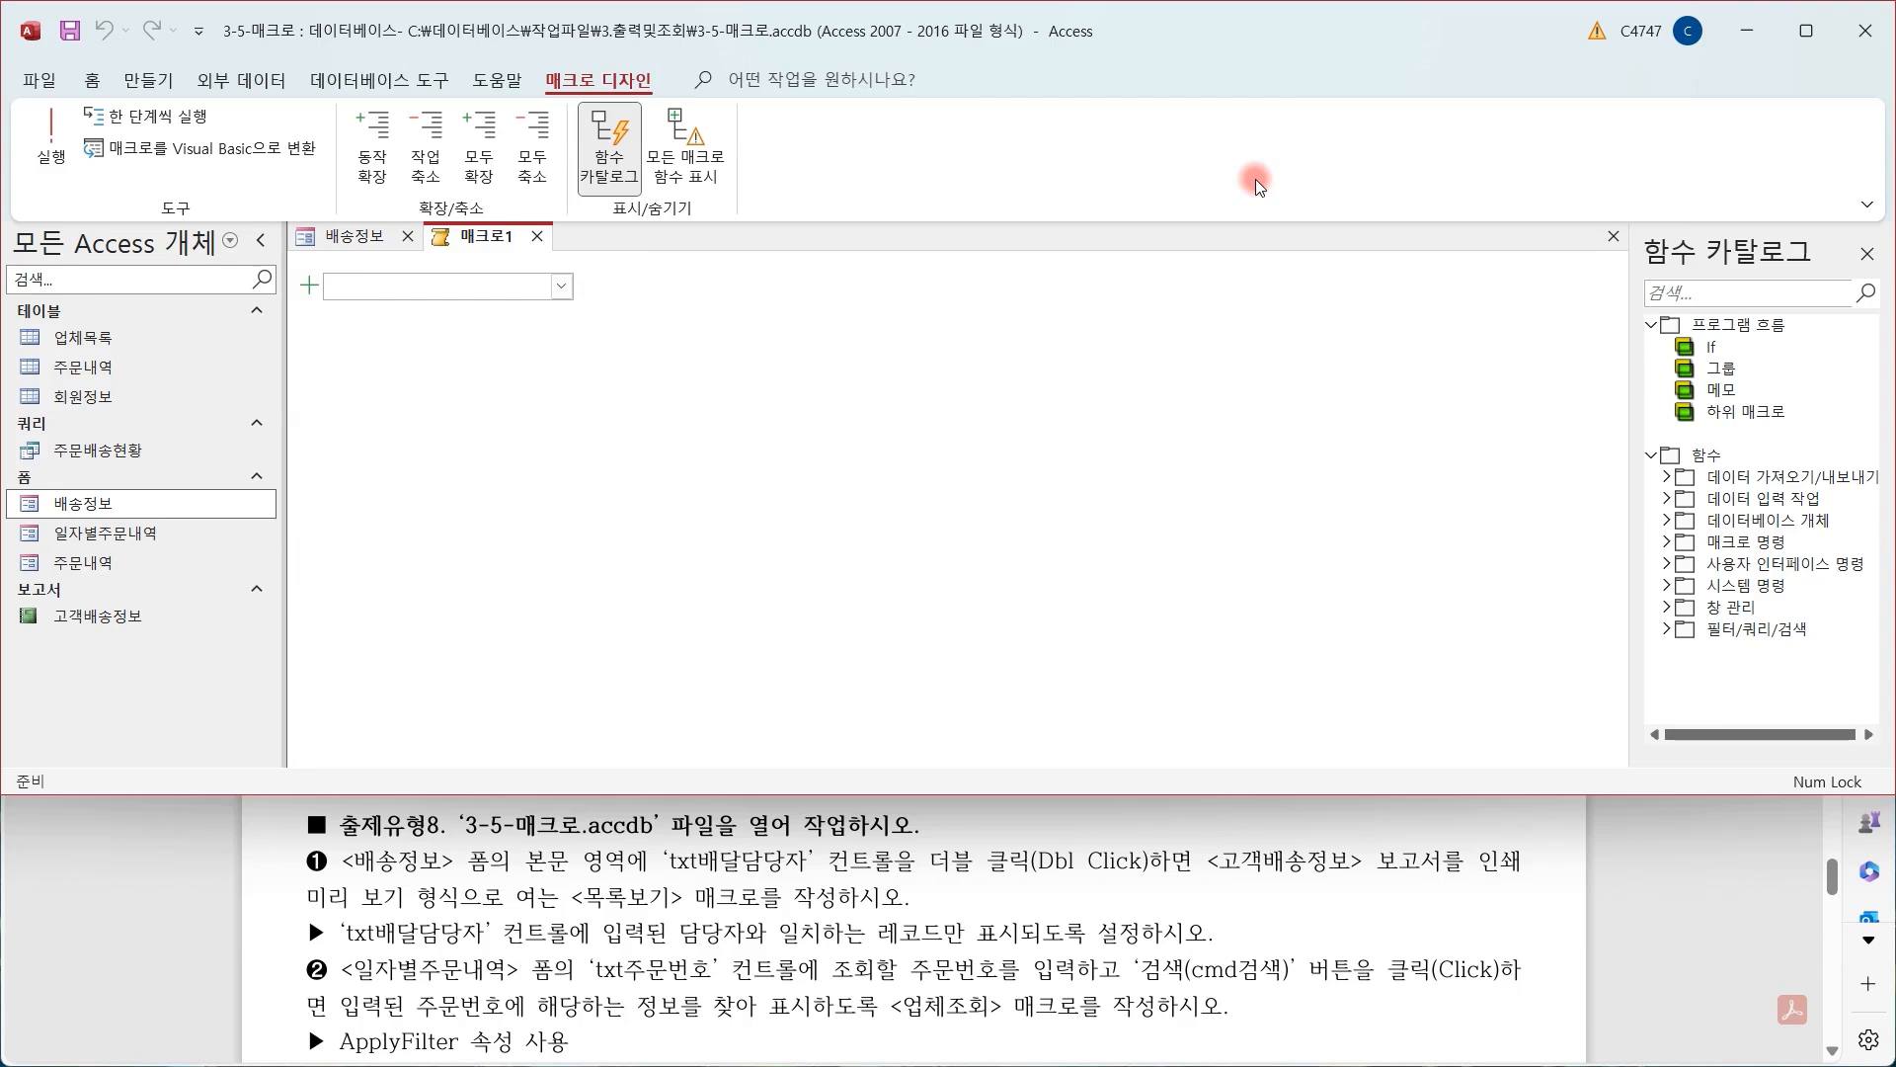
{"action": "left_click", "coordinate": [562, 285]}
{"action": "scroll", "coordinate": [484, 478], "scroll_direction": "down", "scroll_amount": 6}
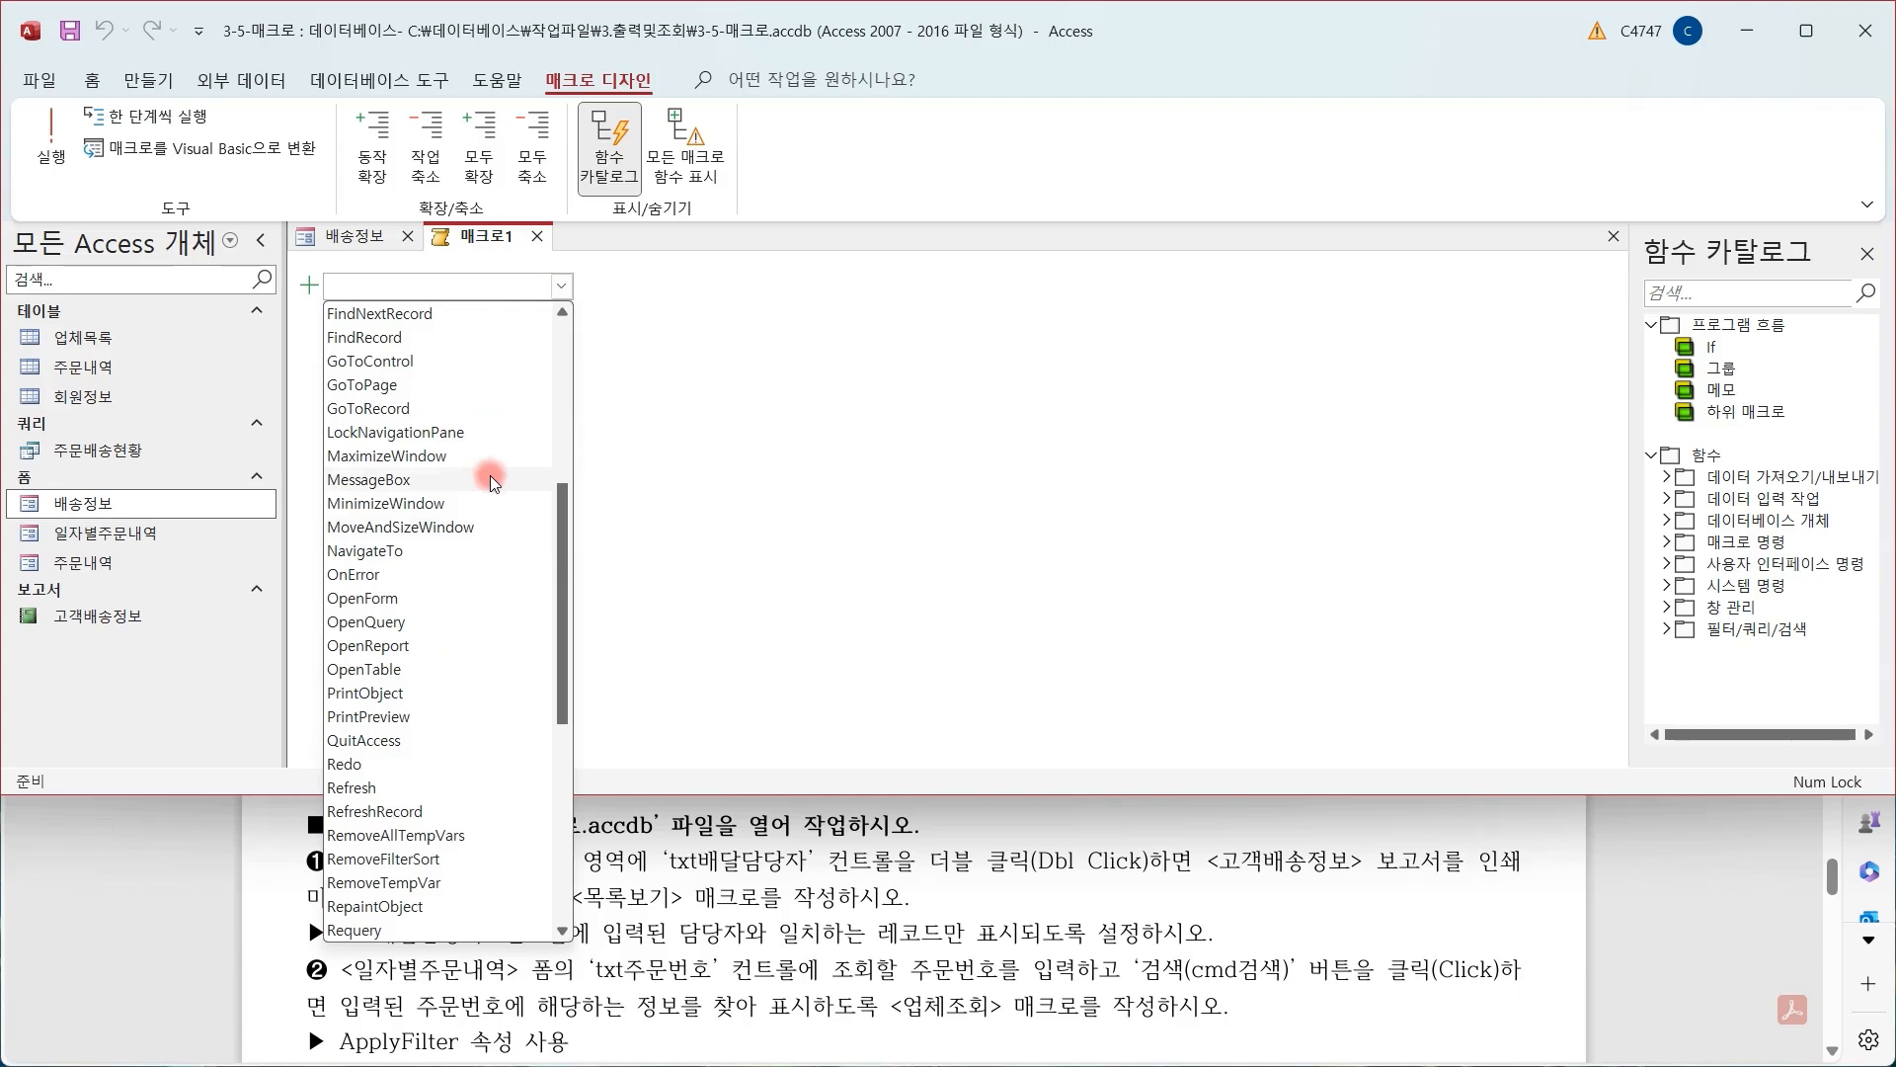
{"action": "left_click", "coordinate": [503, 644]}
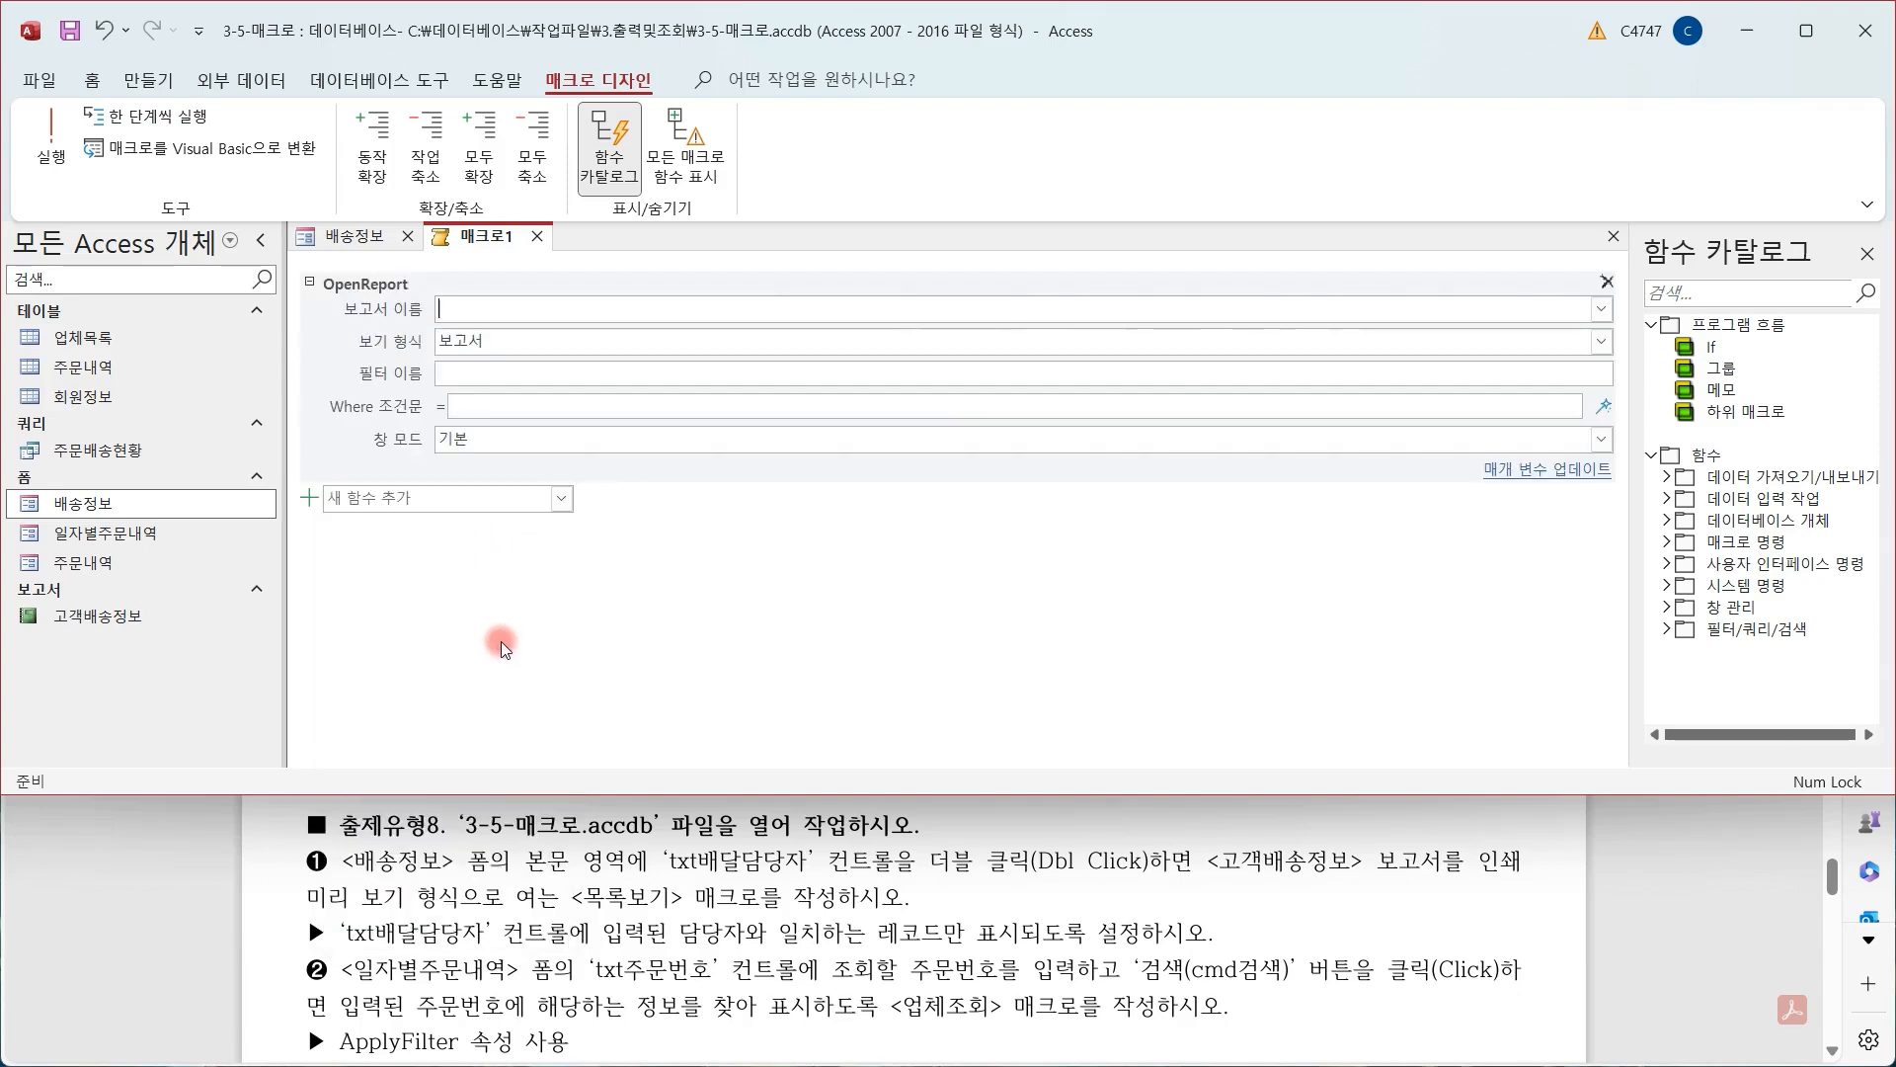
Set the OpenReport action's report name to 고객배송정보 and its view to 인쇄 미리 보기
{"action": "left_click", "coordinate": [1606, 306]}
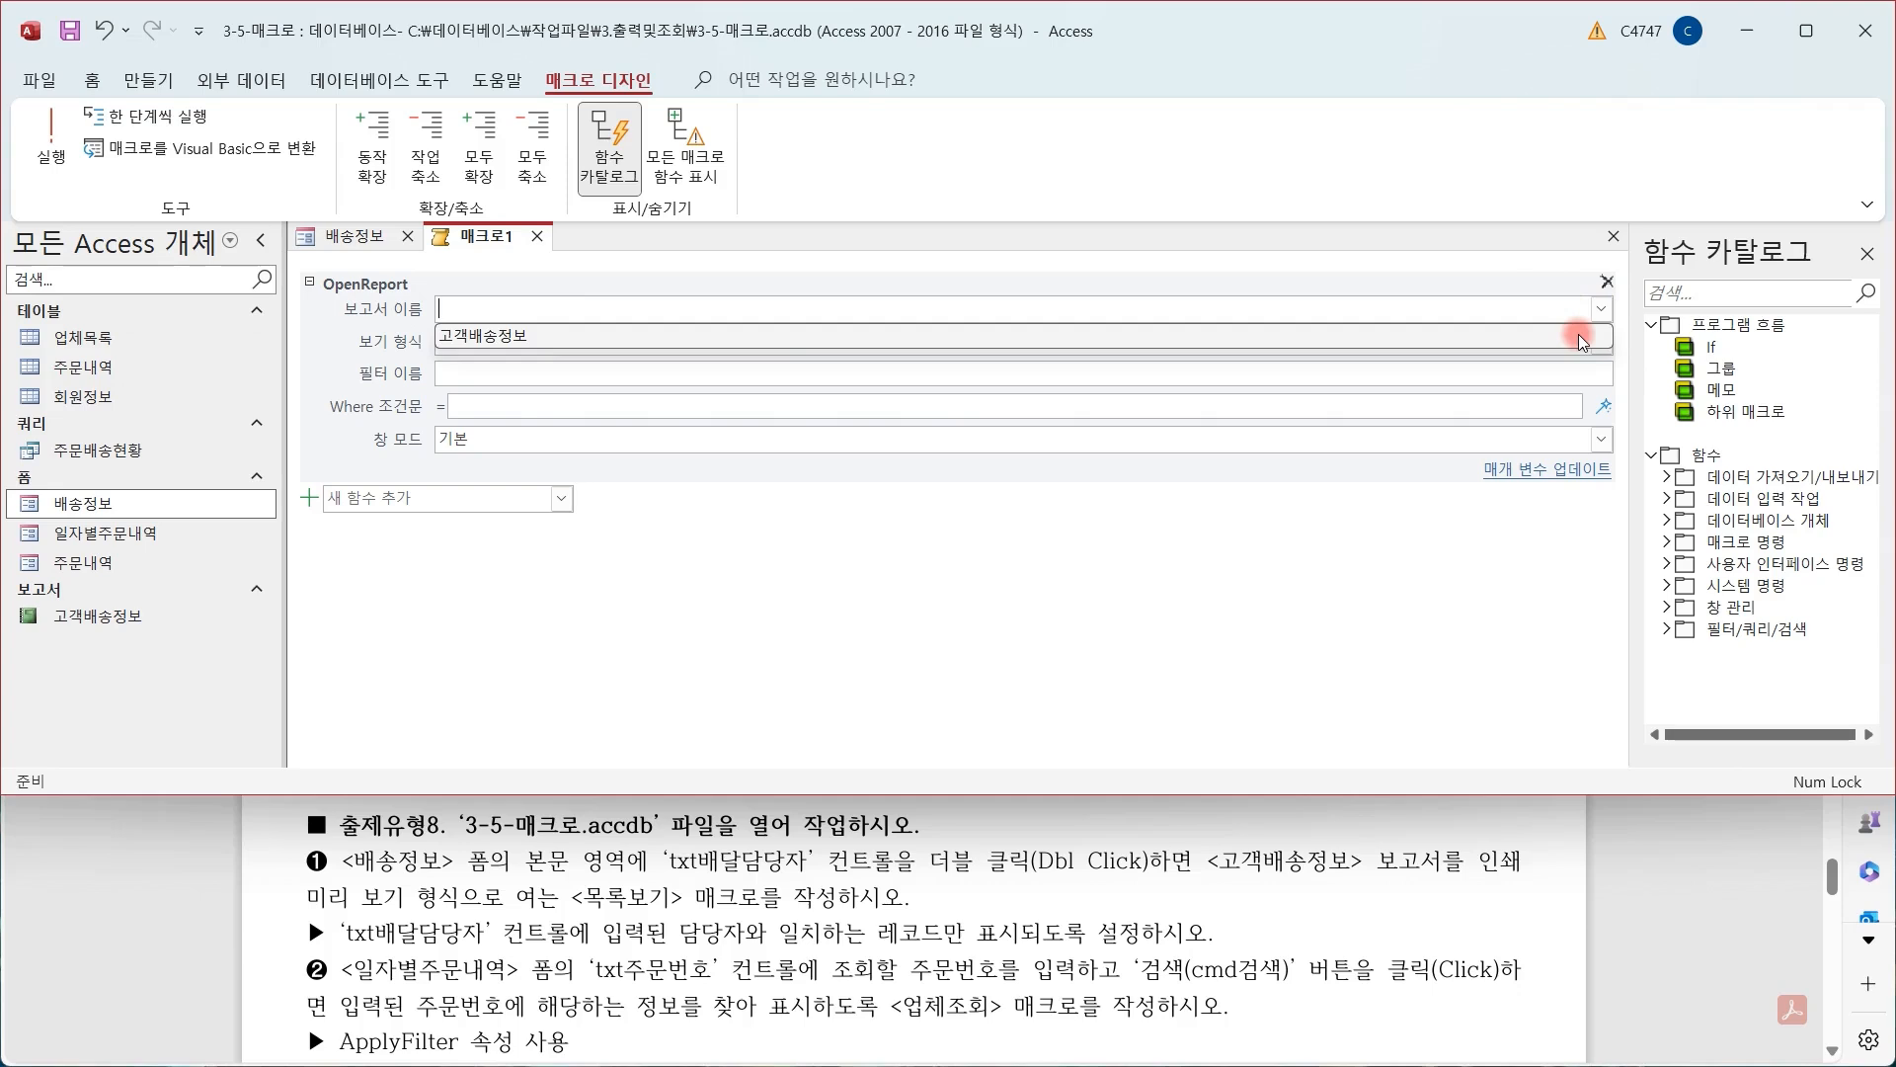
{"action": "left_click", "coordinate": [1578, 334]}
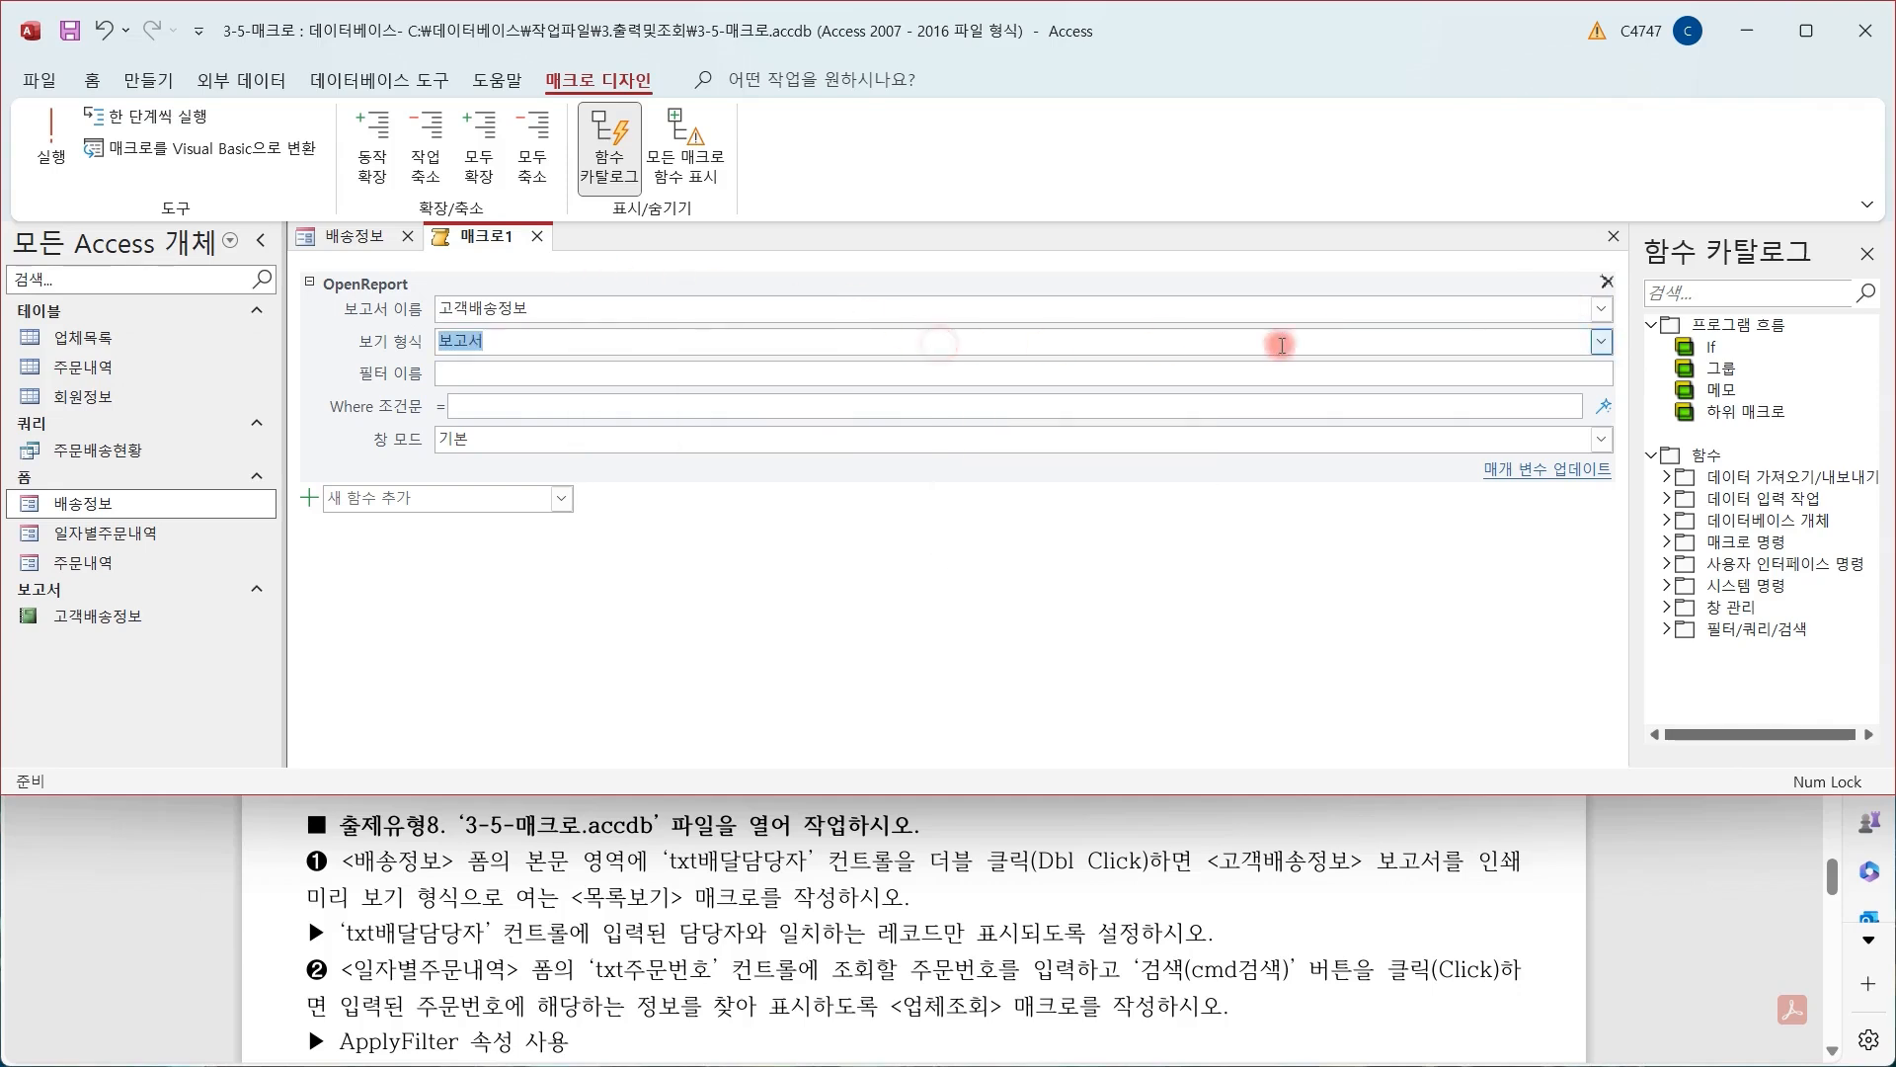
{"action": "left_click", "coordinate": [1600, 341]}
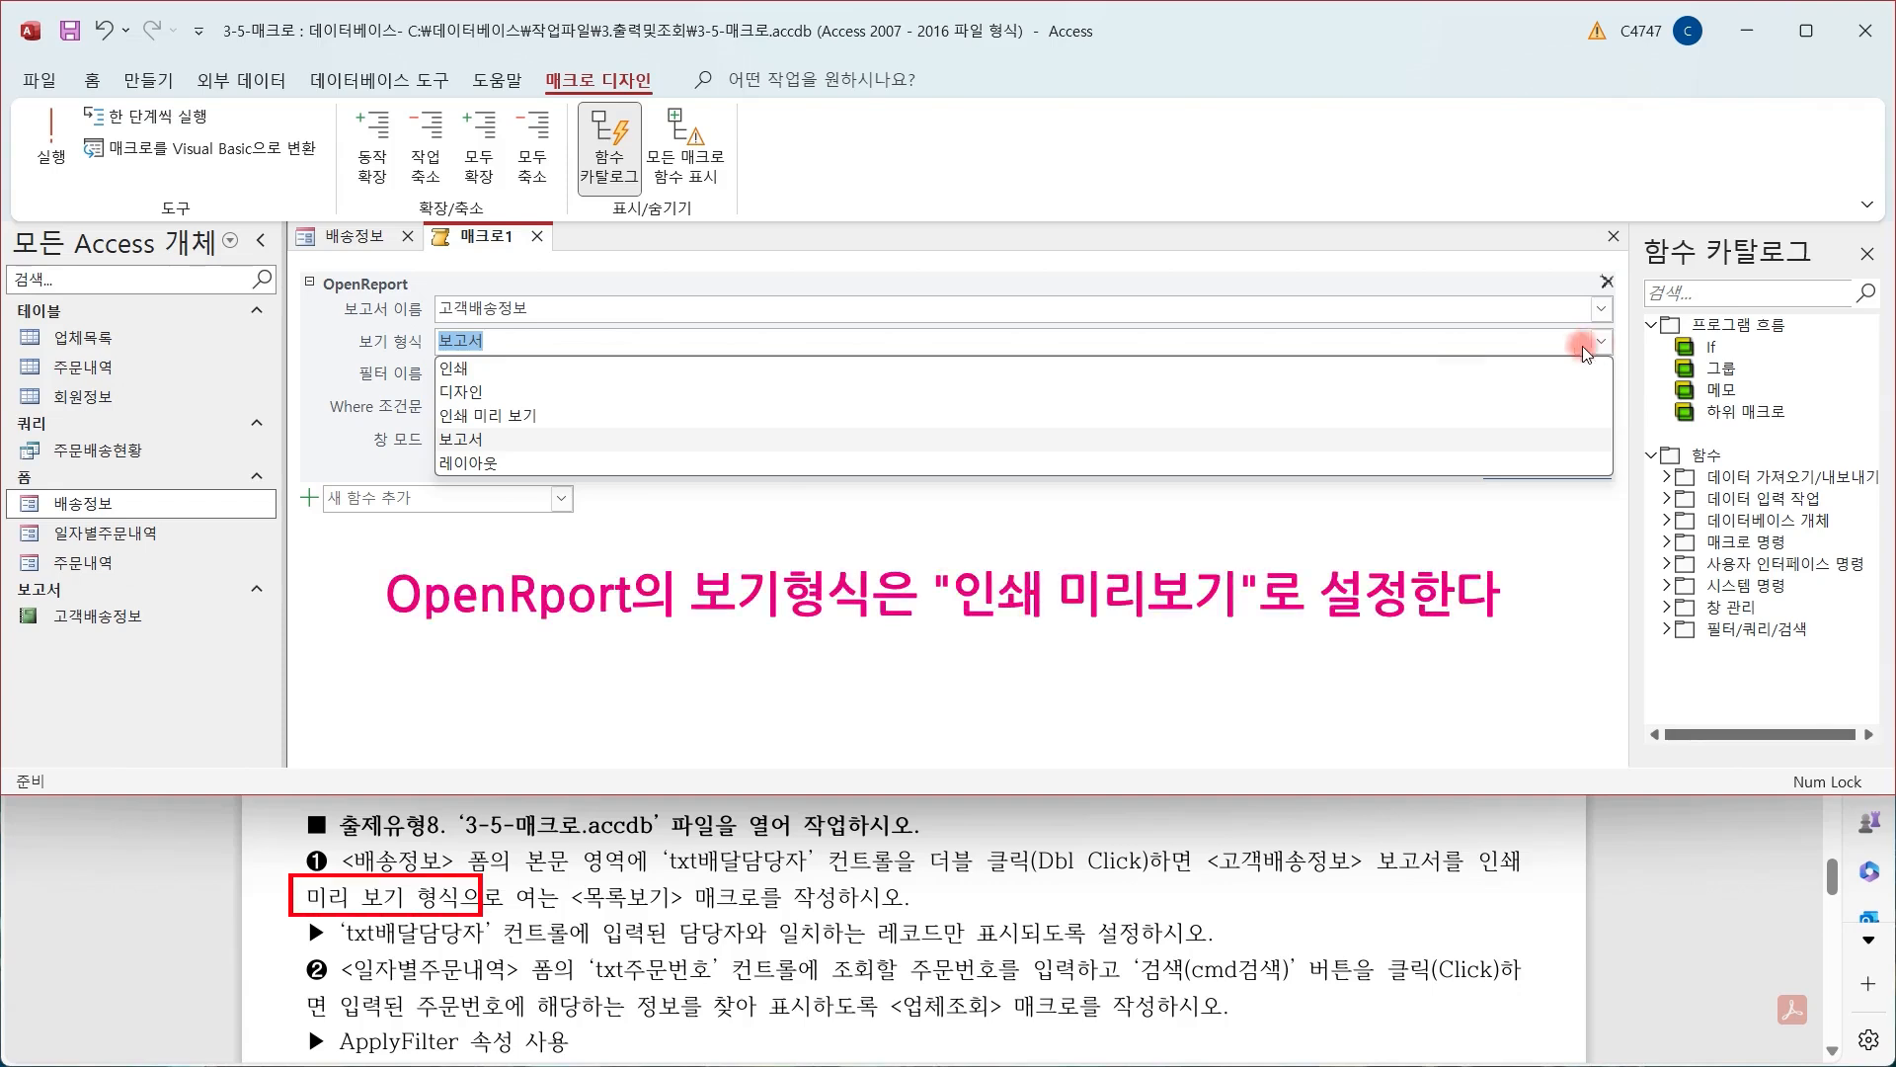
{"action": "left_click", "coordinate": [1005, 419]}
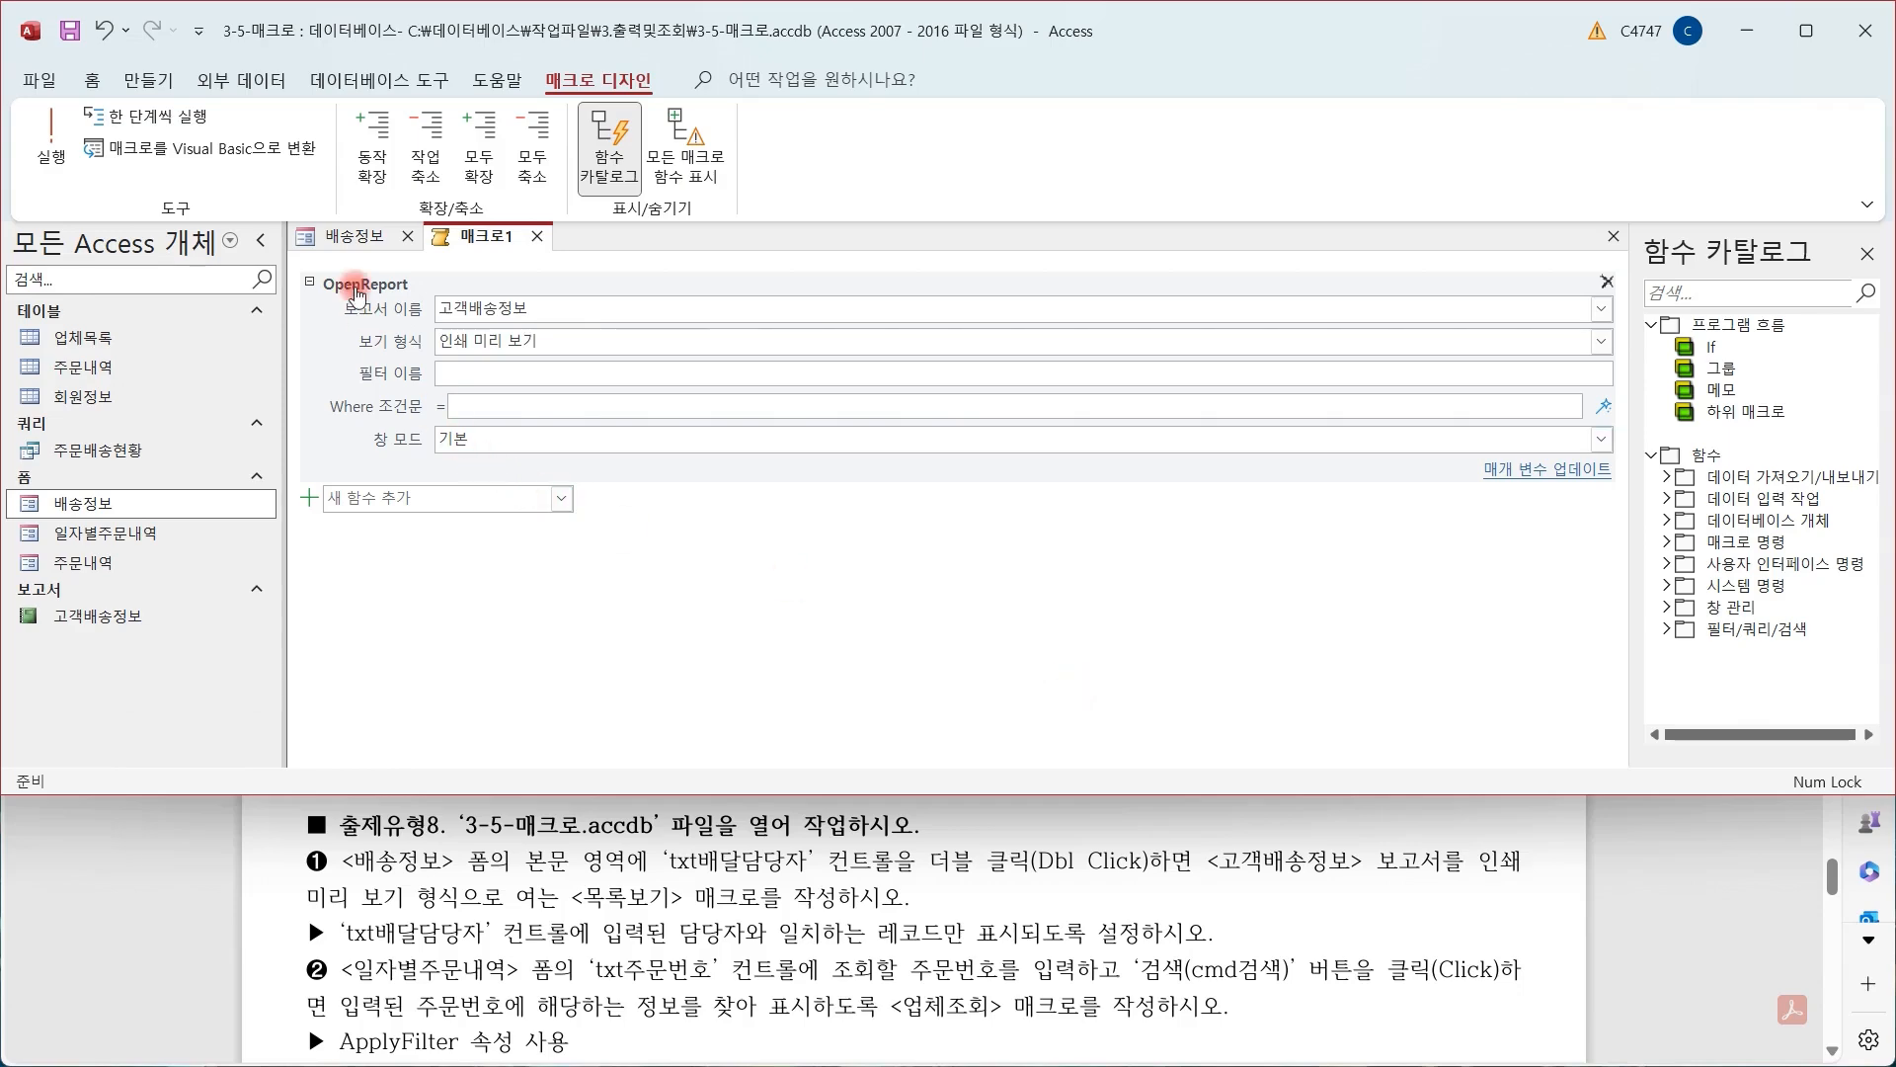
Return to the 배송정보 form design and check the control source (컨트롤 원본) of the txt배달담당자 text box
{"action": "left_click", "coordinate": [346, 239]}
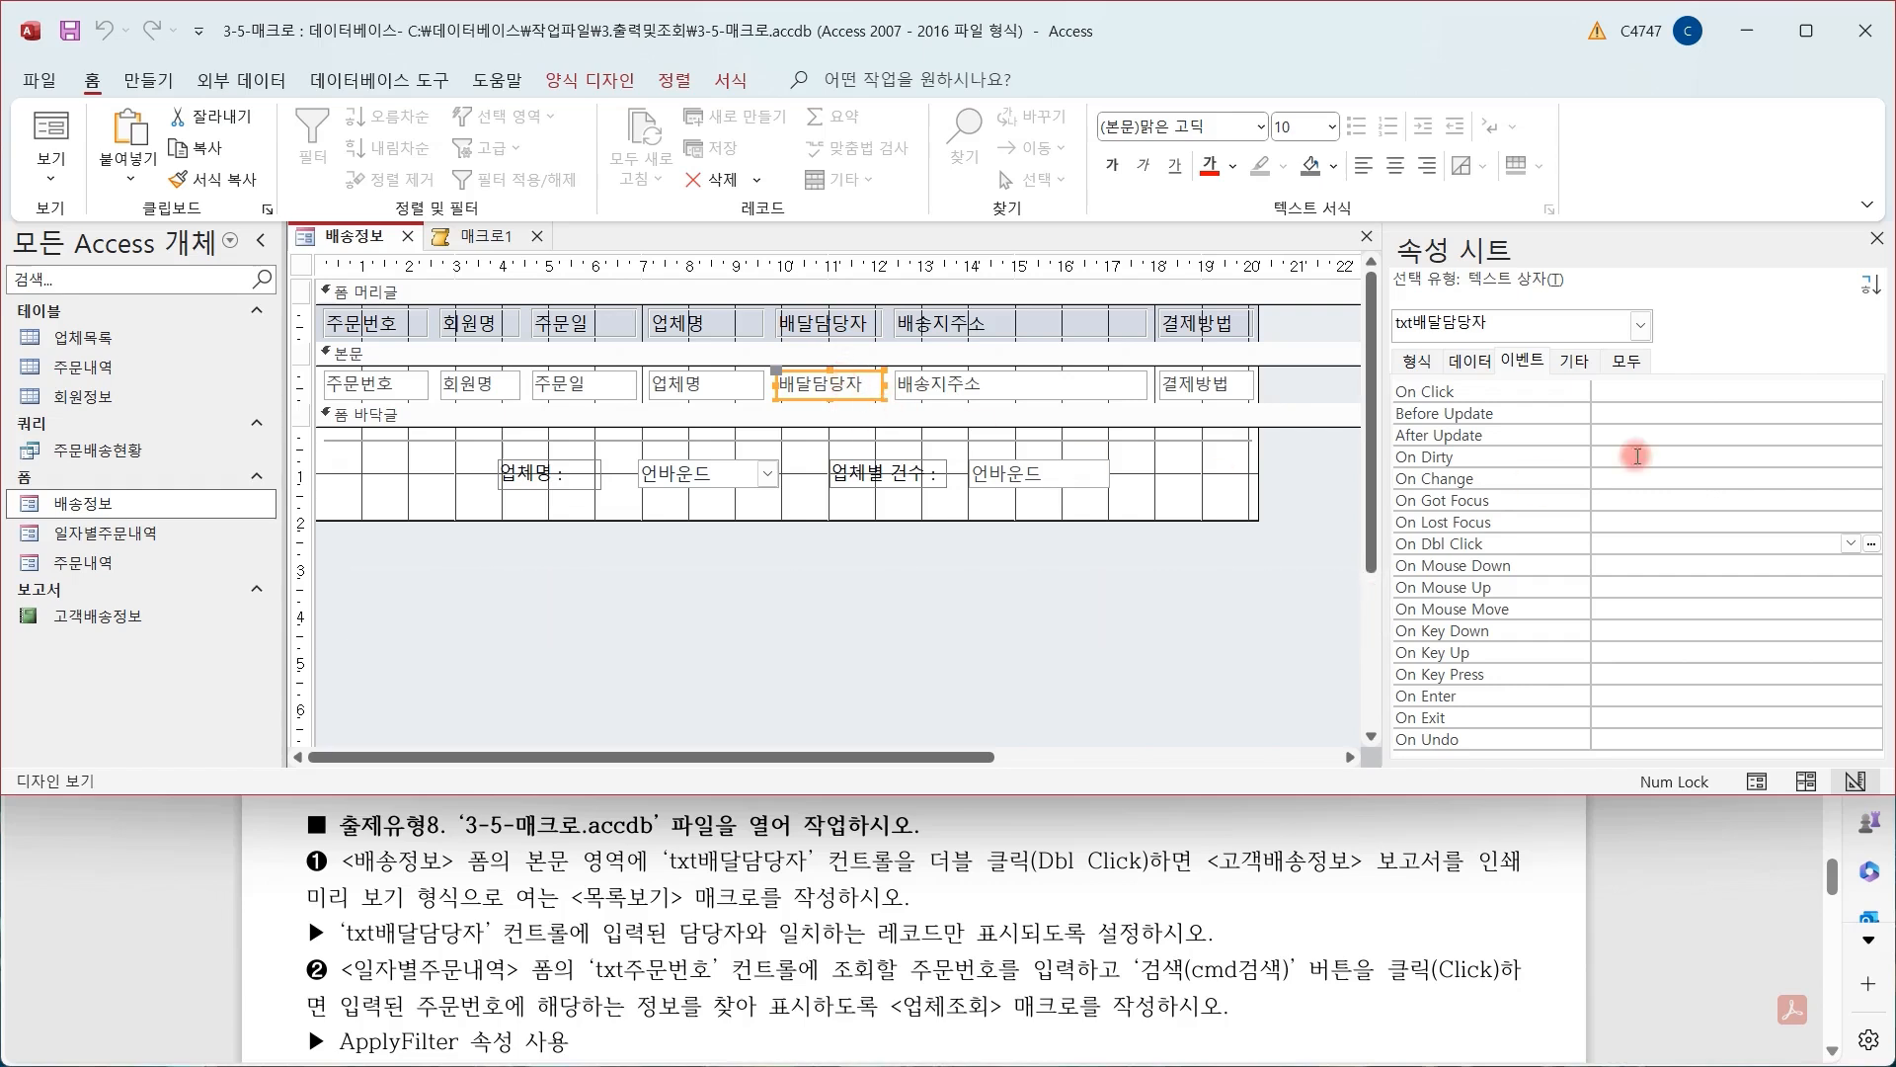
{"action": "left_click", "coordinate": [1626, 360]}
{"action": "left_click_drag", "start_coordinate": [1874, 696], "coordinate": [1888, 407]}
{"action": "left_click", "coordinate": [1706, 434]}
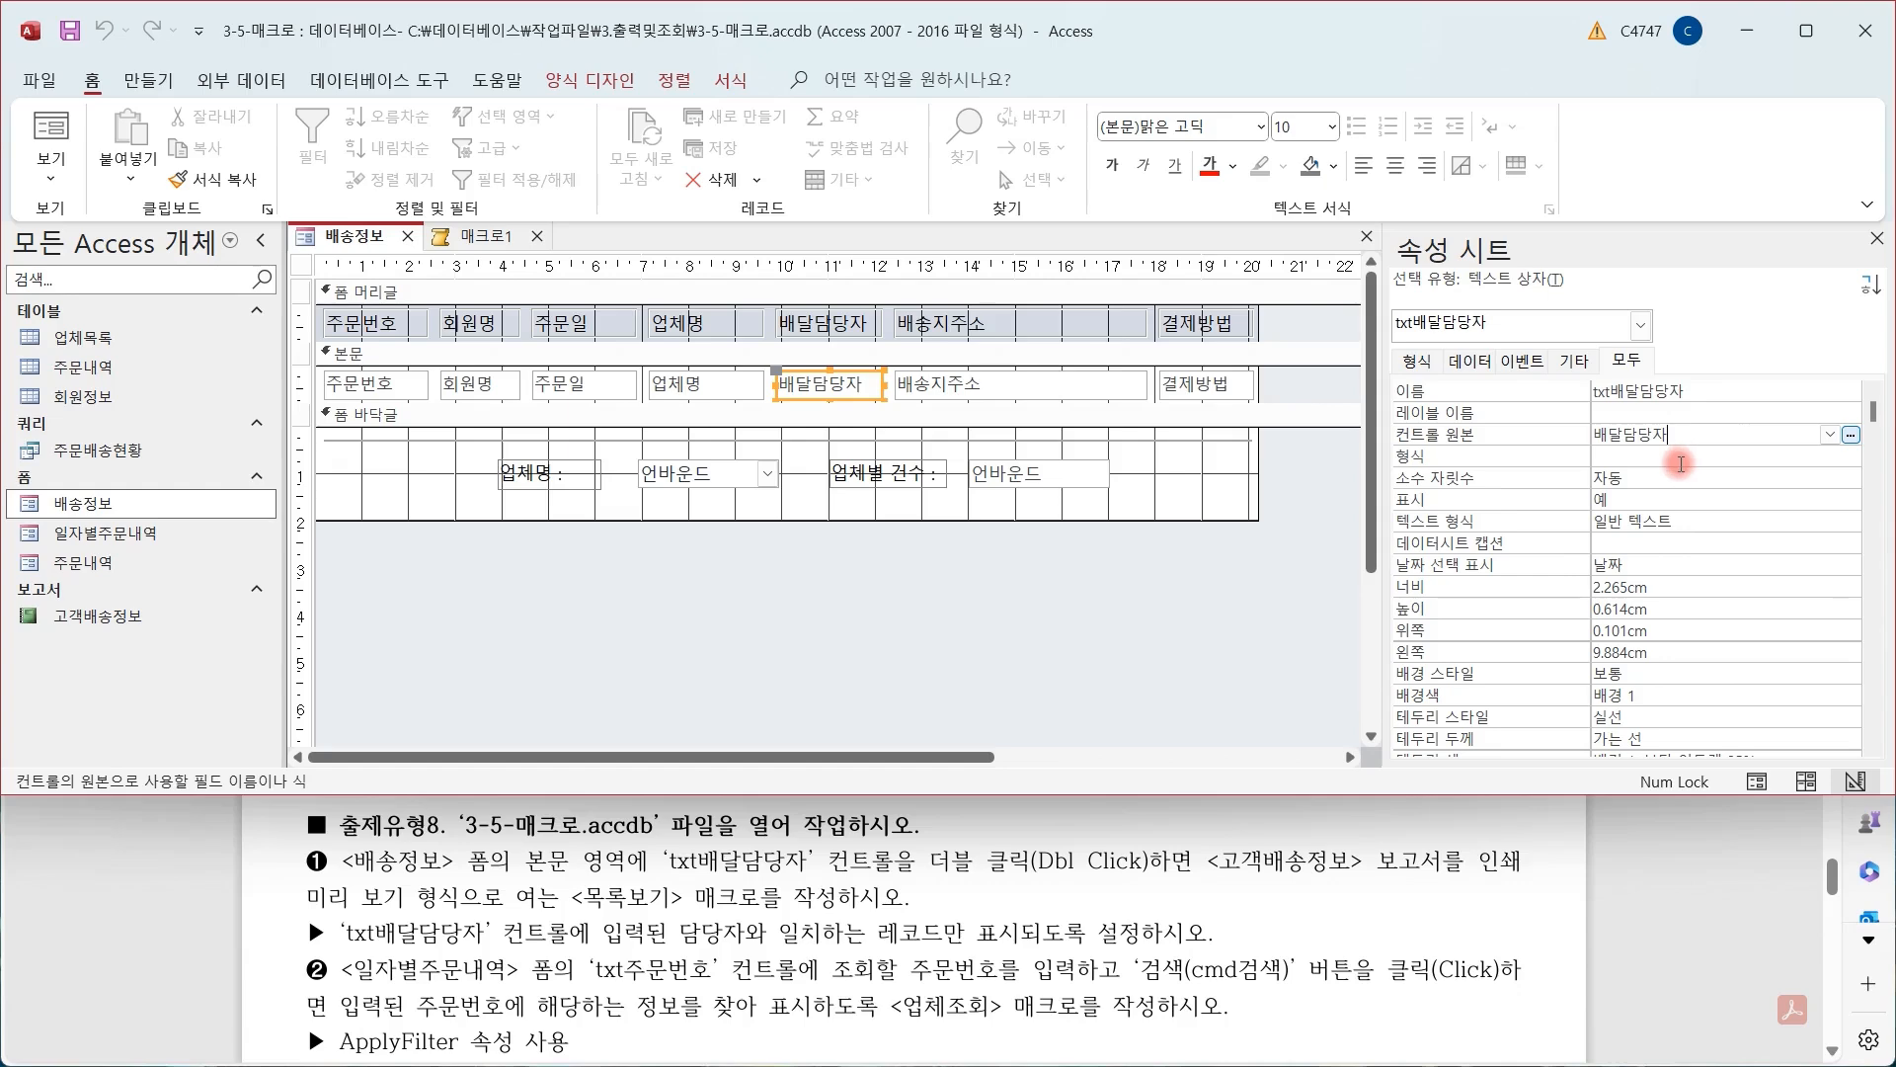
Return to the unsaved macro and begin the OpenReport action's Where condition in the Expression Builder with 배달담당자=
{"action": "left_click", "coordinate": [1092, 611]}
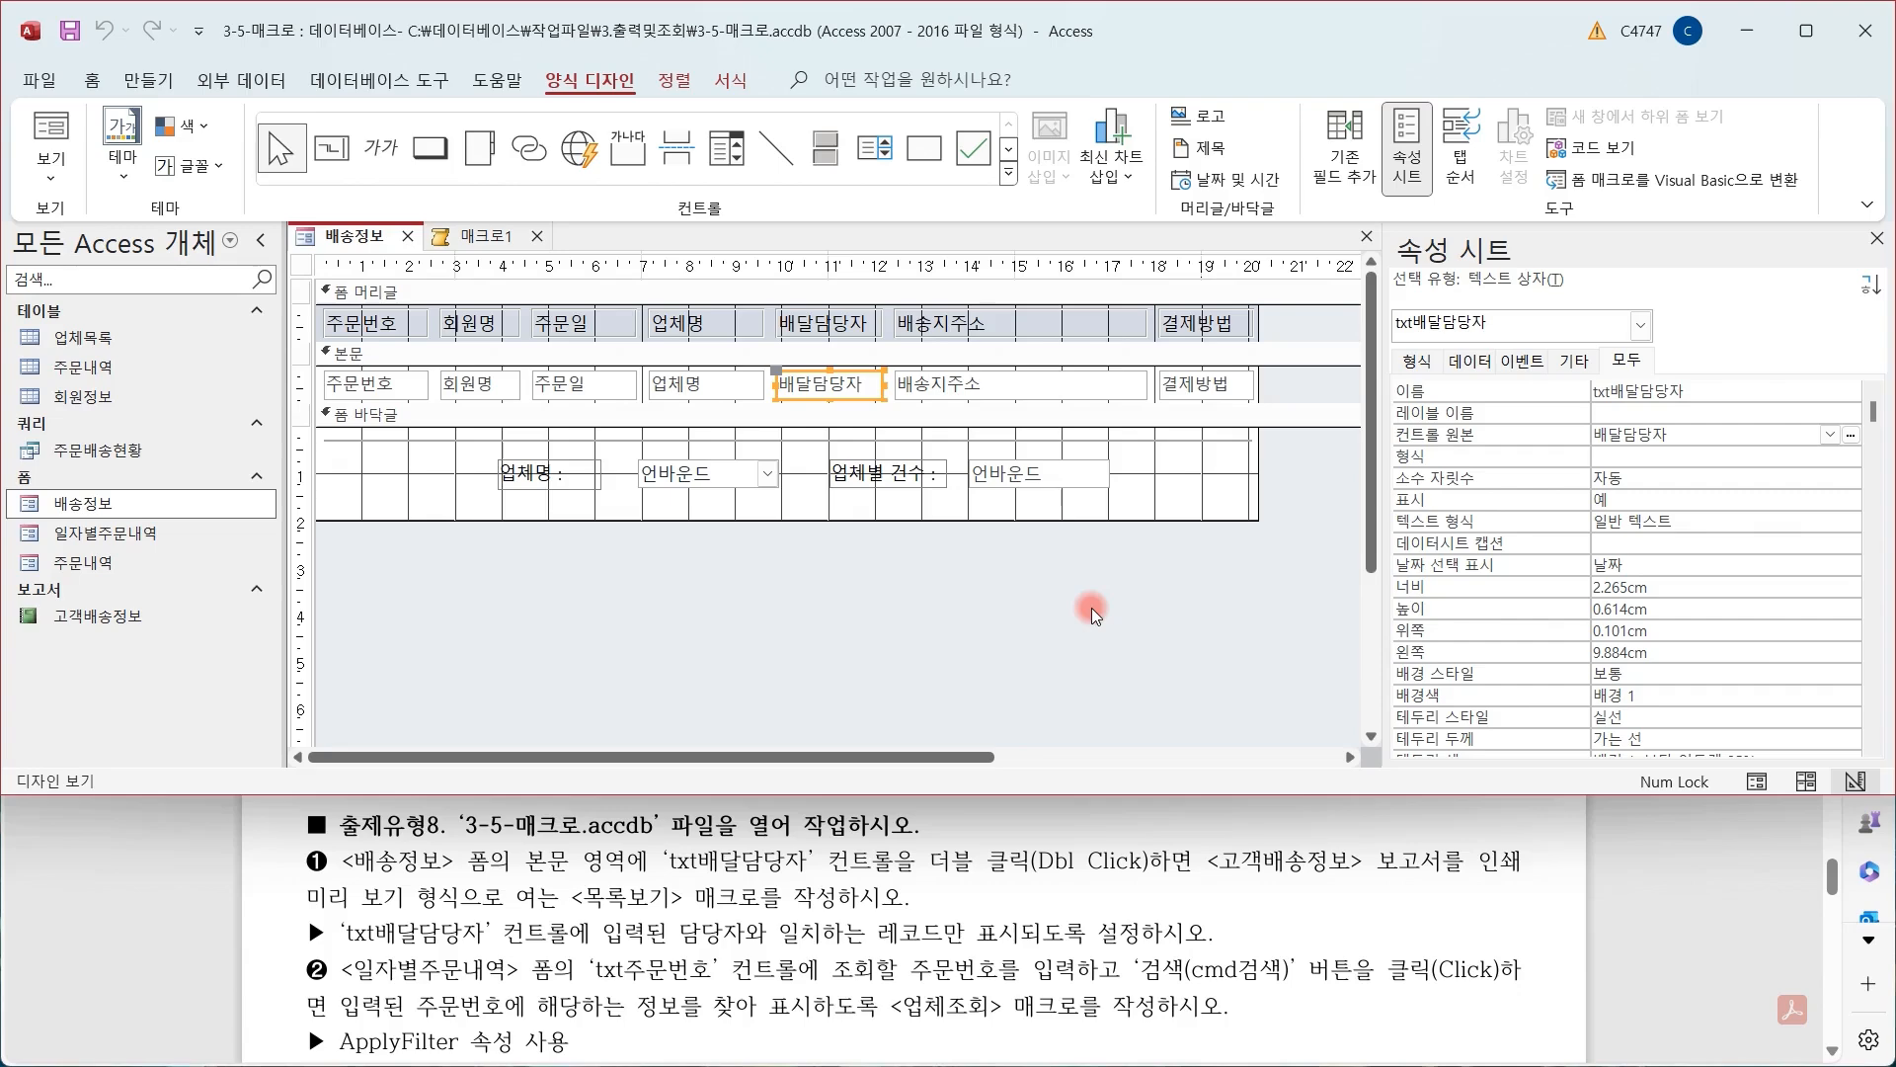
{"action": "left_click", "coordinate": [484, 239]}
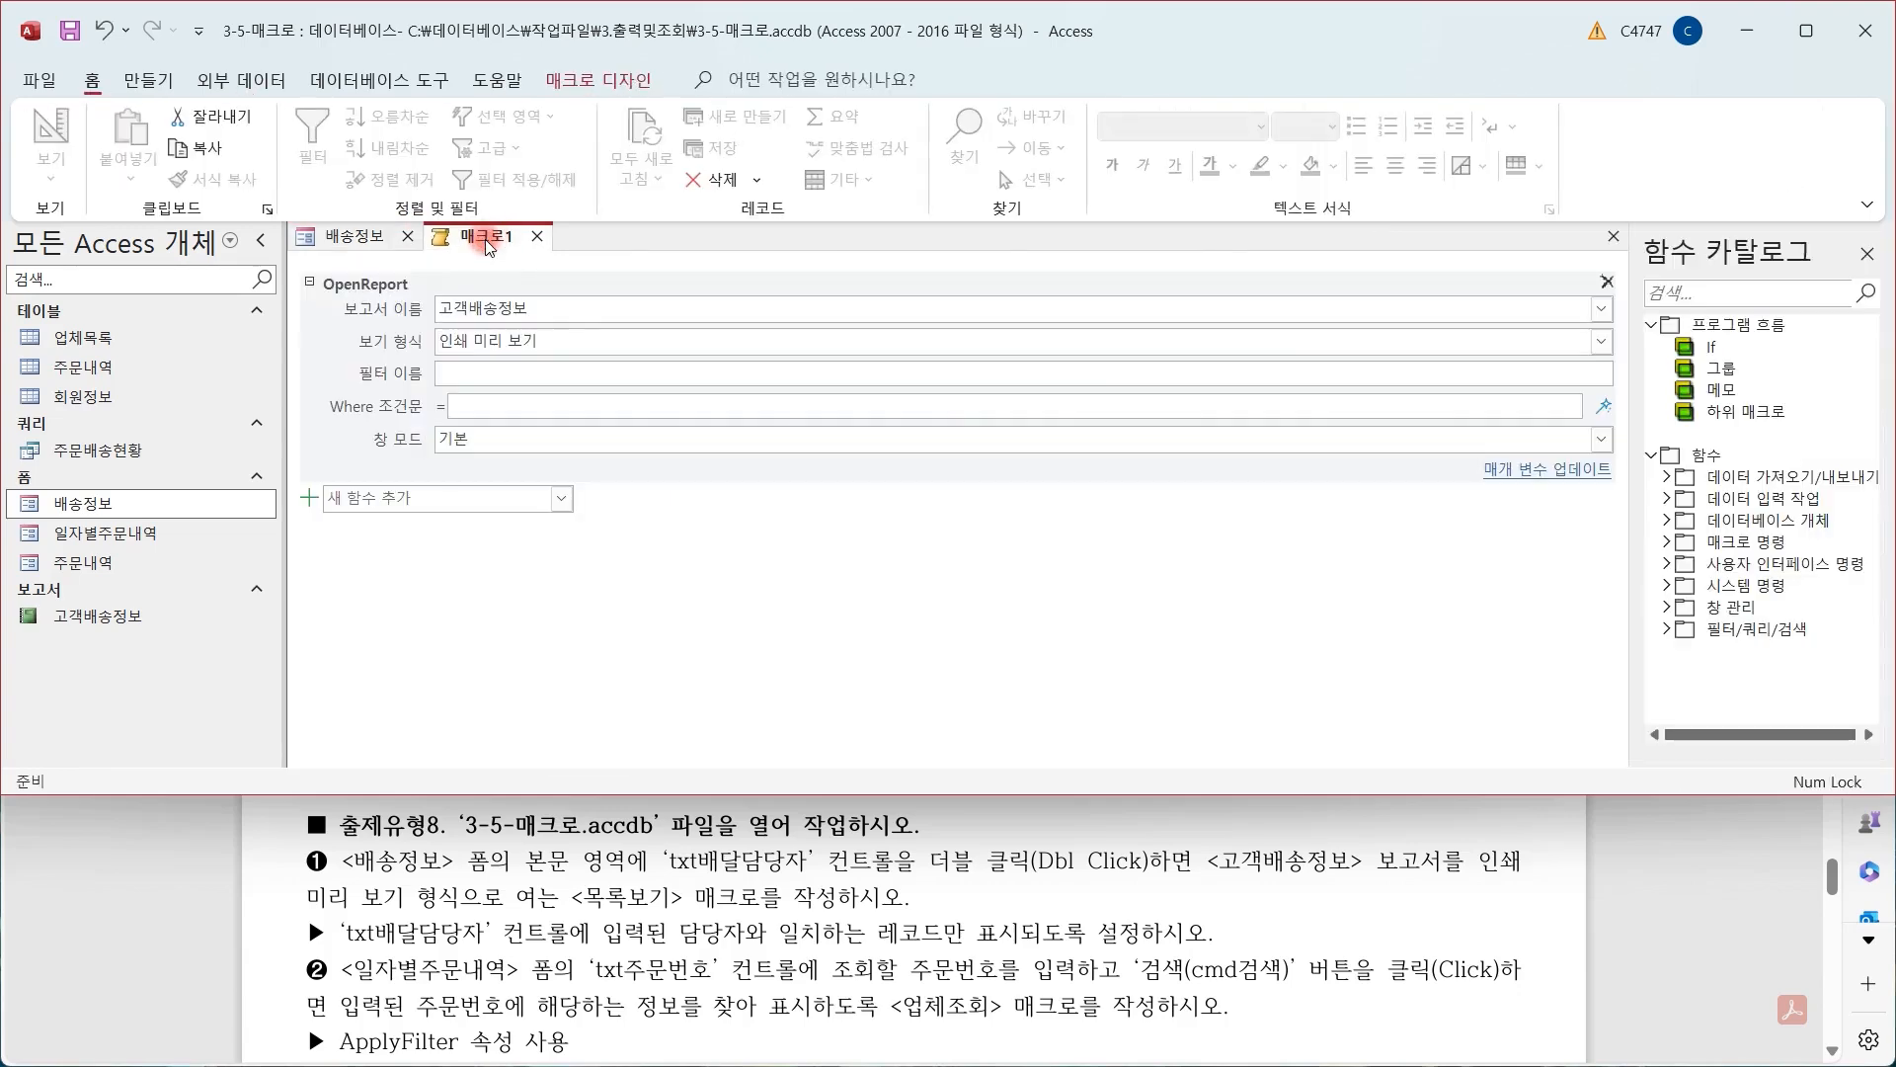
{"action": "left_click", "coordinate": [582, 406]}
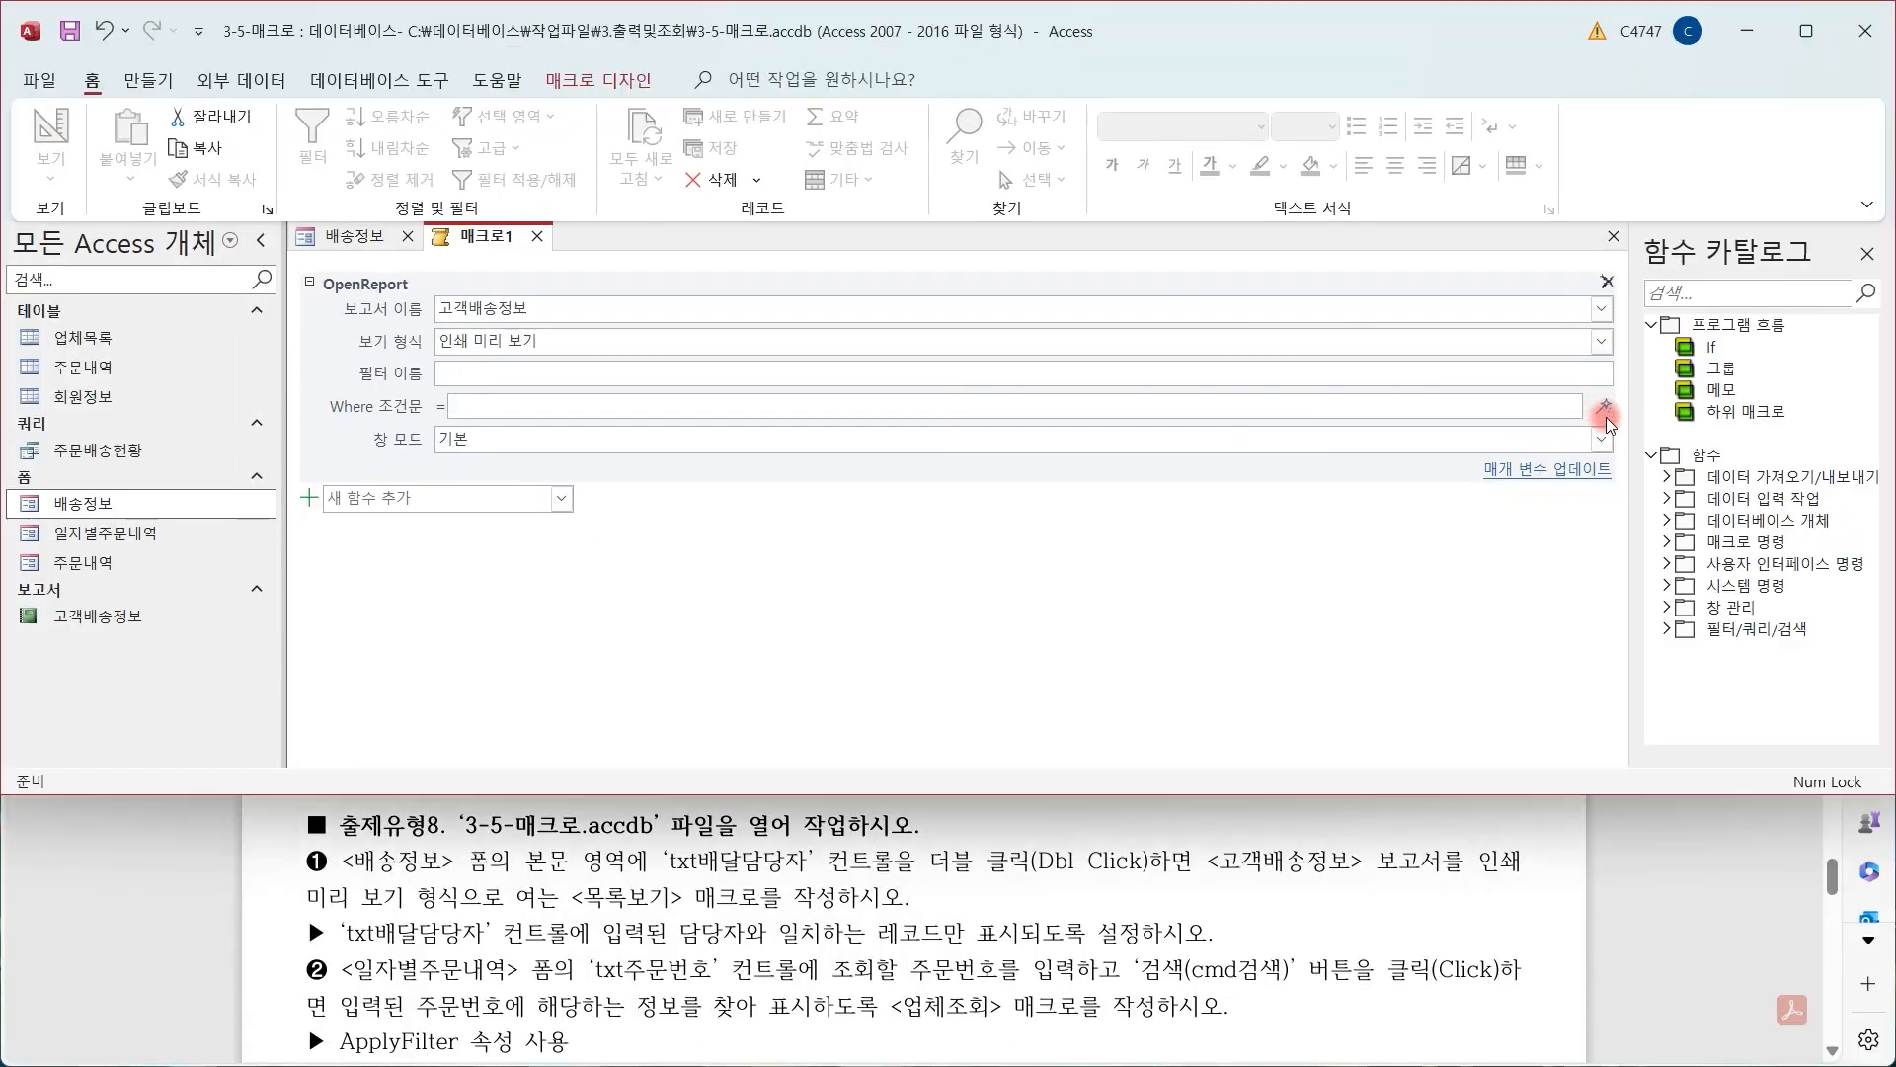
{"action": "left_click", "coordinate": [1603, 408]}
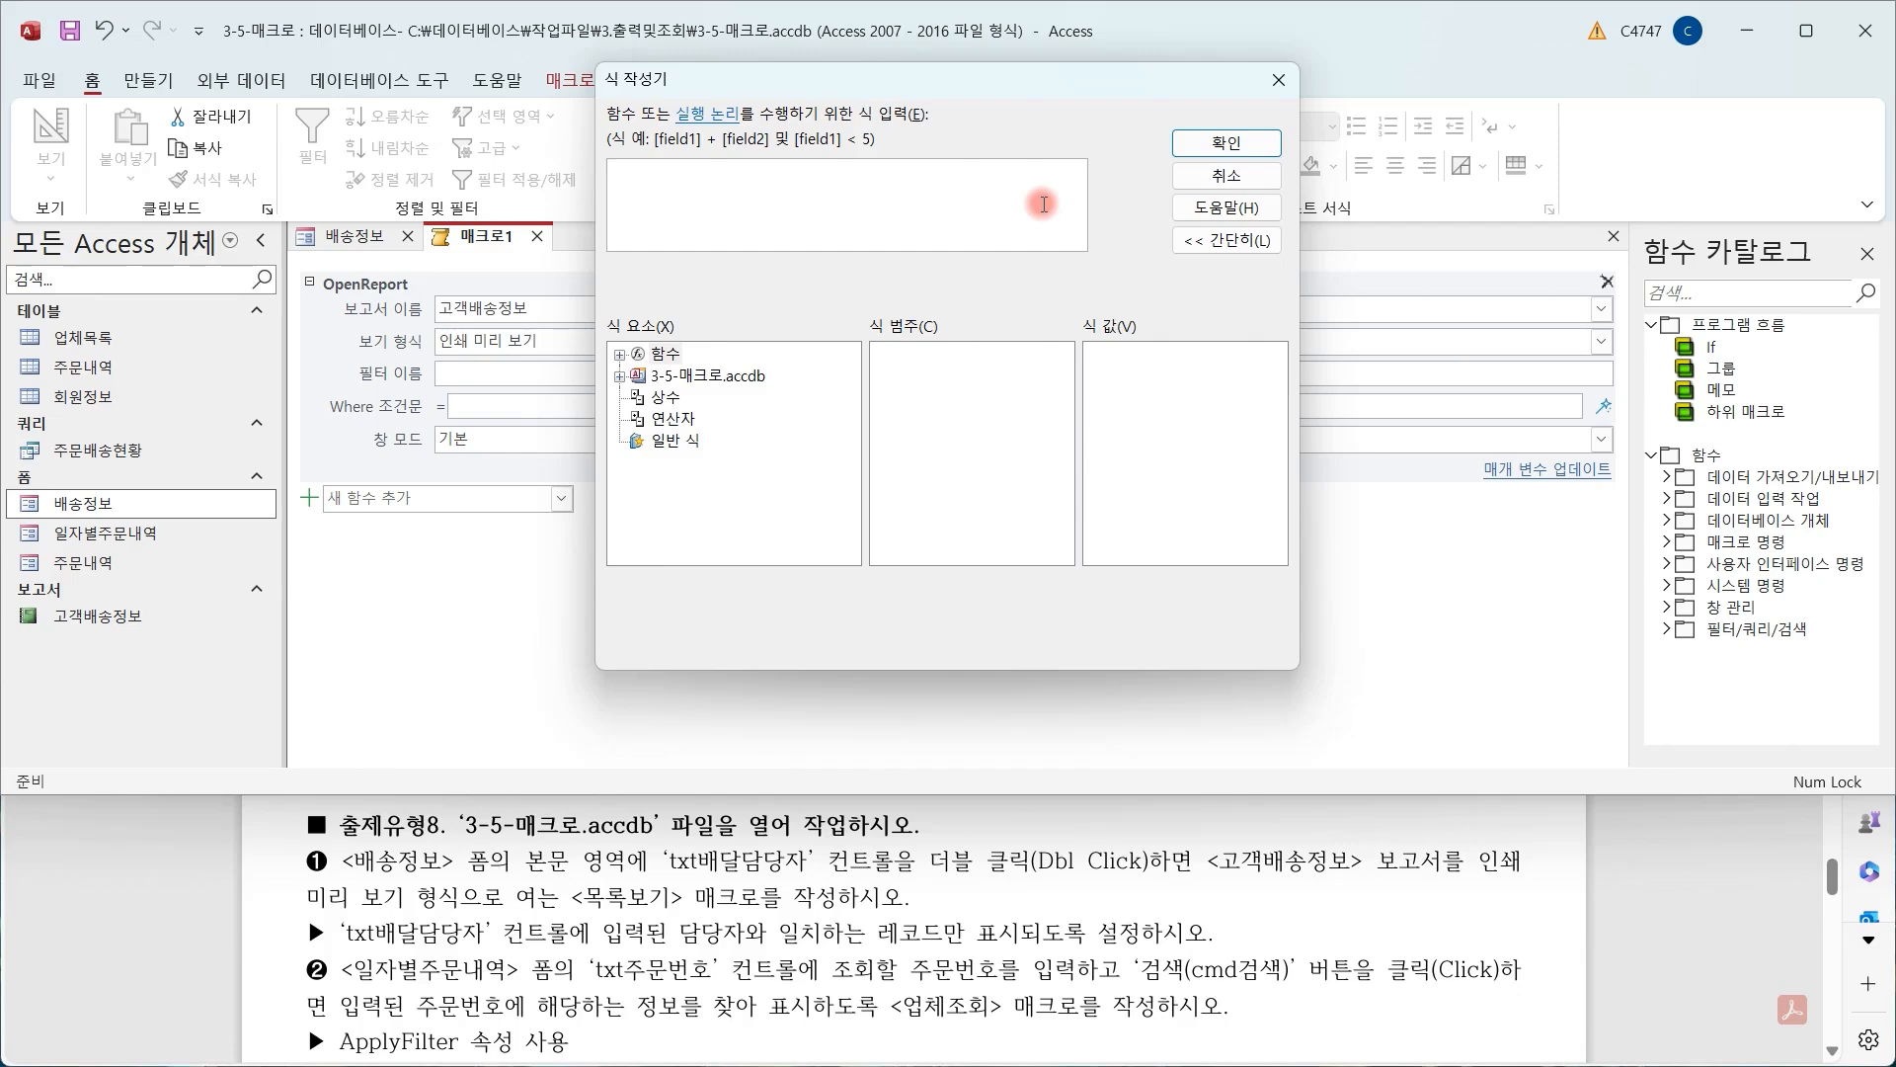
{"action": "type", "text": "배달담당자"}
{"action": "type", "text": "="}
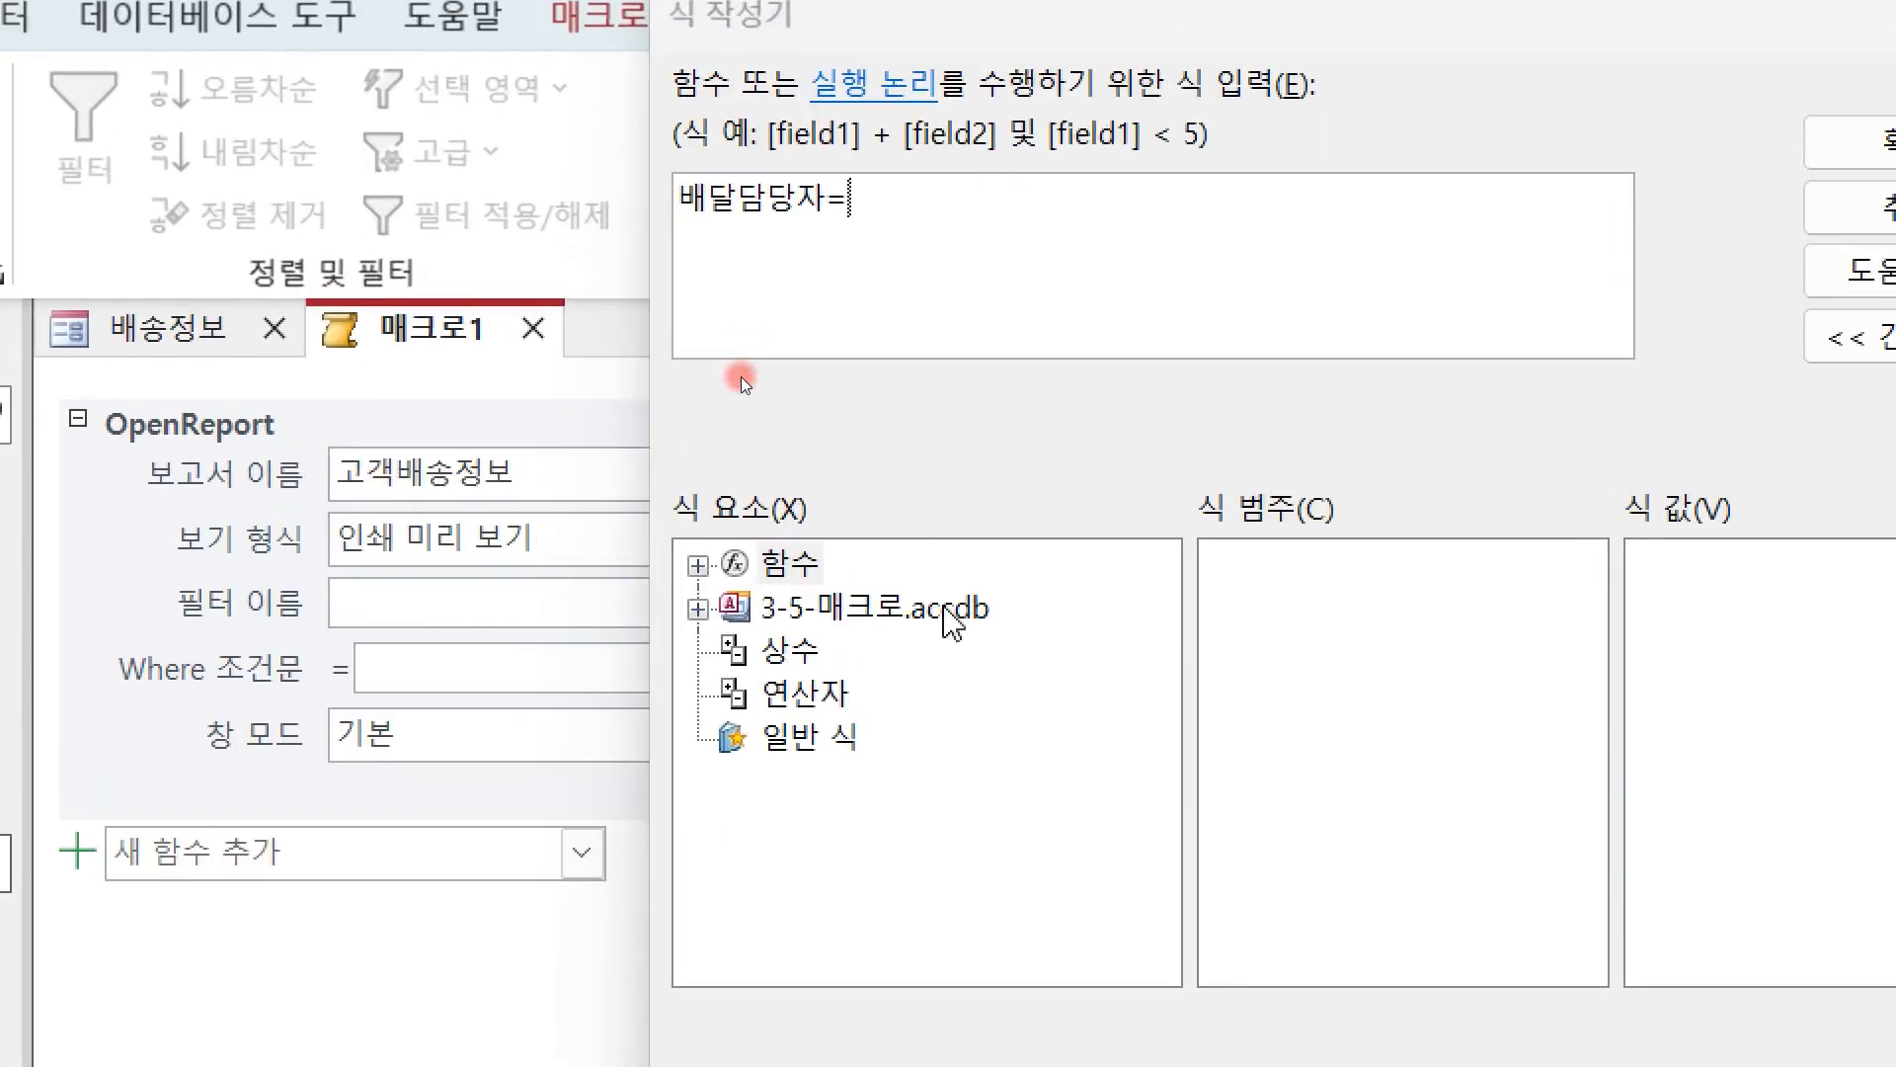
Complete the Where condition with a reference to the txt배달담당자 control on the loaded 배송정보 form, giving 배달담당자= Forms![배송정보]![txt배달담당자]
{"action": "double_click", "coordinate": [924, 614]}
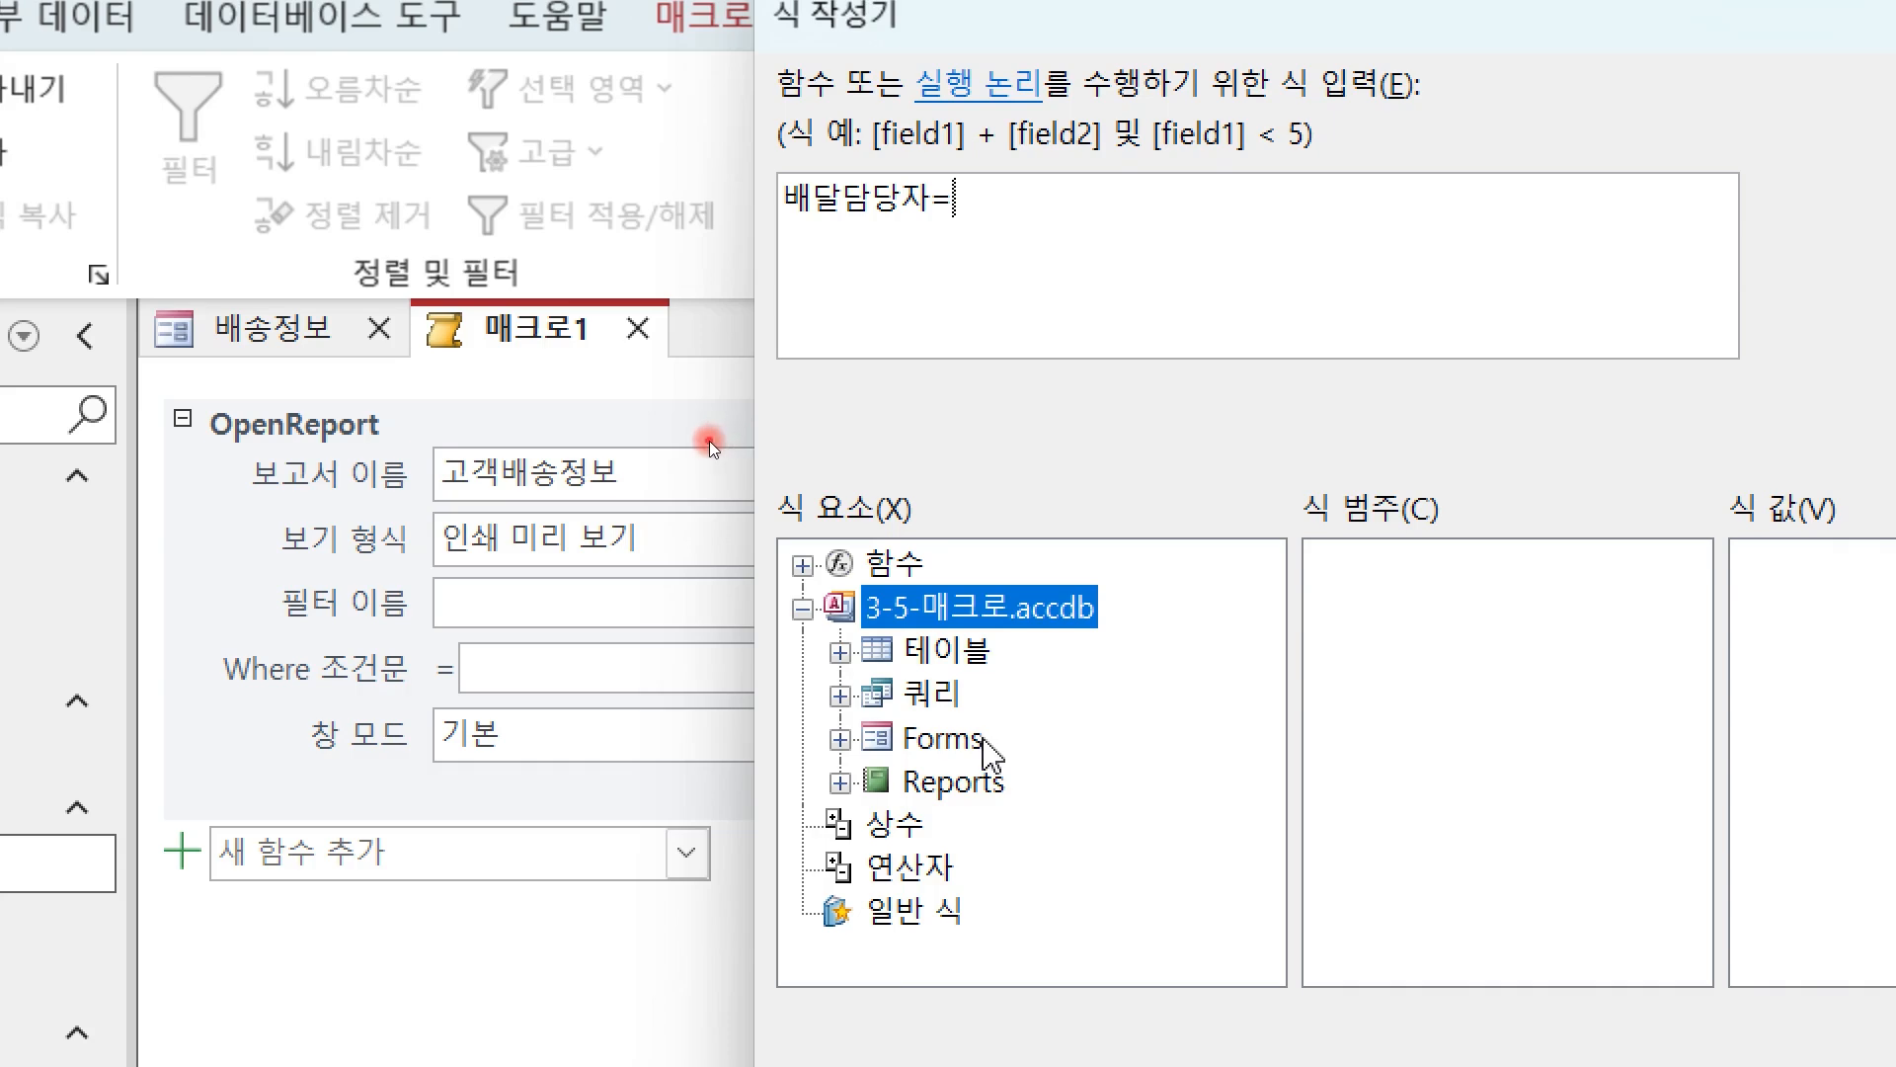
{"action": "double_click", "coordinate": [978, 740]}
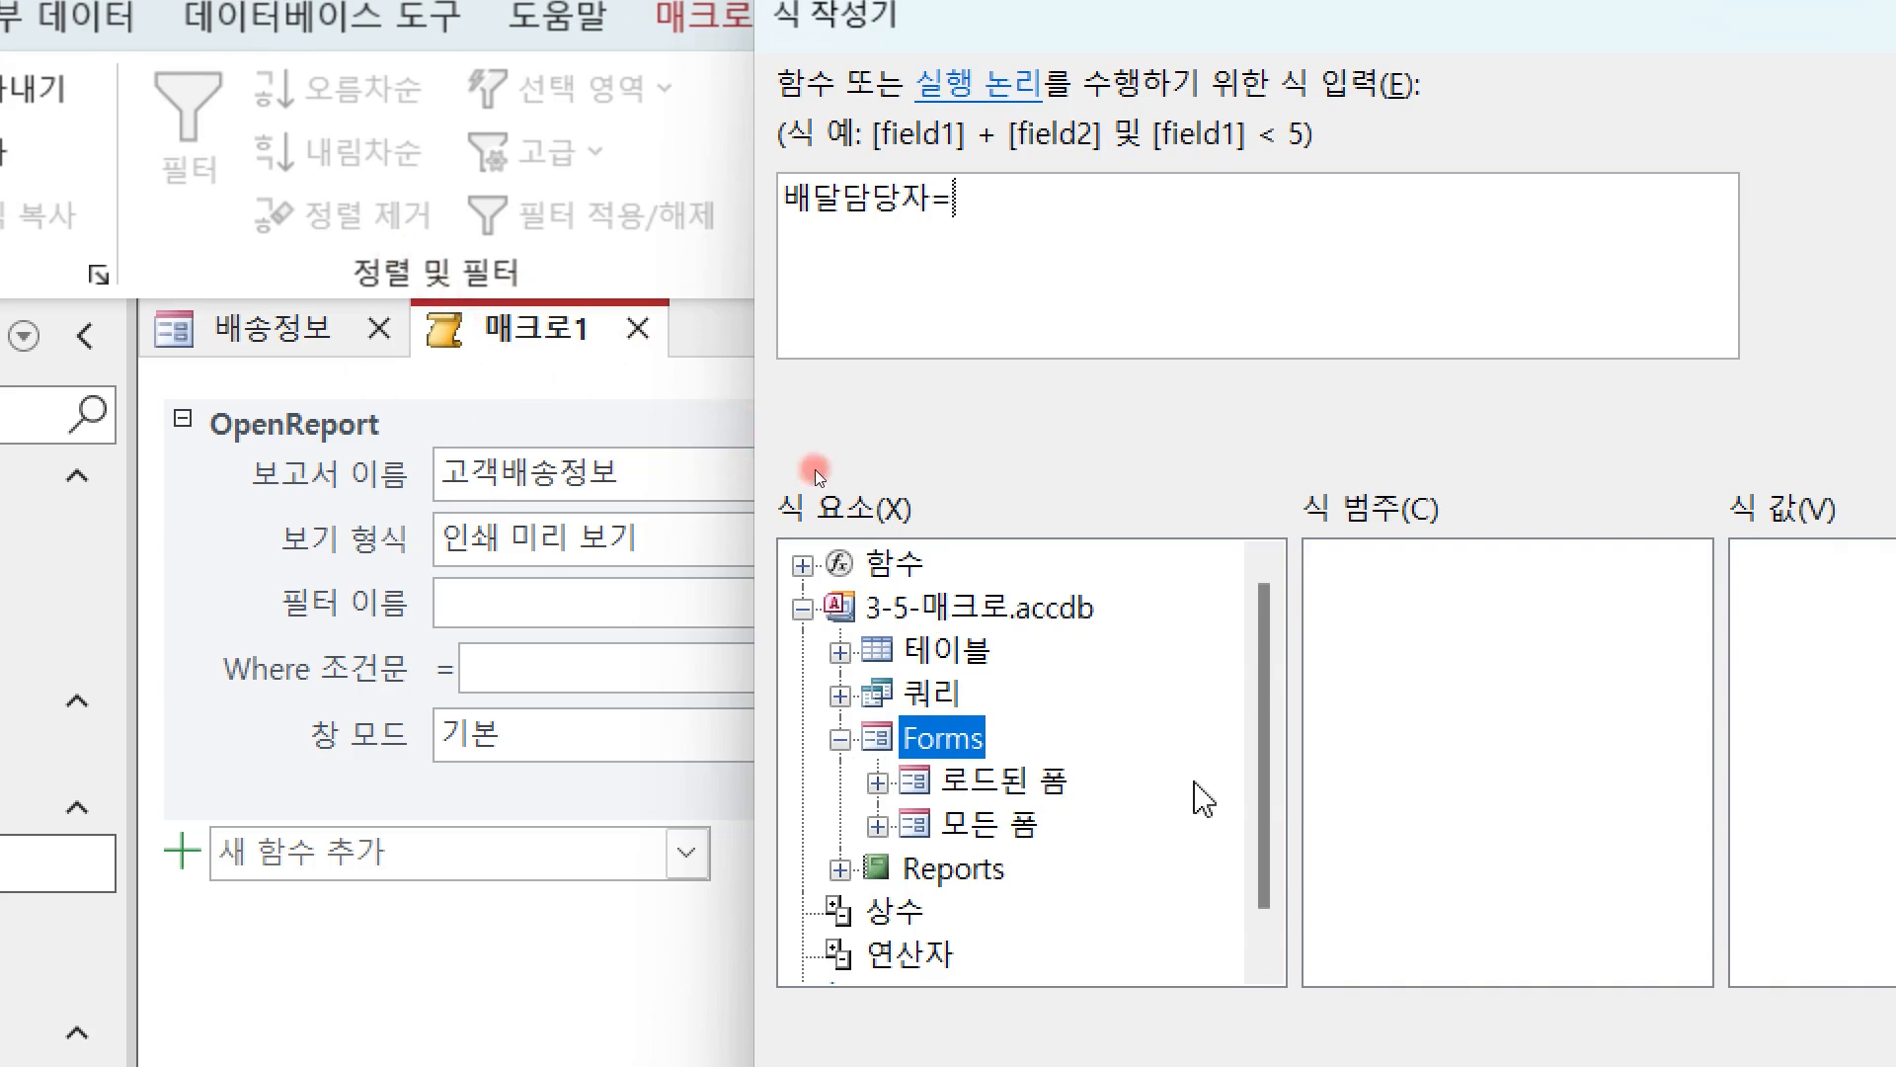
{"action": "double_click", "coordinate": [1002, 785]}
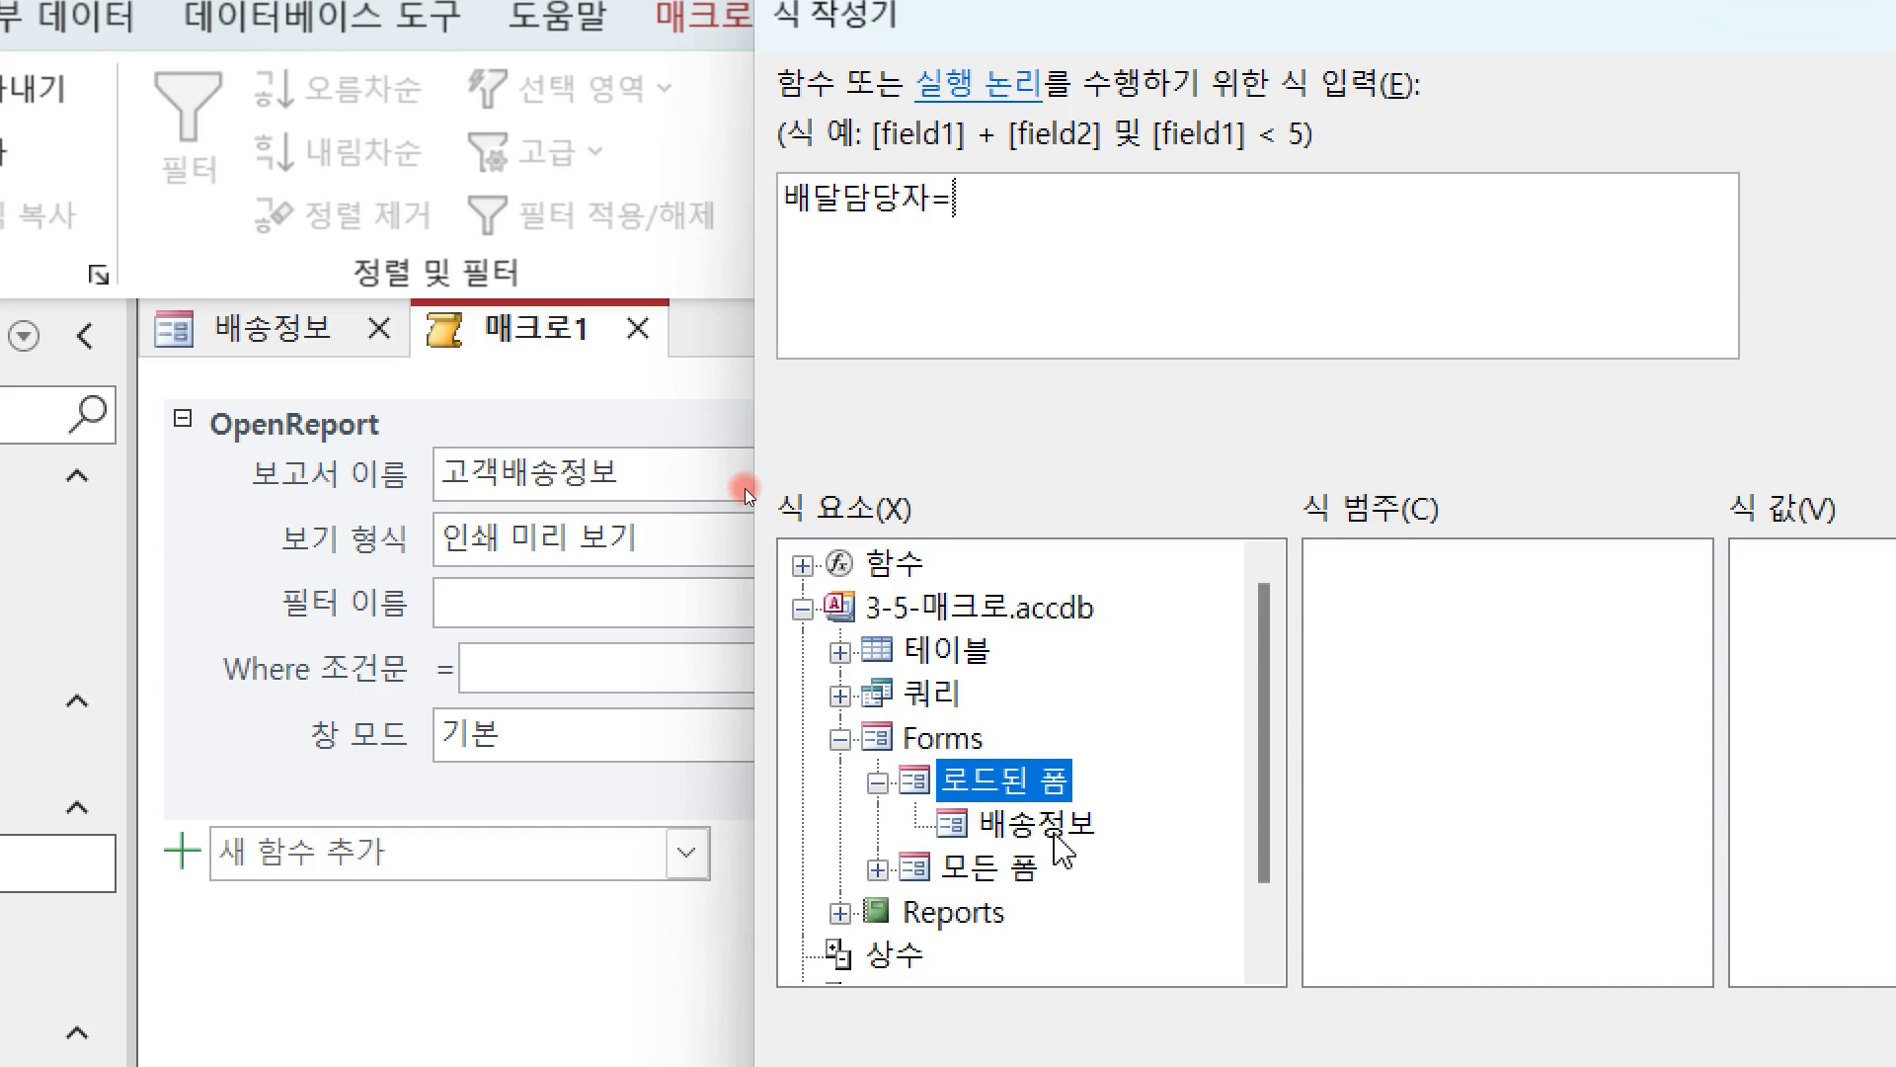
{"action": "left_click", "coordinate": [1055, 835]}
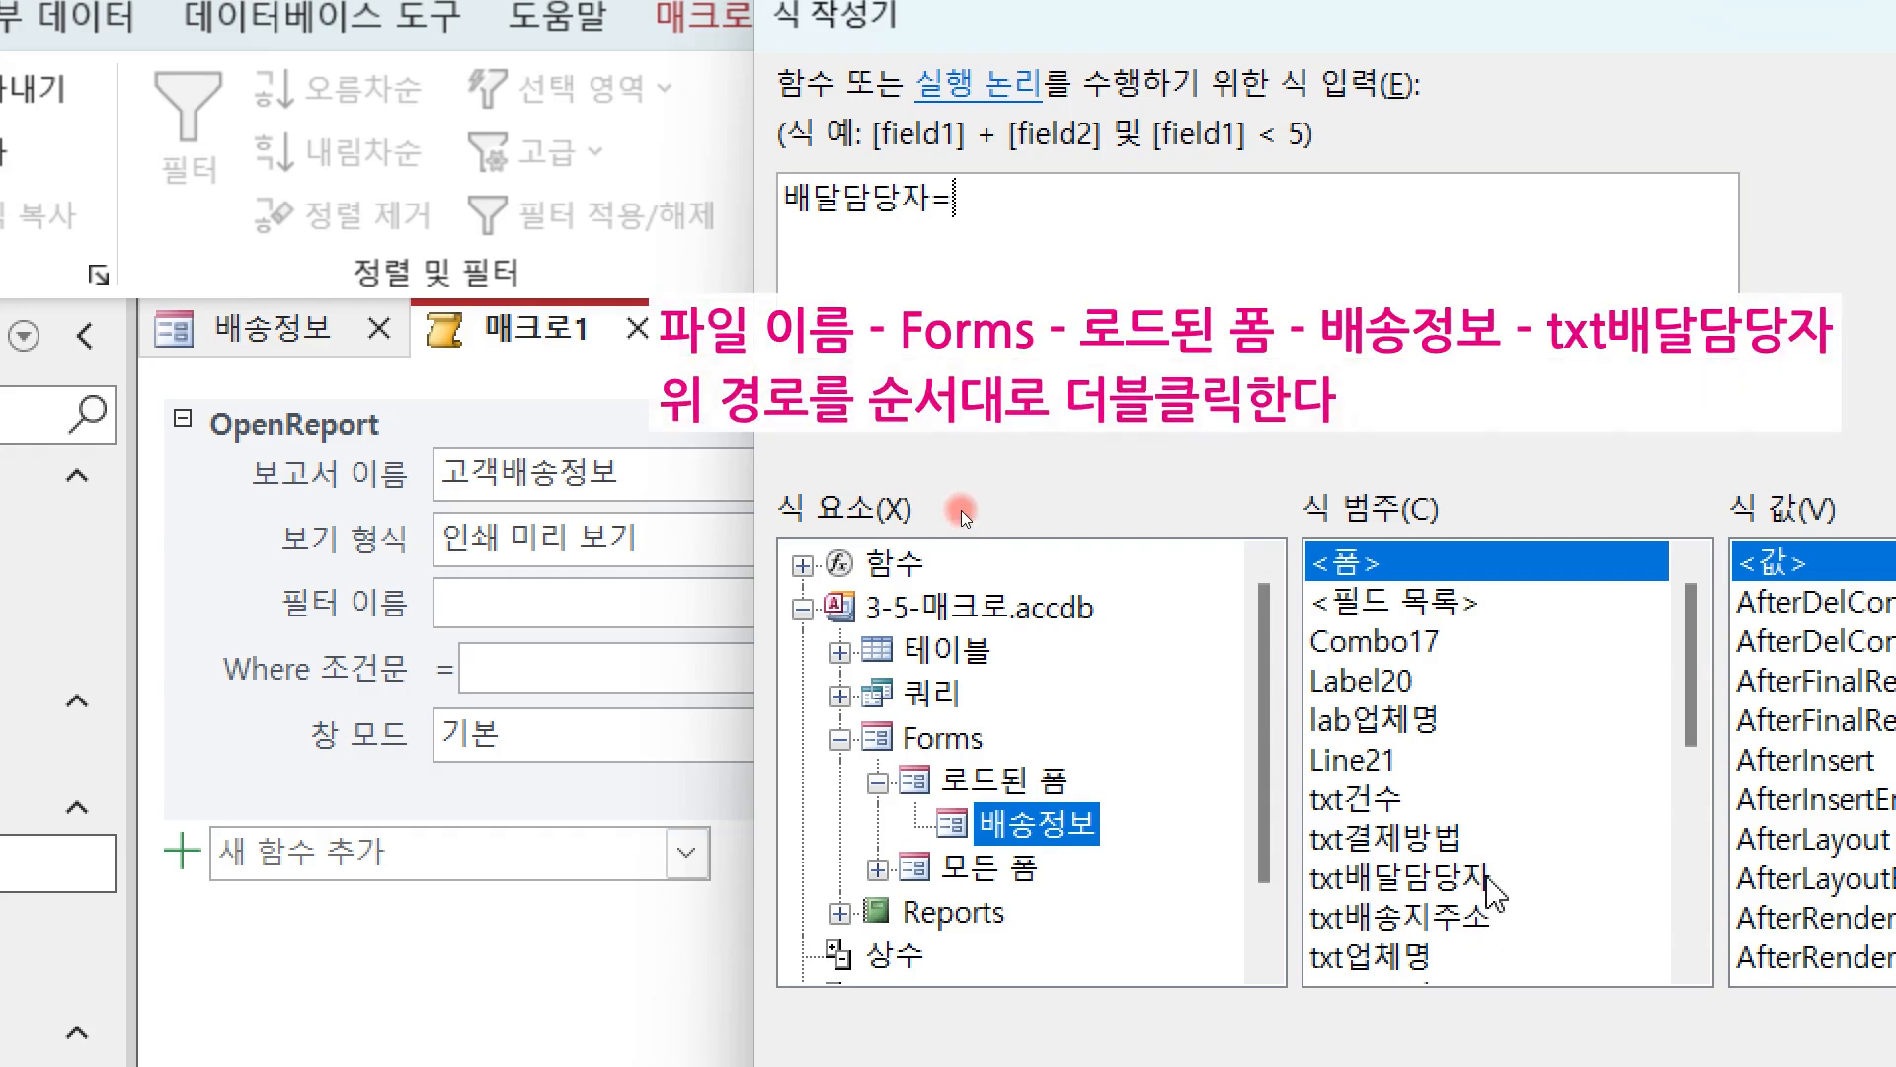
{"action": "left_click", "coordinate": [1487, 877]}
{"action": "double_click", "coordinate": [1482, 889]}
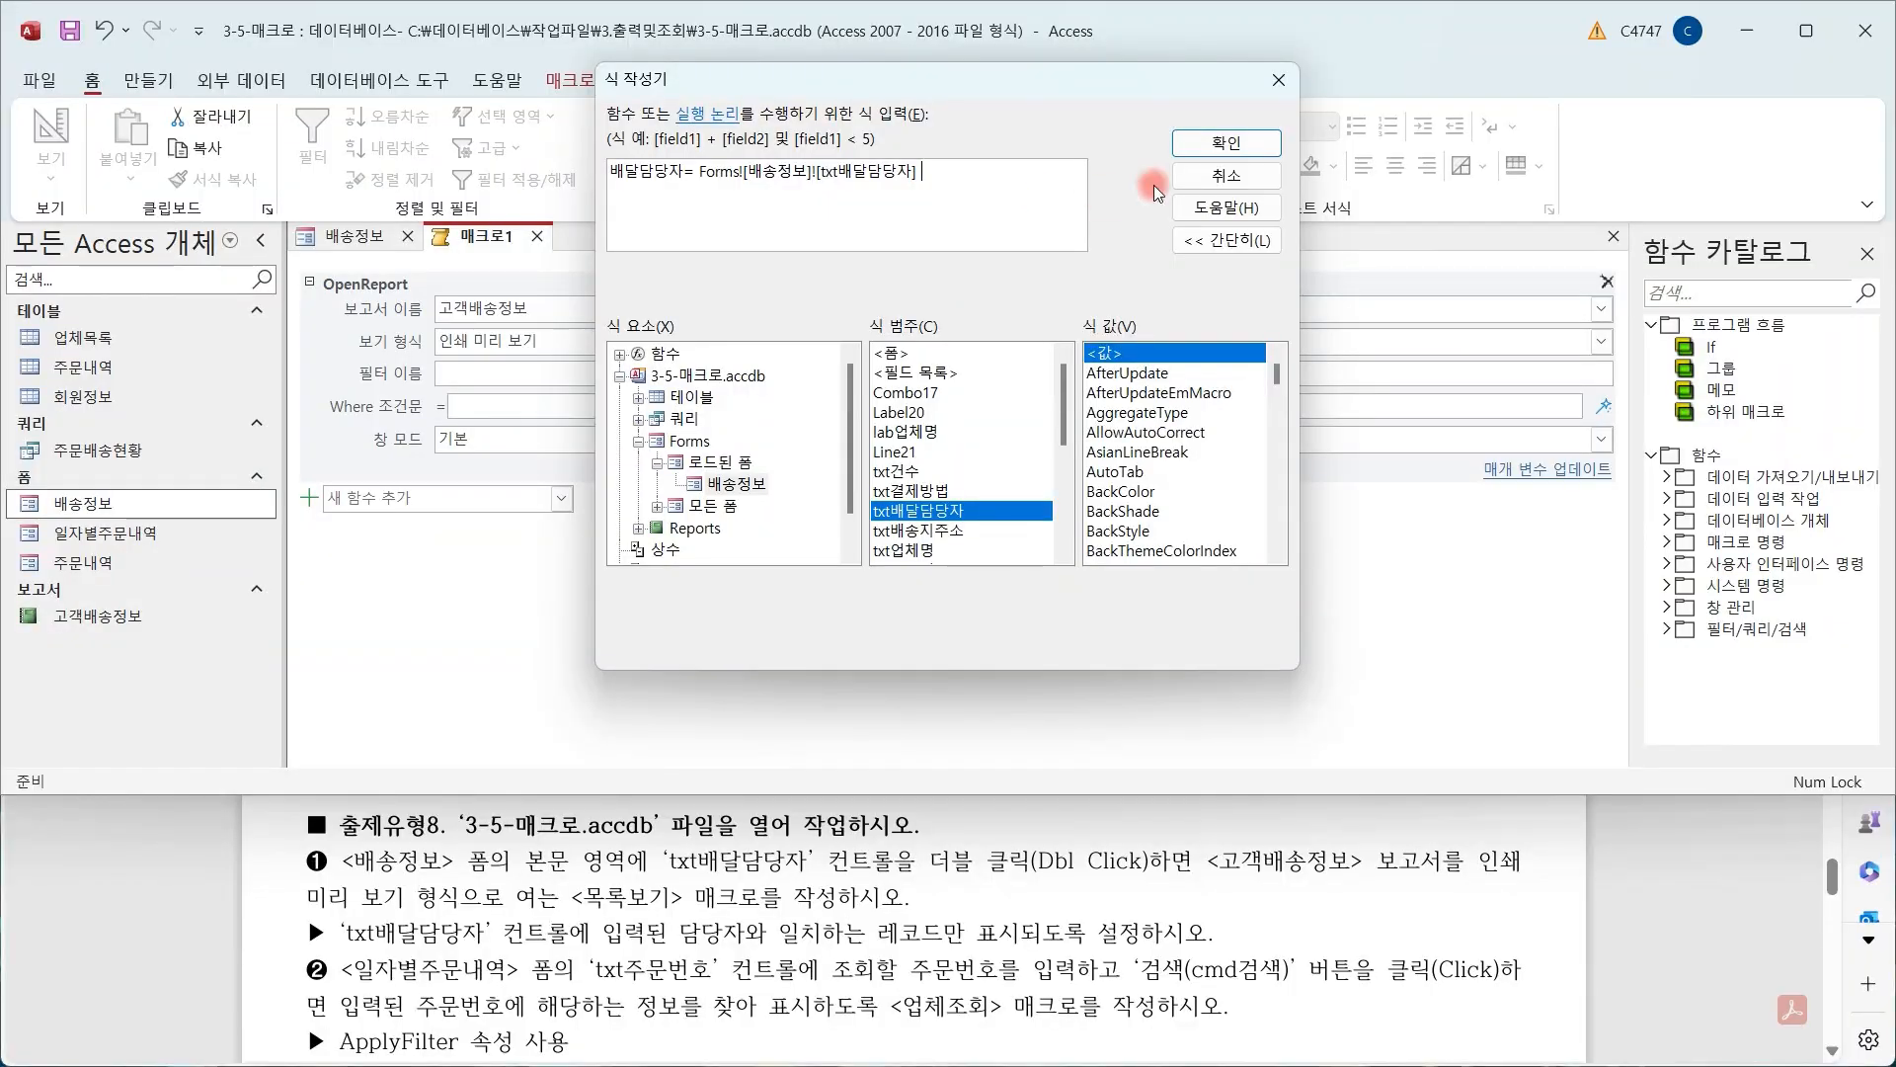
{"action": "left_click", "coordinate": [1227, 143]}
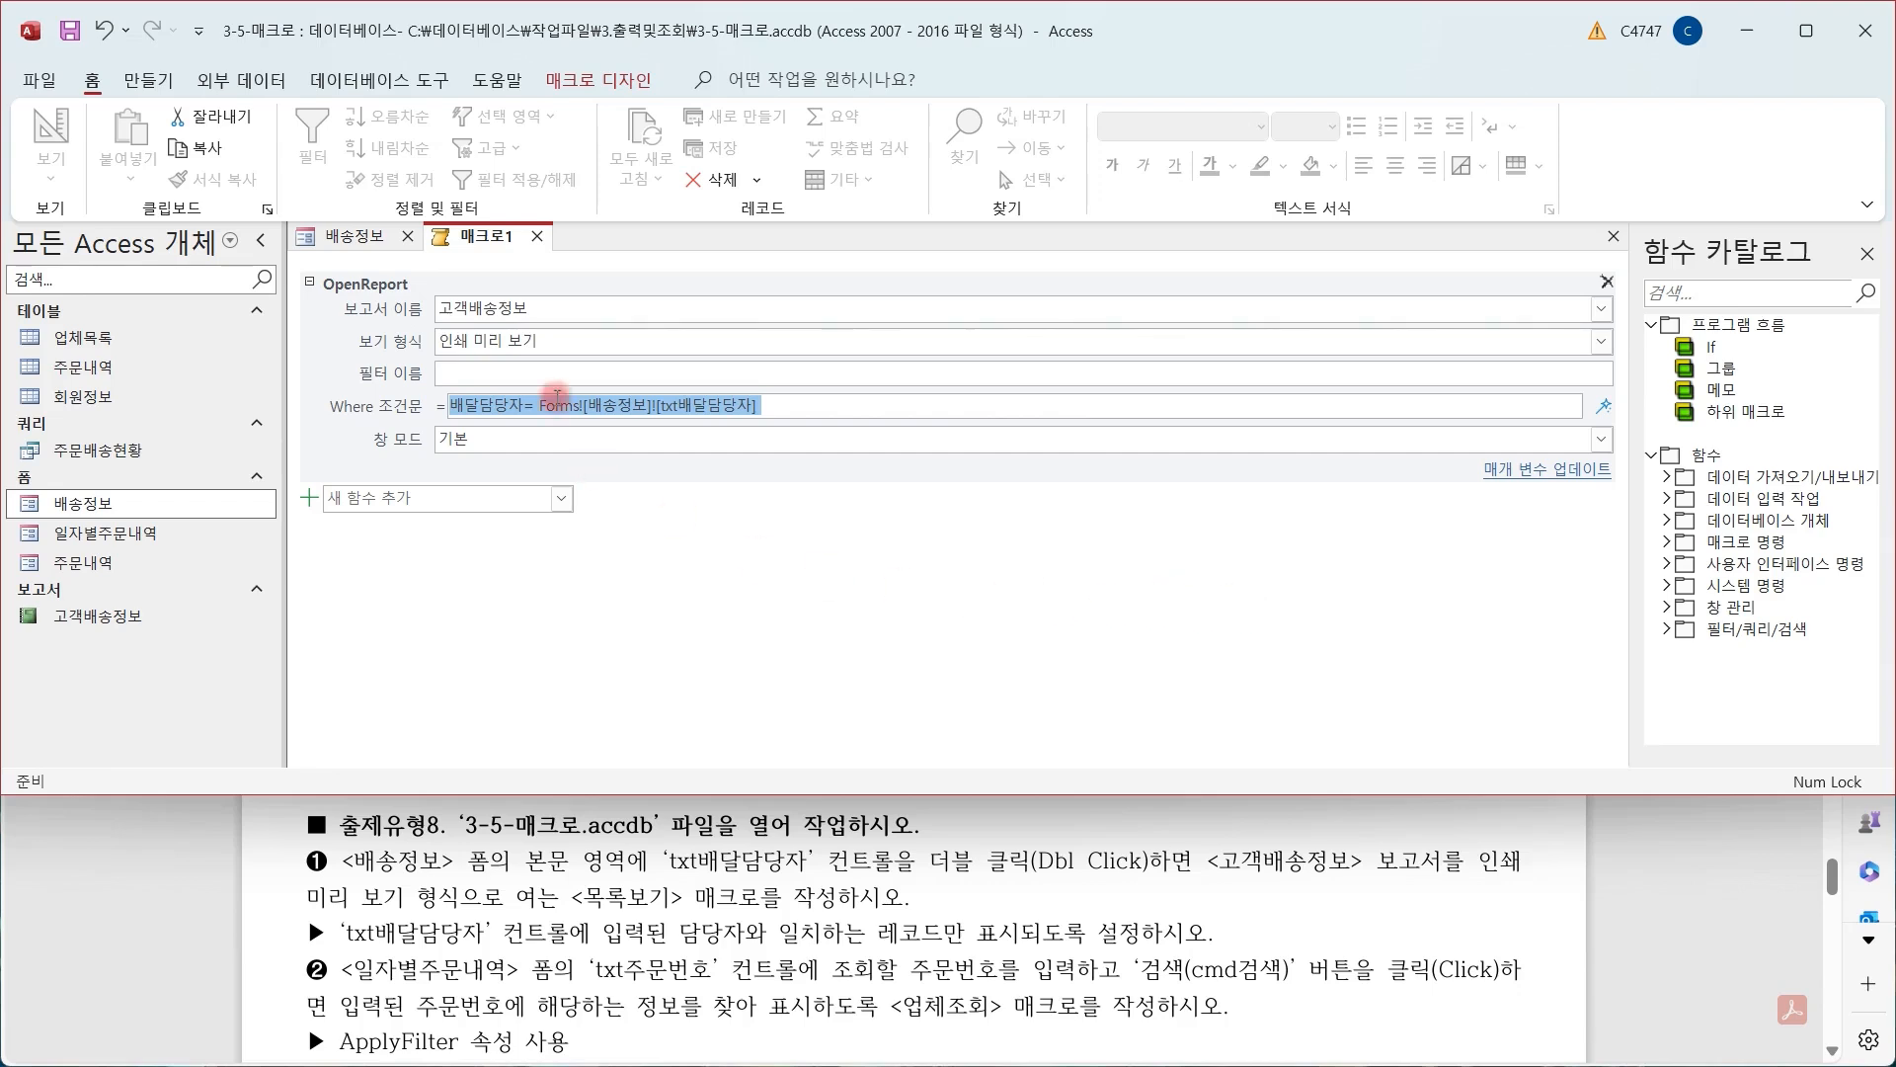
Save the macro as 목록보기 and close it
{"action": "right_click", "coordinate": [487, 245]}
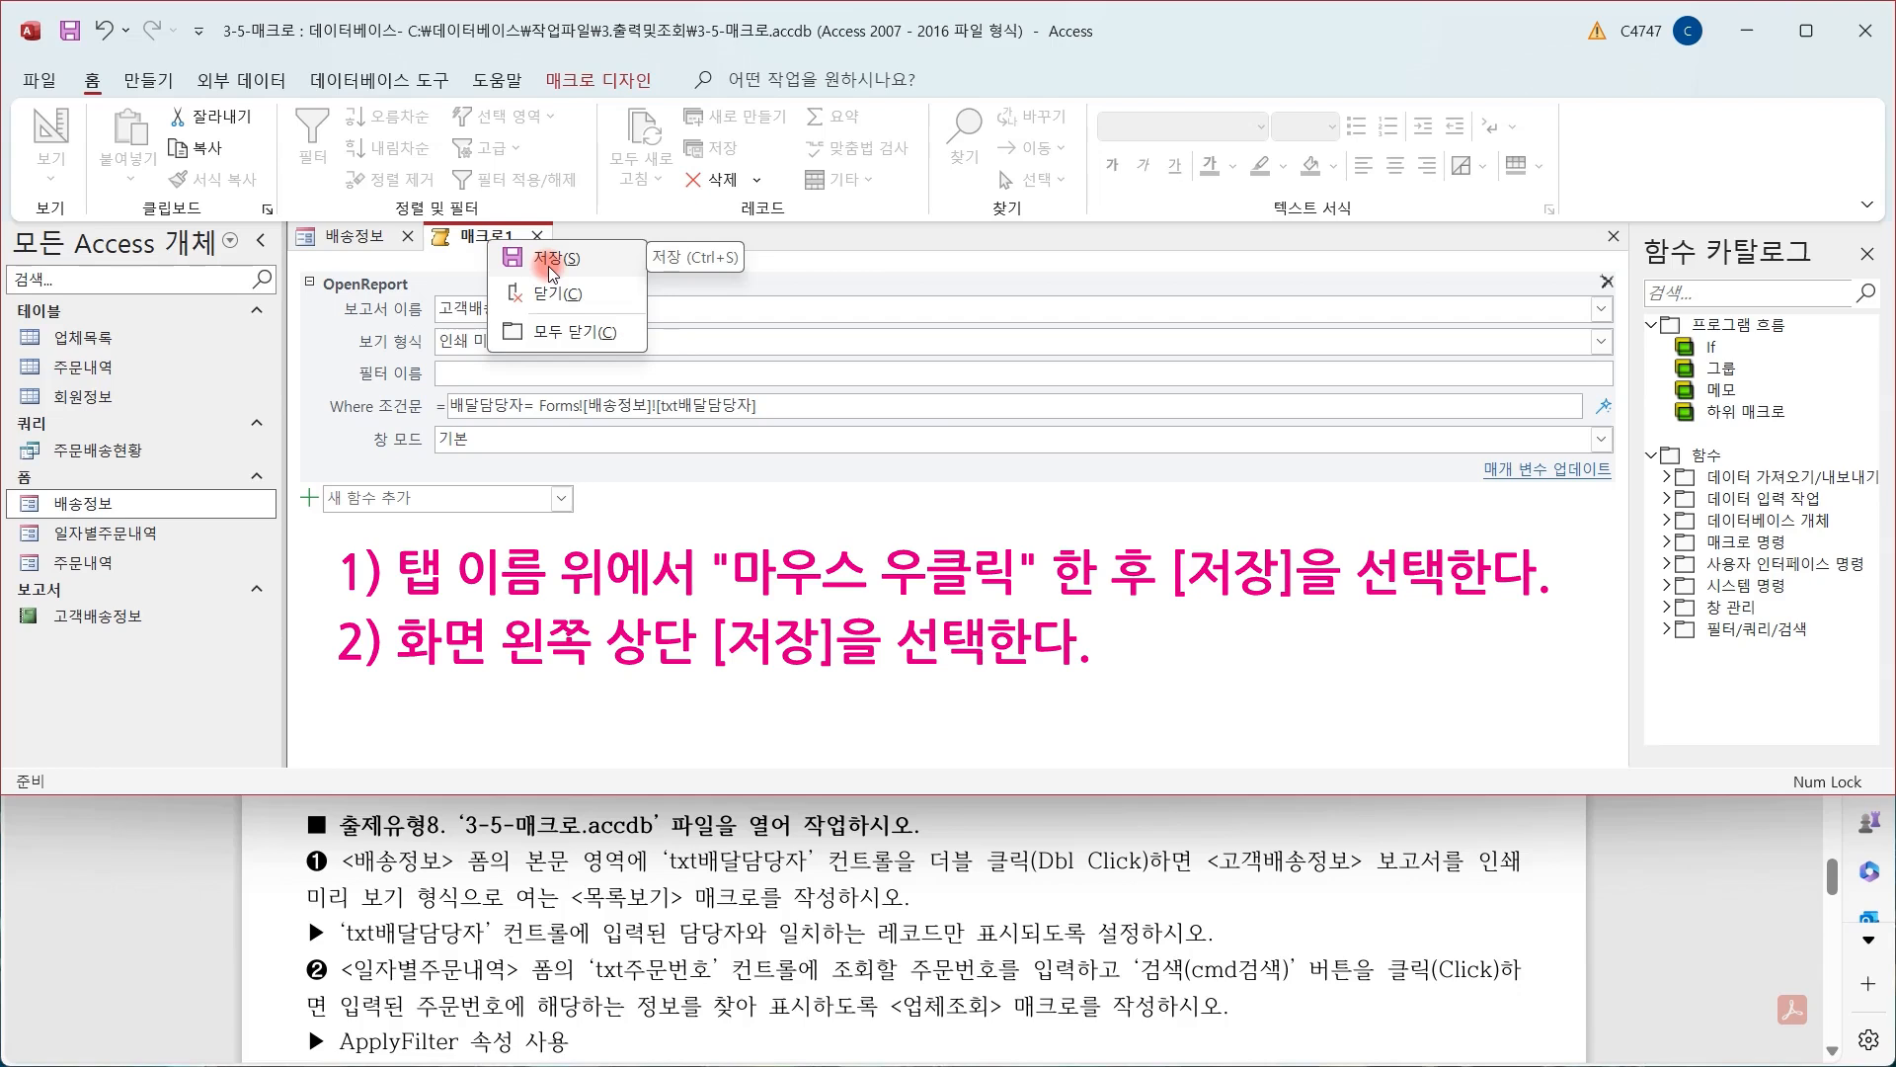
{"action": "left_click", "coordinate": [69, 32]}
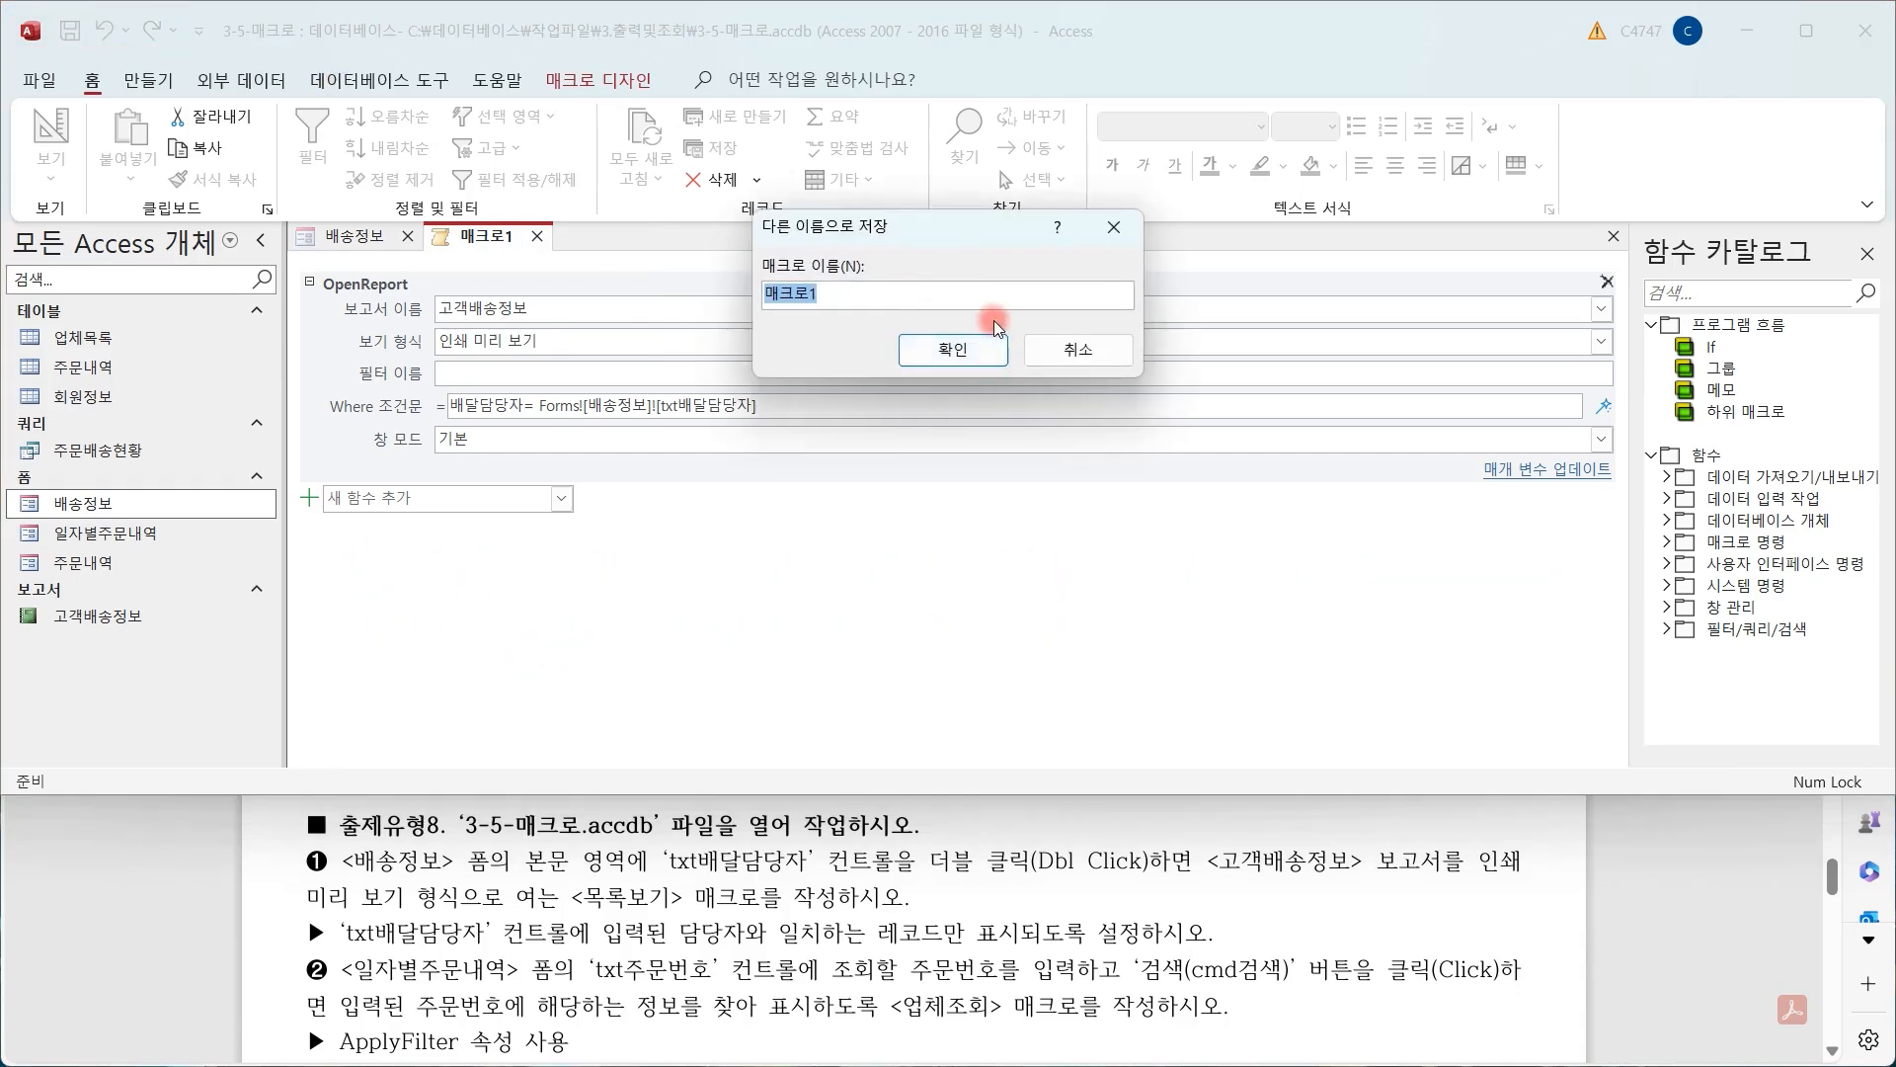
{"action": "type", "text": "목록보기"}
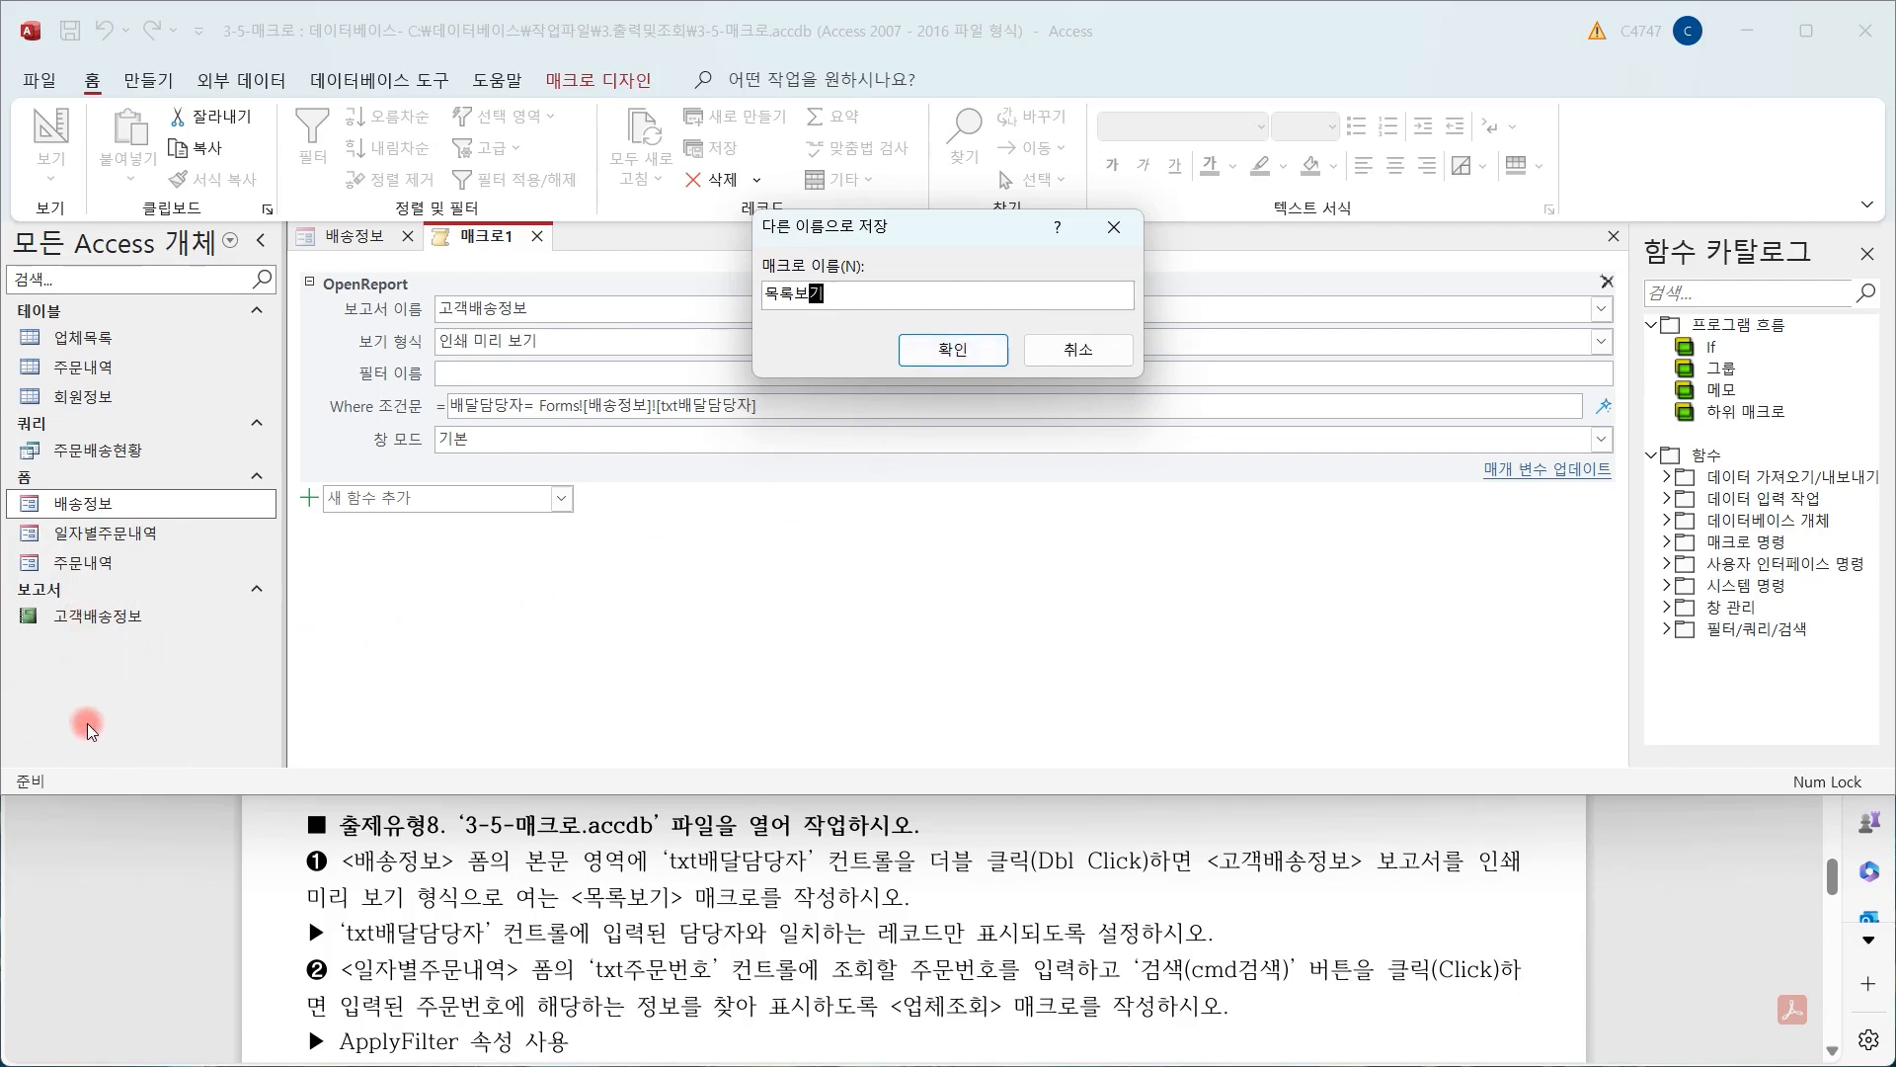
{"action": "left_click", "coordinate": [987, 348]}
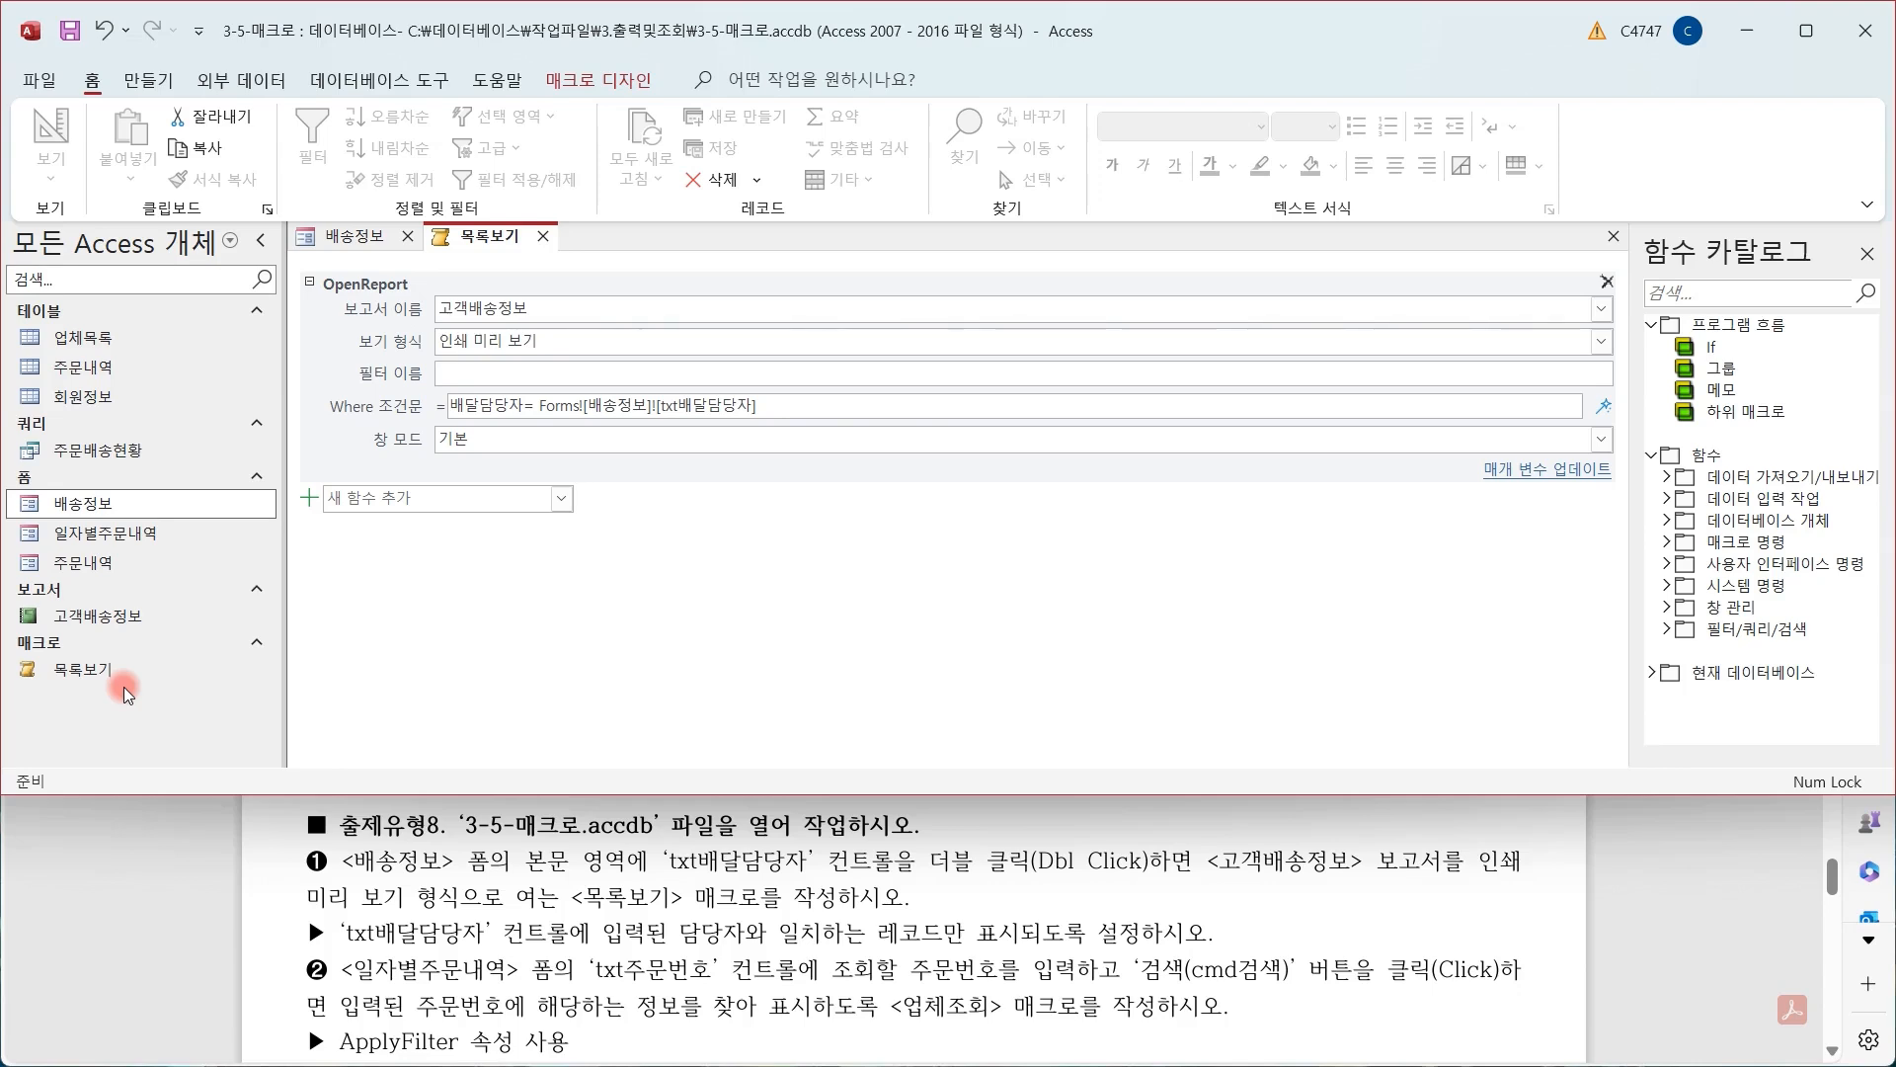
{"action": "left_click", "coordinate": [548, 235]}
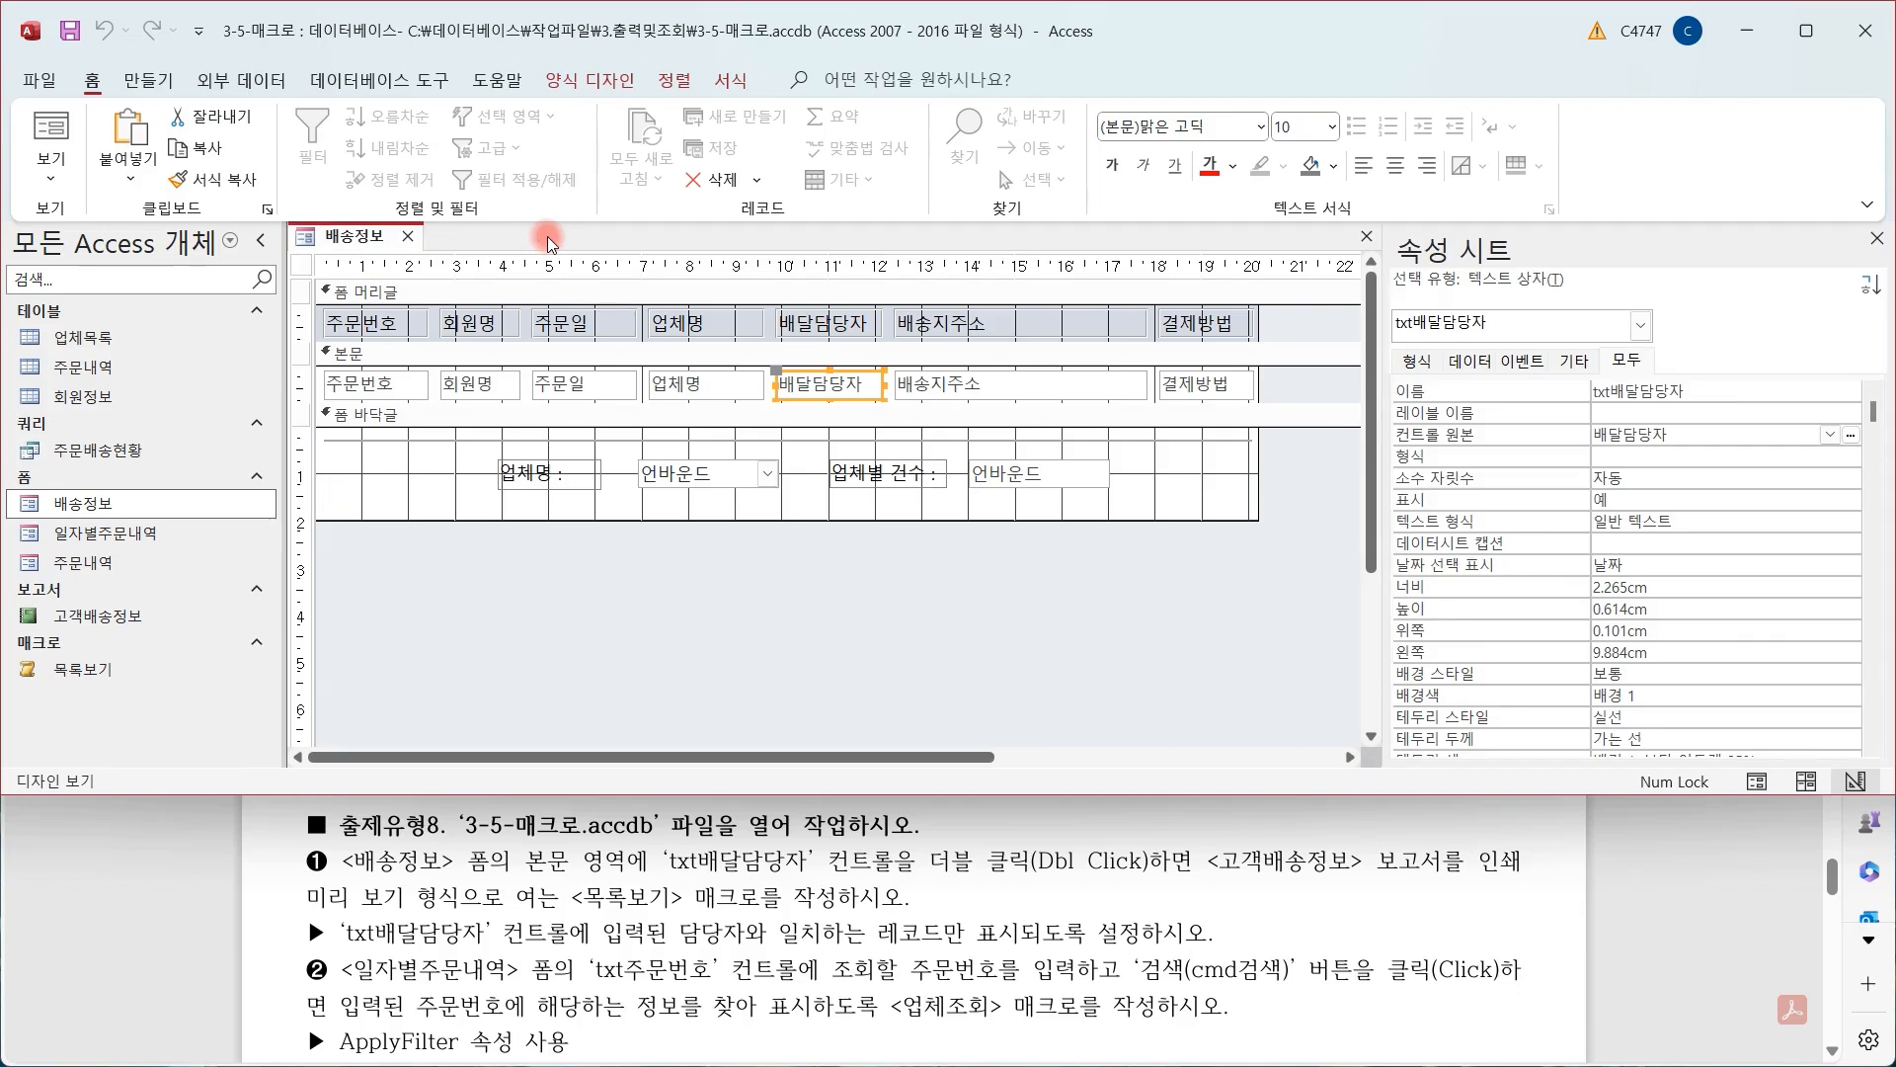
Assign the 목록보기 macro to the On Dbl Click event of the txt배달담당자 control on the 배송정보 form
{"action": "left_click", "coordinate": [828, 389]}
{"action": "left_click", "coordinate": [1522, 360]}
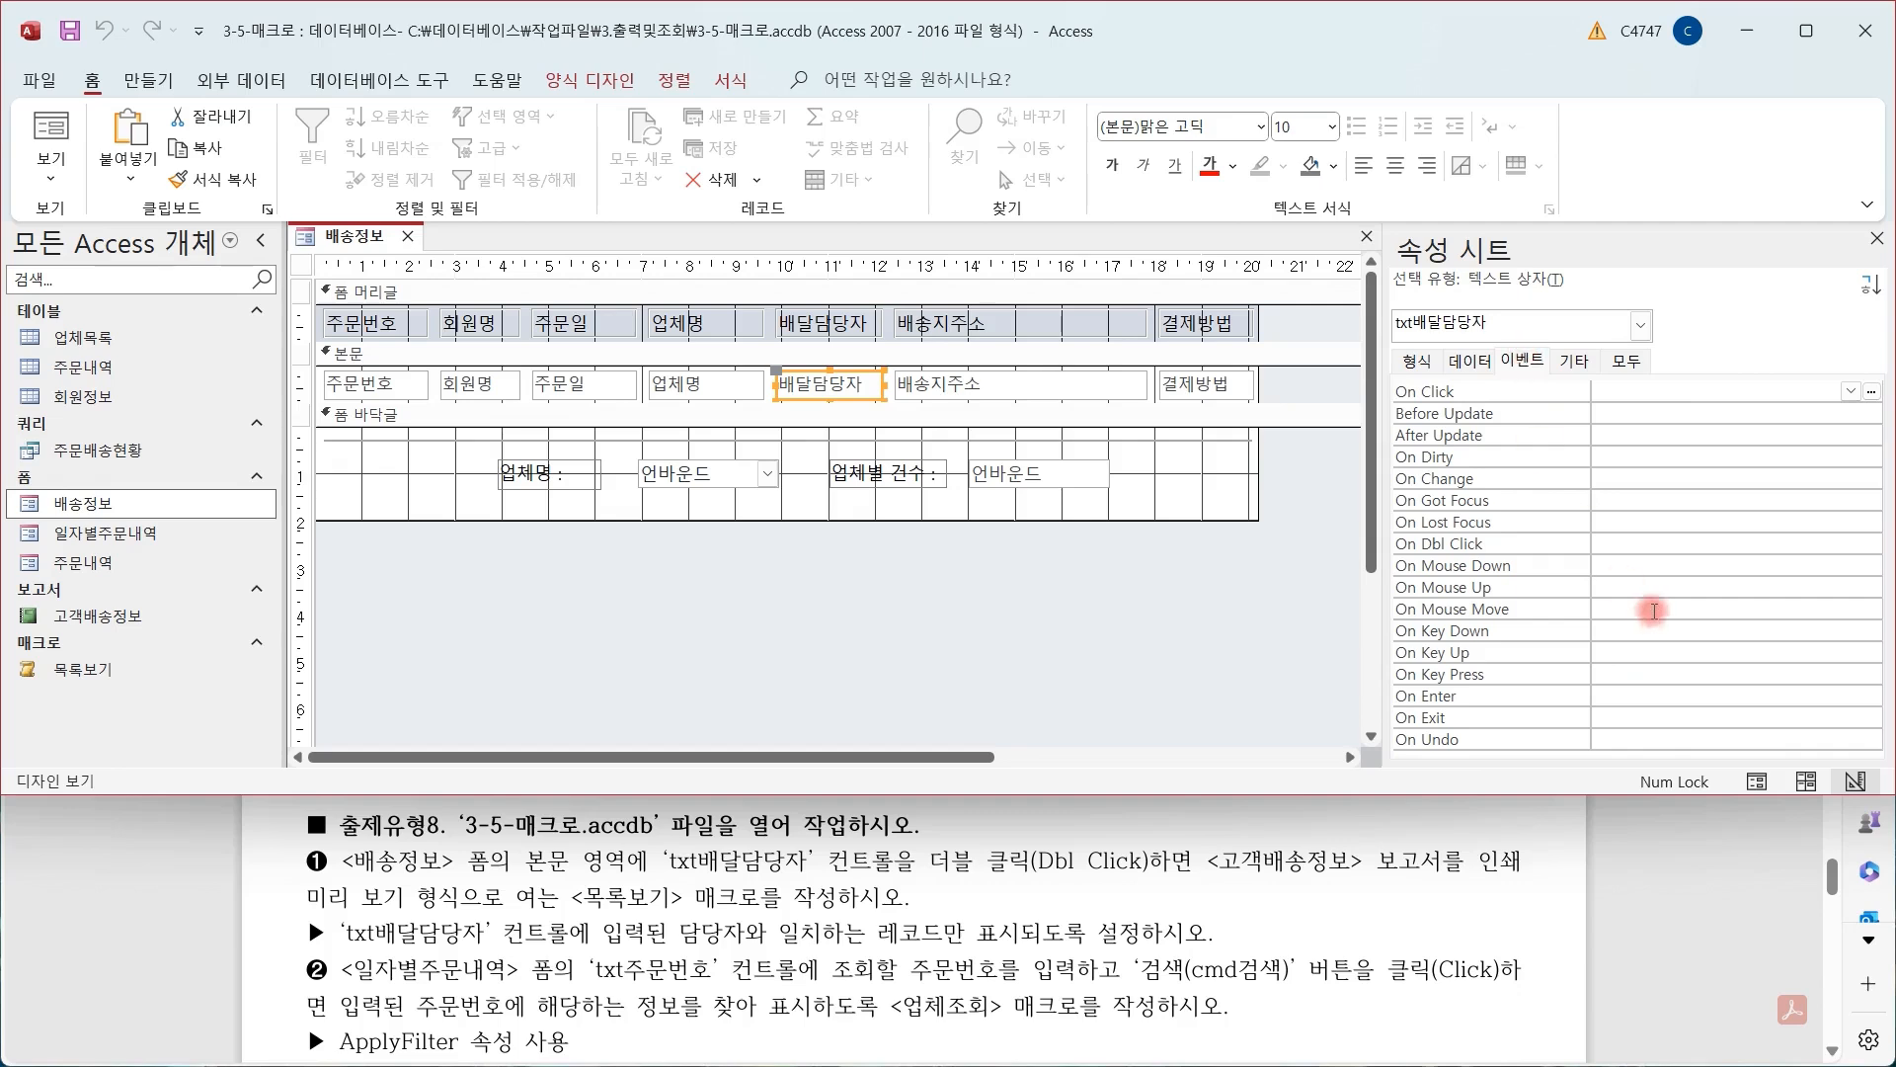
{"action": "left_click", "coordinate": [1637, 545]}
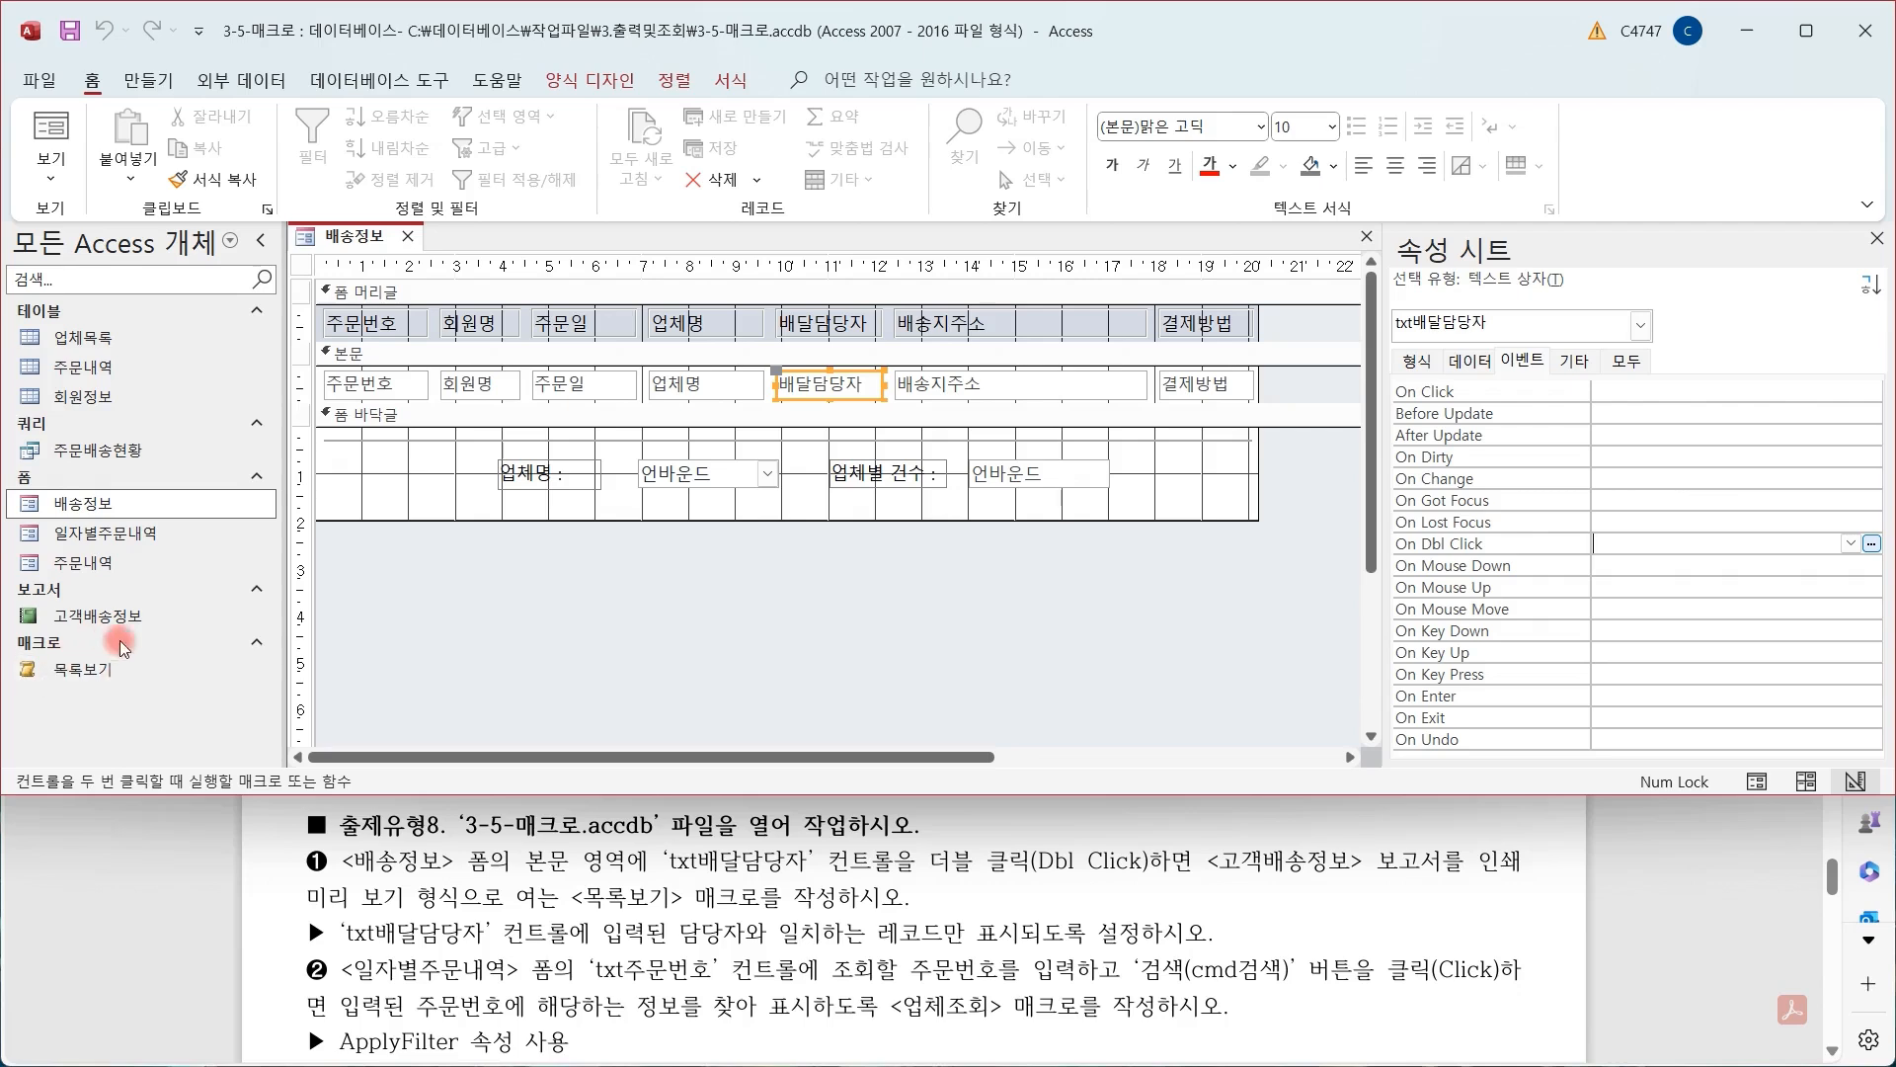
{"action": "left_click", "coordinate": [1850, 543]}
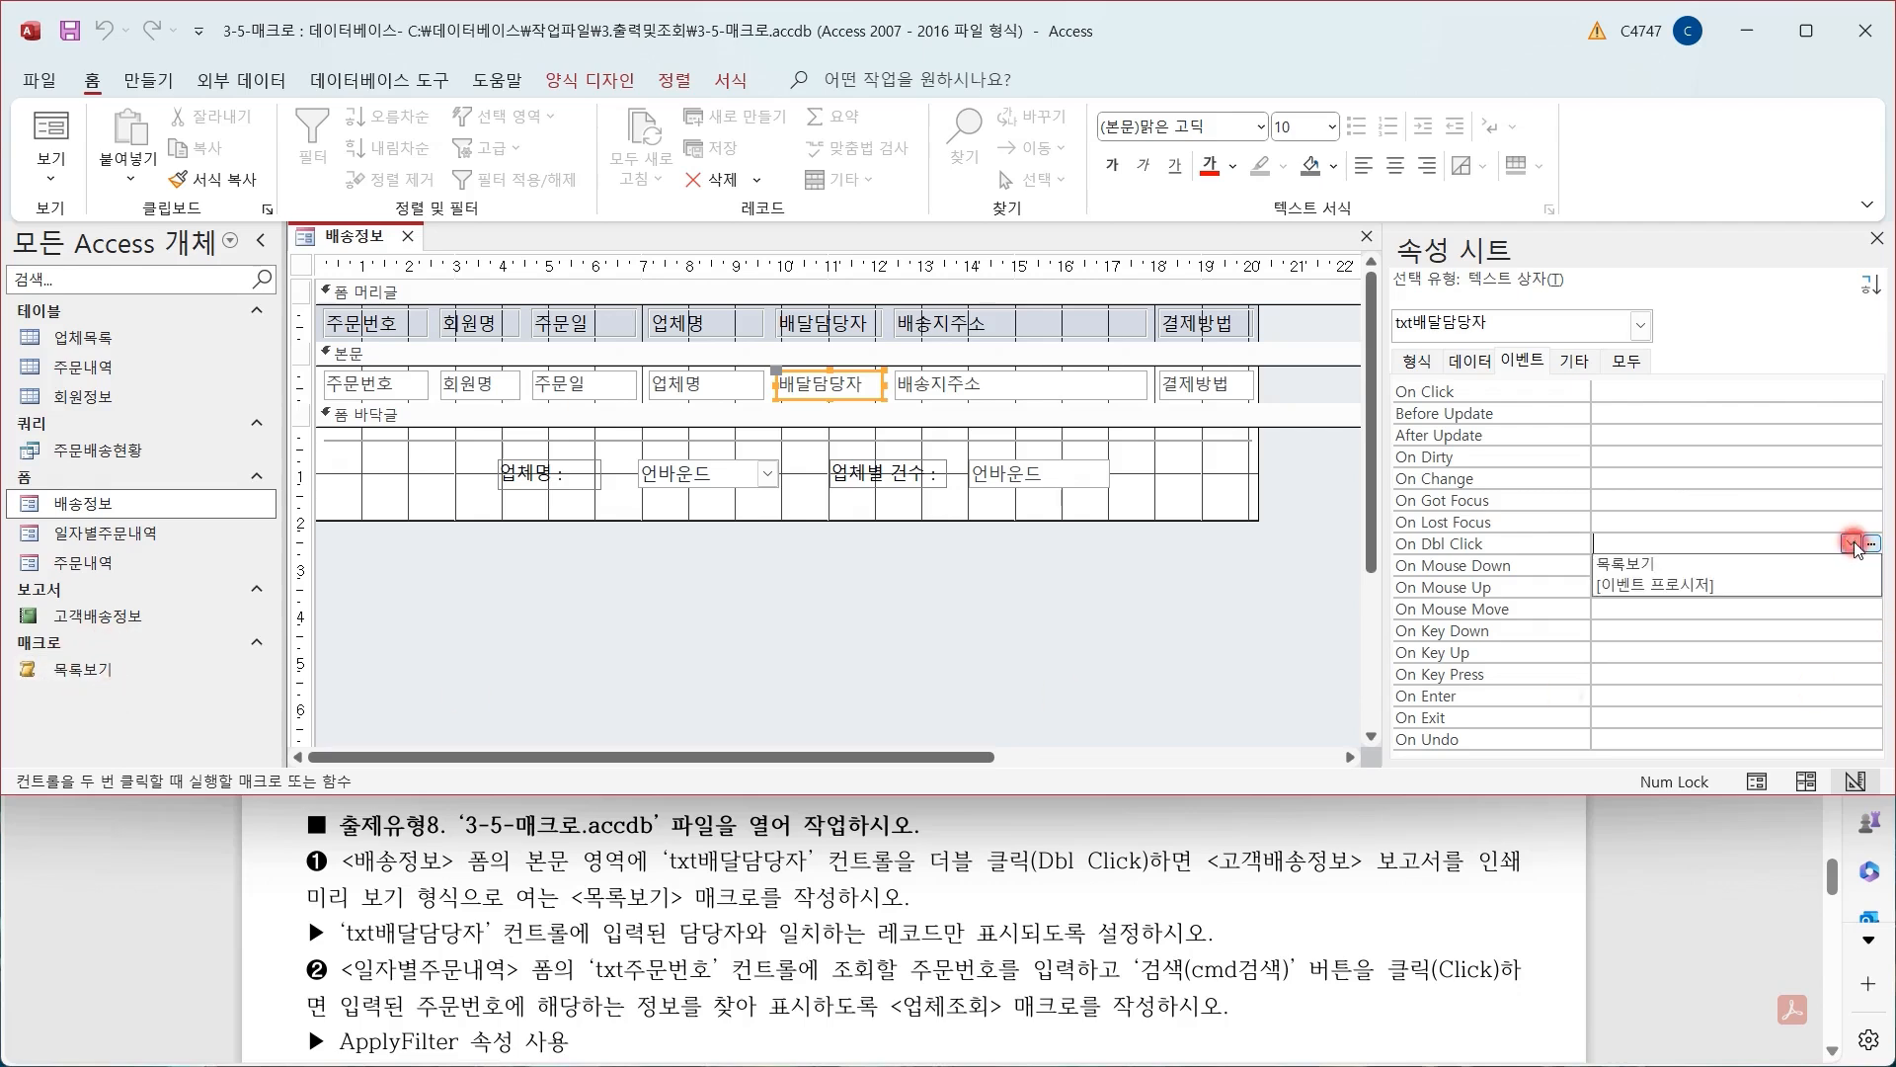
{"action": "left_click", "coordinate": [1645, 565]}
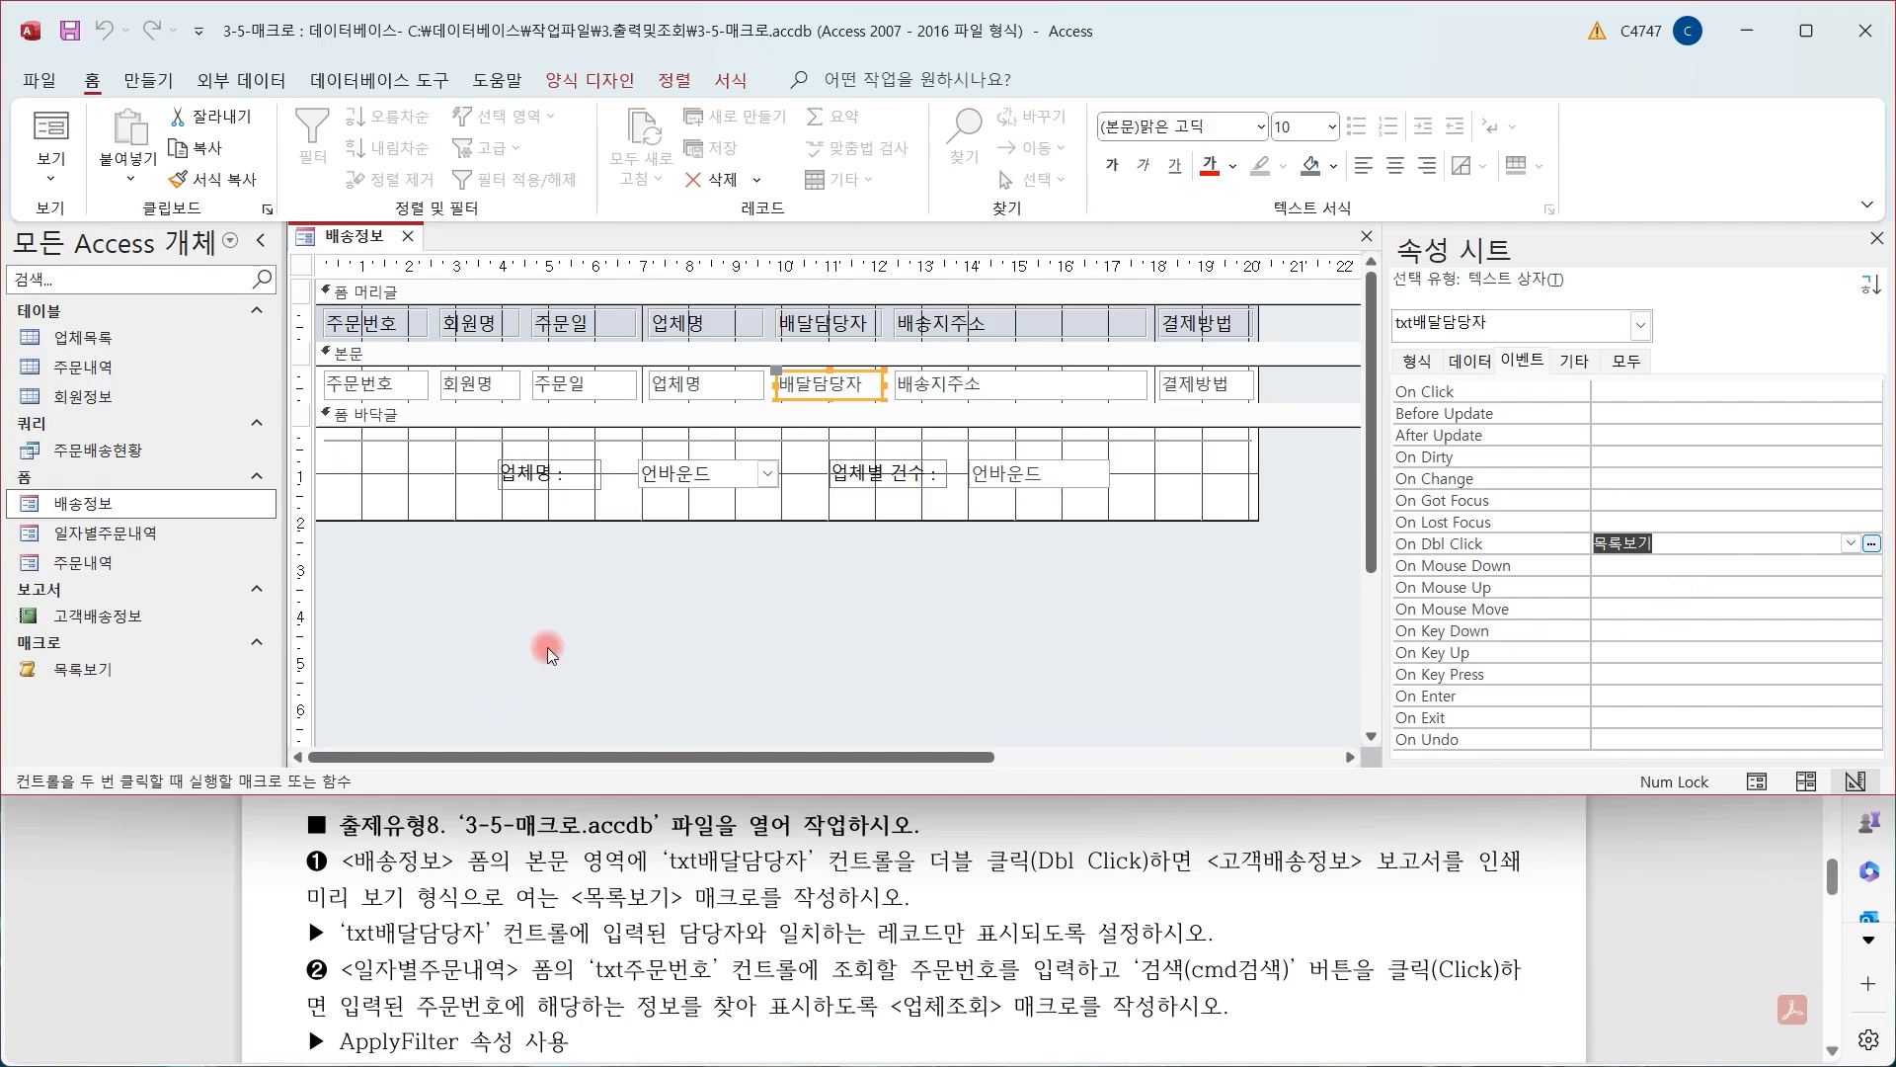
Run the 배송정보 form, test the 목록보기 macro on the 배달담당자 field of the fifth record, and review the filtered report preview
{"action": "left_click", "coordinate": [597, 87]}
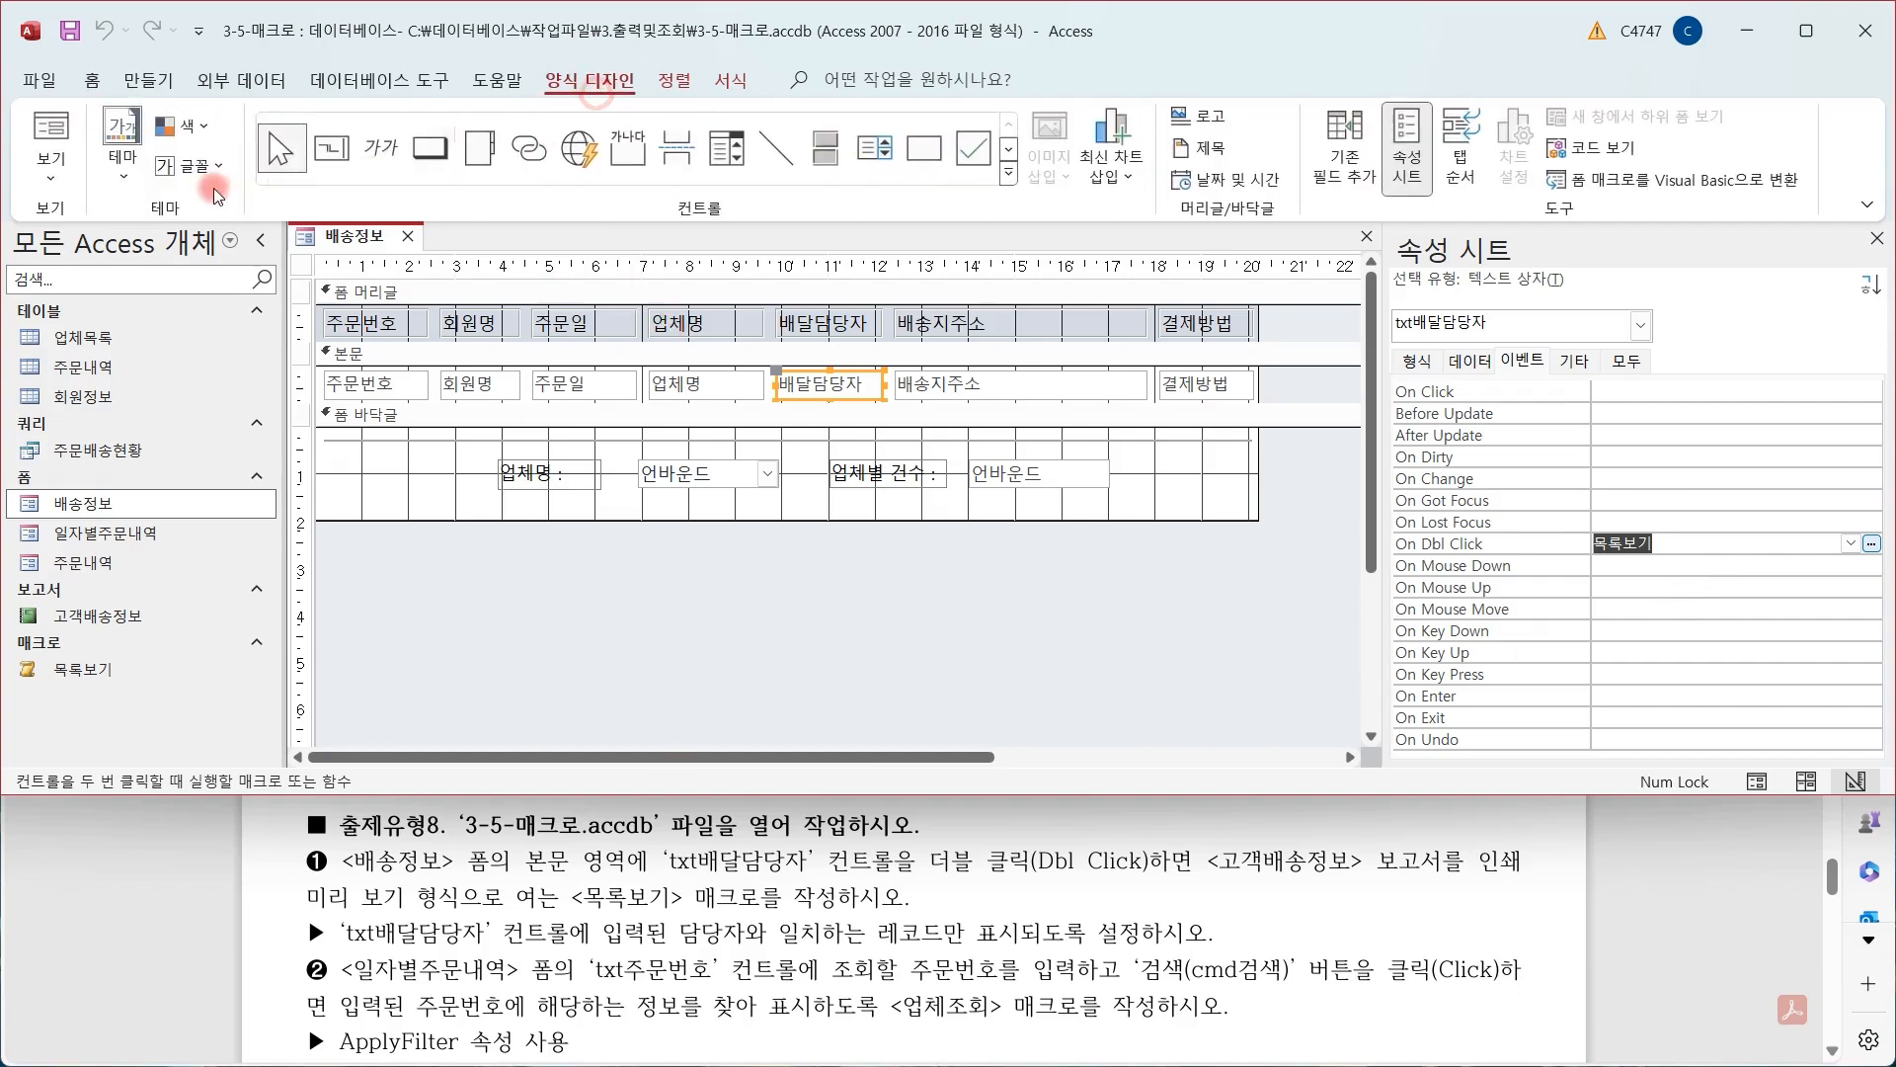
{"action": "left_click", "coordinate": [60, 137]}
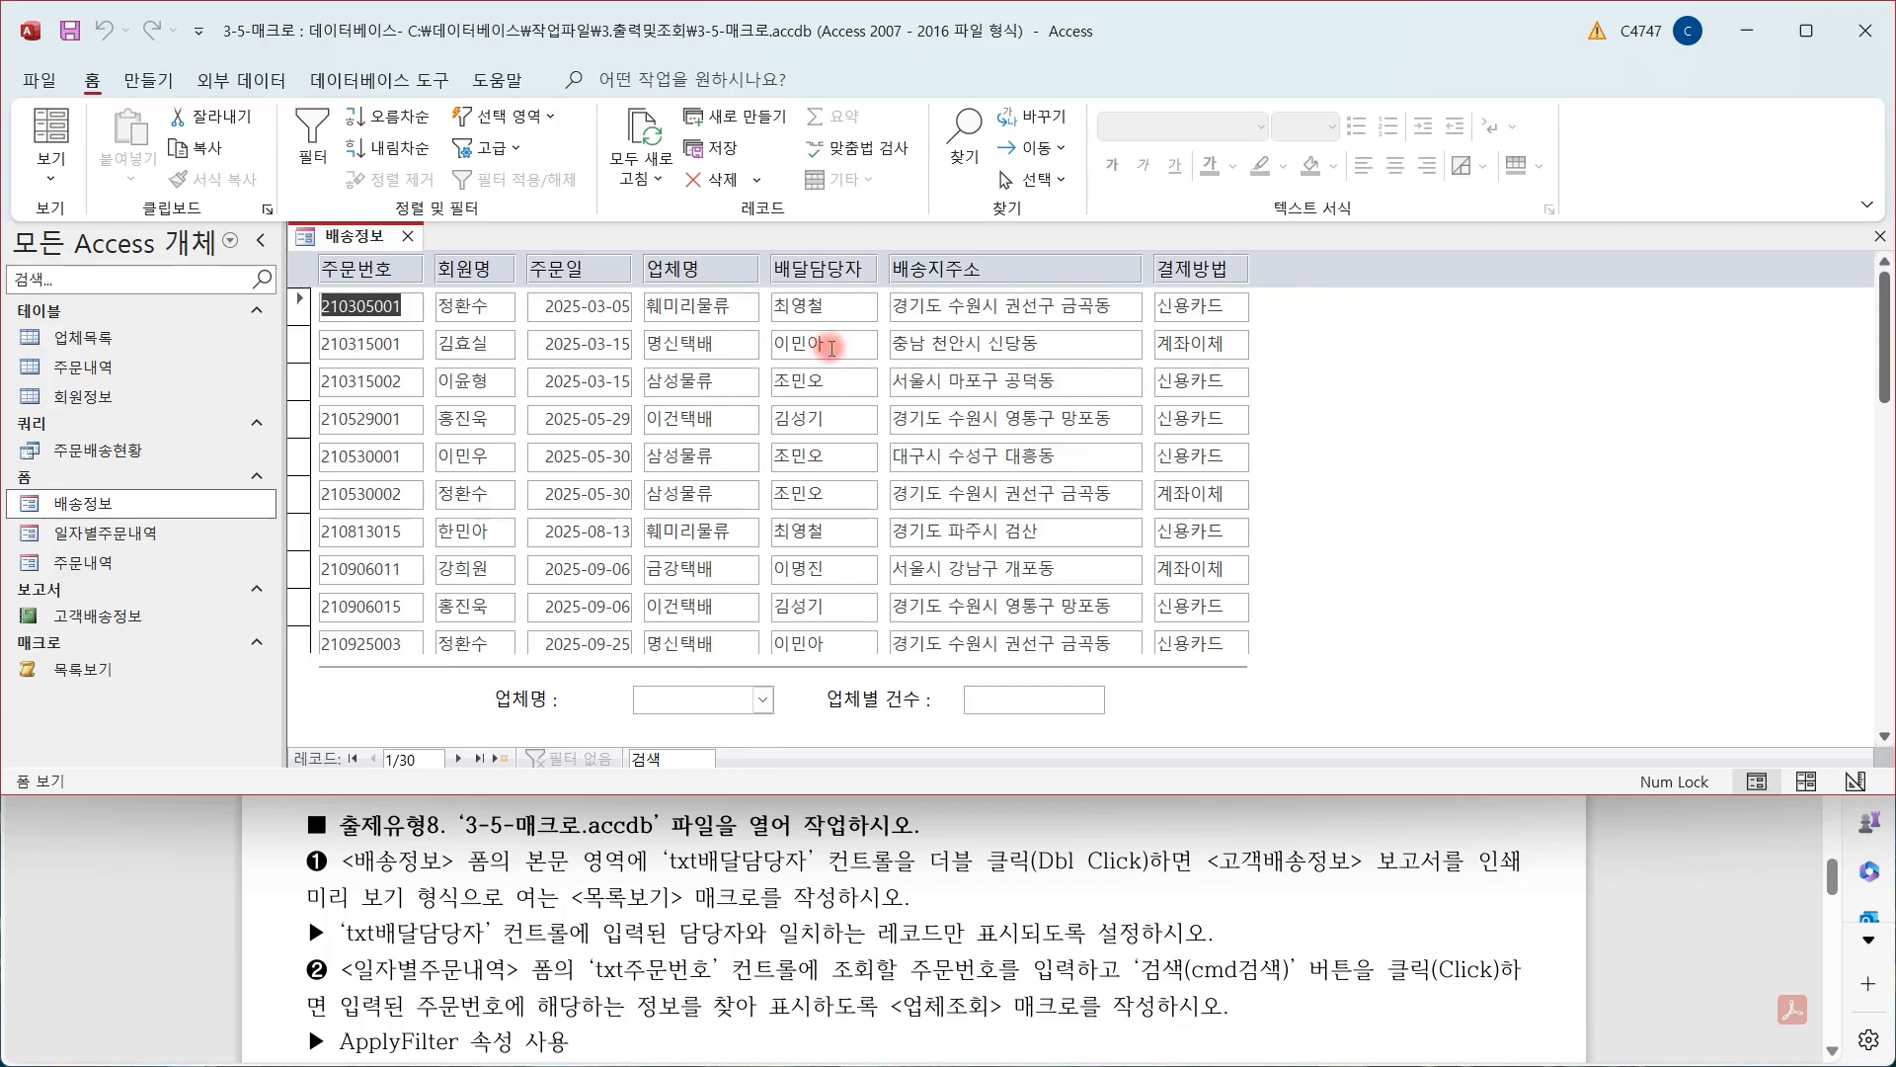
{"action": "left_click", "coordinate": [849, 454]}
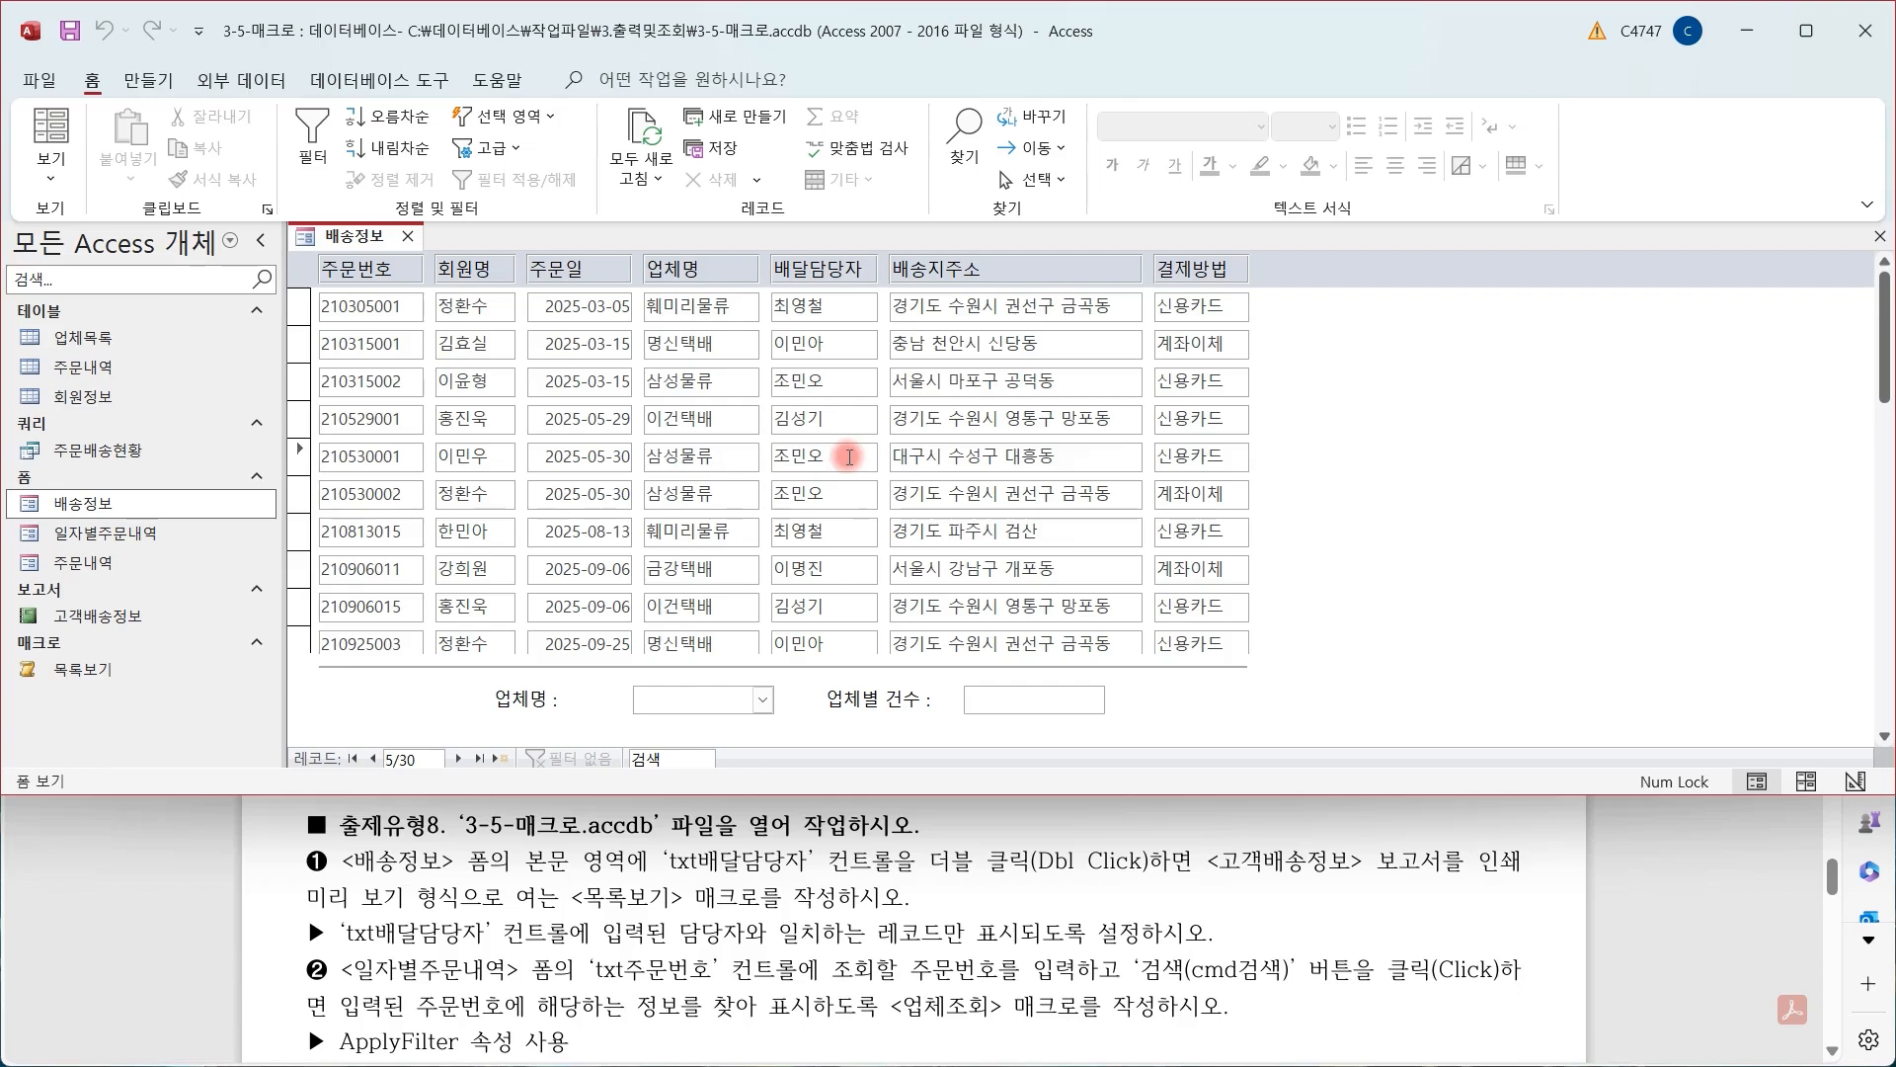
{"action": "double_click", "coordinate": [849, 456]}
{"action": "left_click", "coordinate": [1063, 364]}
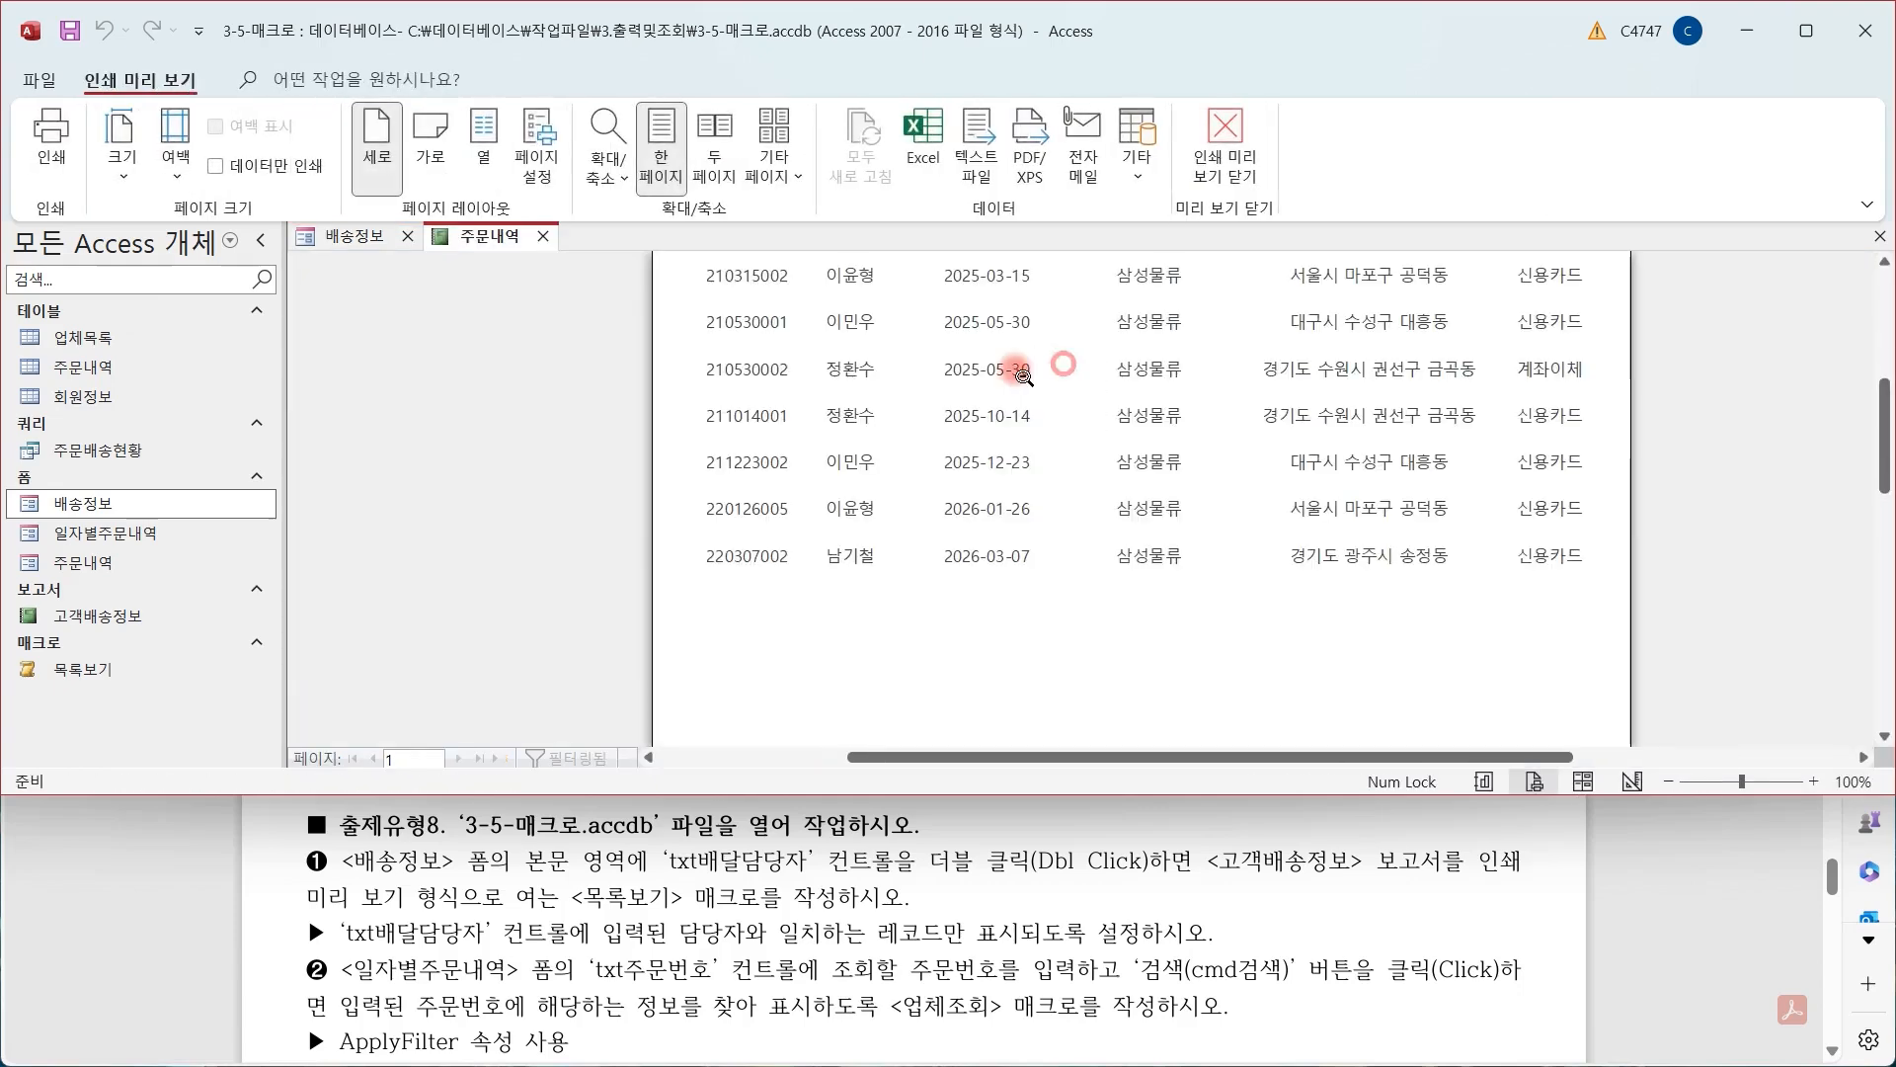
{"action": "scroll", "coordinate": [1087, 371], "scroll_direction": "up", "scroll_amount": 4}
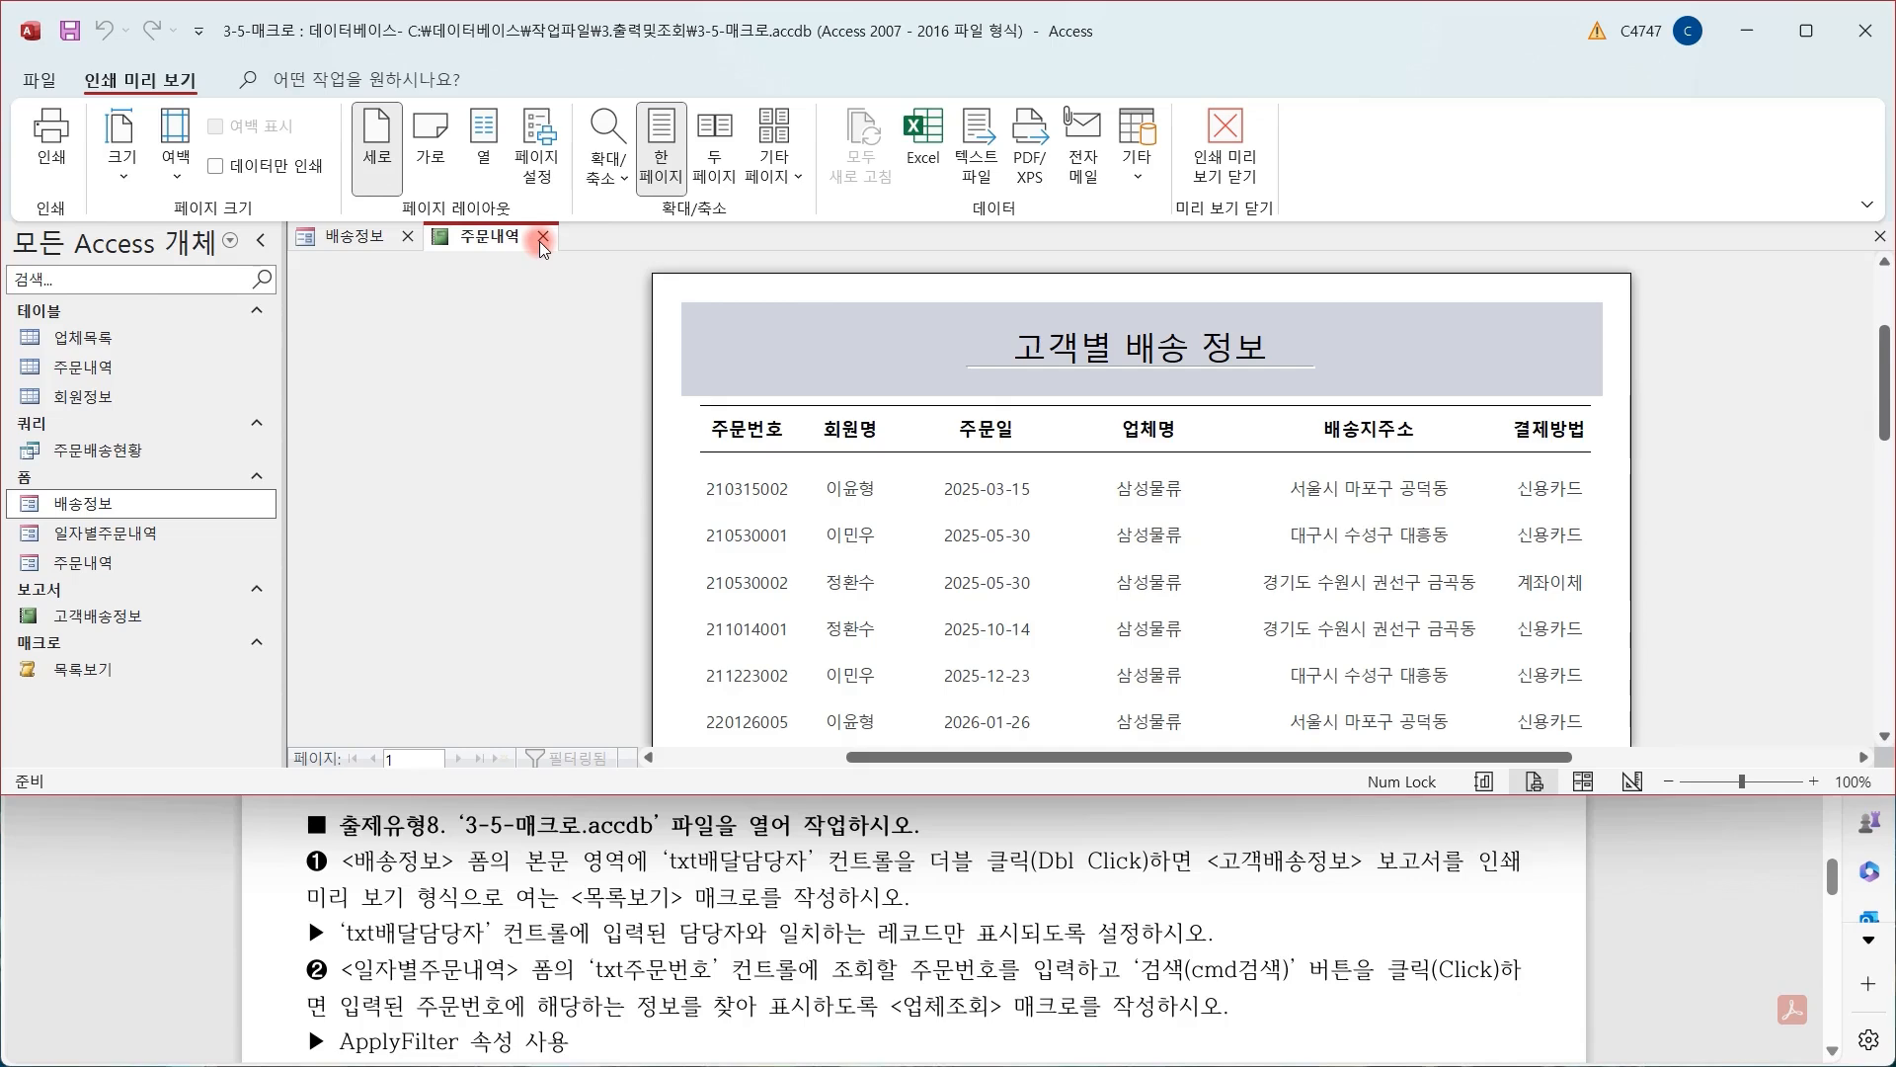
{"action": "scroll", "coordinate": [1422, 353], "scroll_direction": "down", "scroll_amount": 2}
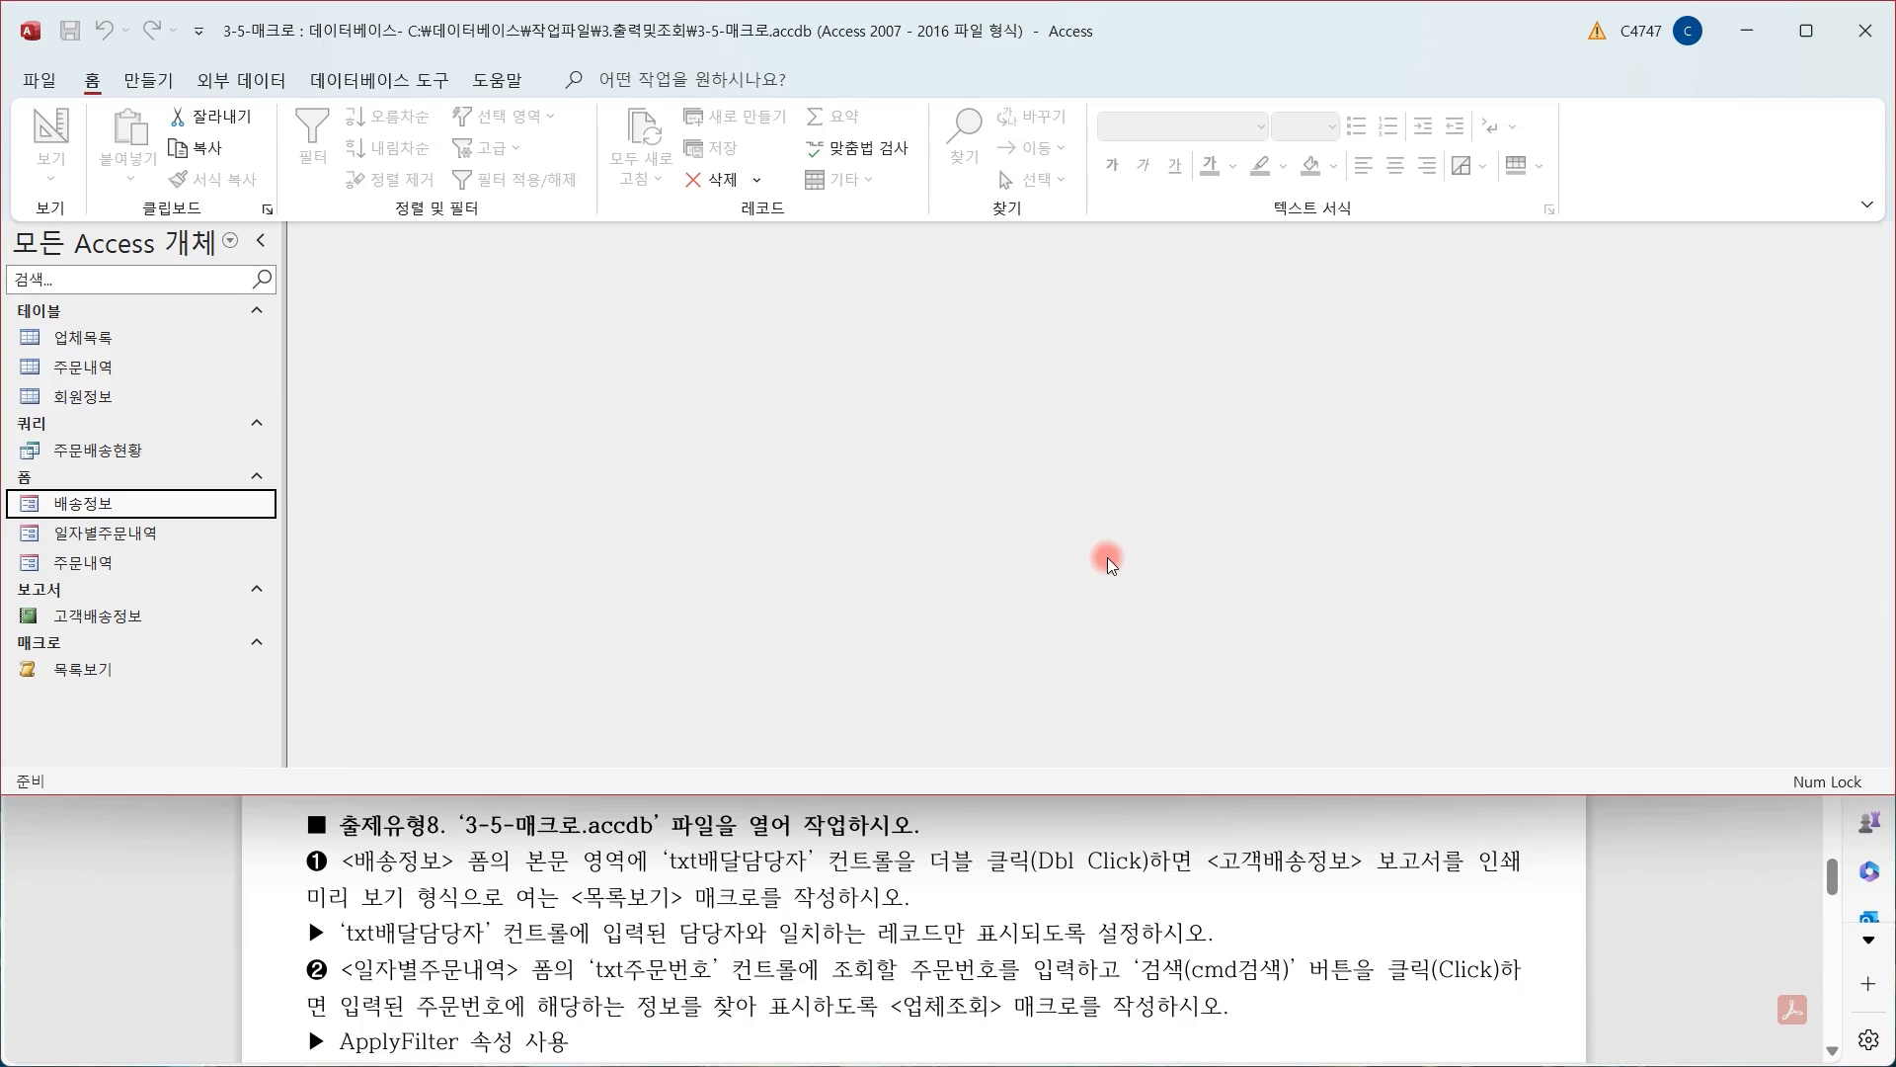
Open the 일자별주문내역 form and inspect its 조회할 주문번호 box and 검색 button
{"action": "double_click", "coordinate": [162, 537]}
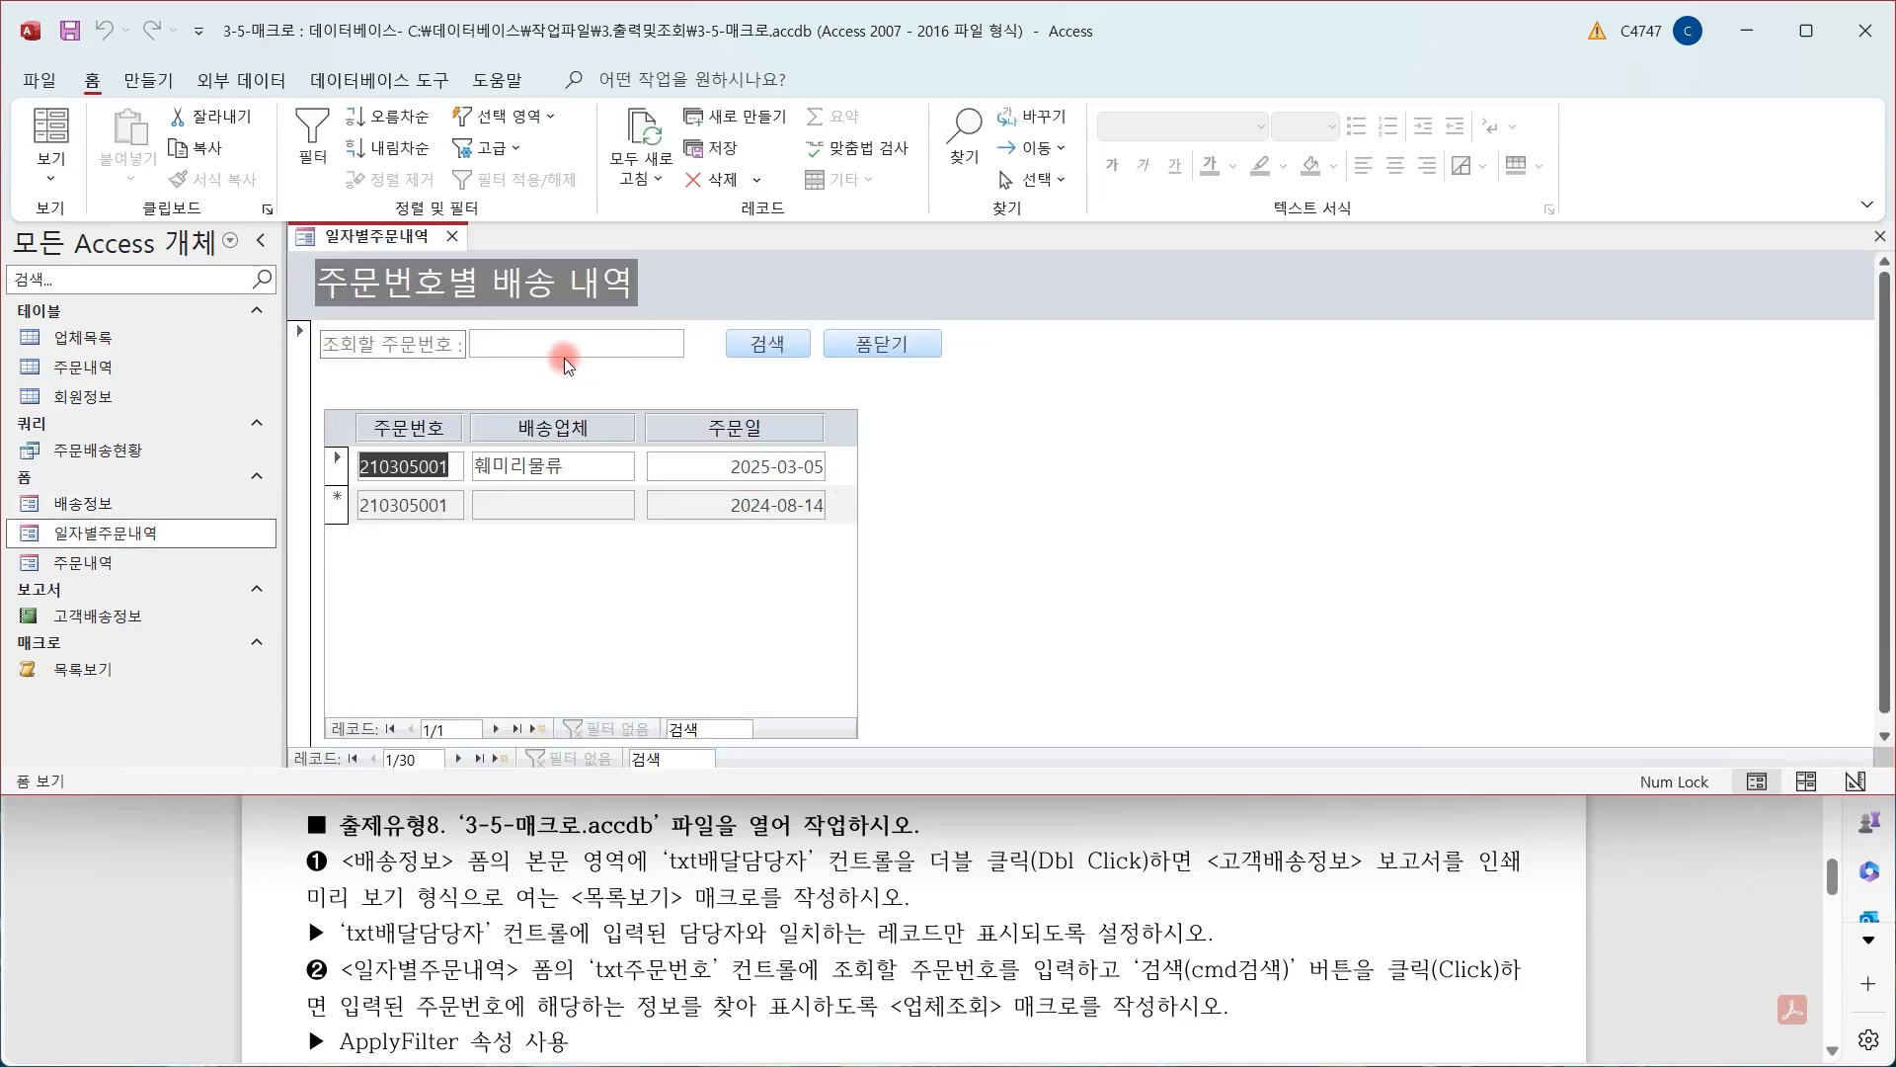
{"action": "left_click", "coordinate": [484, 355]}
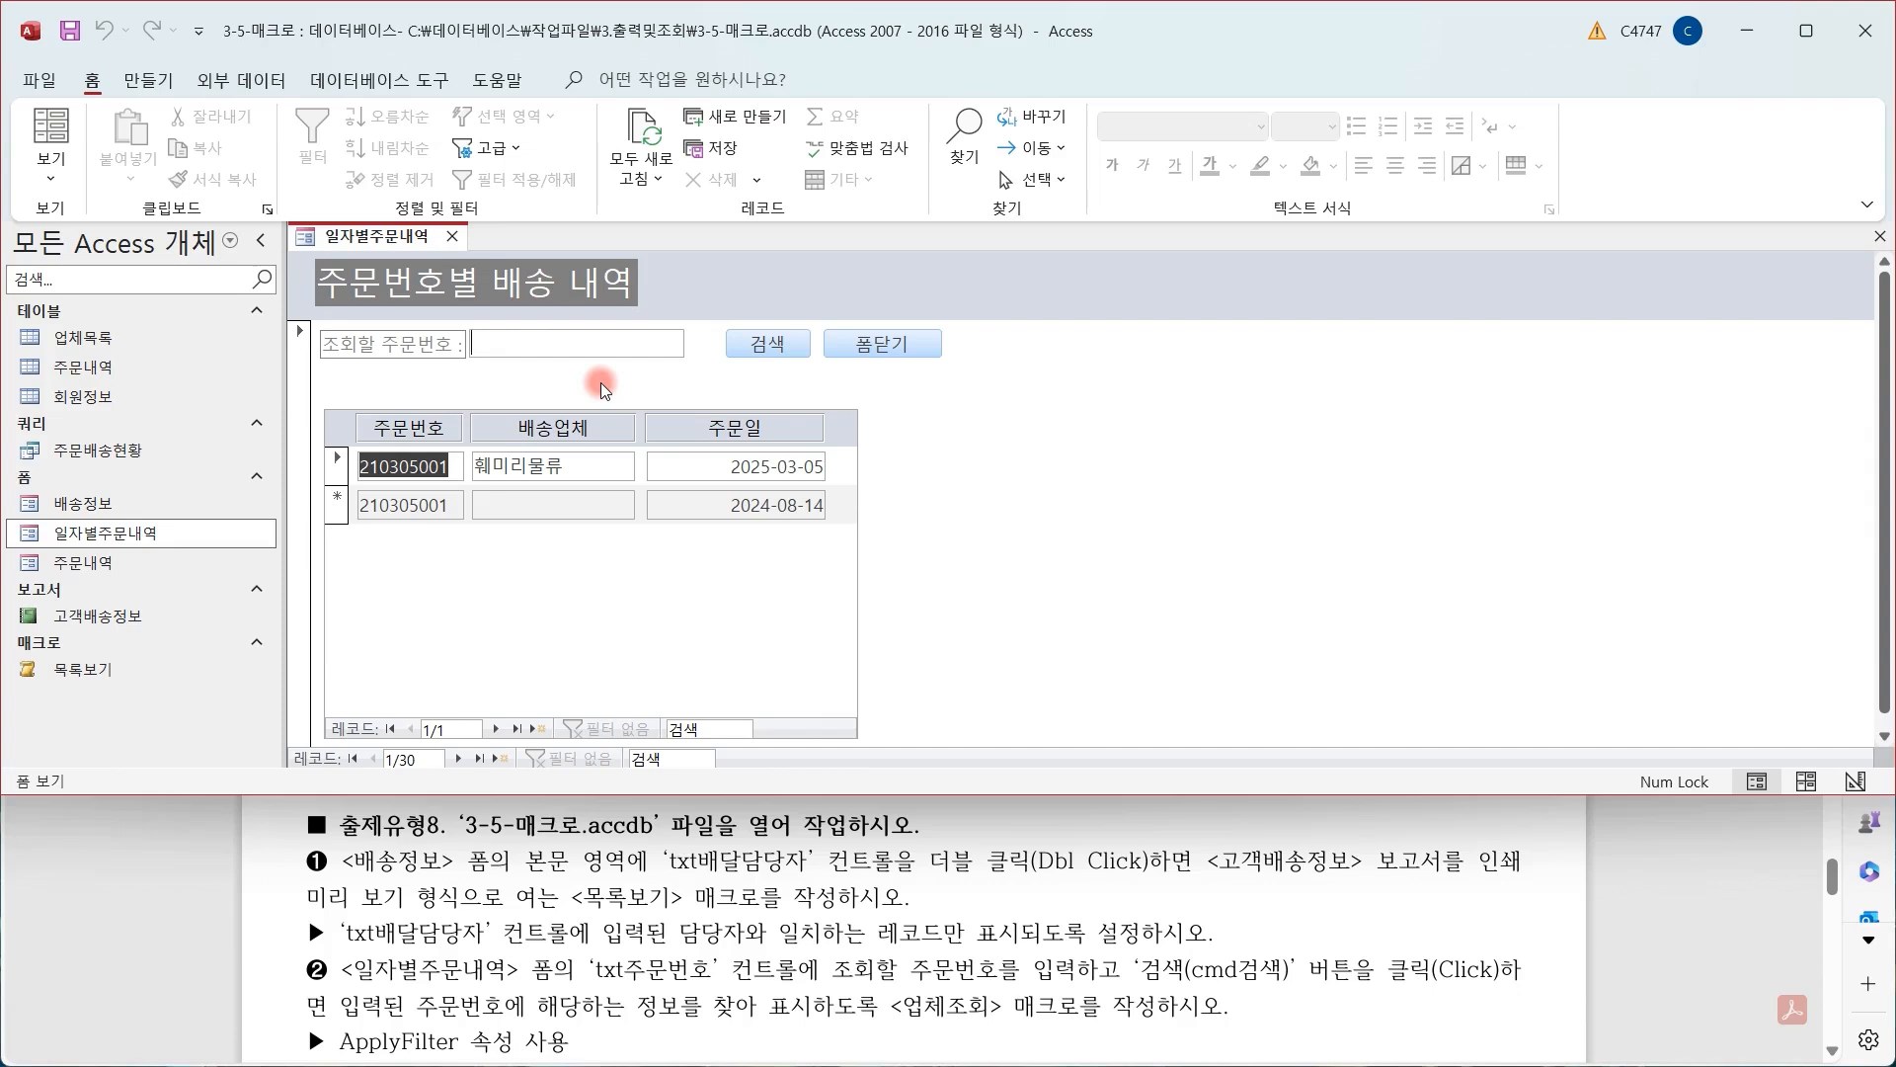
{"action": "left_click", "coordinate": [771, 352]}
Switch the 일자별주문내역 form to Design View
{"action": "left_click", "coordinate": [158, 541]}
{"action": "right_click", "coordinate": [158, 540]}
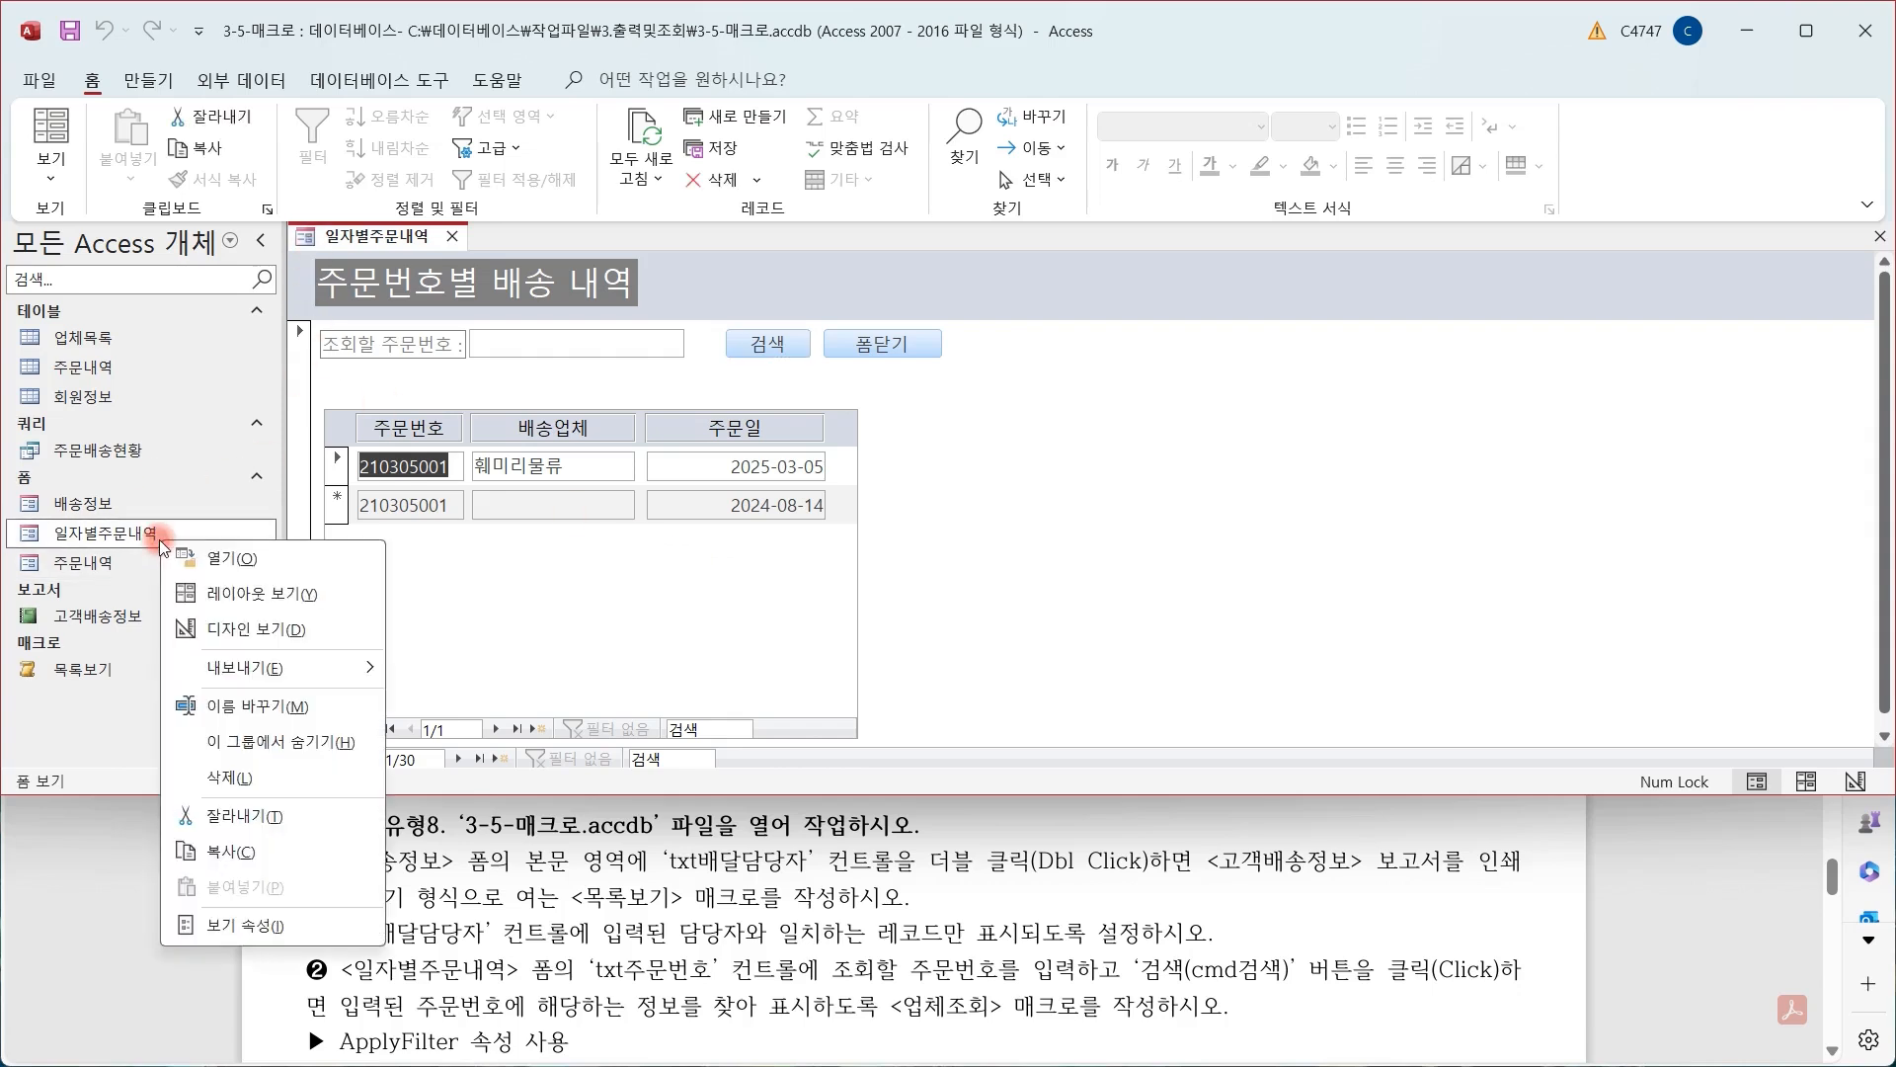
{"action": "left_click", "coordinate": [270, 632]}
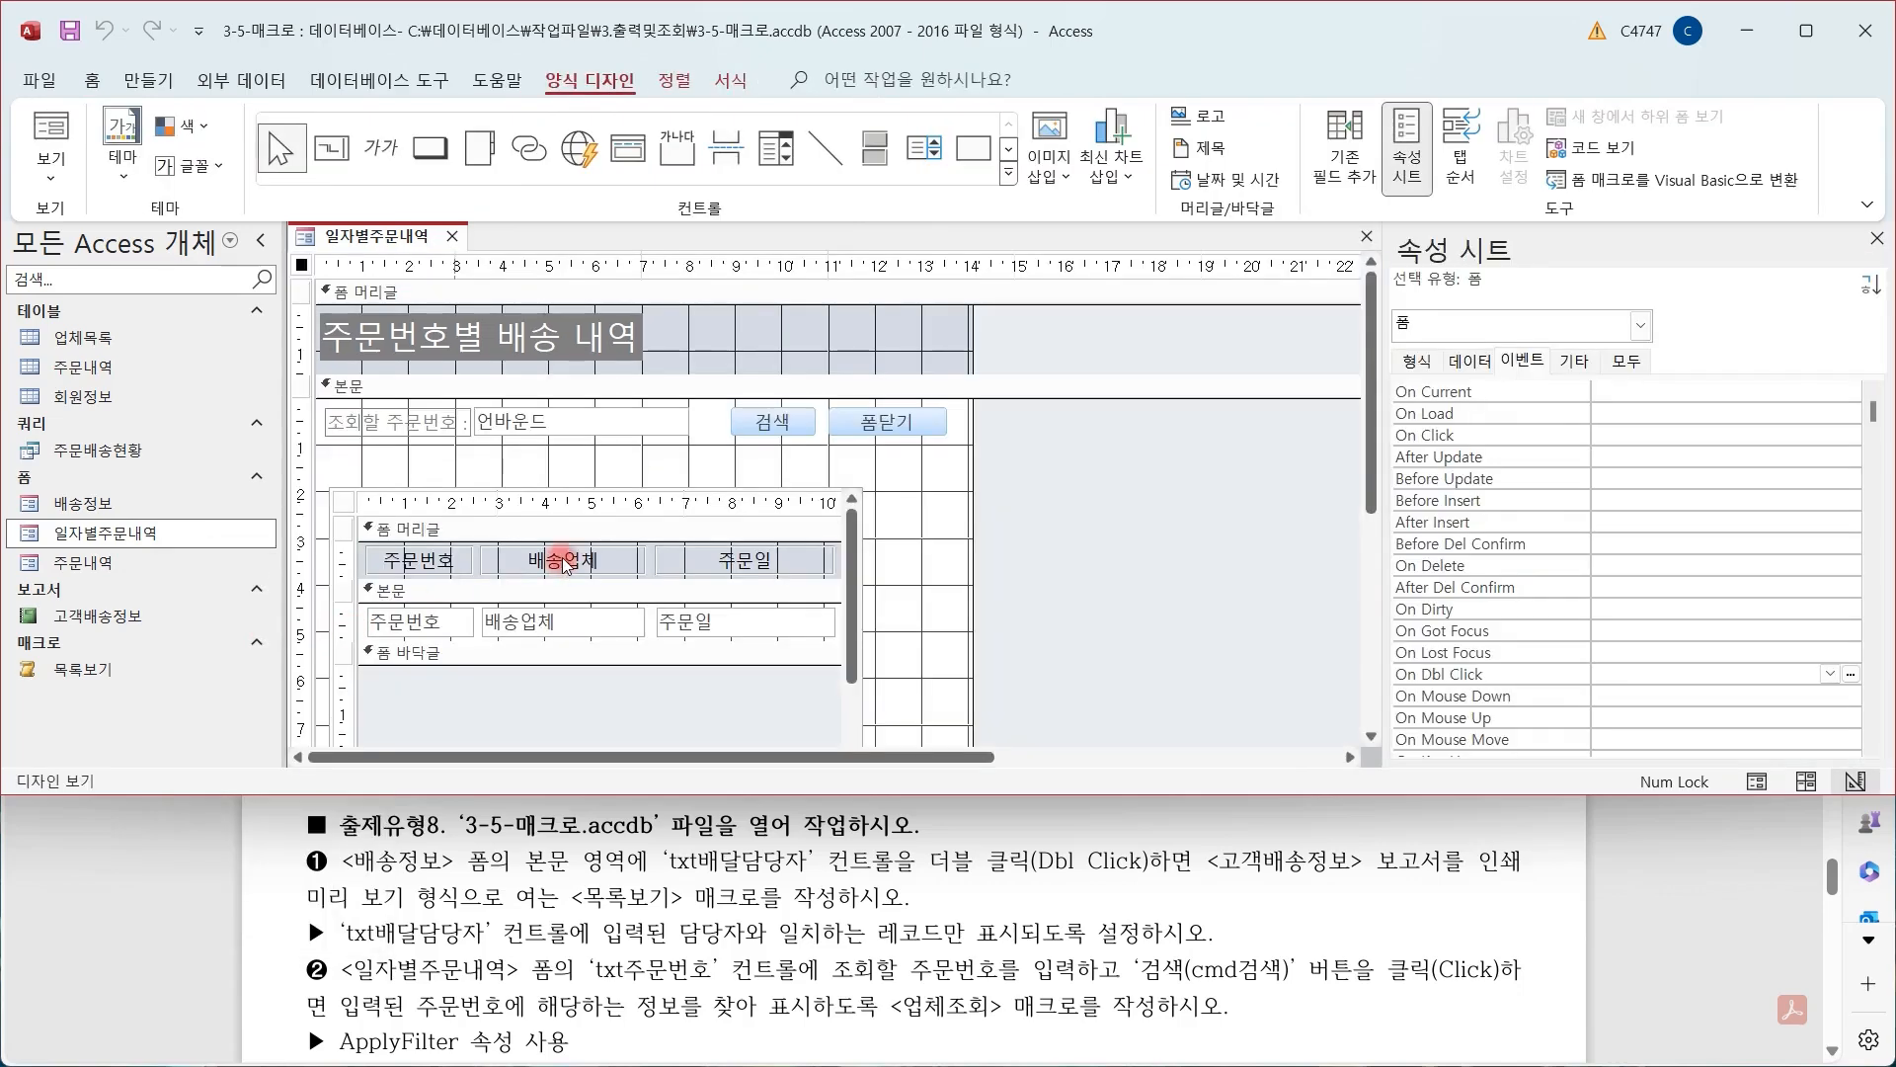
Create a new standalone macro and add an ApplyFilter action to it
{"action": "left_click", "coordinate": [128, 81]}
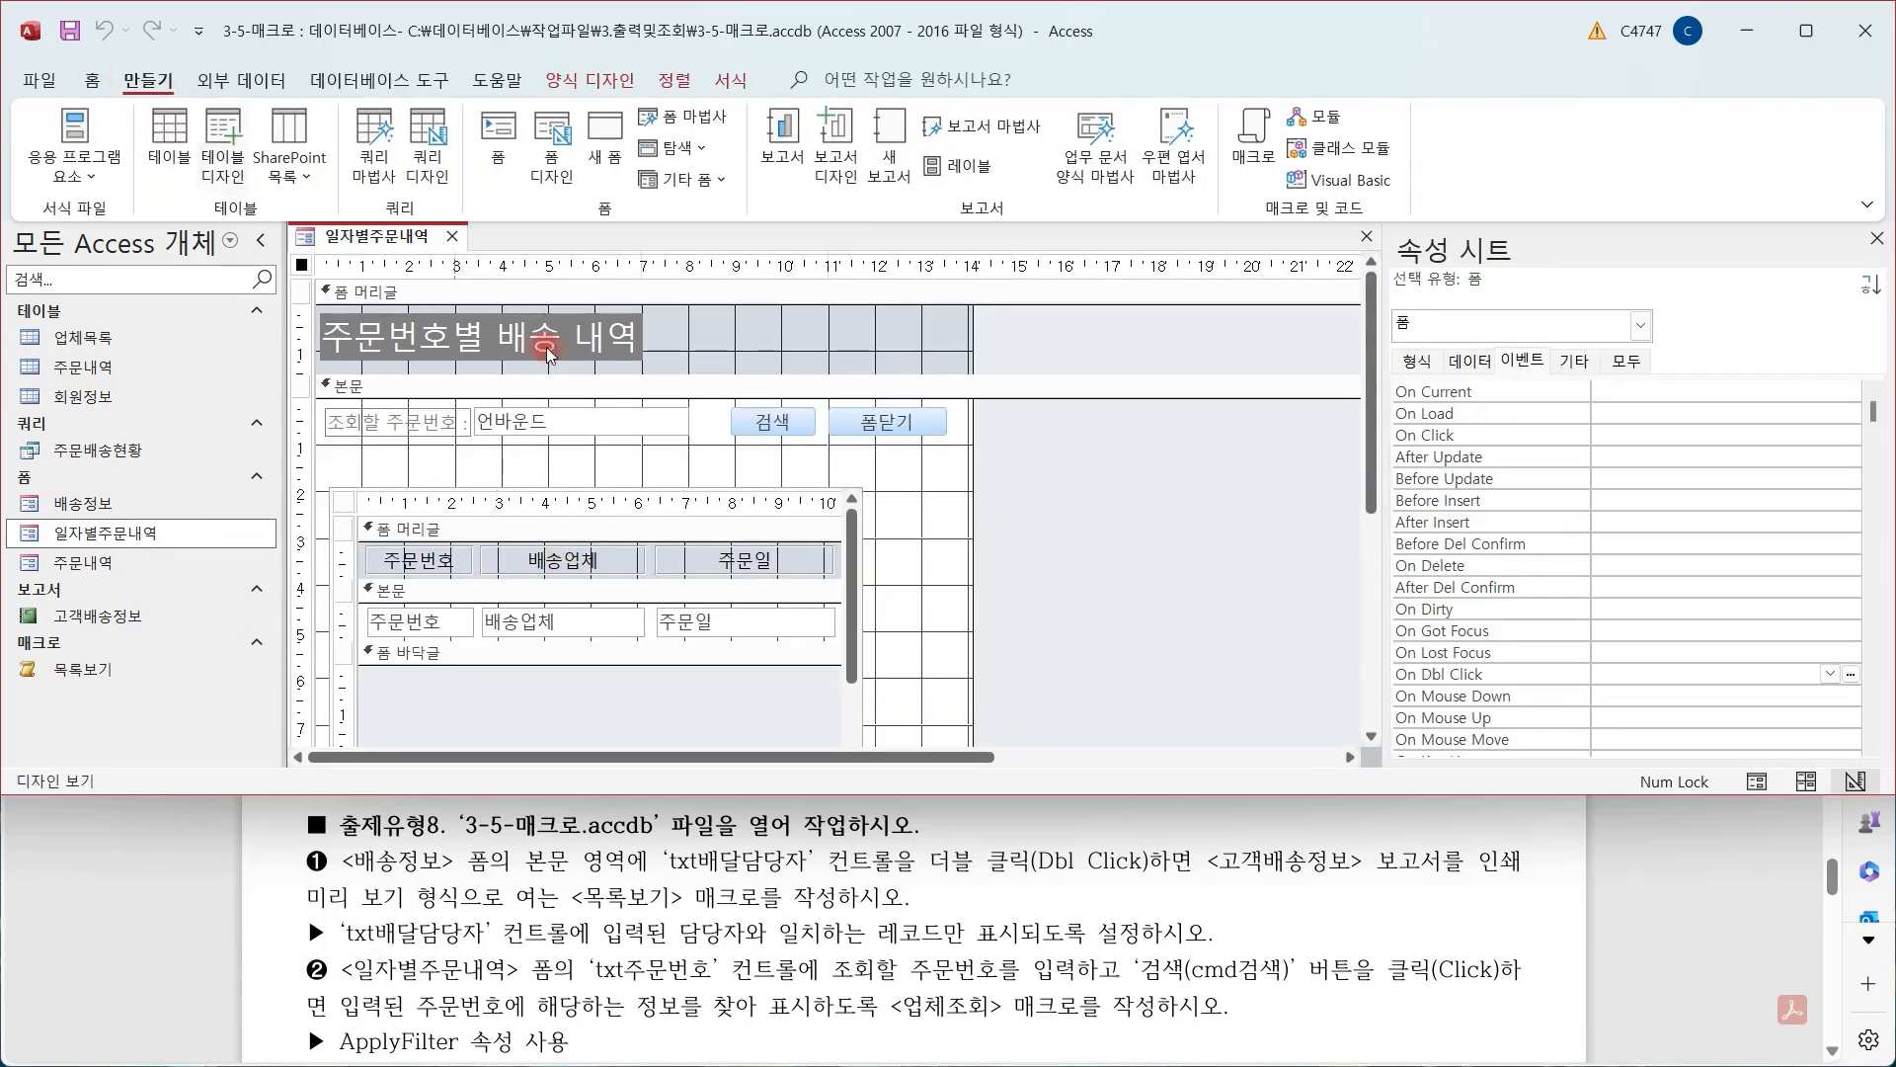
{"action": "left_click", "coordinate": [1243, 164]}
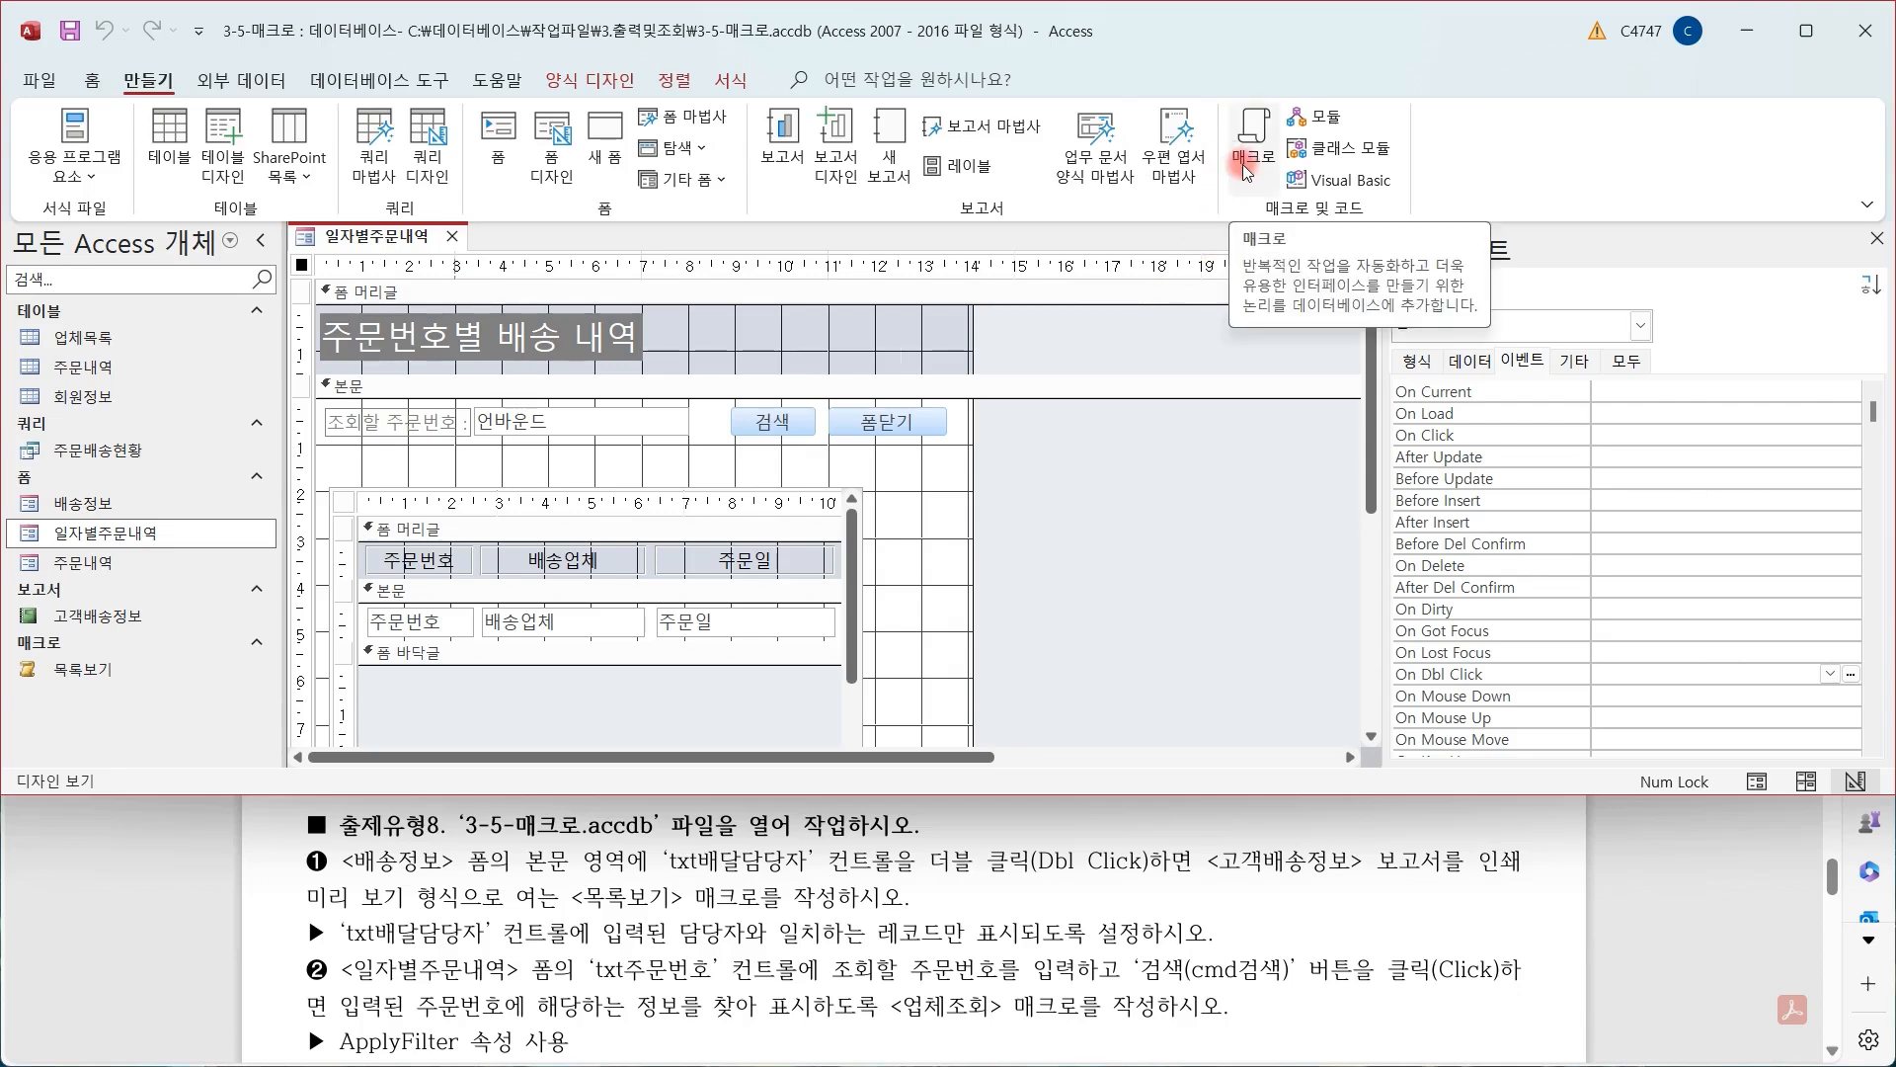
{"action": "left_click", "coordinate": [1243, 166]}
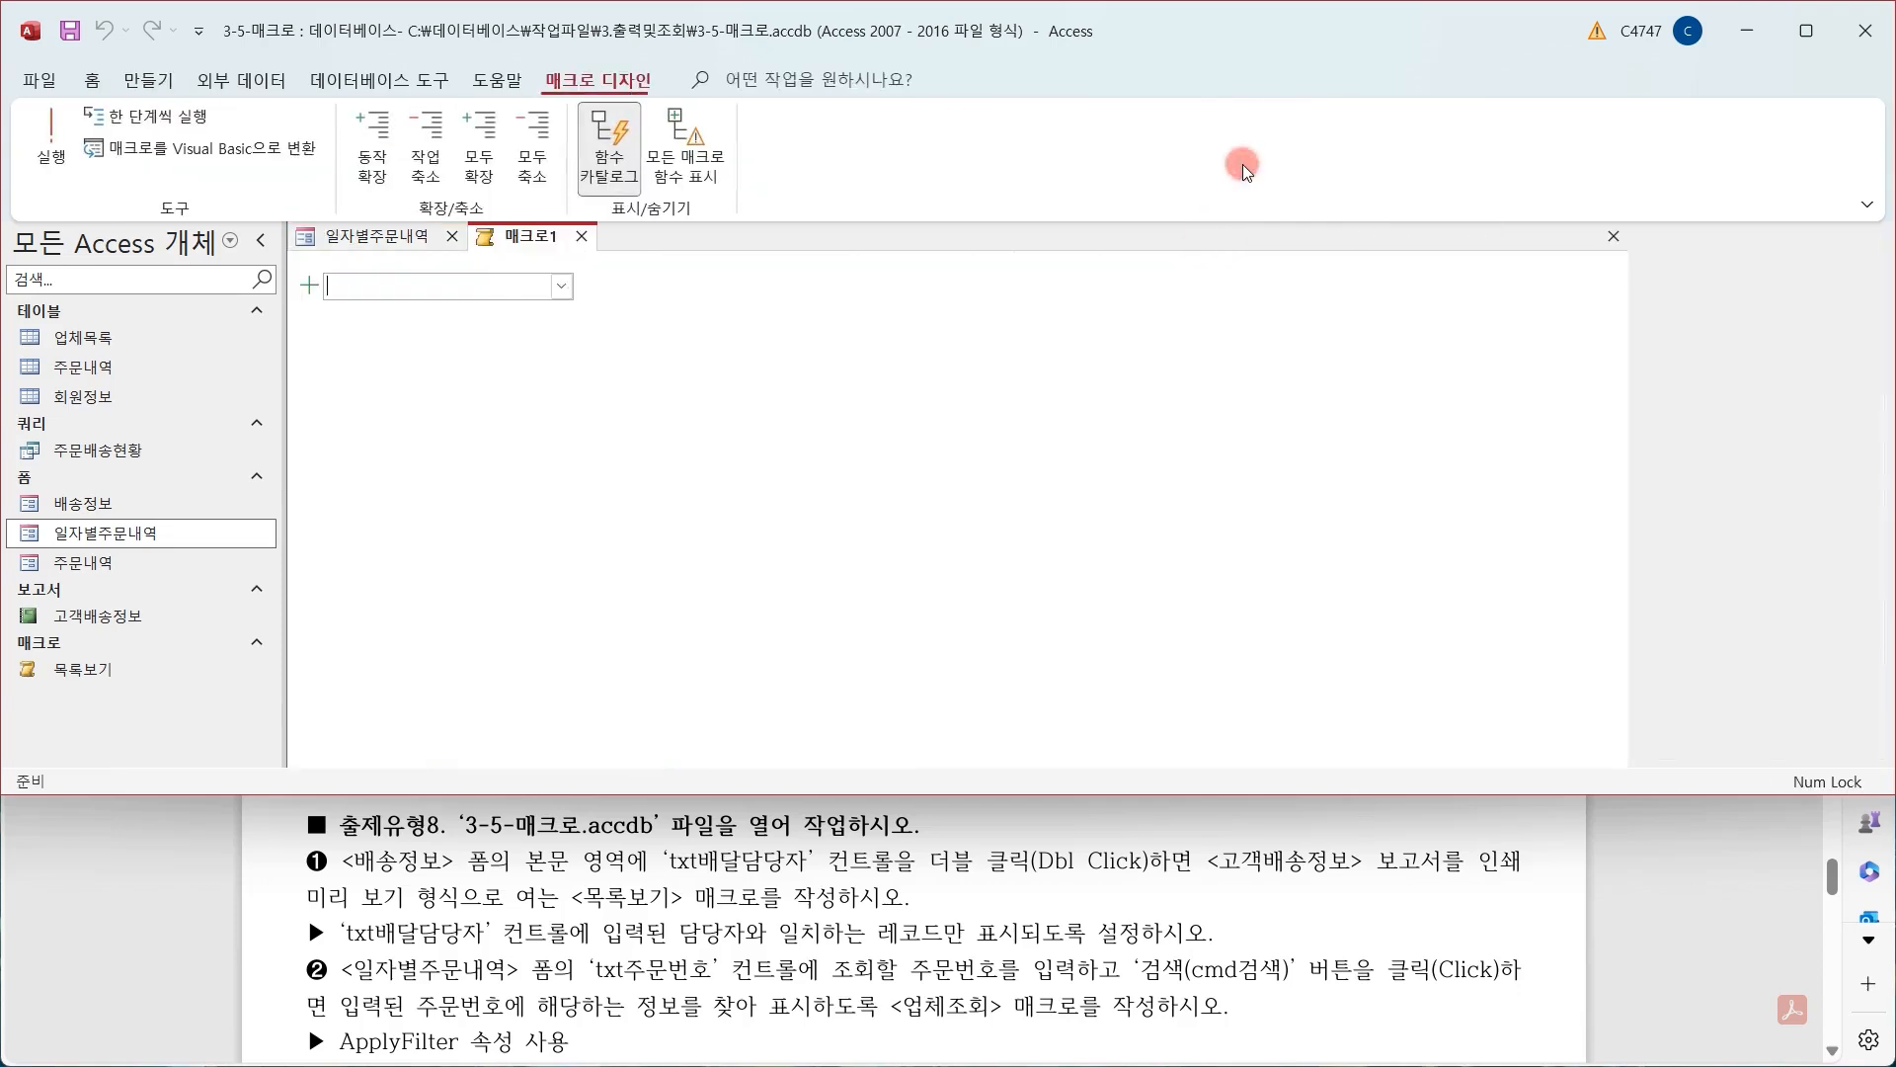
{"action": "left_click", "coordinate": [562, 288]}
{"action": "left_click", "coordinate": [459, 462]}
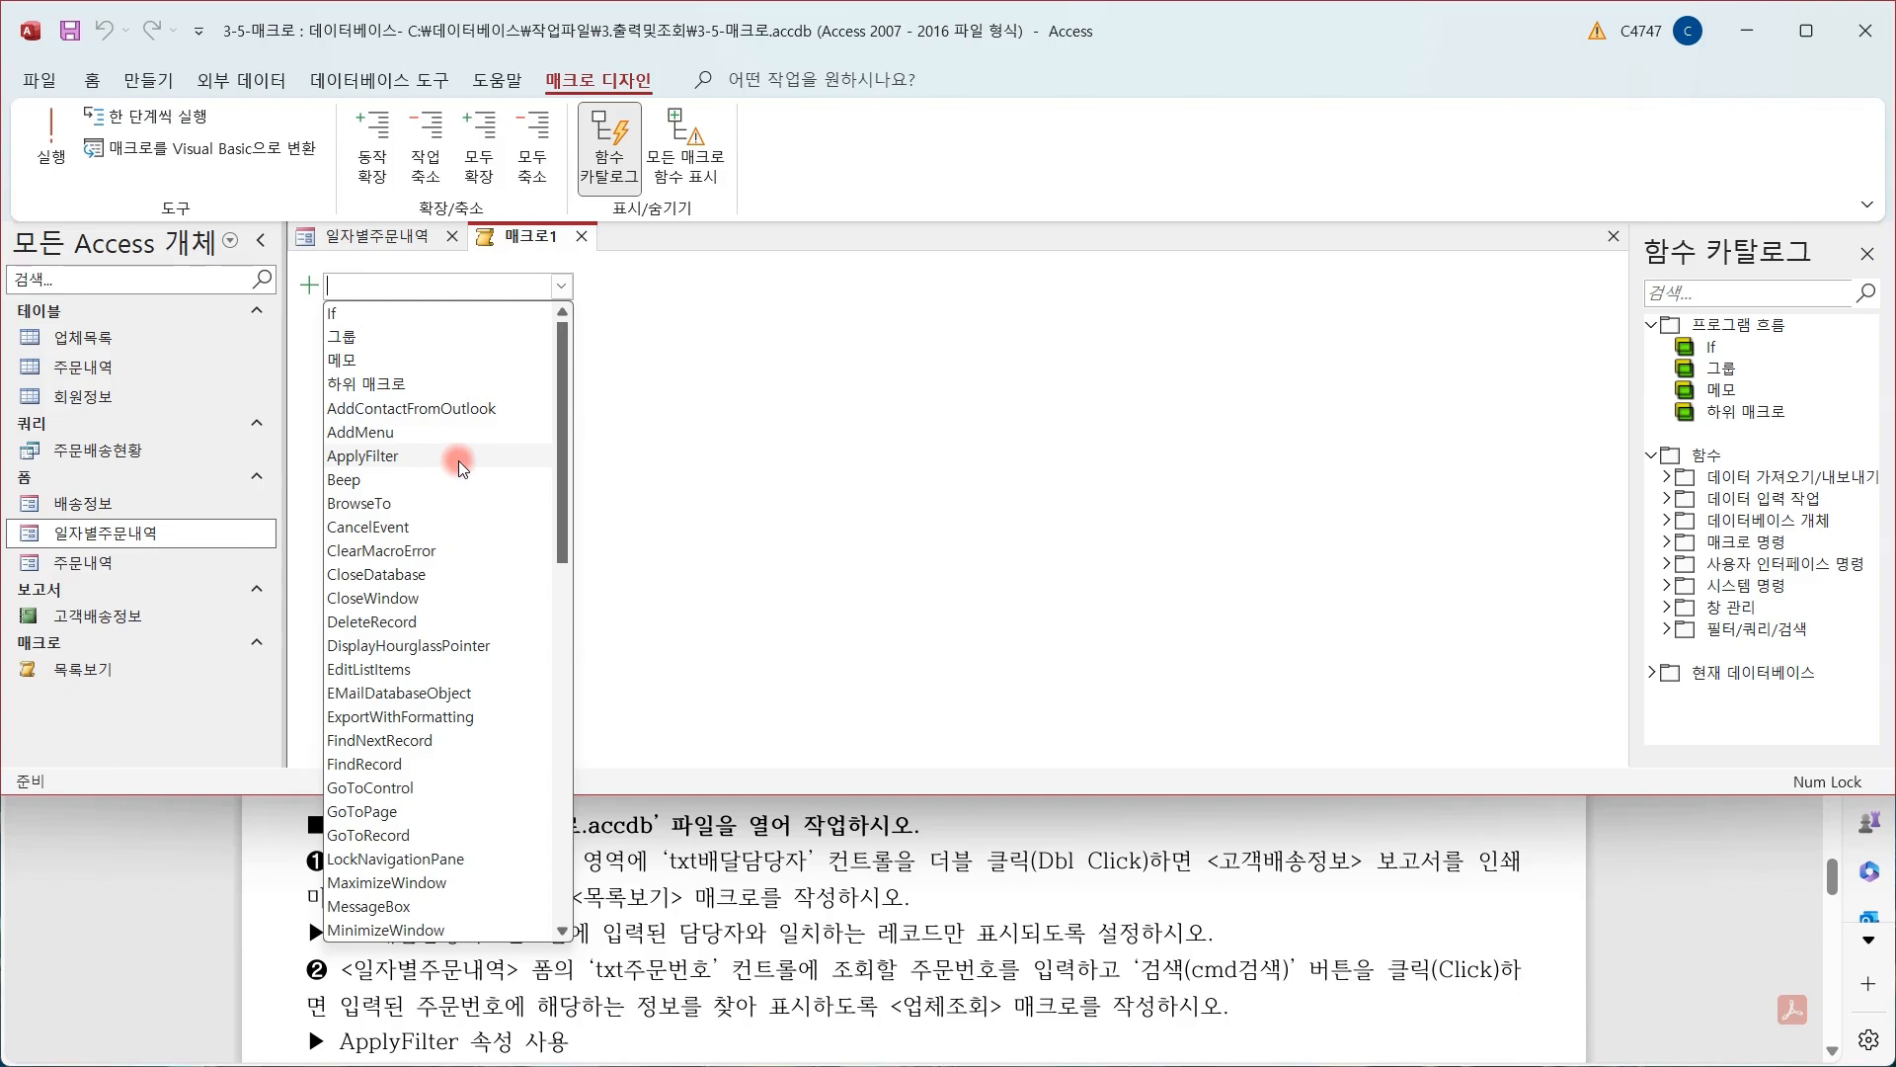
{"action": "left_click", "coordinate": [459, 460]}
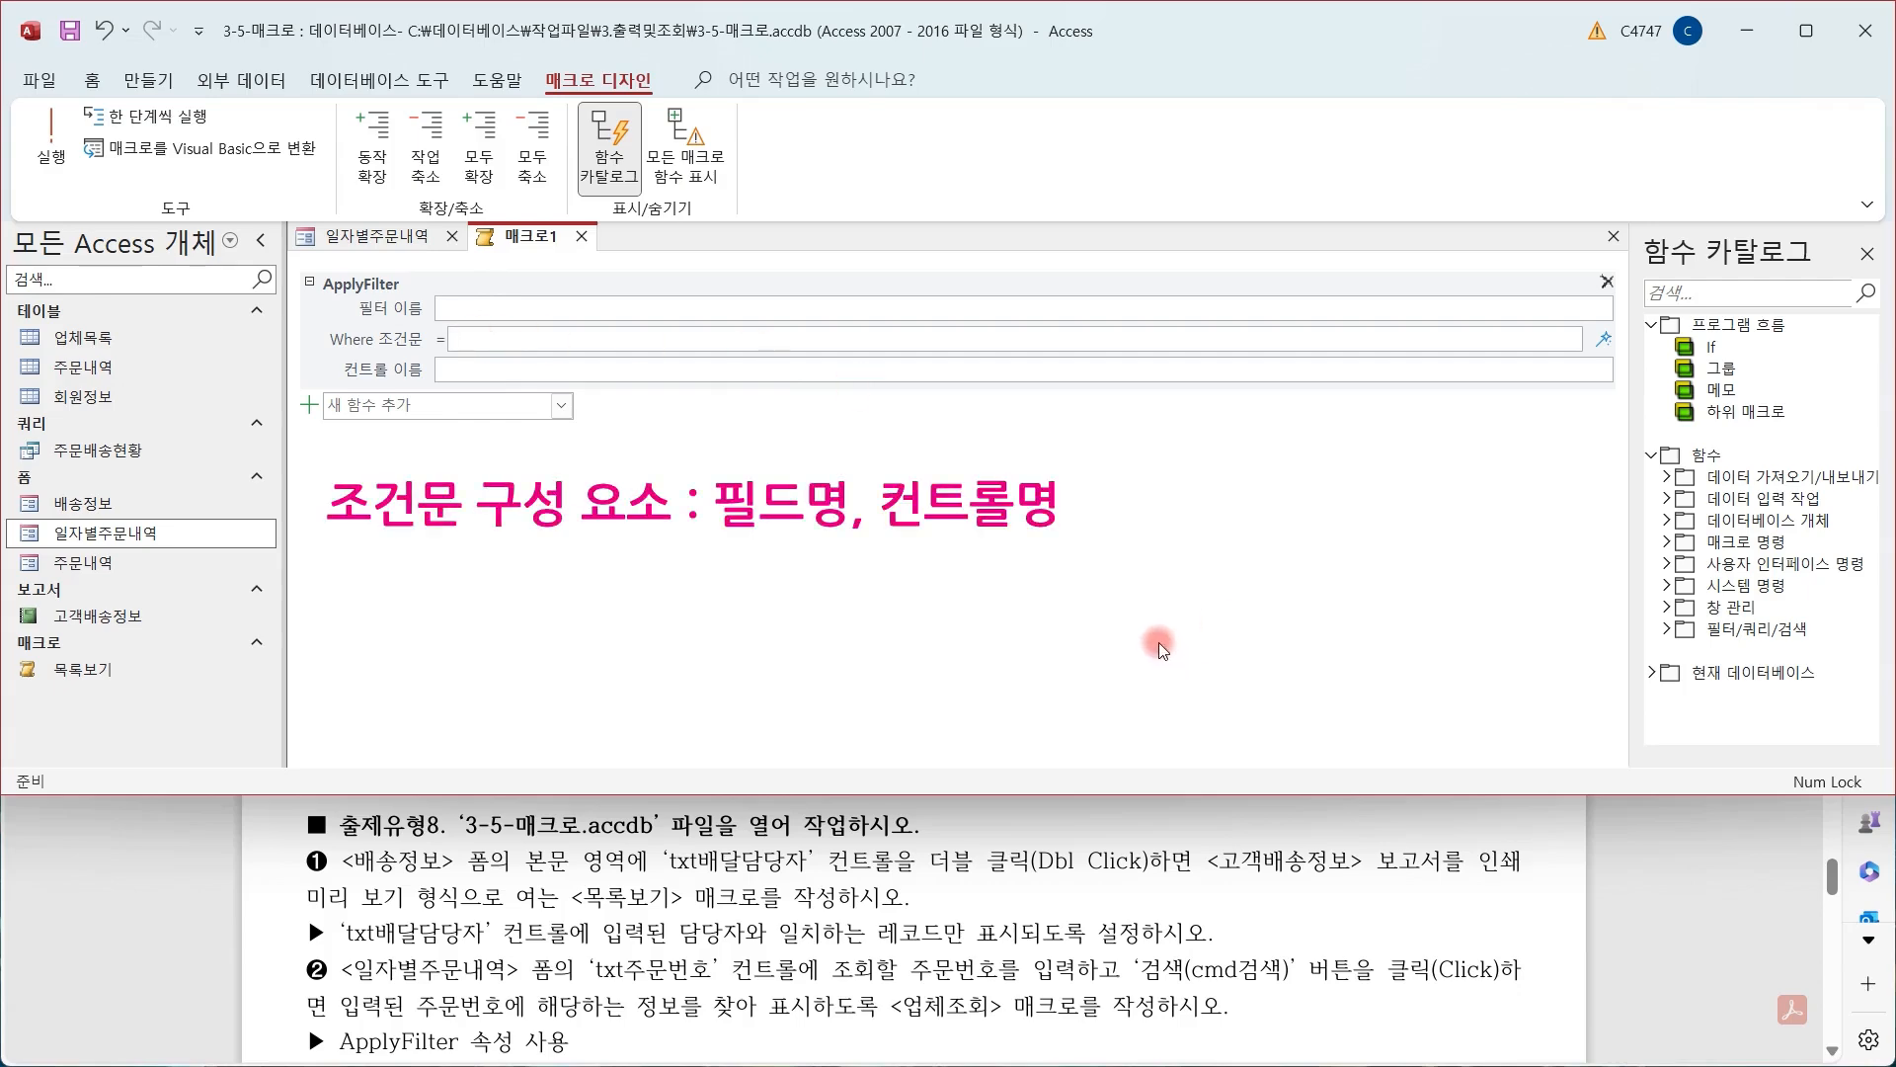
Build the ApplyFilter Where condition as 주문번호= Forms![일자별주문내역]![txt주문번호] using the Expression Builder
{"action": "left_click", "coordinate": [1608, 346]}
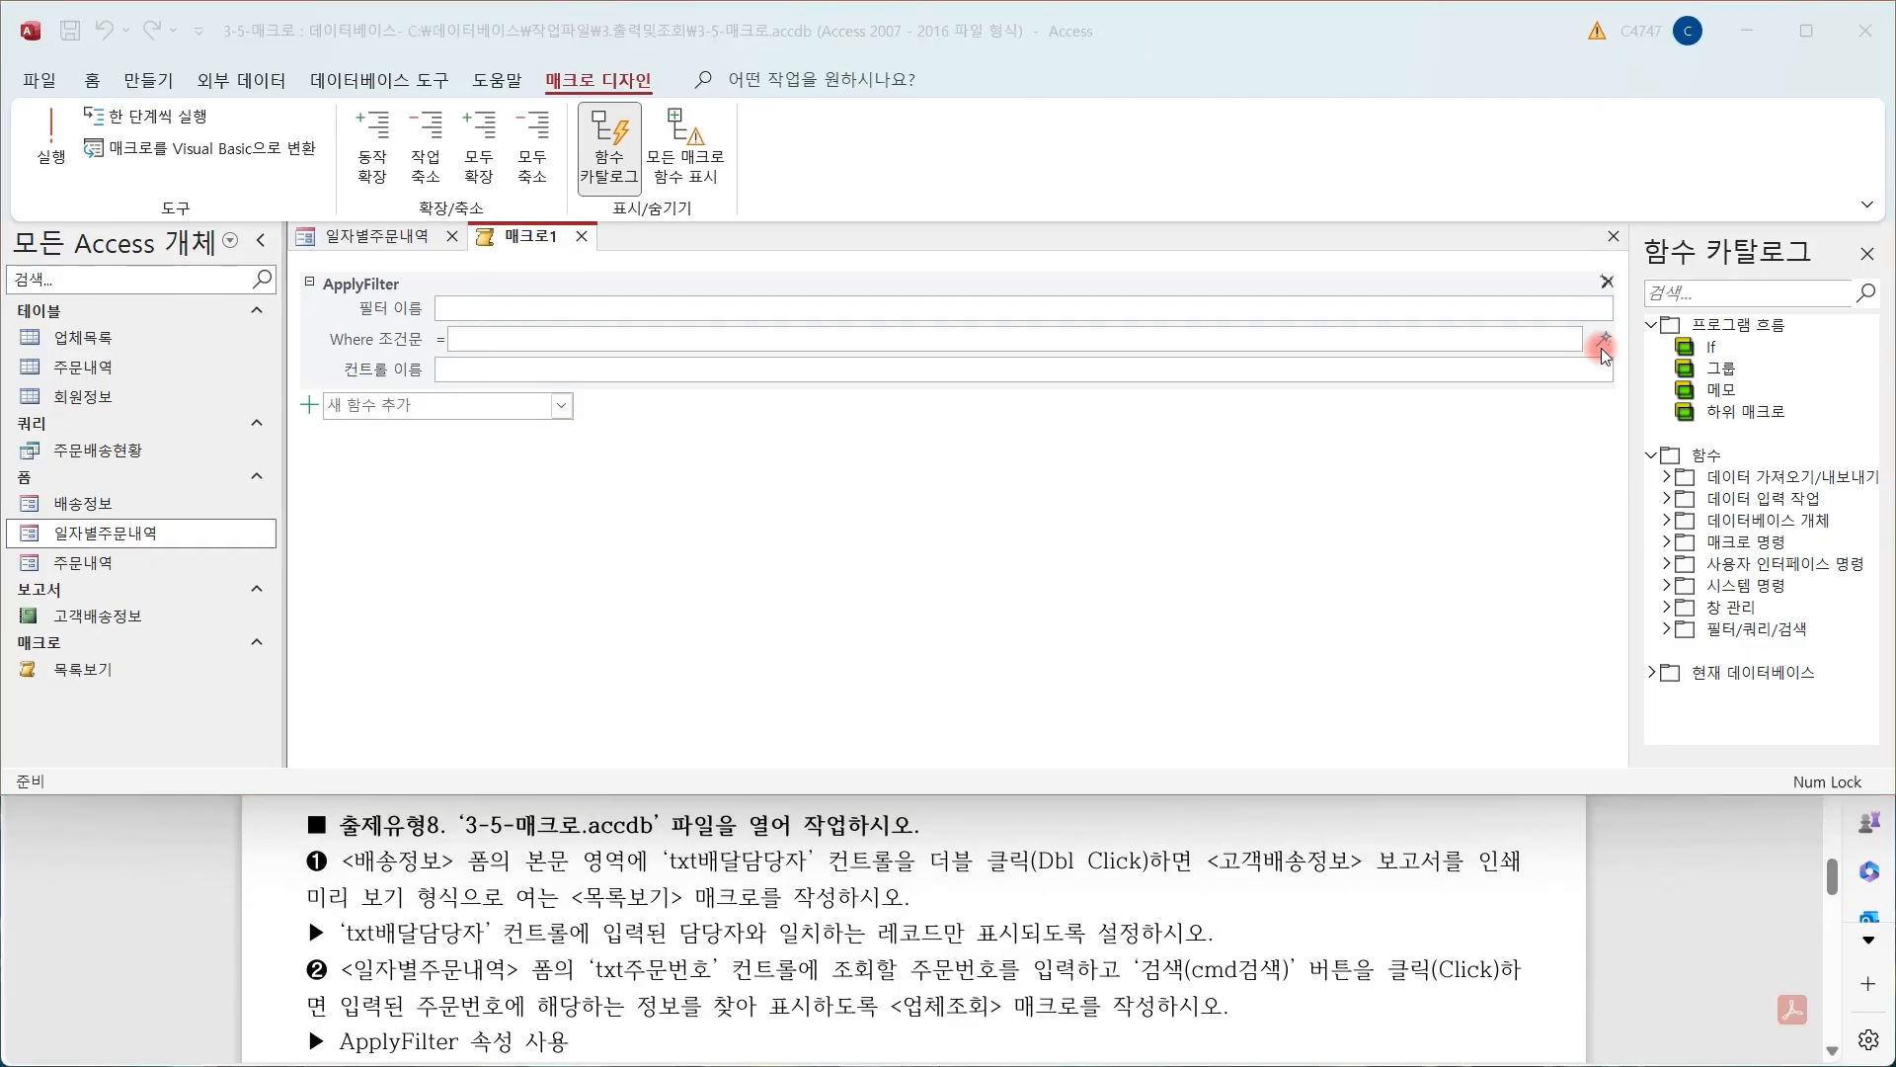
{"action": "left_click", "coordinate": [1602, 345]}
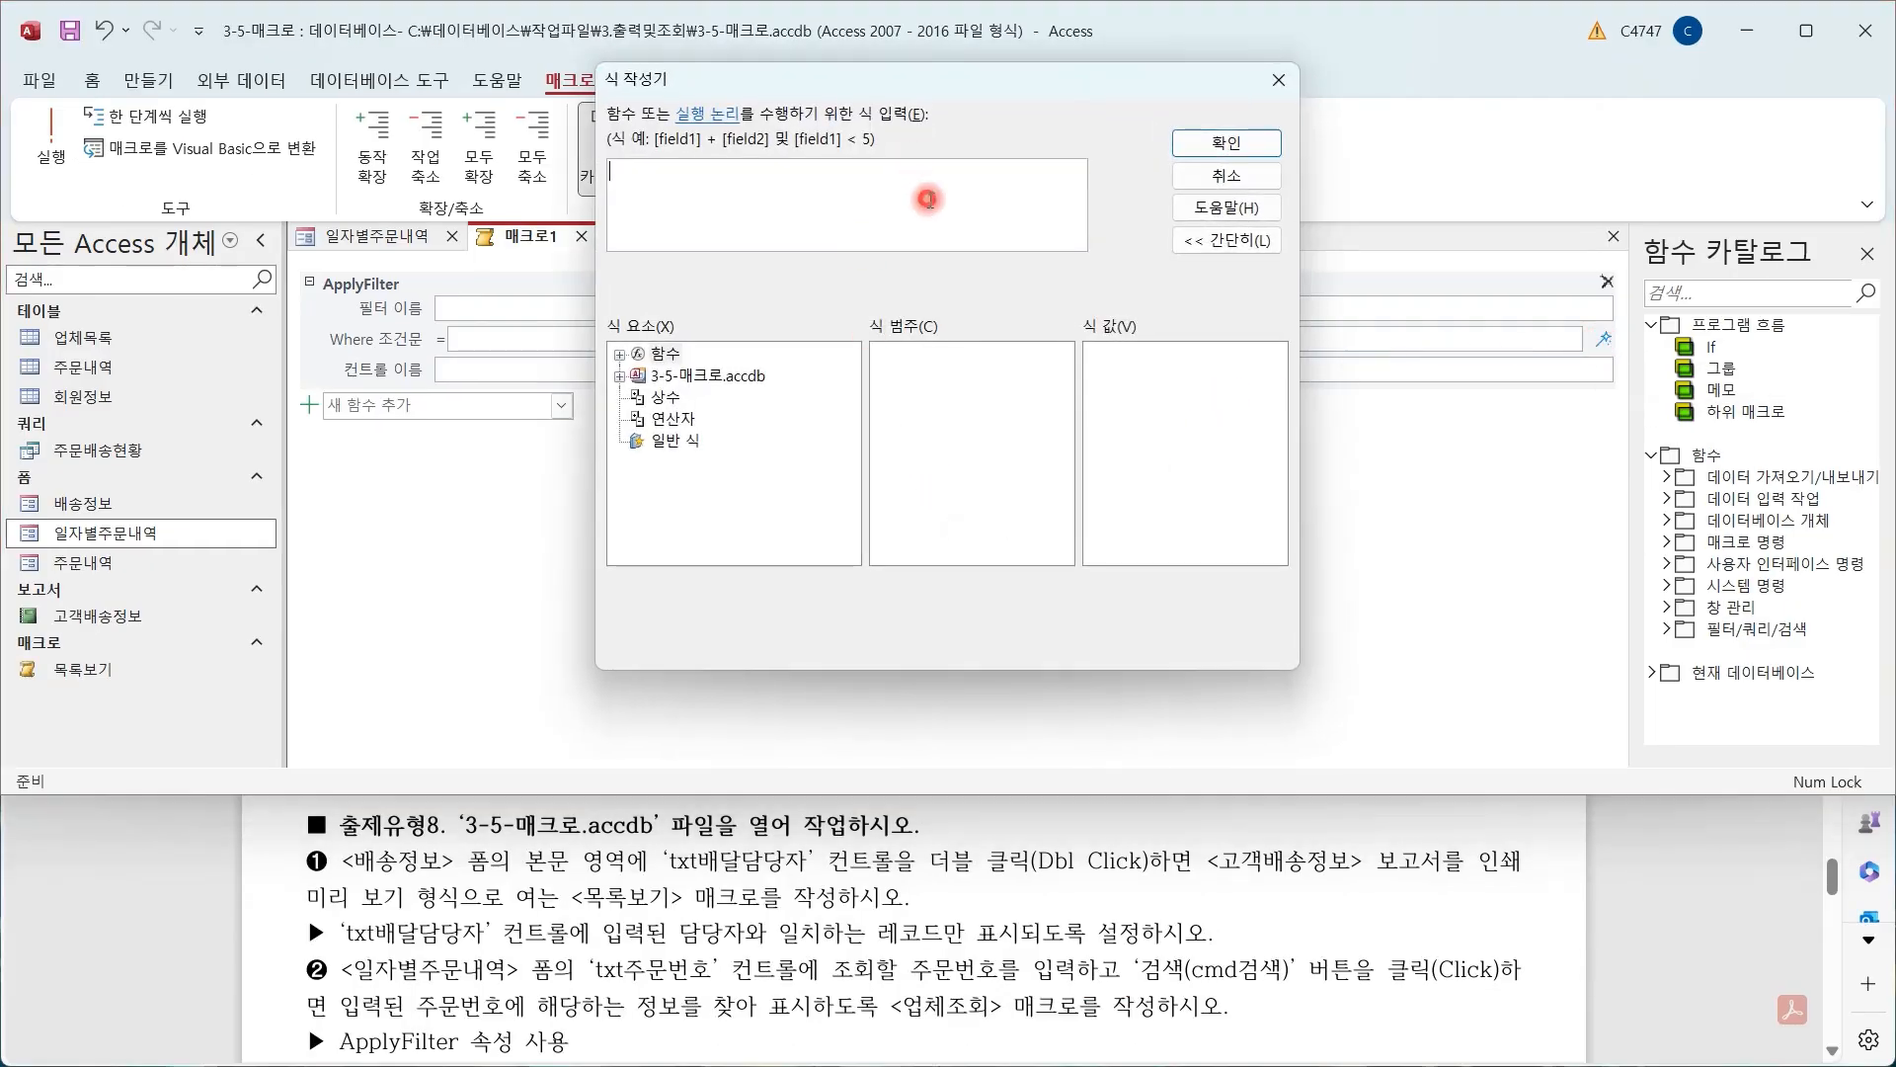
{"action": "left_click", "coordinate": [928, 200]}
{"action": "type", "text": "주문번호="}
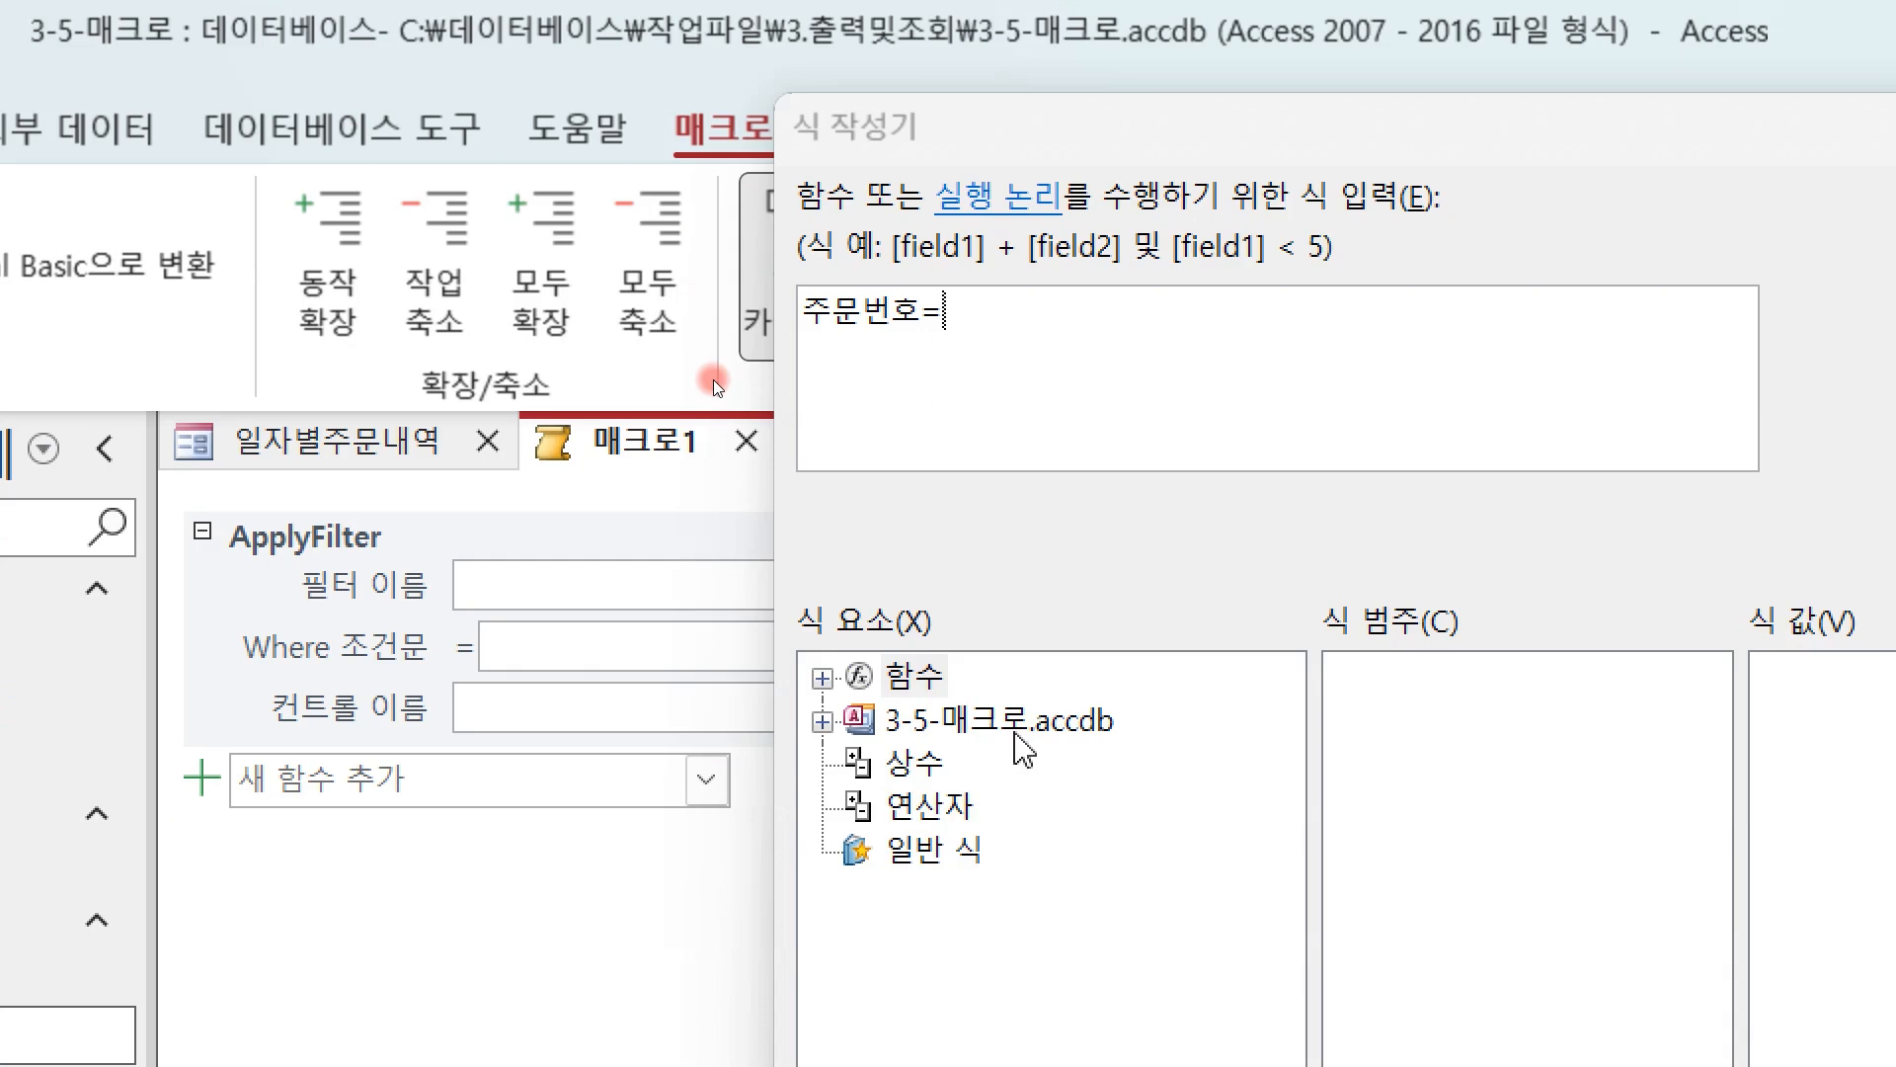
{"action": "double_click", "coordinate": [1006, 724]}
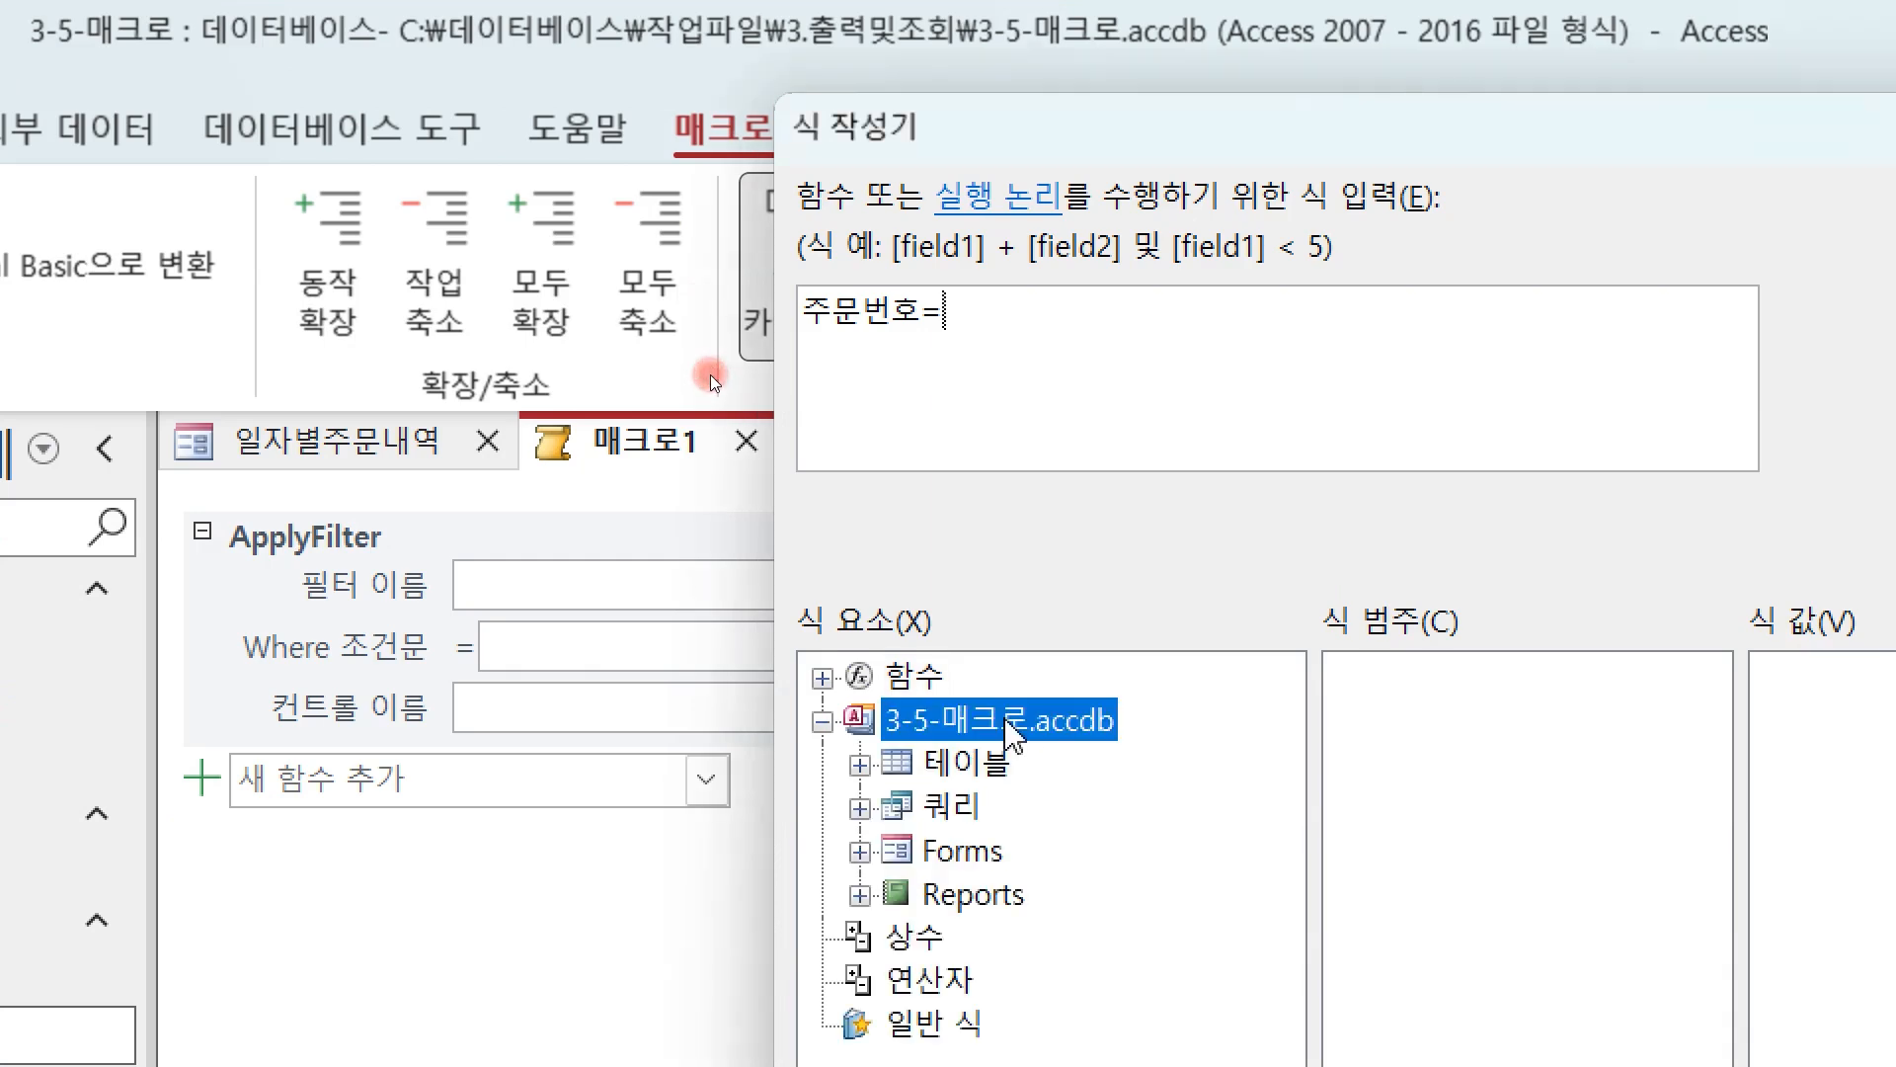
{"action": "double_click", "coordinate": [950, 854]}
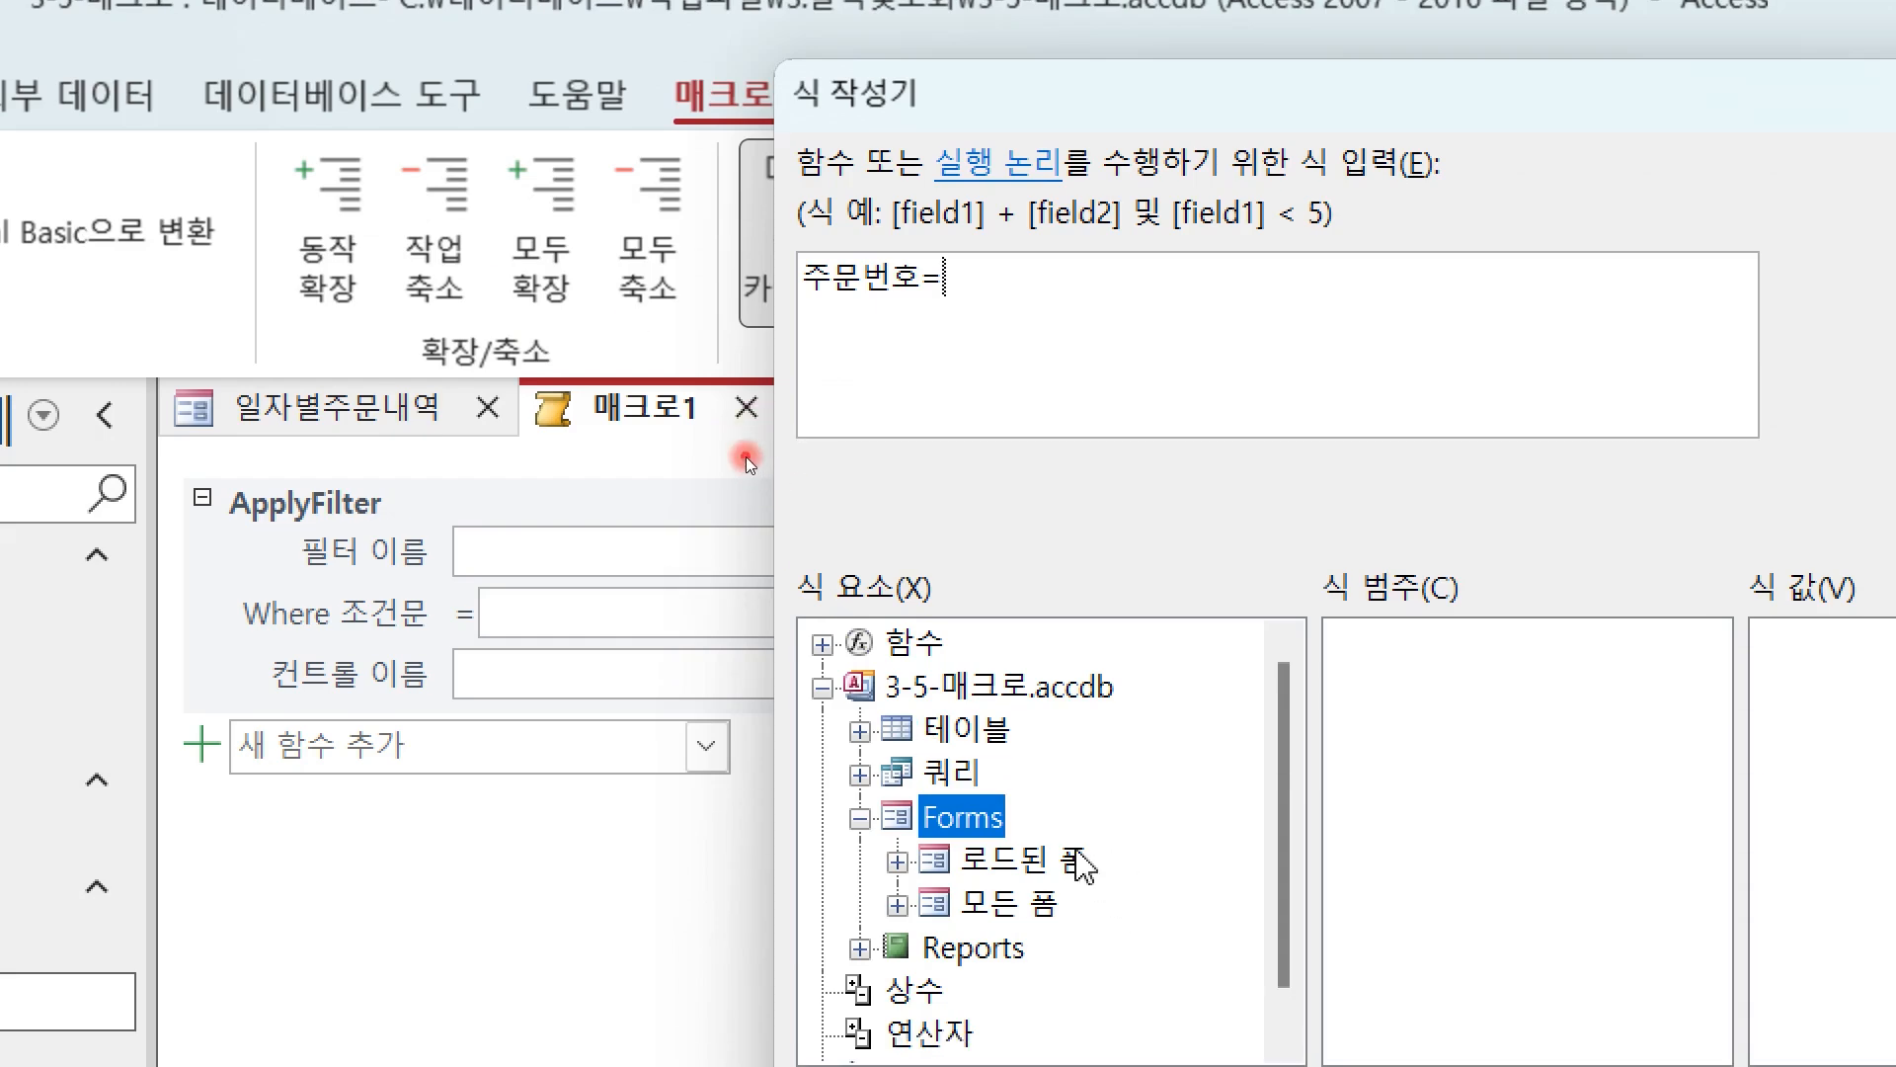
{"action": "double_click", "coordinate": [1079, 857]}
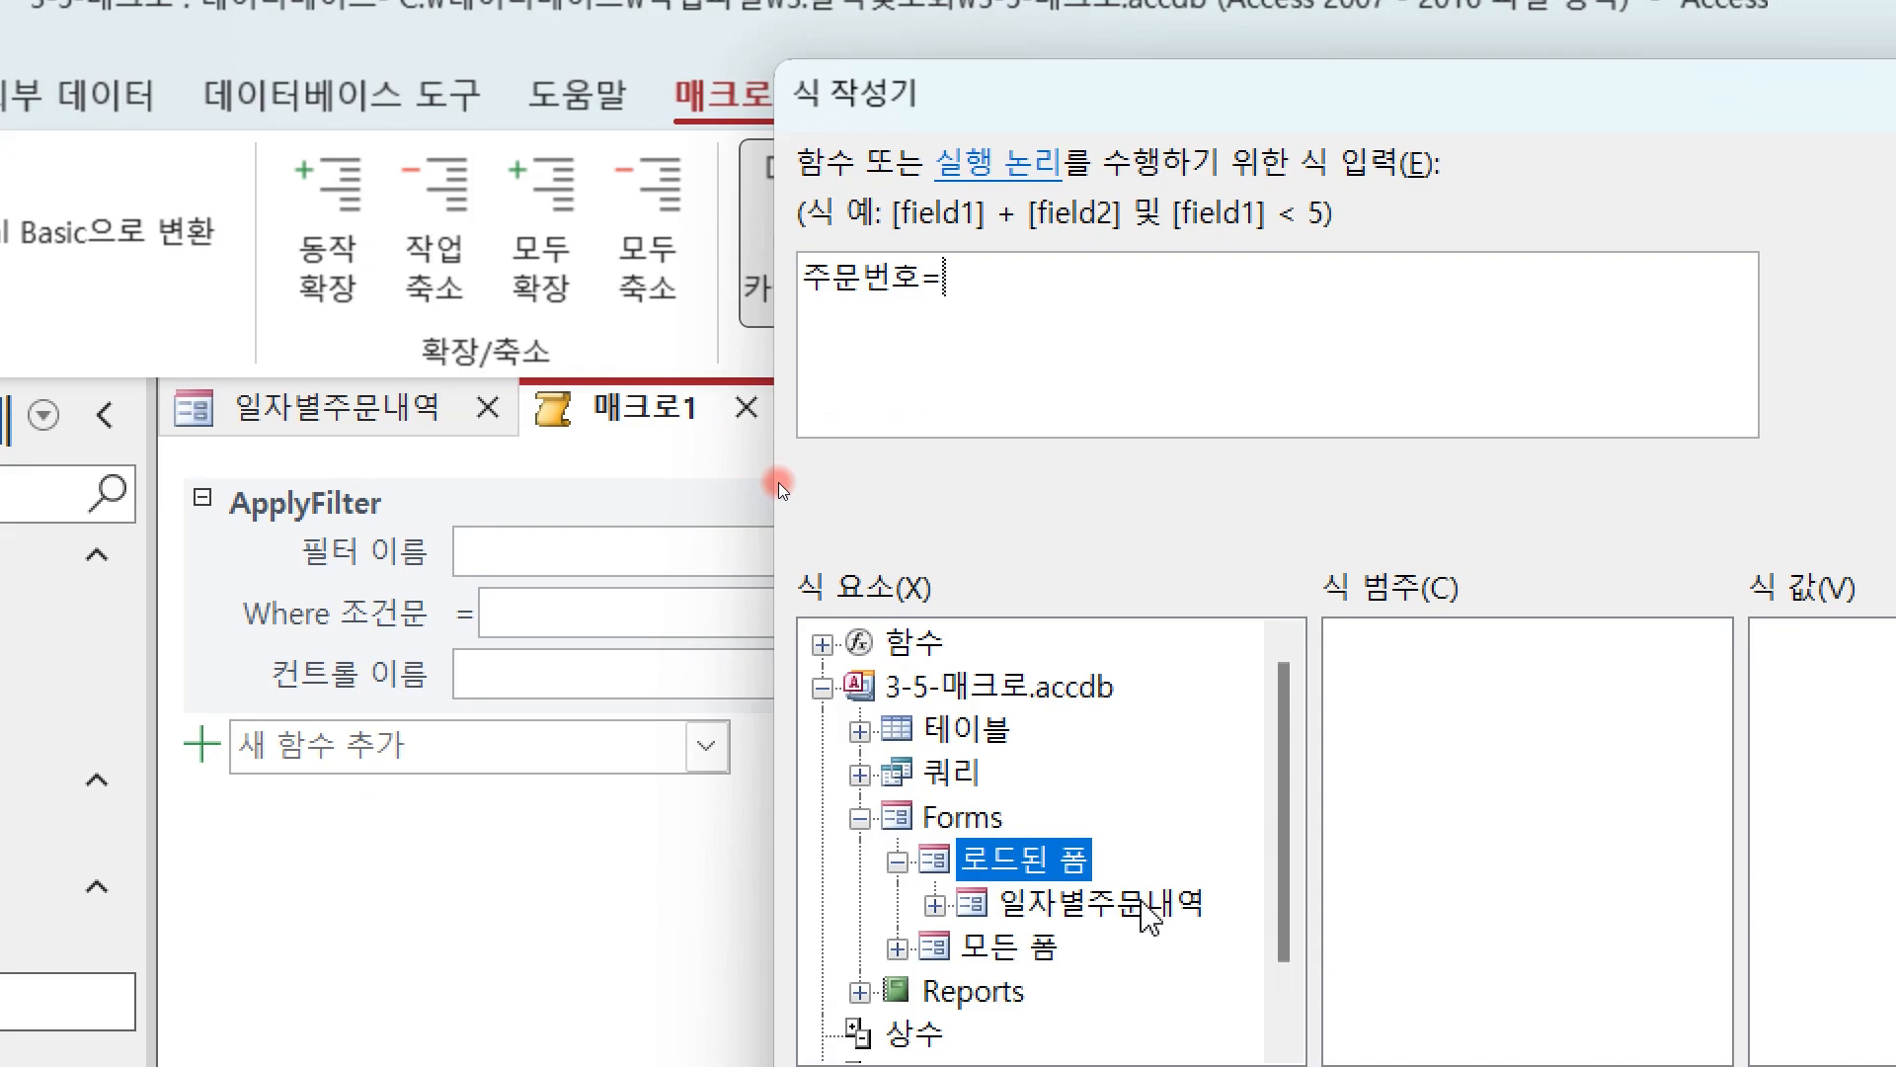
{"action": "double_click", "coordinate": [1144, 901]}
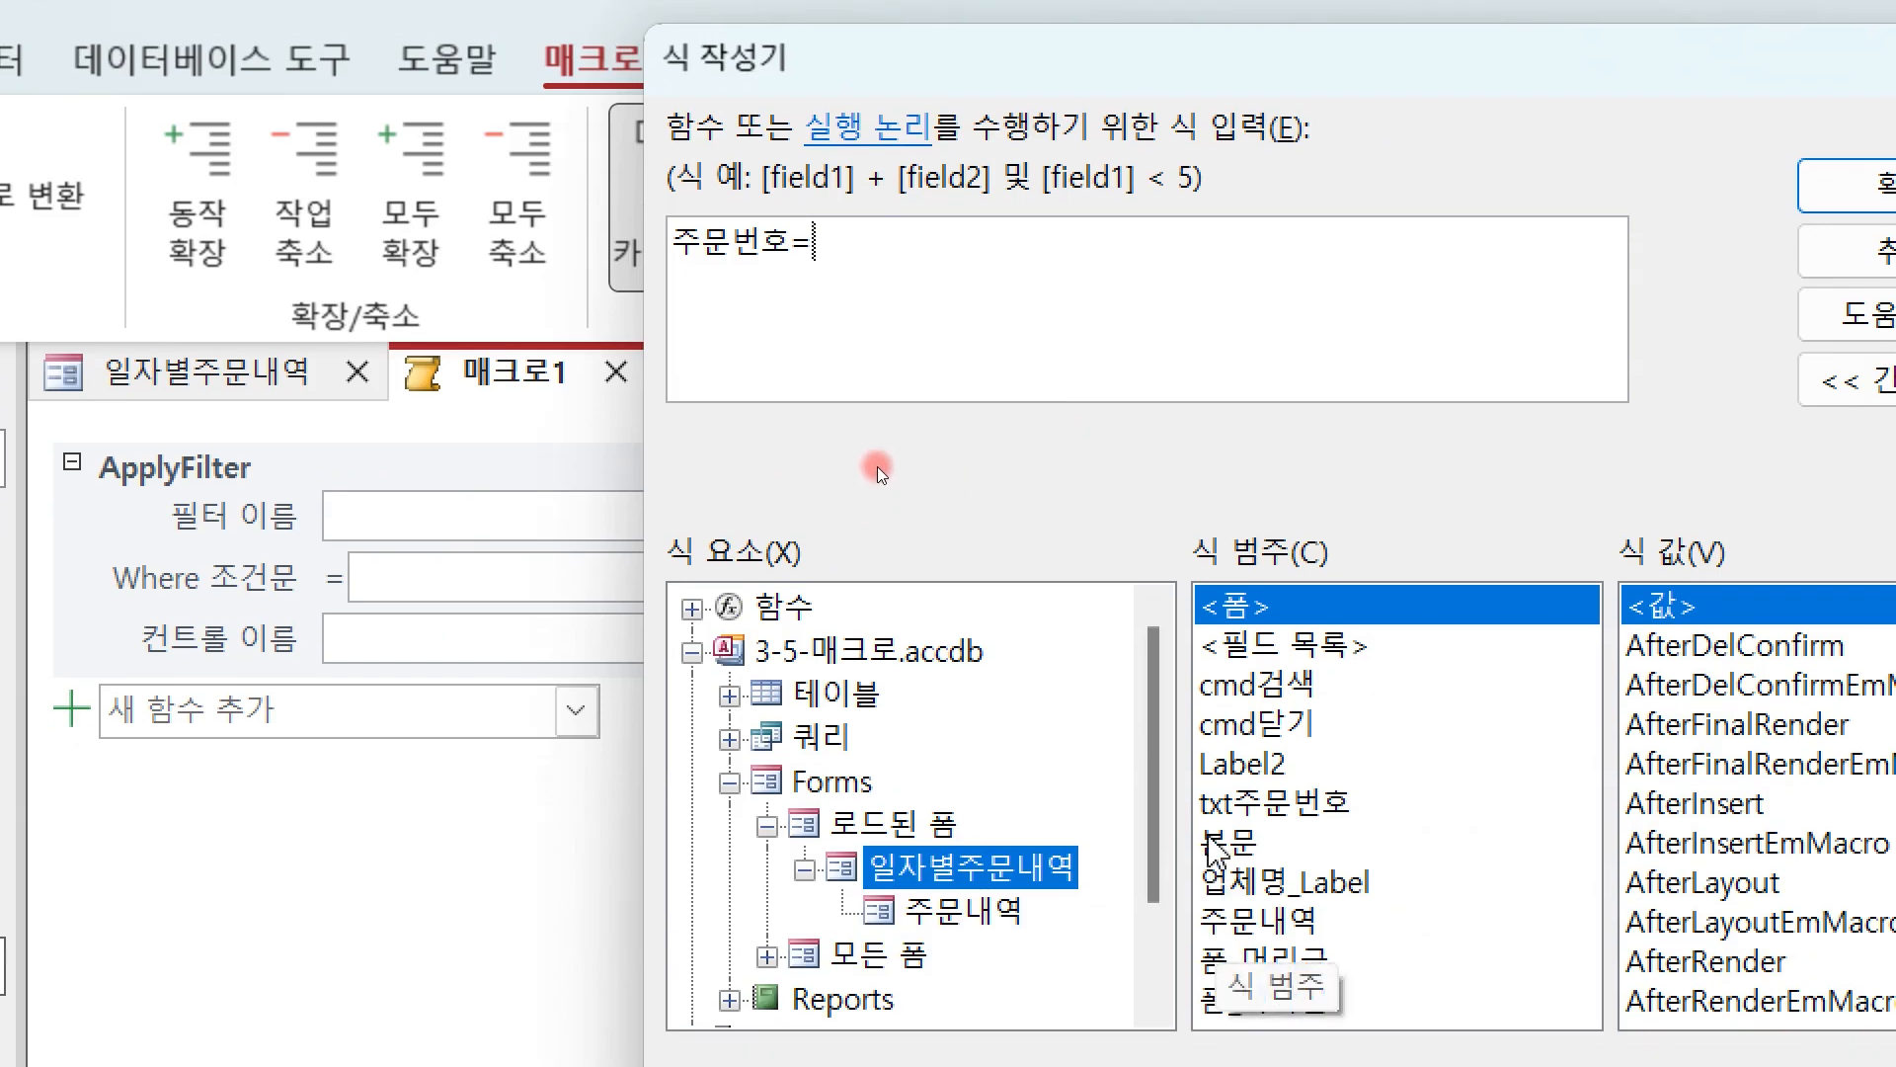
{"action": "left_click", "coordinate": [1227, 805]}
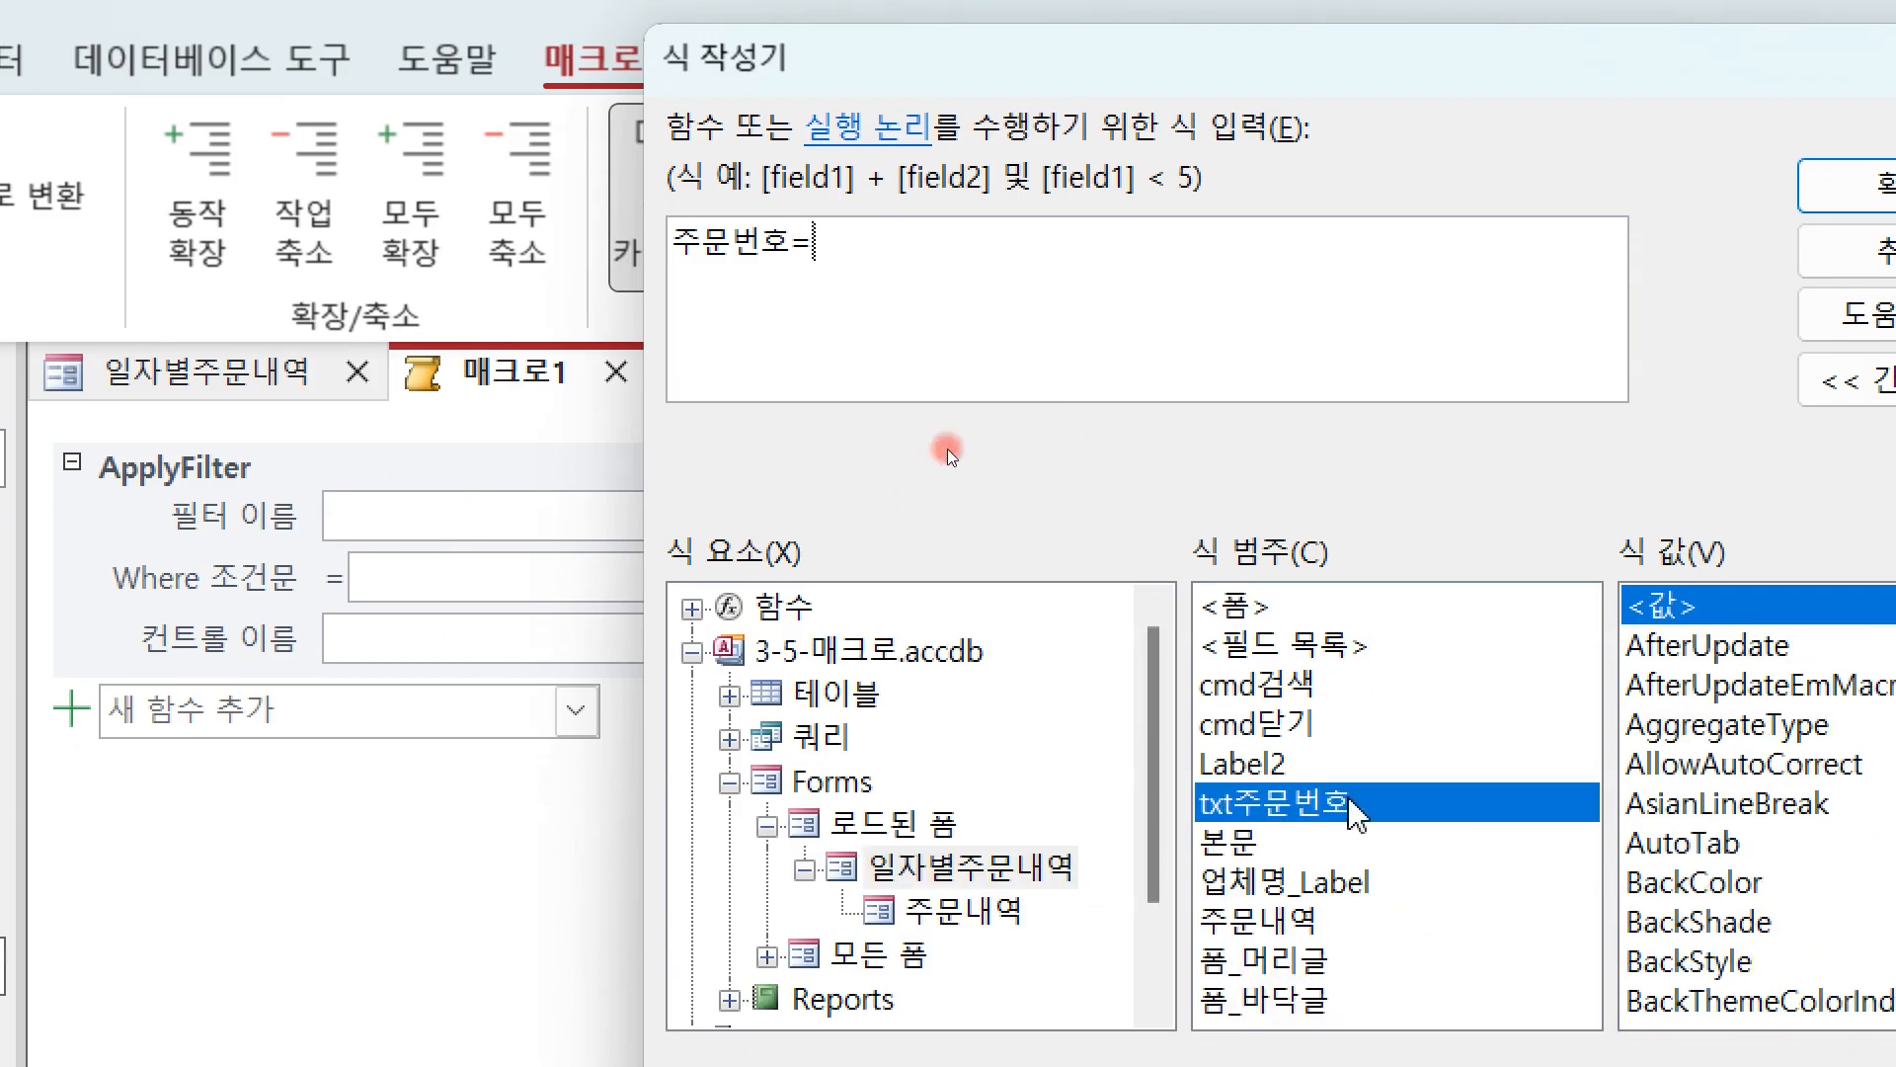
{"action": "double_click", "coordinate": [1428, 813]}
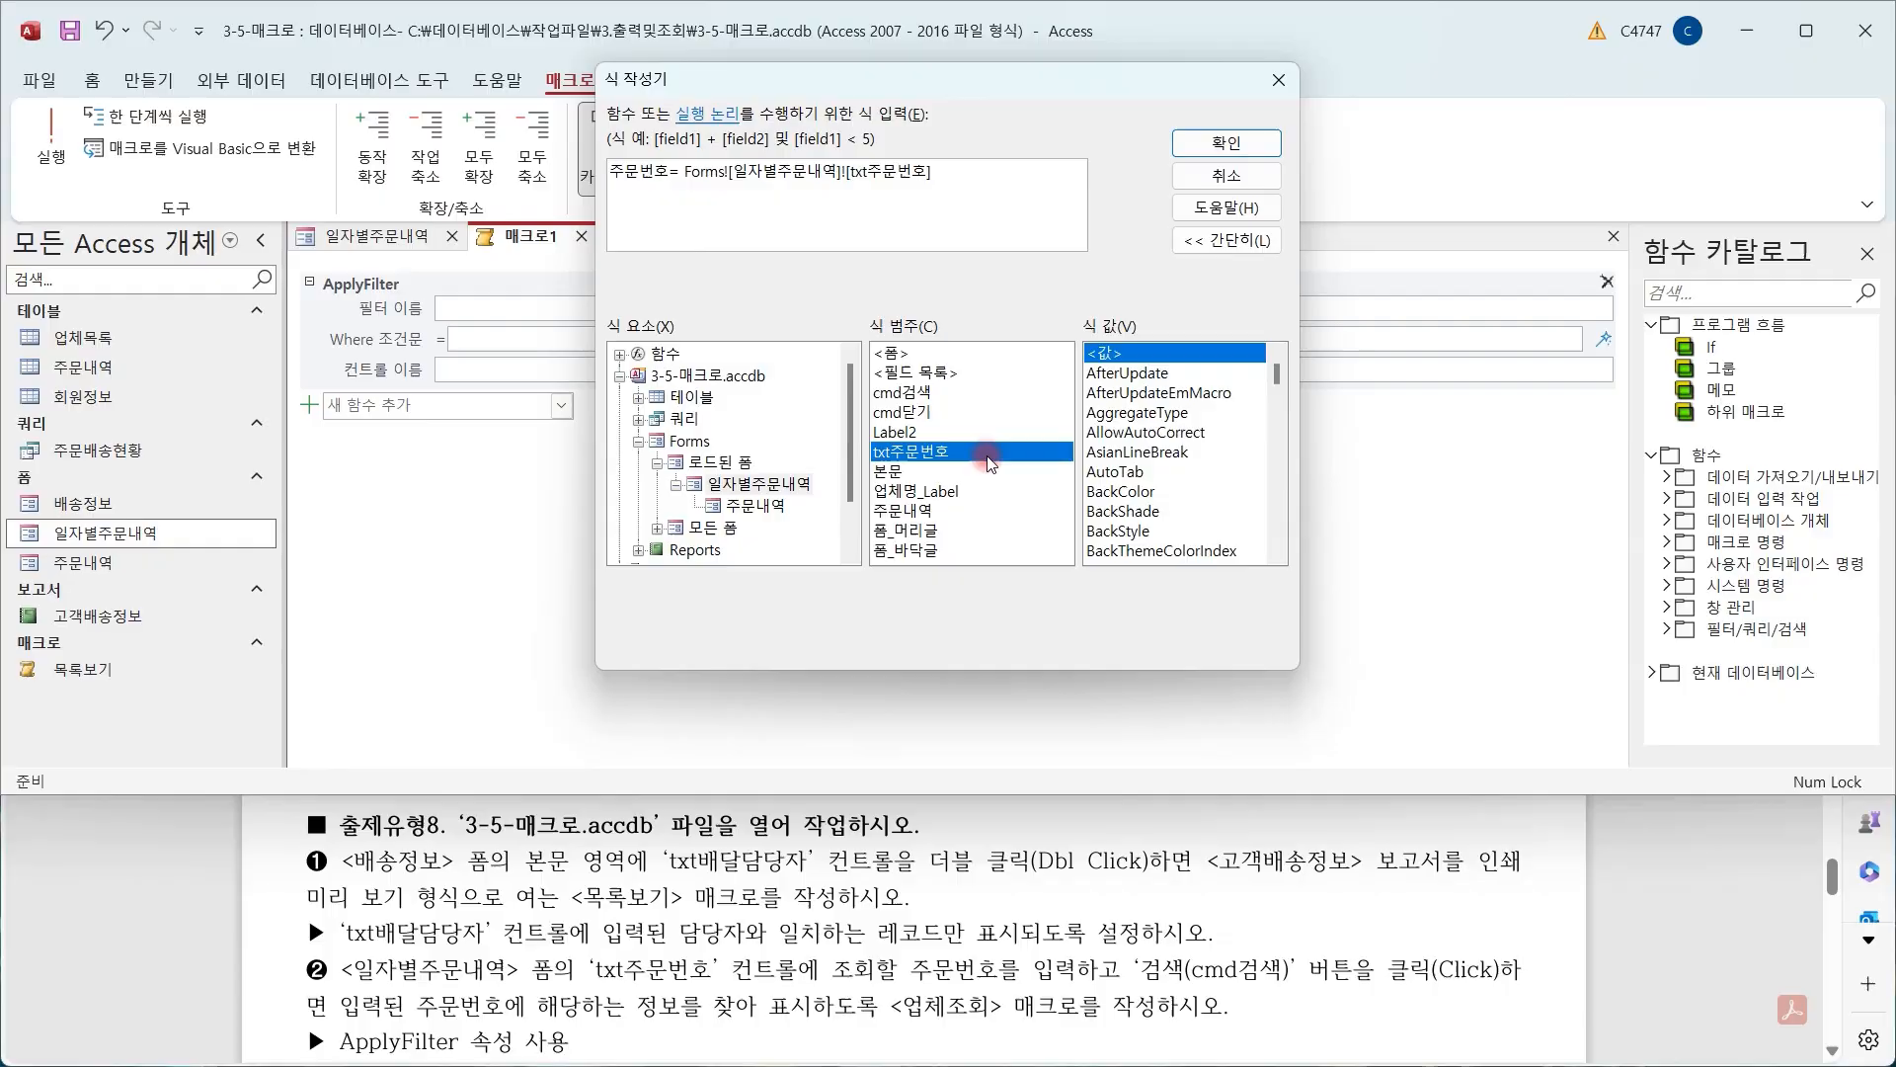
{"action": "left_click", "coordinate": [1213, 146]}
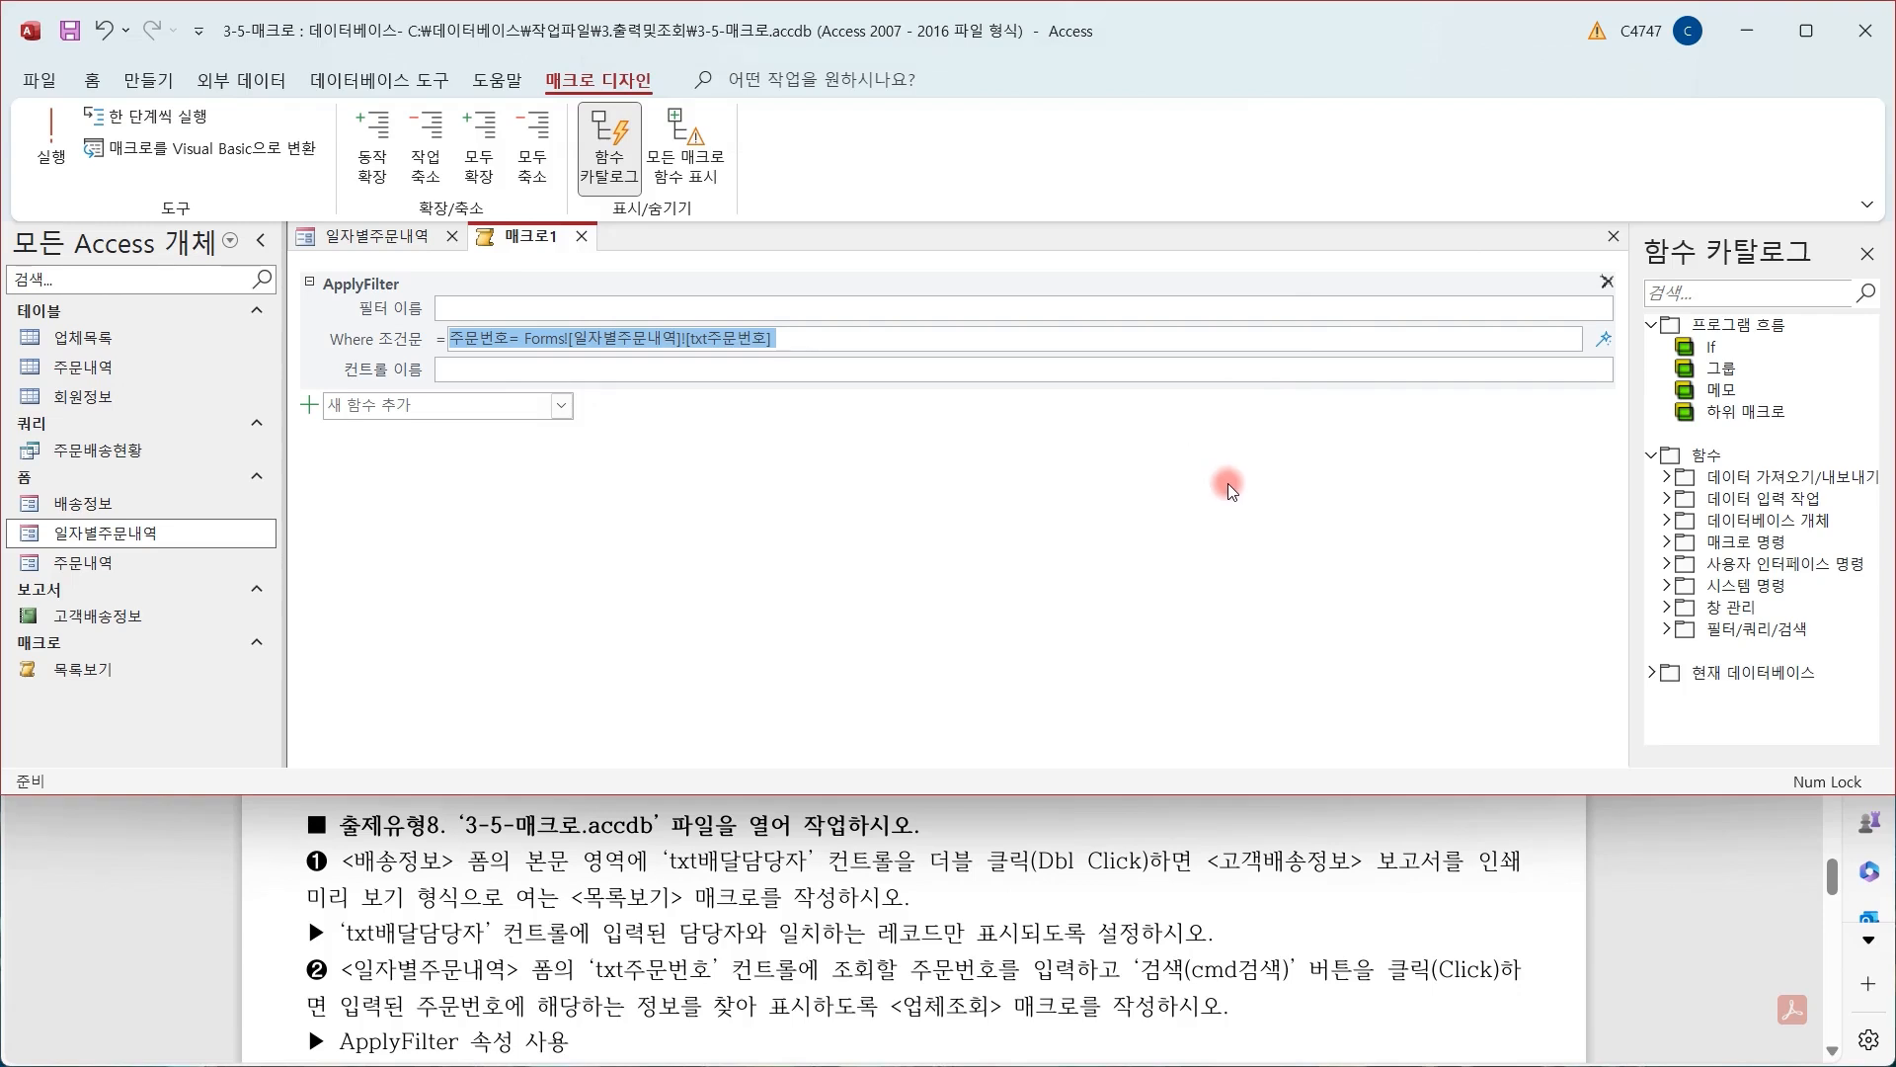
Save the macro under the name 업체조회 and close it
{"action": "right_click", "coordinate": [542, 237]}
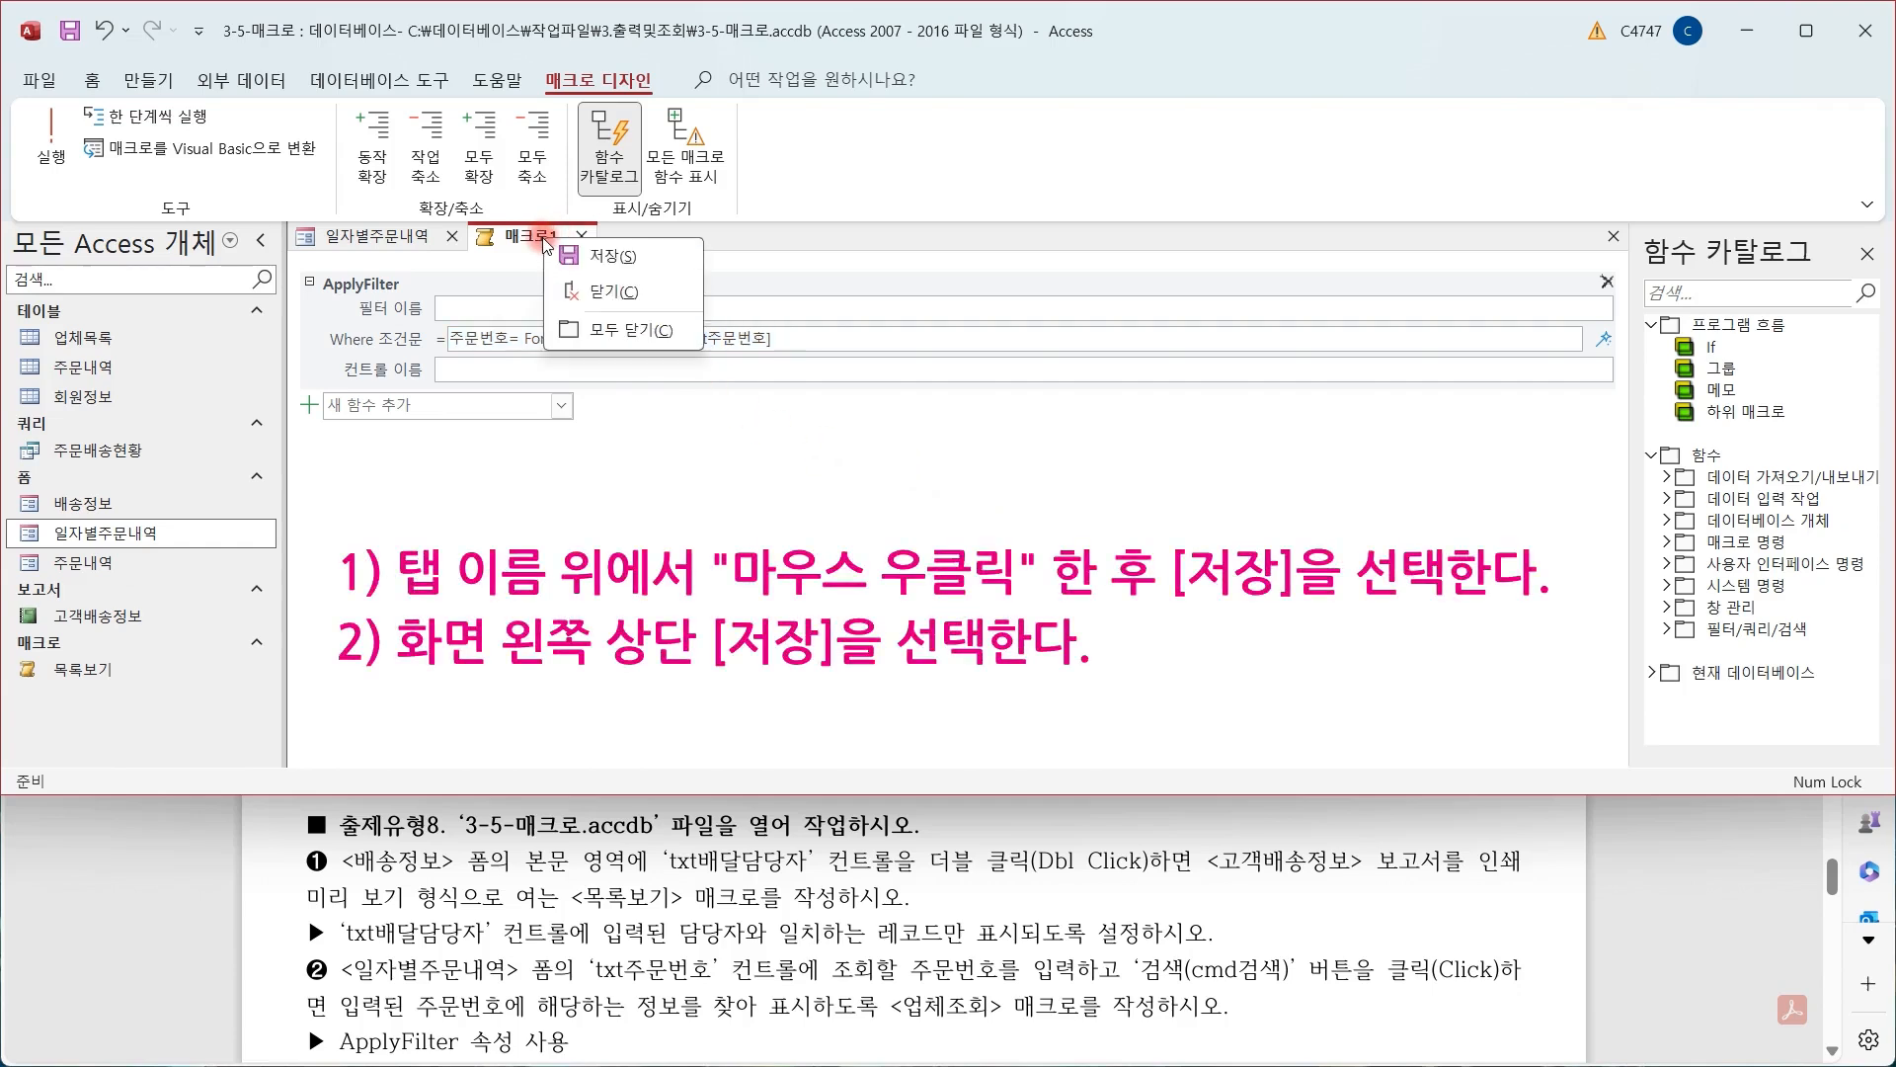
{"action": "left_click", "coordinate": [613, 270]}
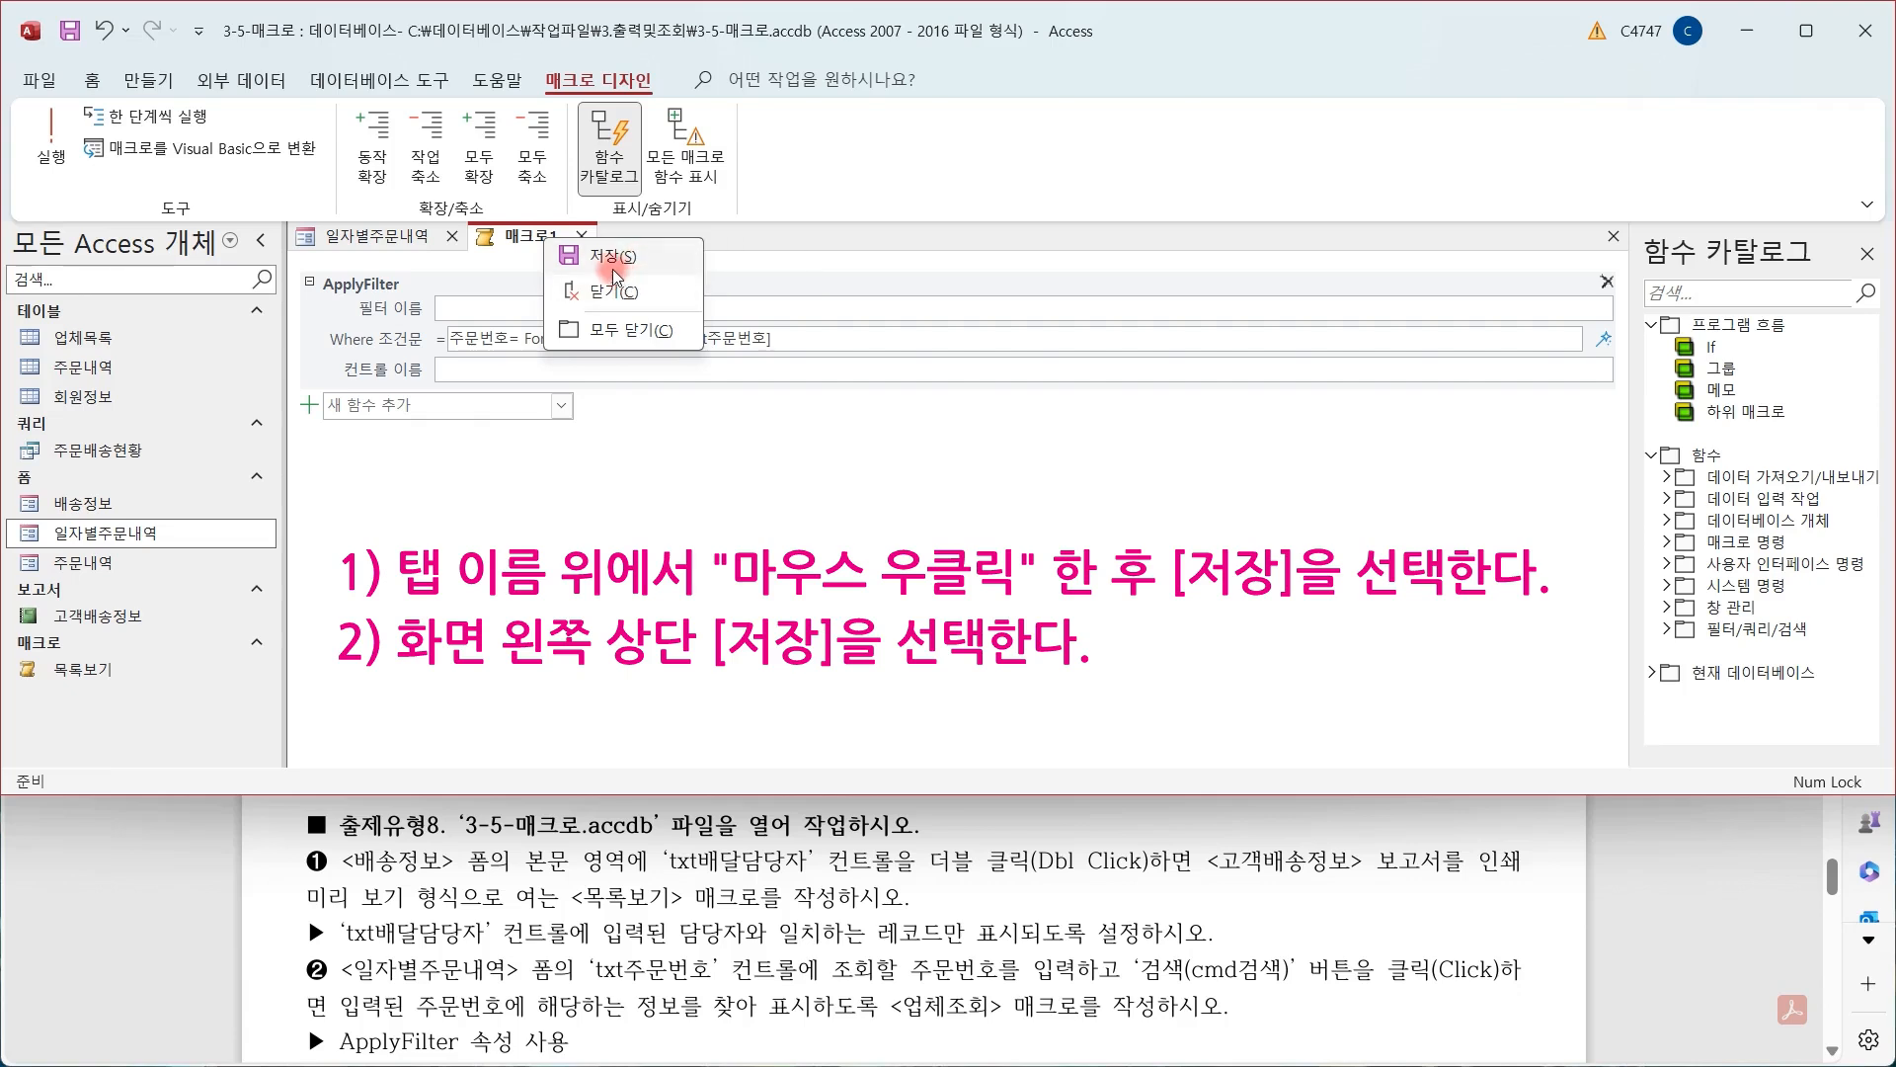
{"action": "left_click", "coordinate": [70, 31]}
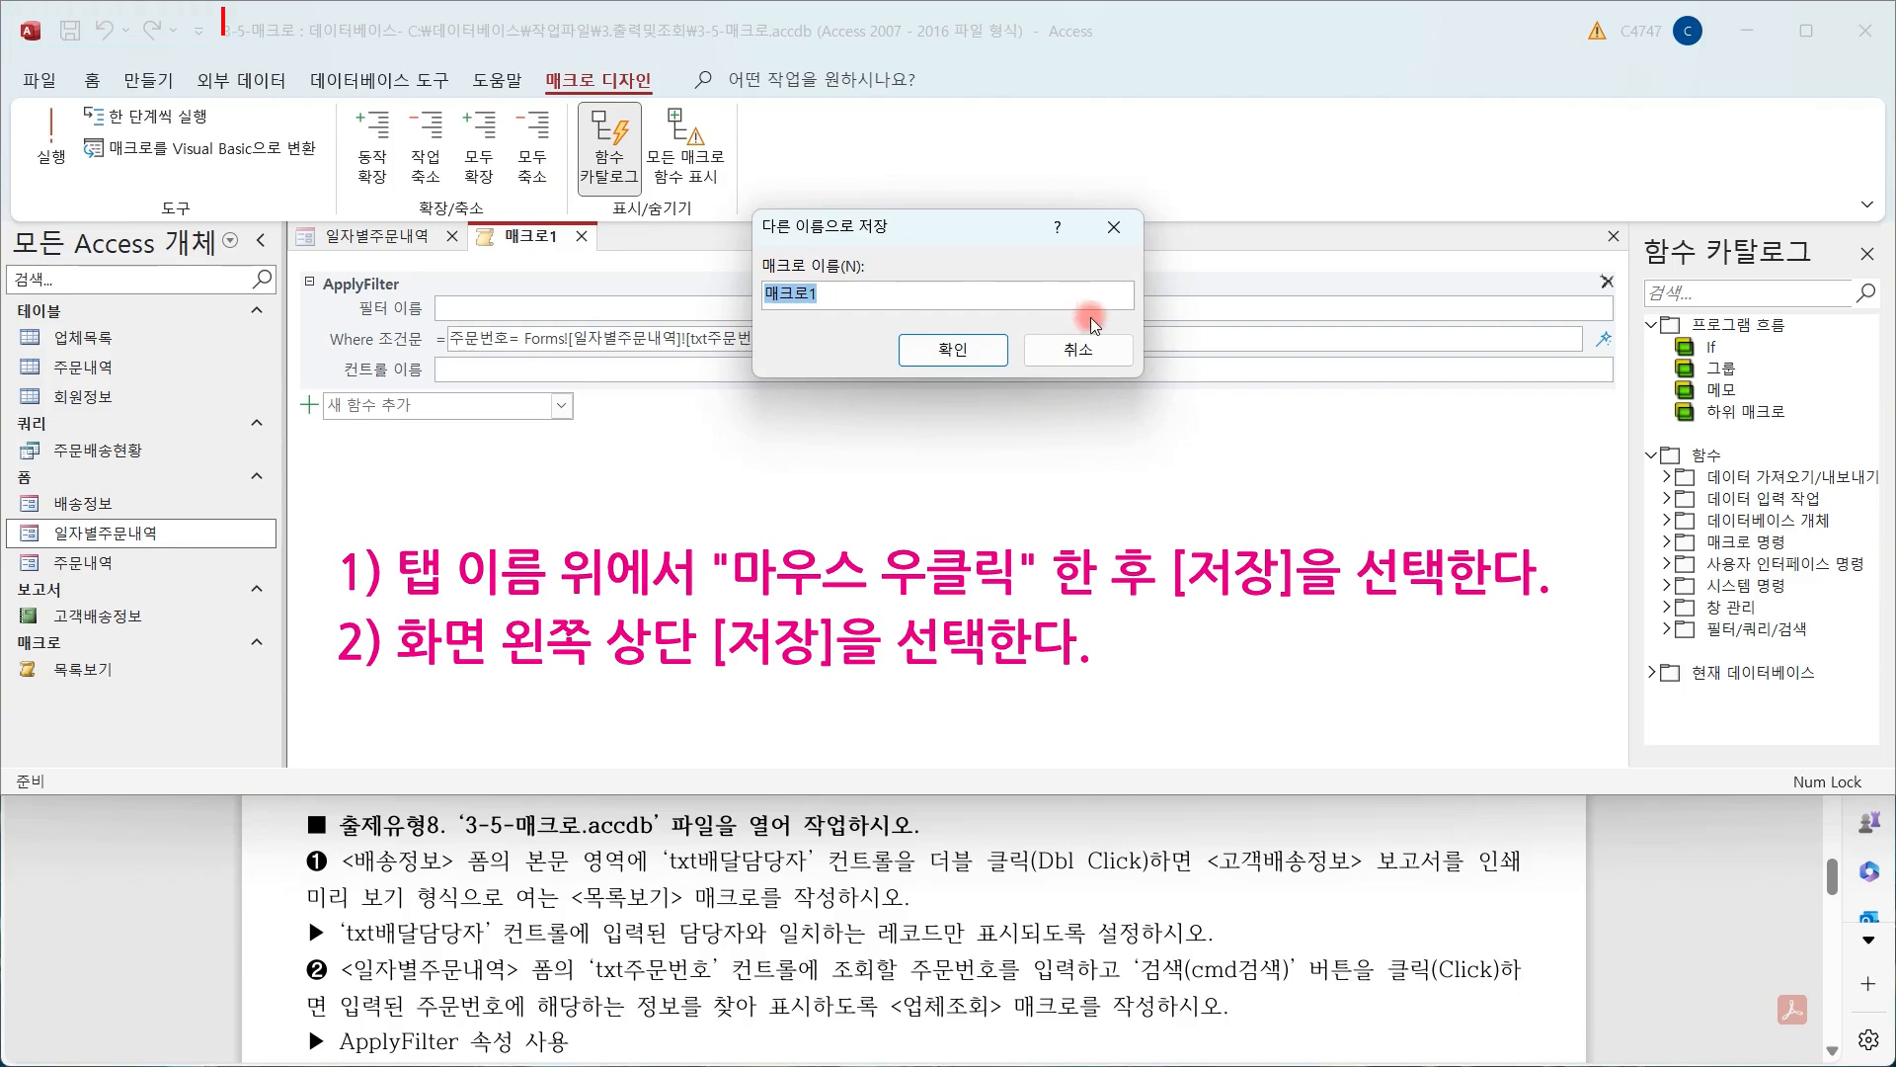
{"action": "type", "text": "업체조회"}
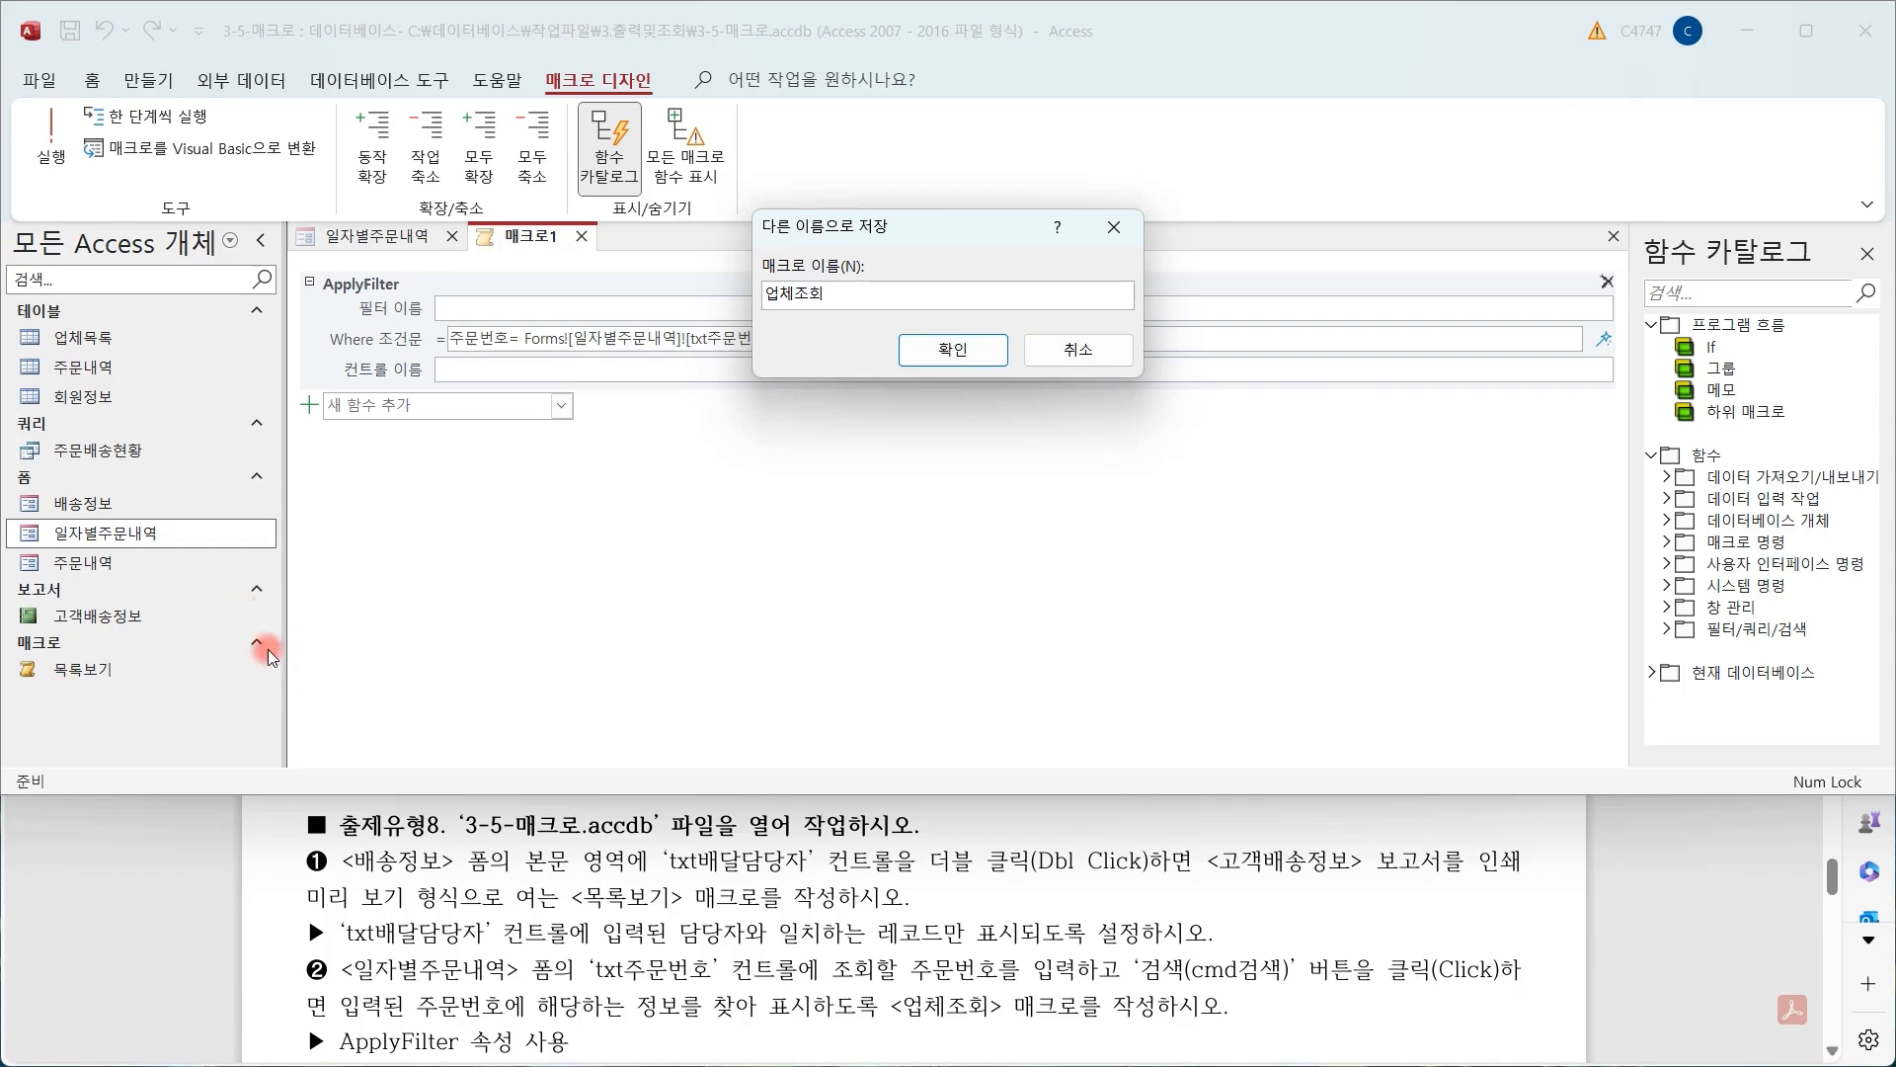
{"action": "left_click", "coordinate": [991, 358]}
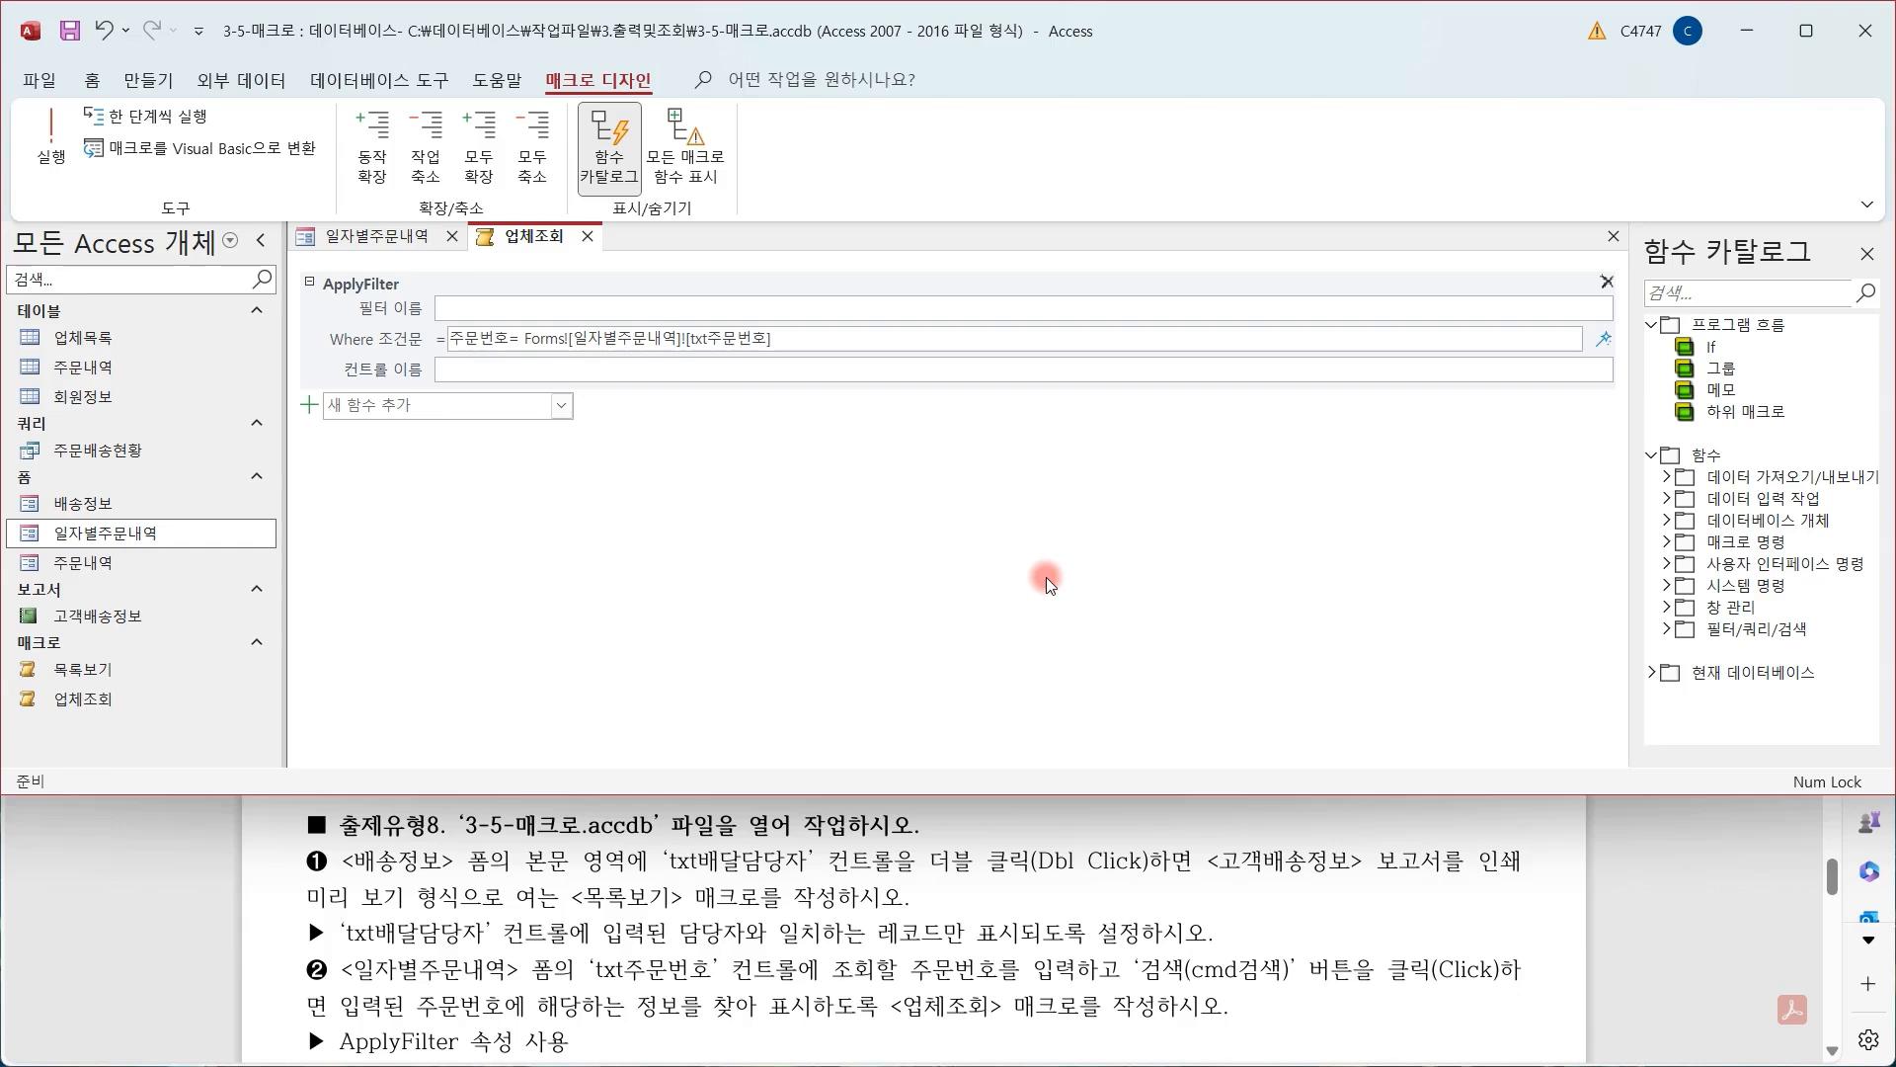
{"action": "left_click", "coordinate": [588, 237]}
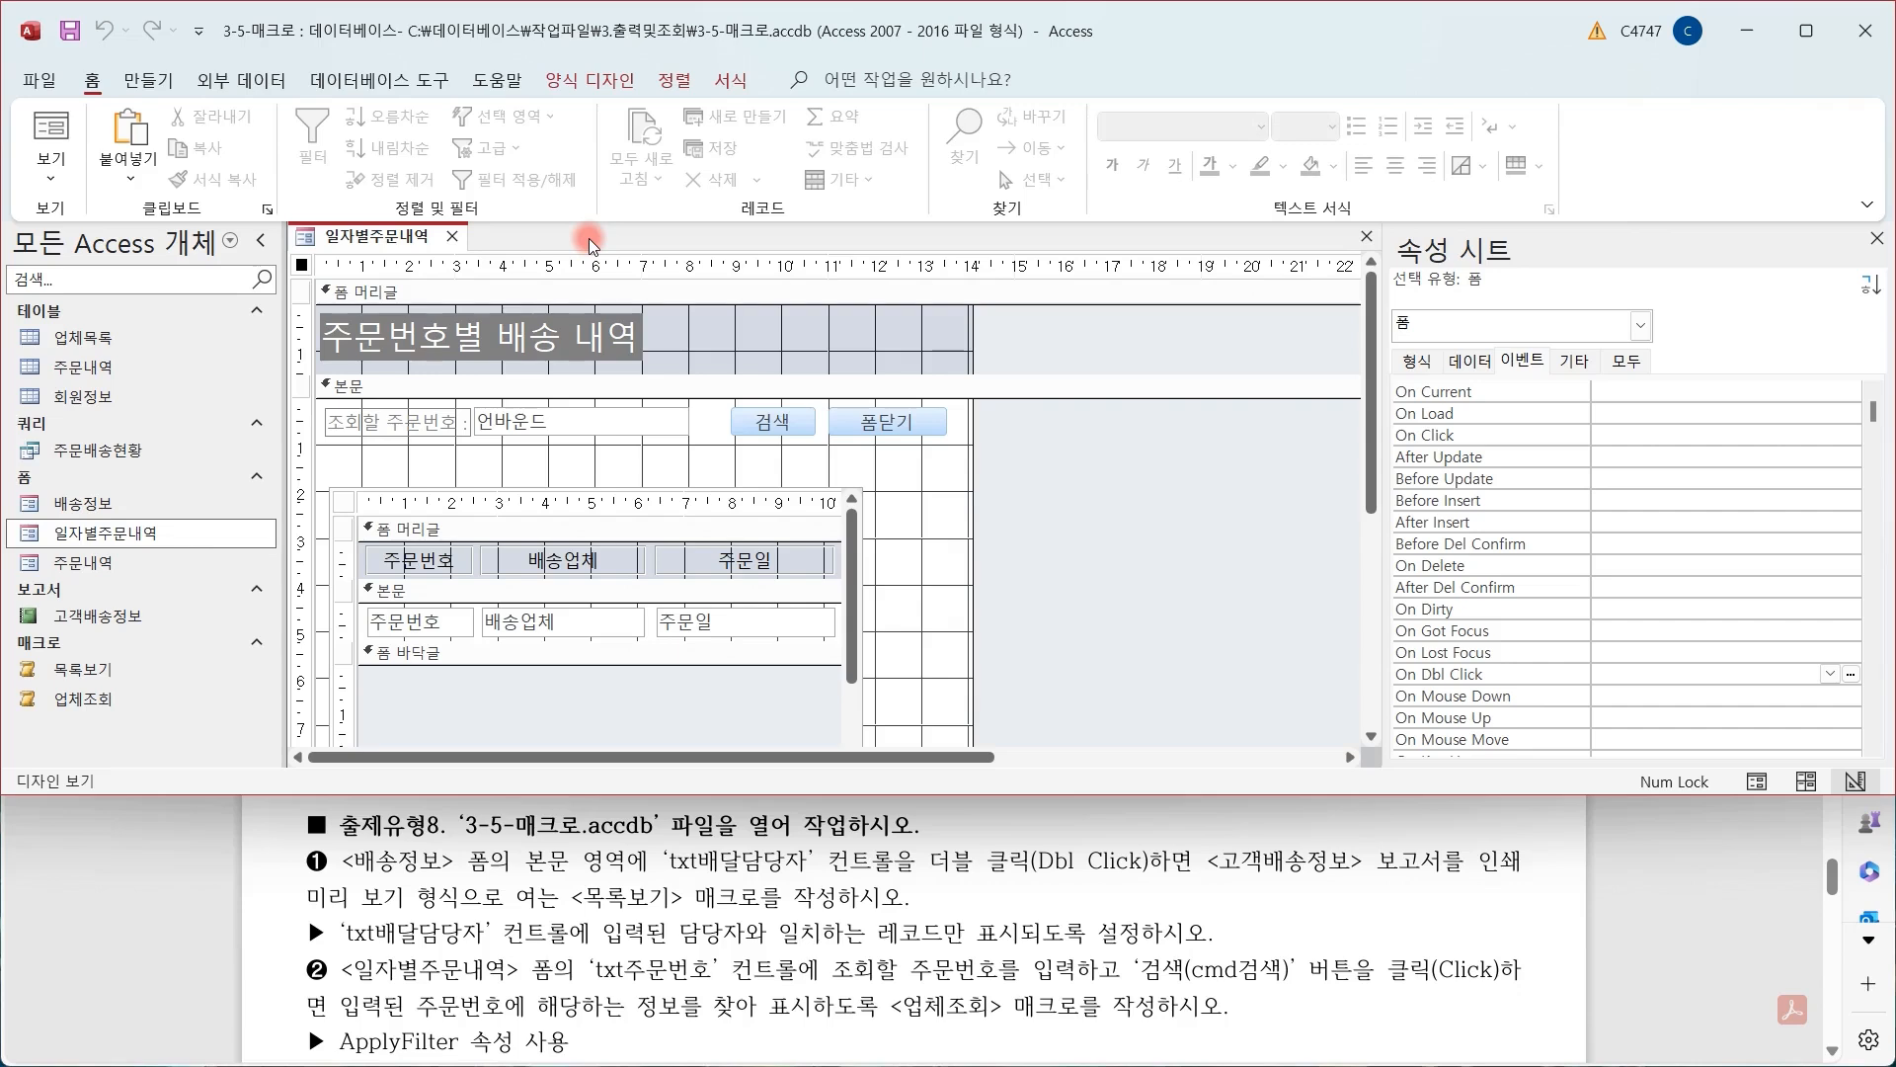
Assign the 업체조회 macro to the On Click event of the 검색 (cmd검색) button
{"action": "left_click", "coordinate": [762, 427]}
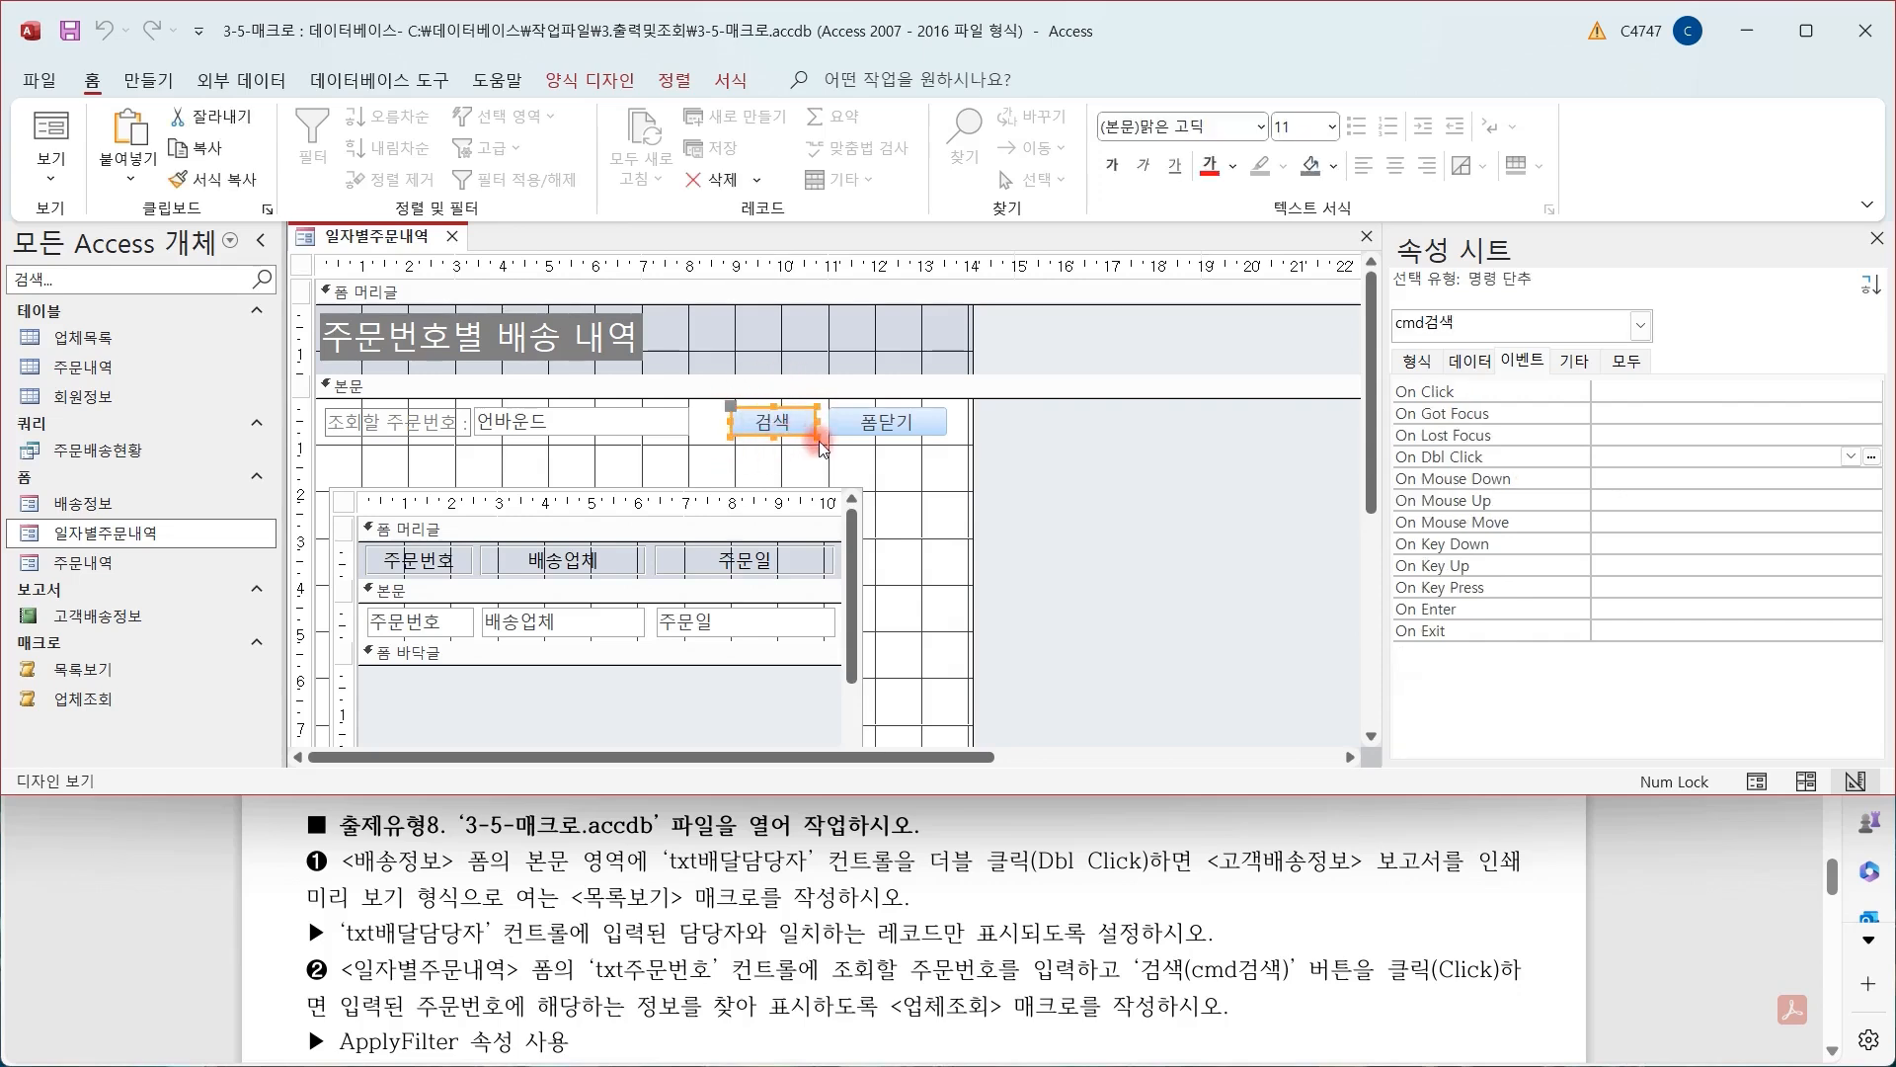
{"action": "left_click", "coordinate": [1641, 391]}
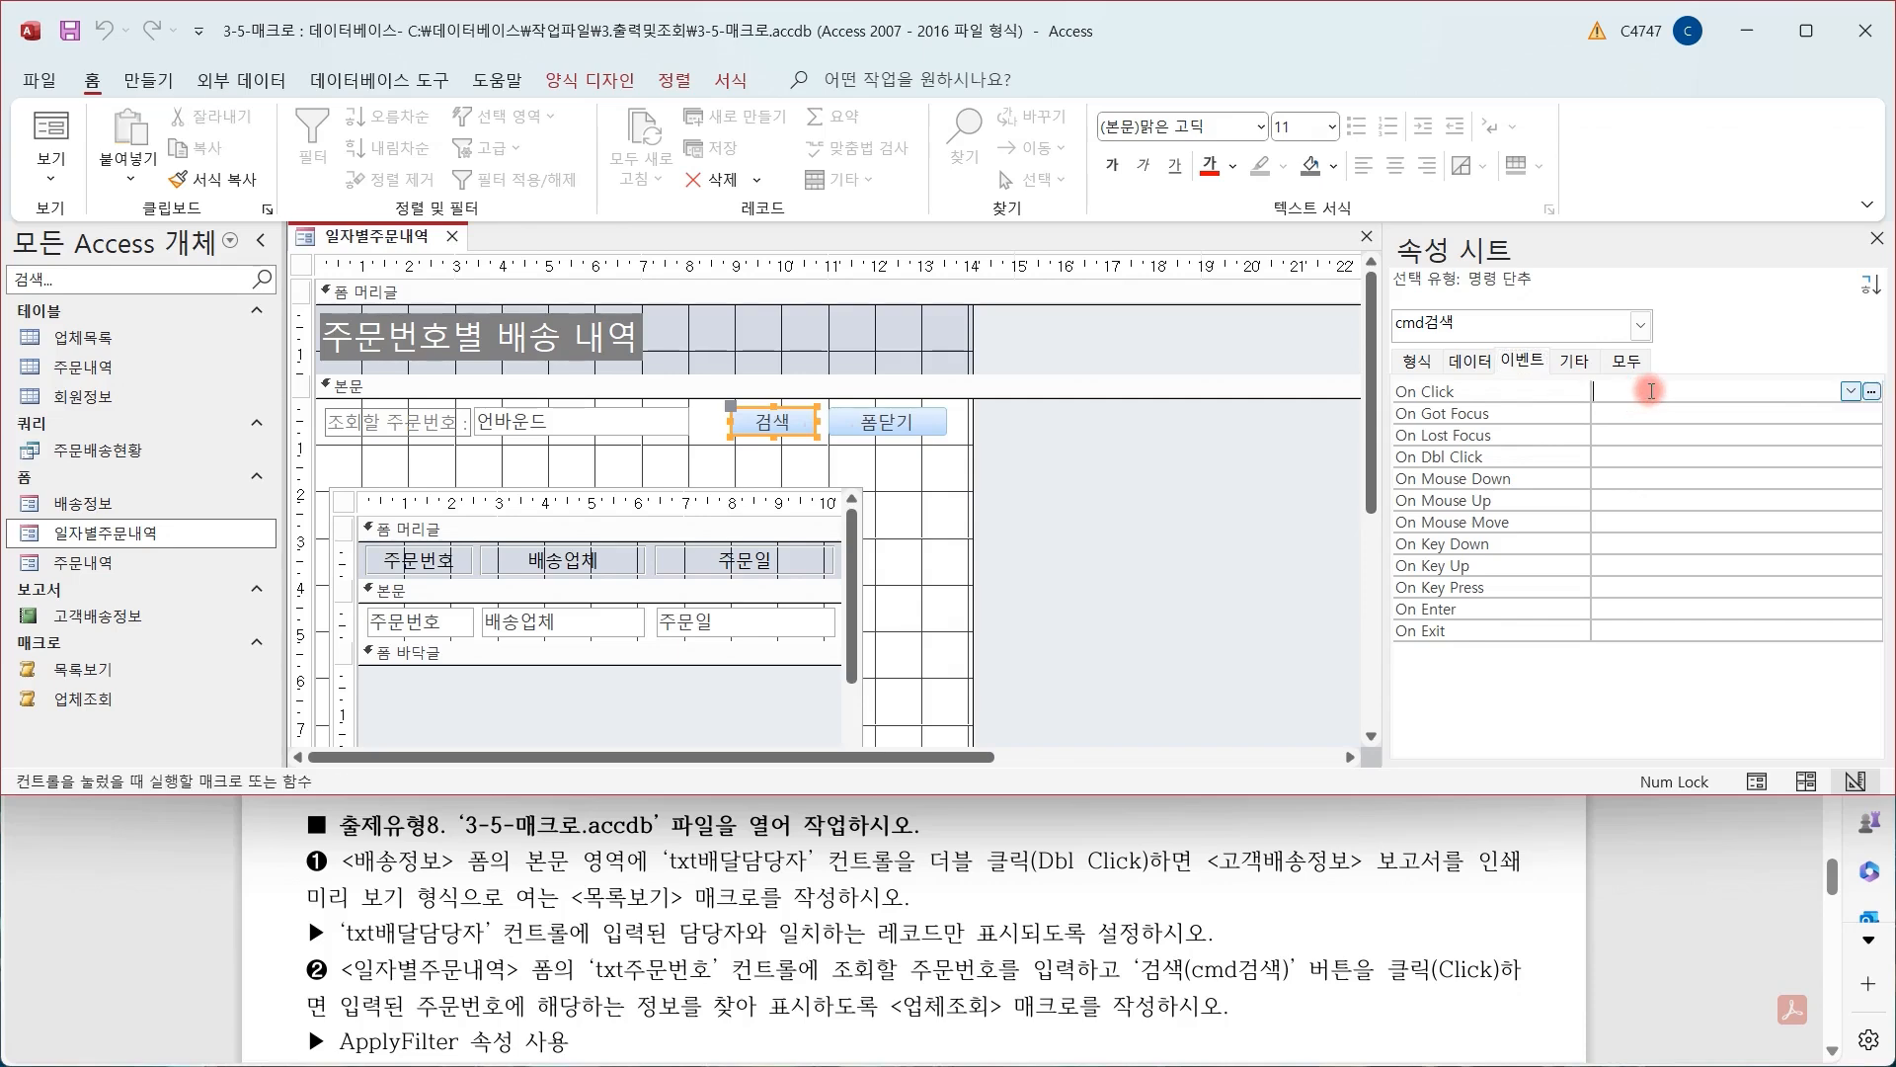
{"action": "left_click", "coordinate": [1852, 391]}
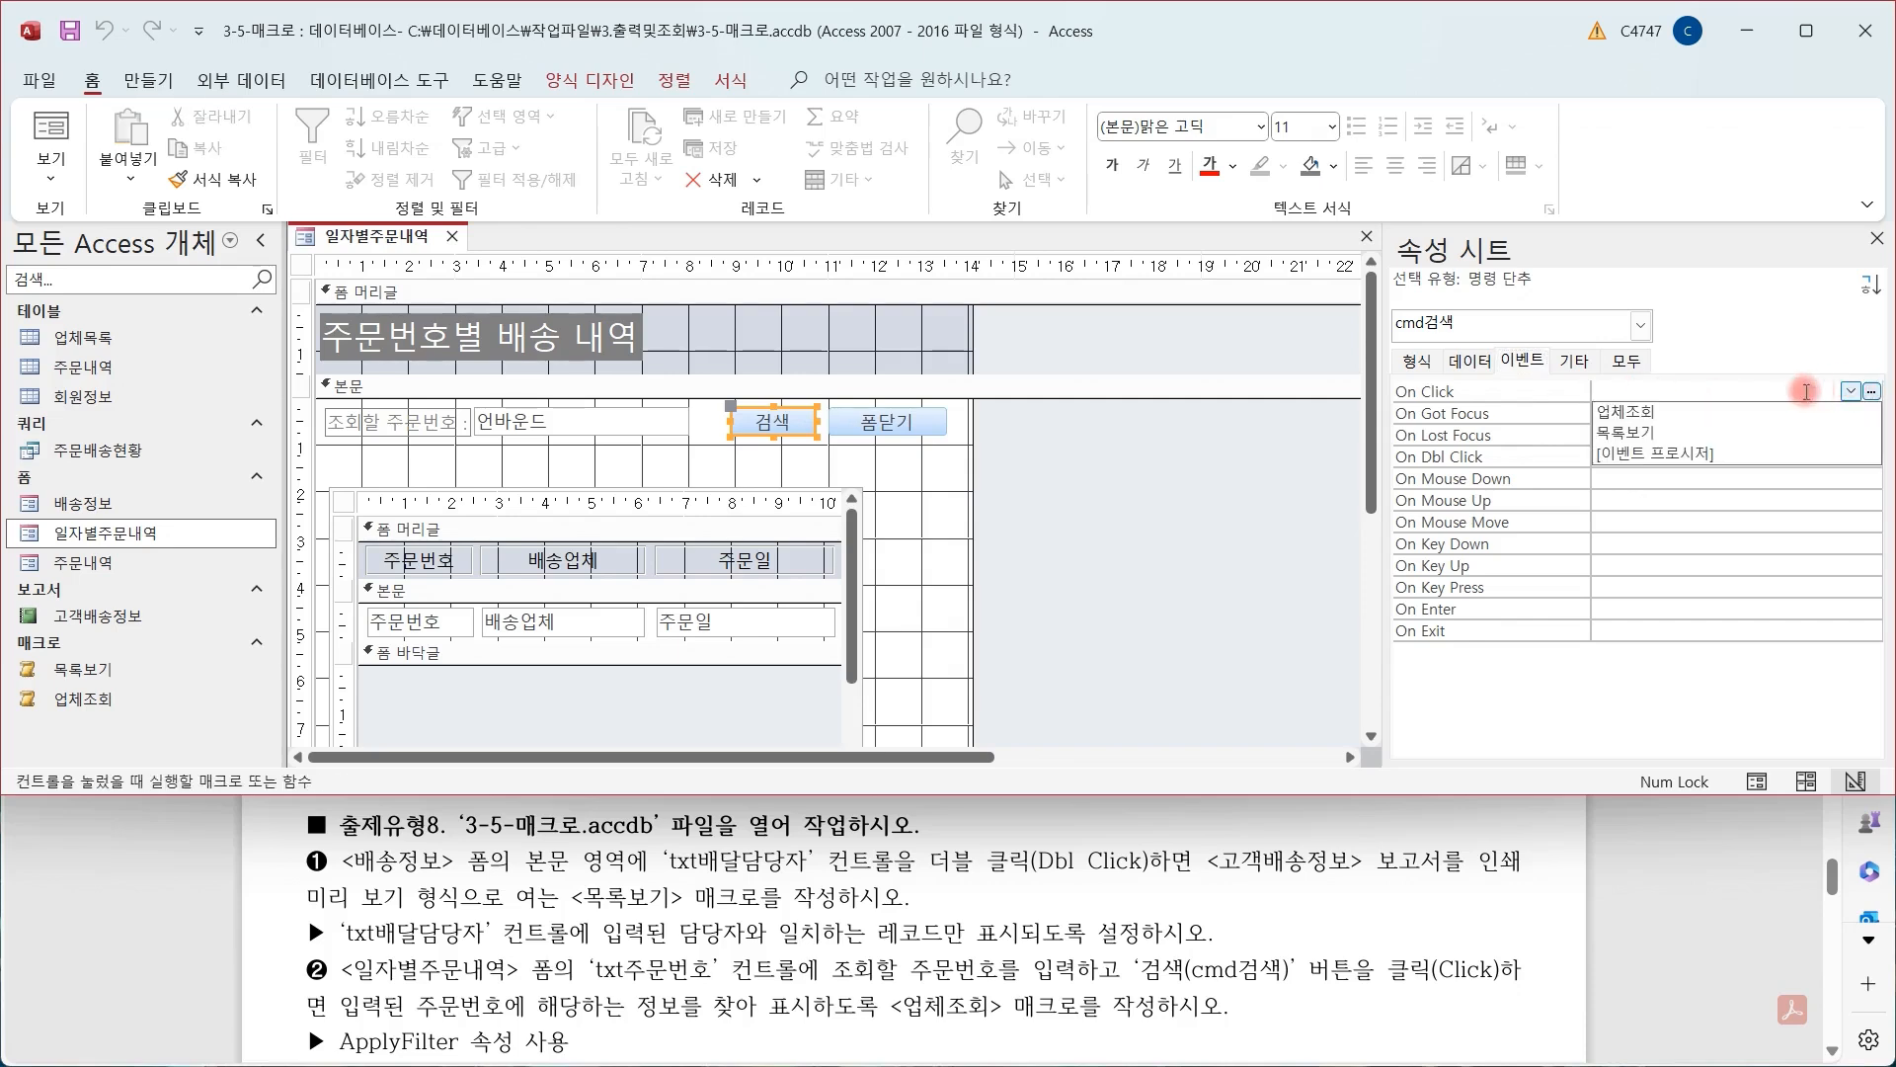
{"action": "left_click", "coordinate": [1709, 413]}
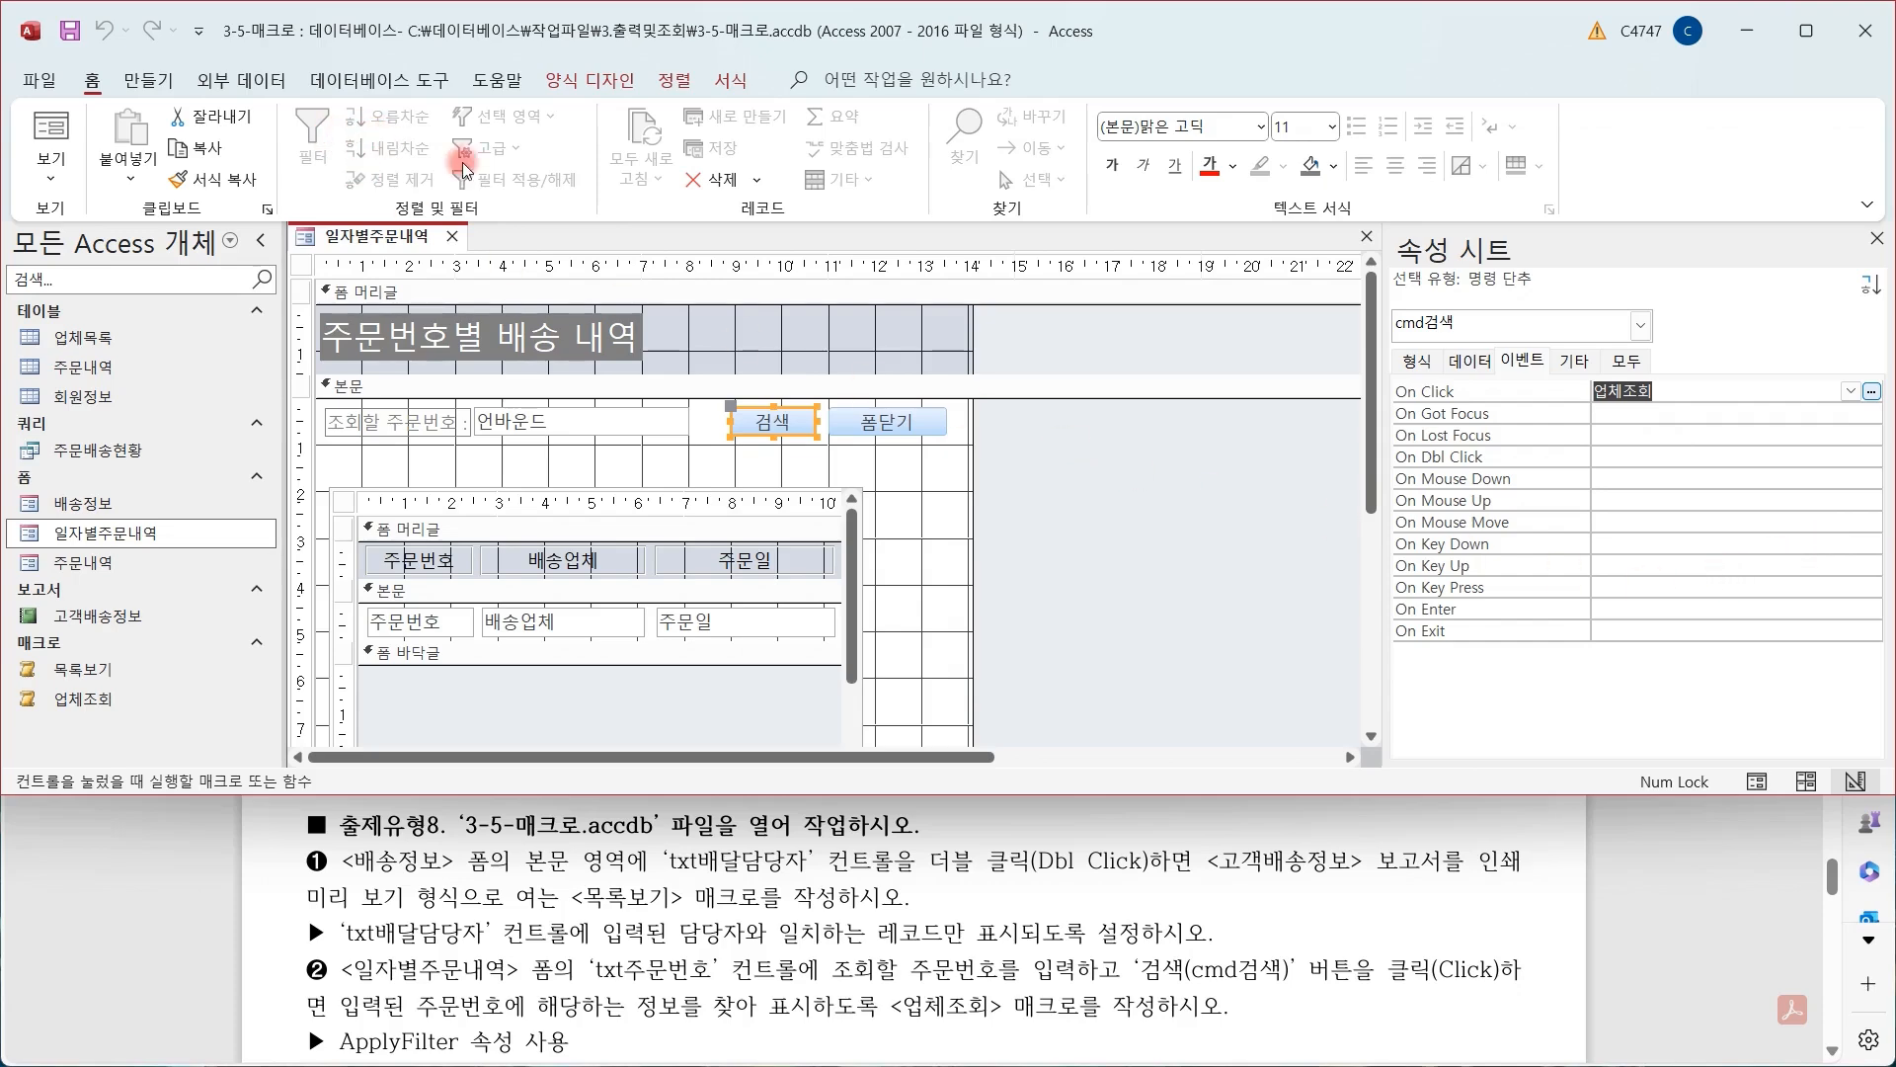
Run the 일자별주문내역 form and test its 검색 button with the order number copied from the sixth record of the 주문내역 table
{"action": "left_click", "coordinate": [579, 83]}
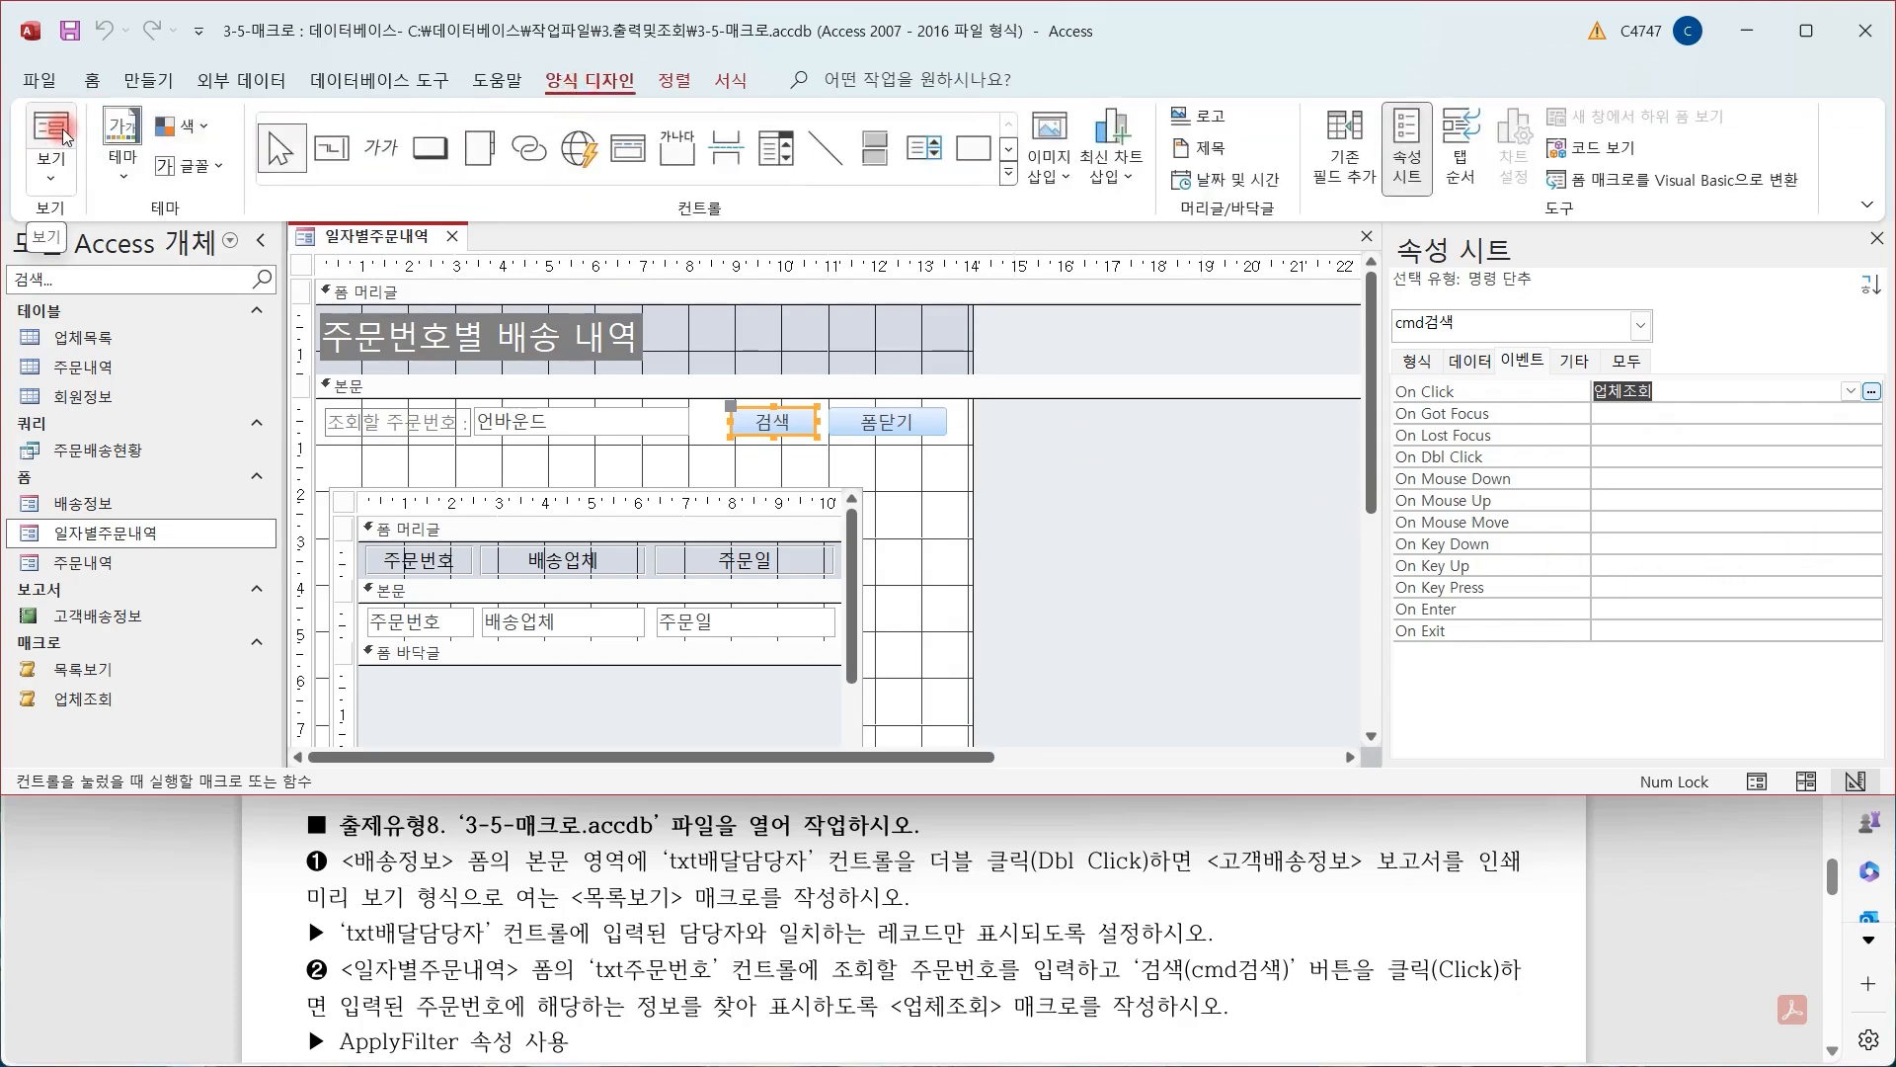
{"action": "left_click", "coordinate": [74, 123]}
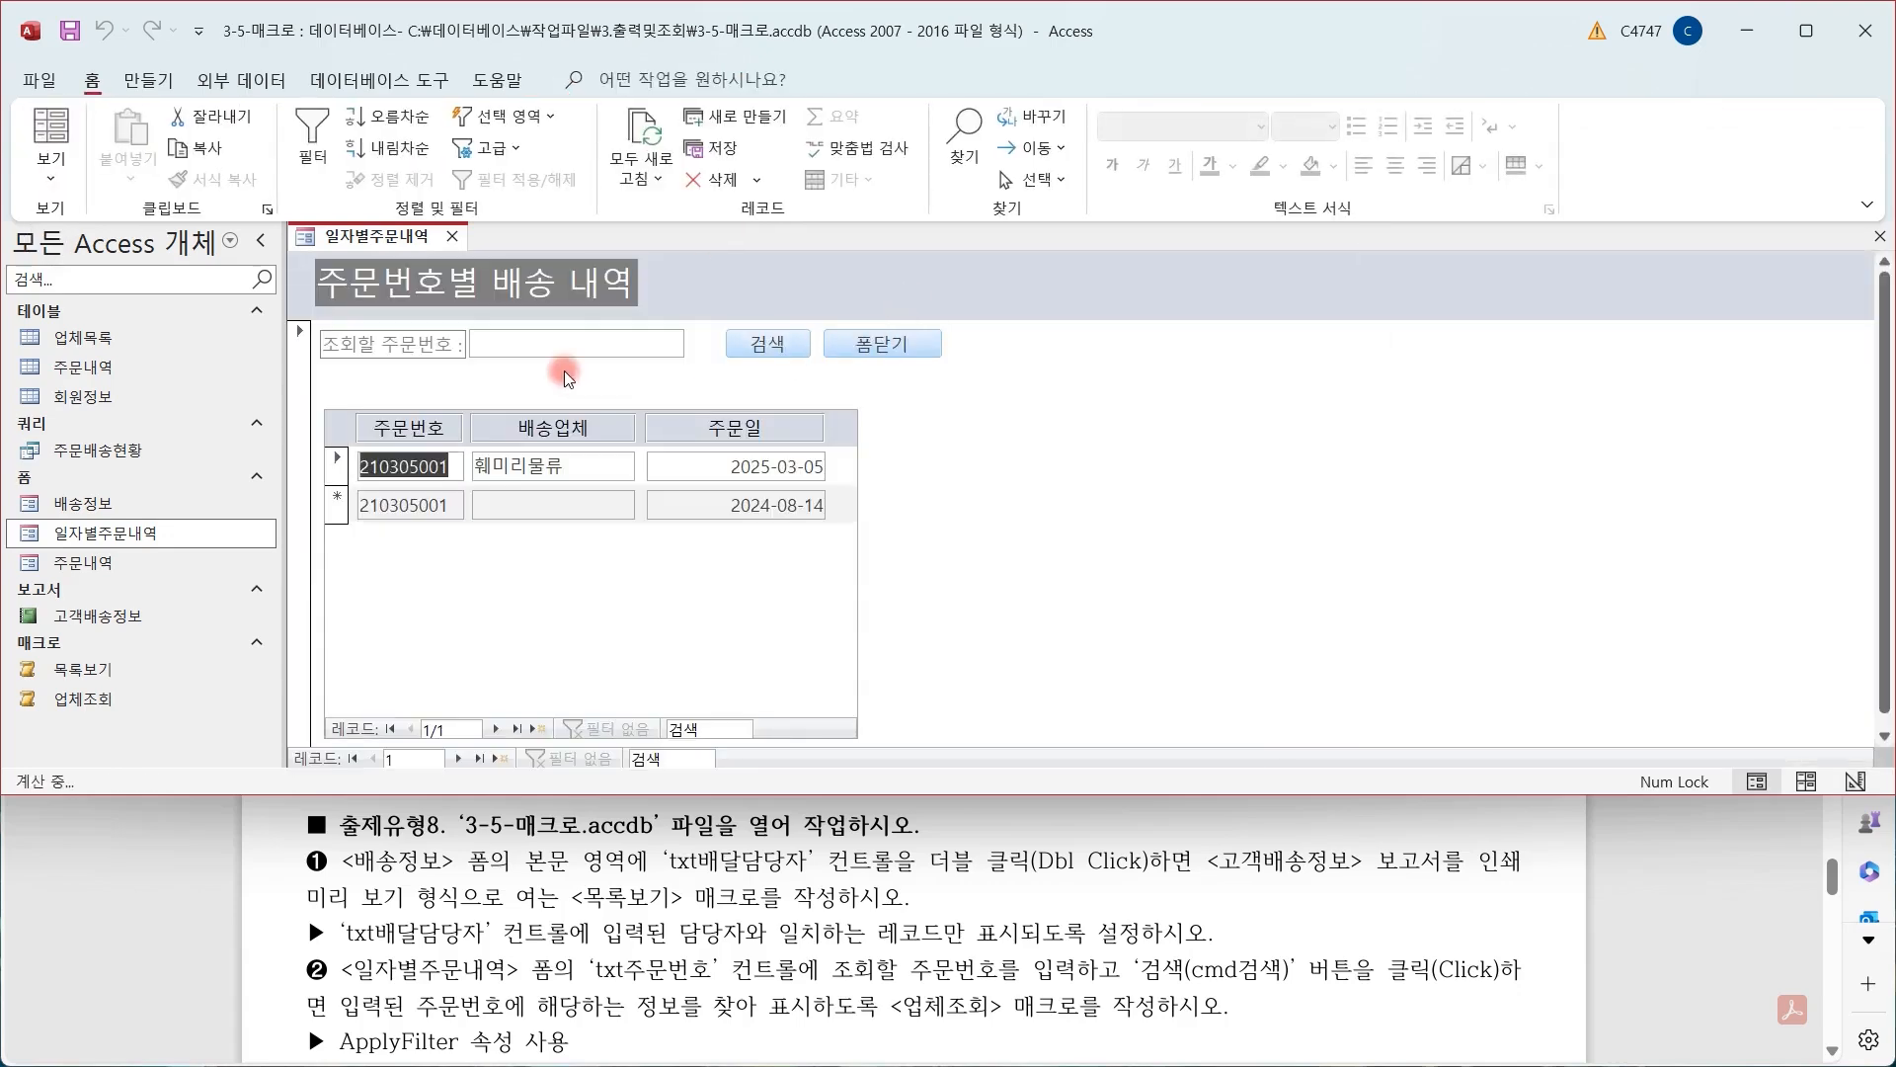
{"action": "left_click", "coordinate": [559, 345]}
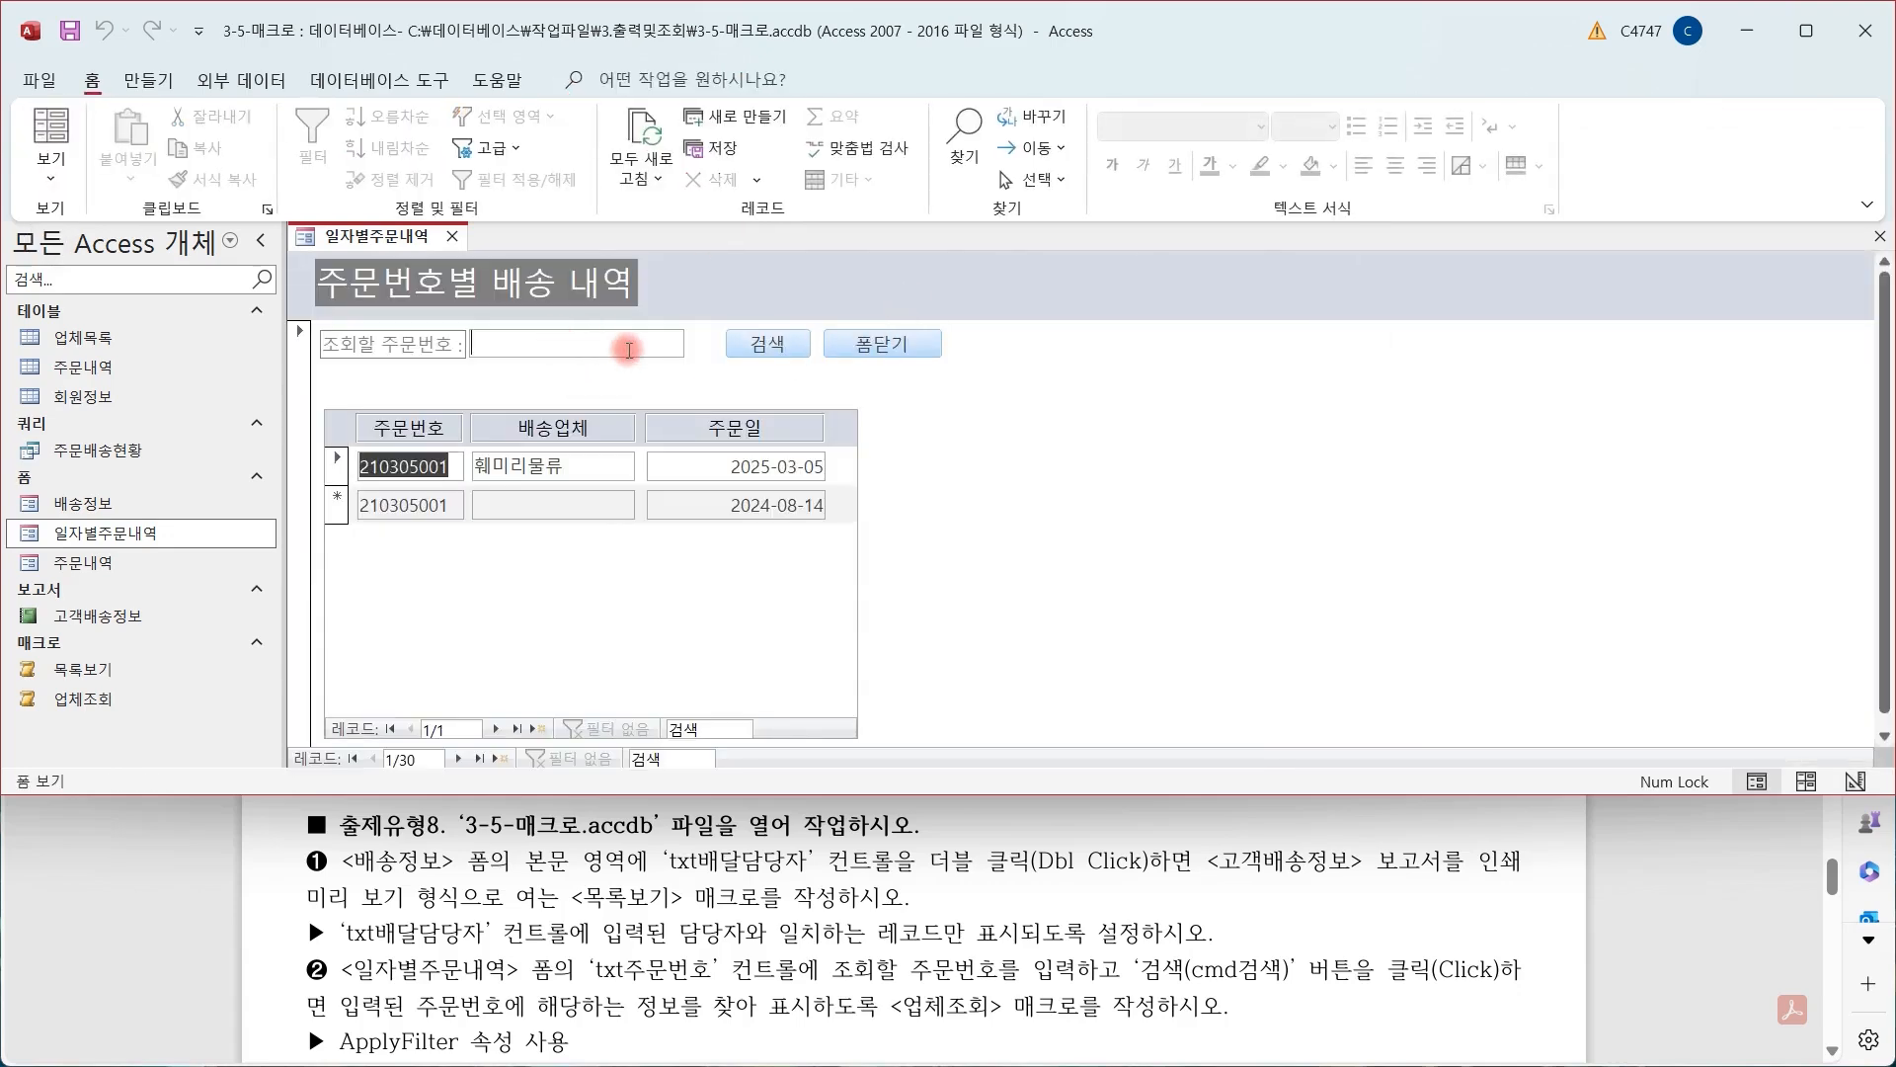
{"action": "double_click", "coordinate": [139, 369]}
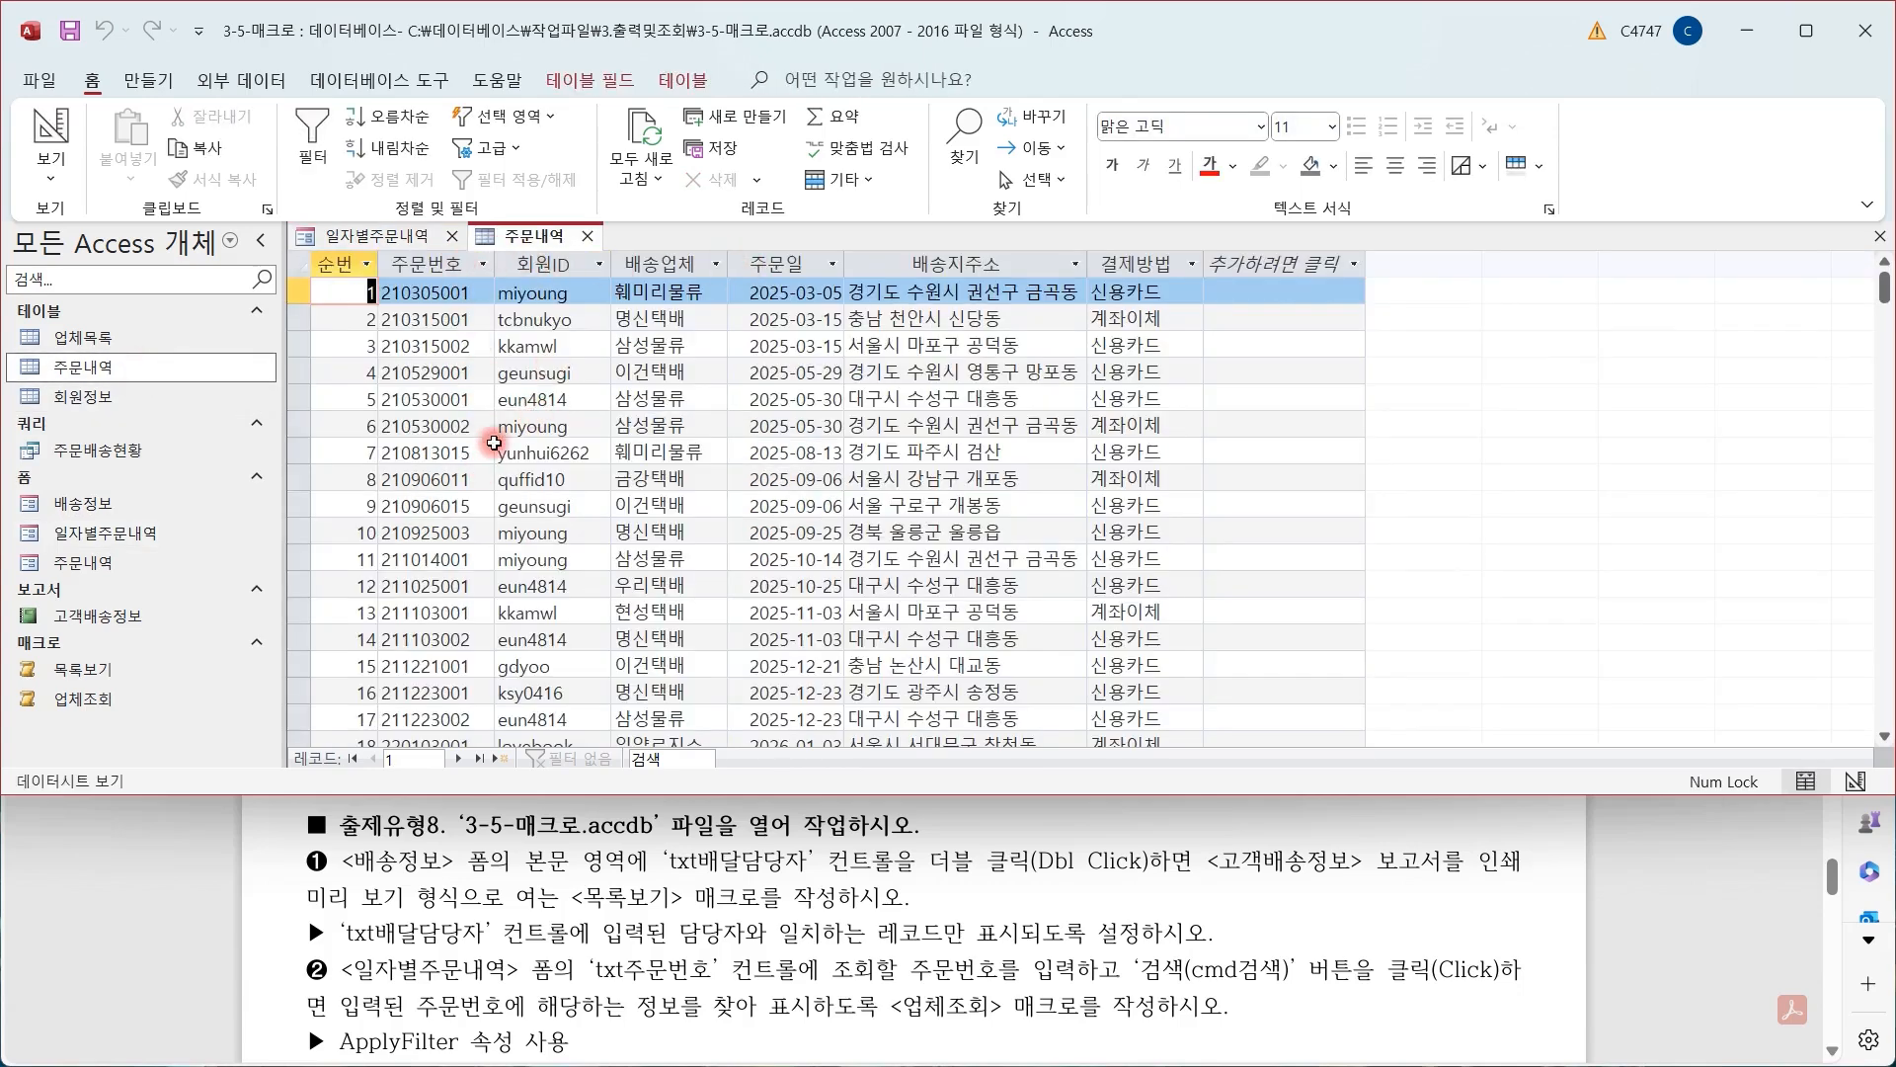
{"action": "left_click", "coordinate": [472, 426]}
{"action": "key", "text": "ctrl+c"}
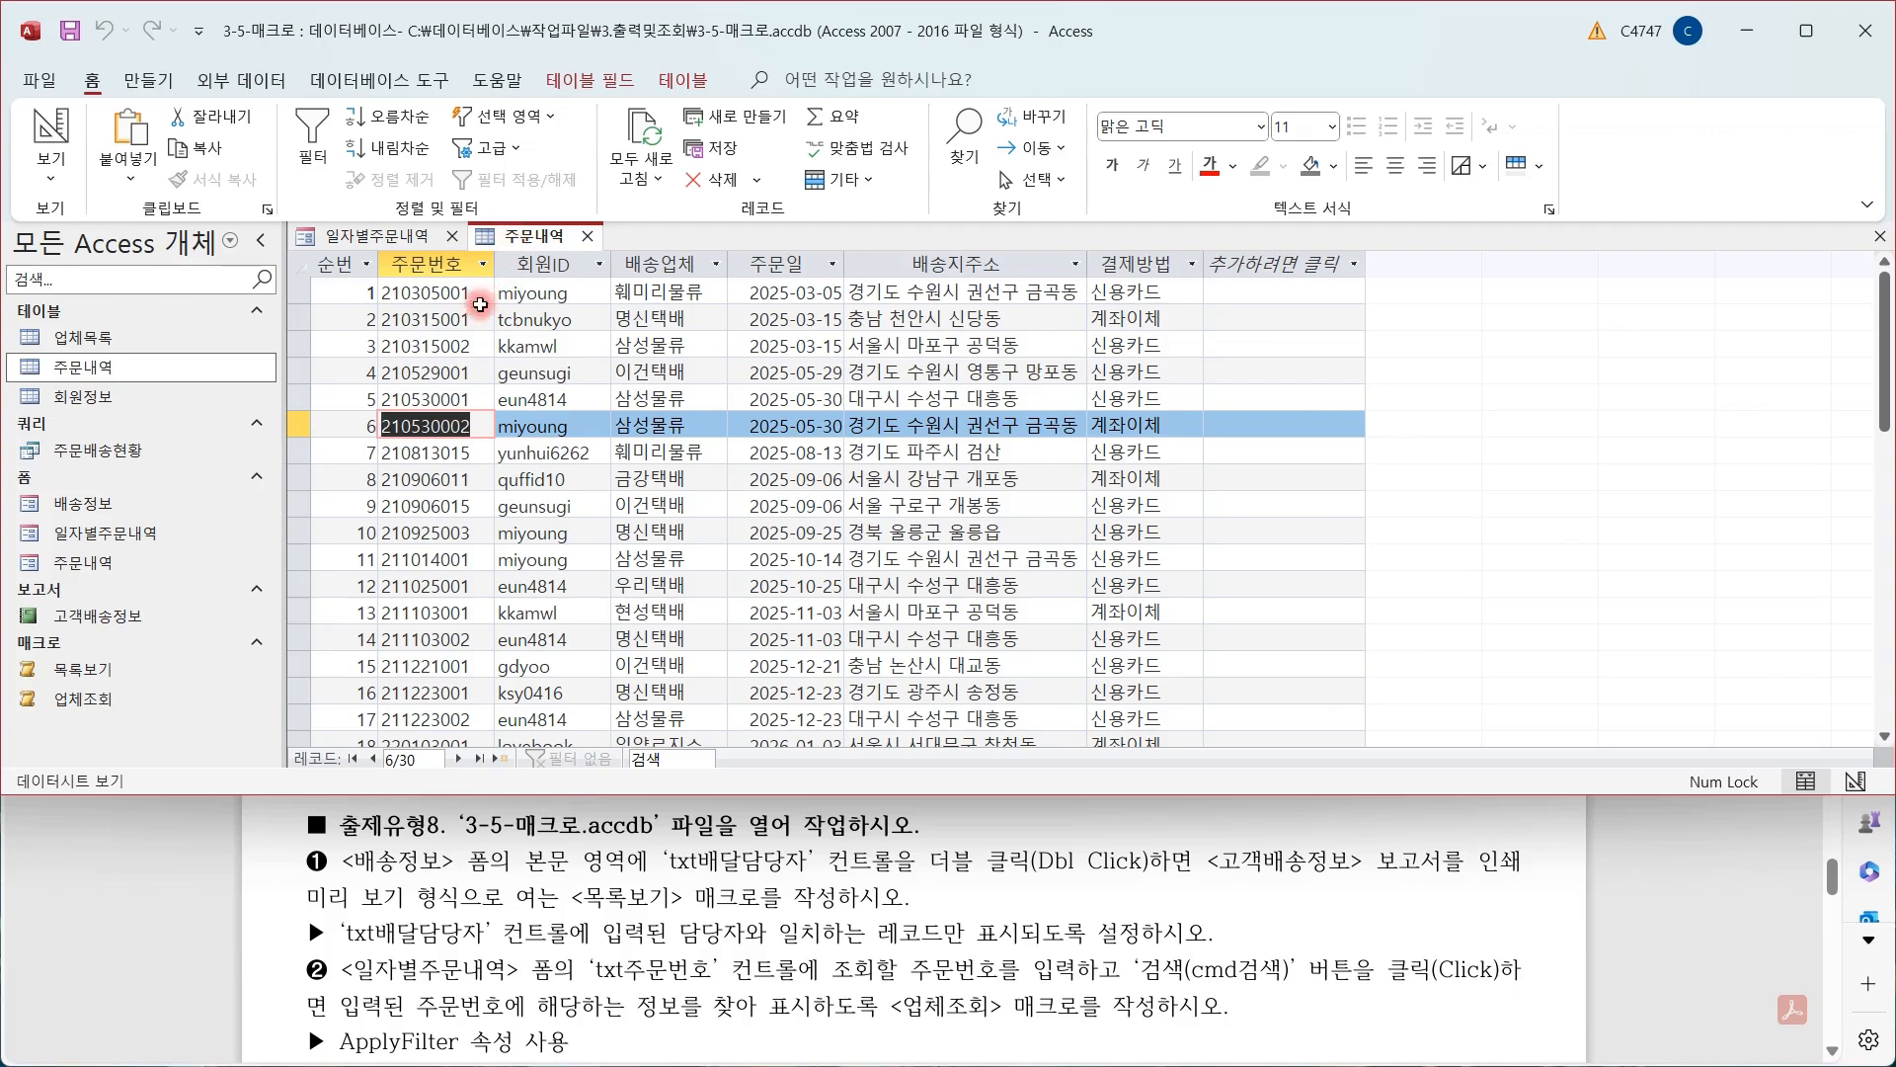
{"action": "left_click", "coordinate": [390, 237]}
{"action": "left_click", "coordinate": [537, 336]}
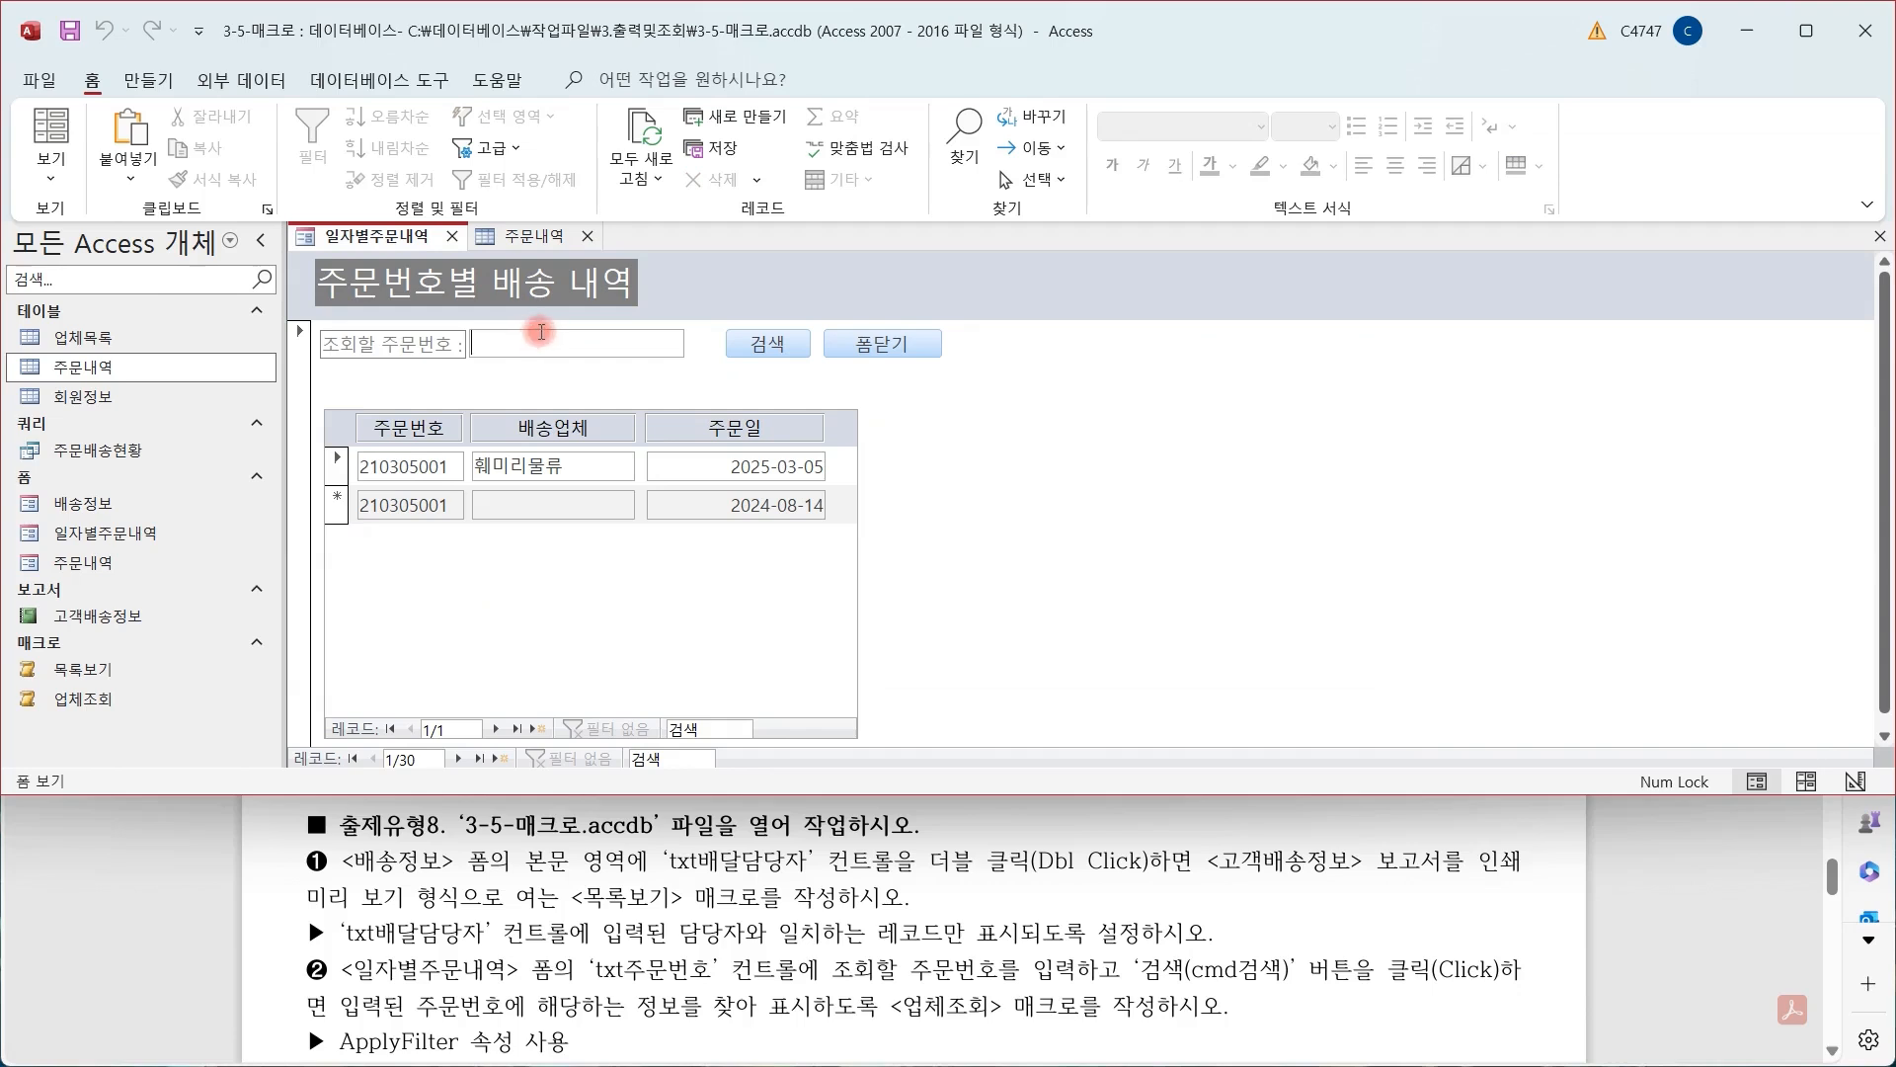
{"action": "key", "text": "ctrl+v"}
{"action": "left_click", "coordinate": [769, 346]}
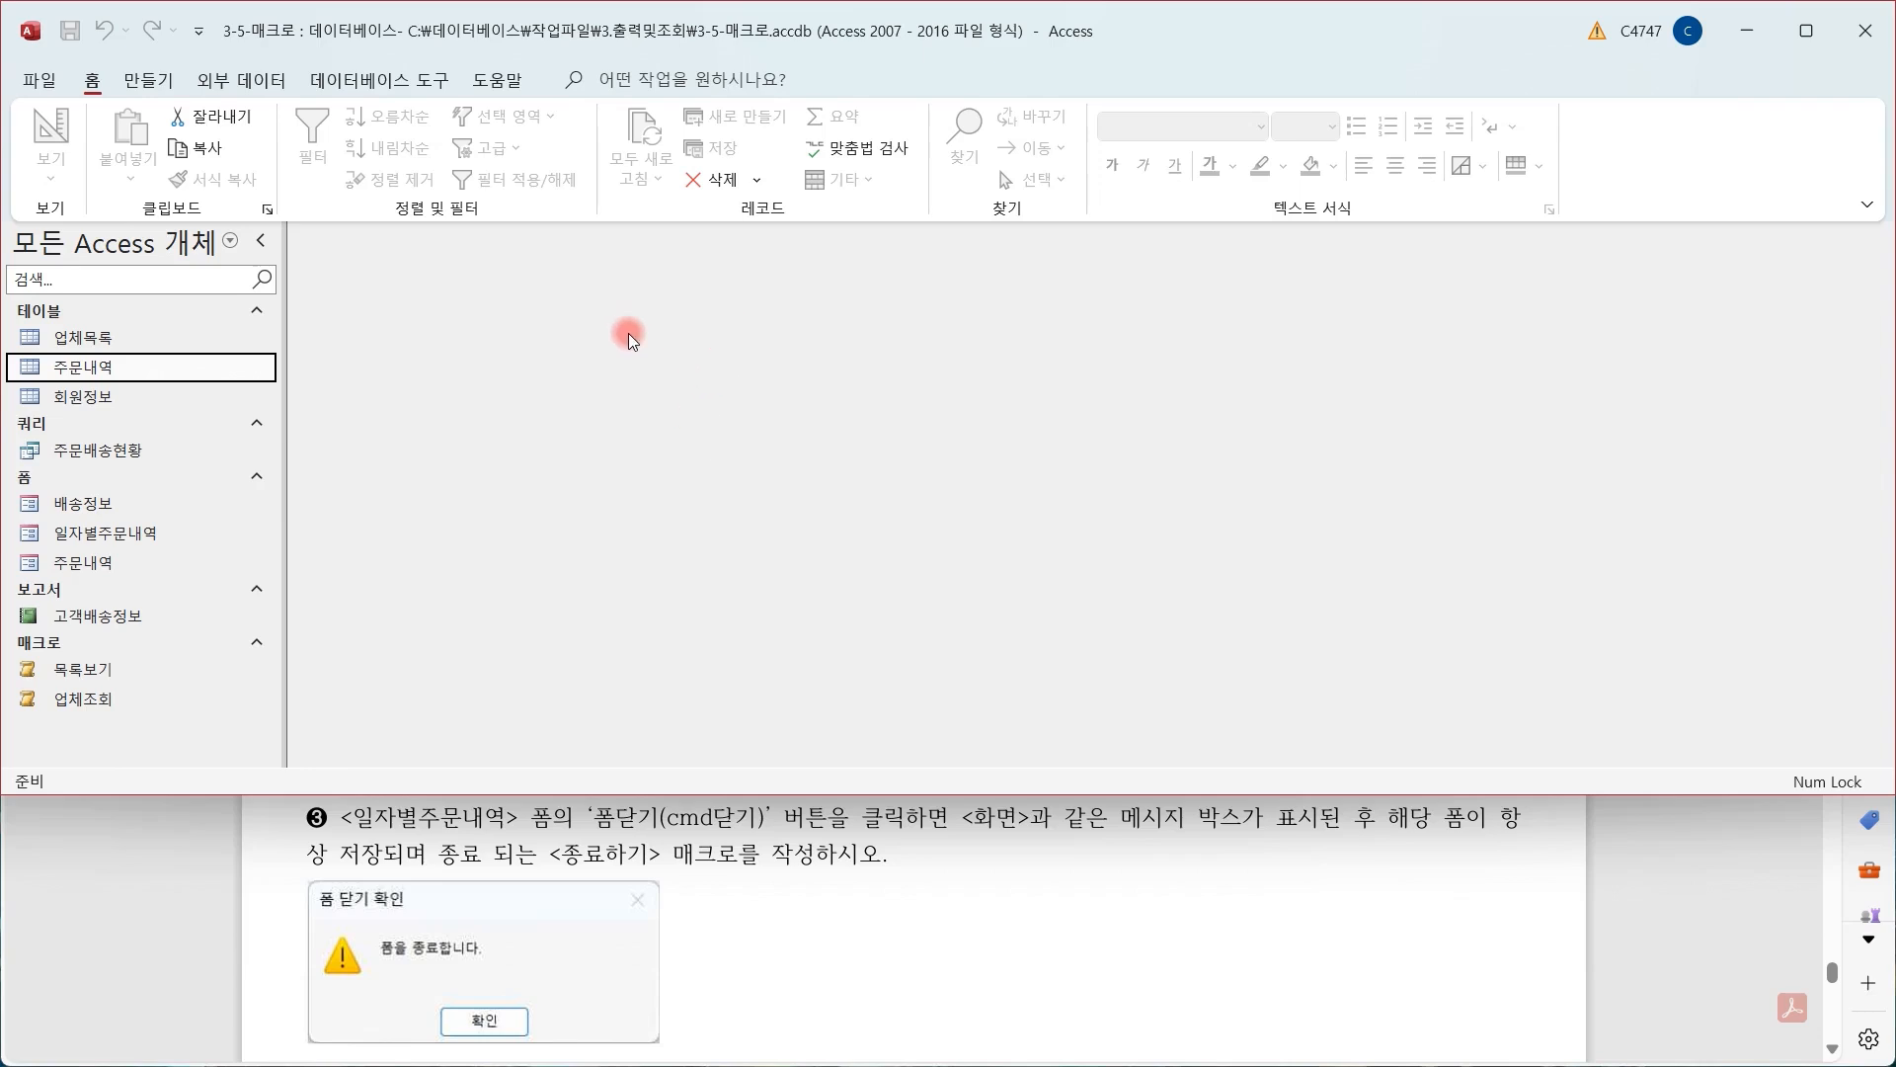
Open the 일자별주문내역 form in Design View
{"action": "left_click", "coordinate": [224, 529]}
{"action": "right_click", "coordinate": [225, 528]}
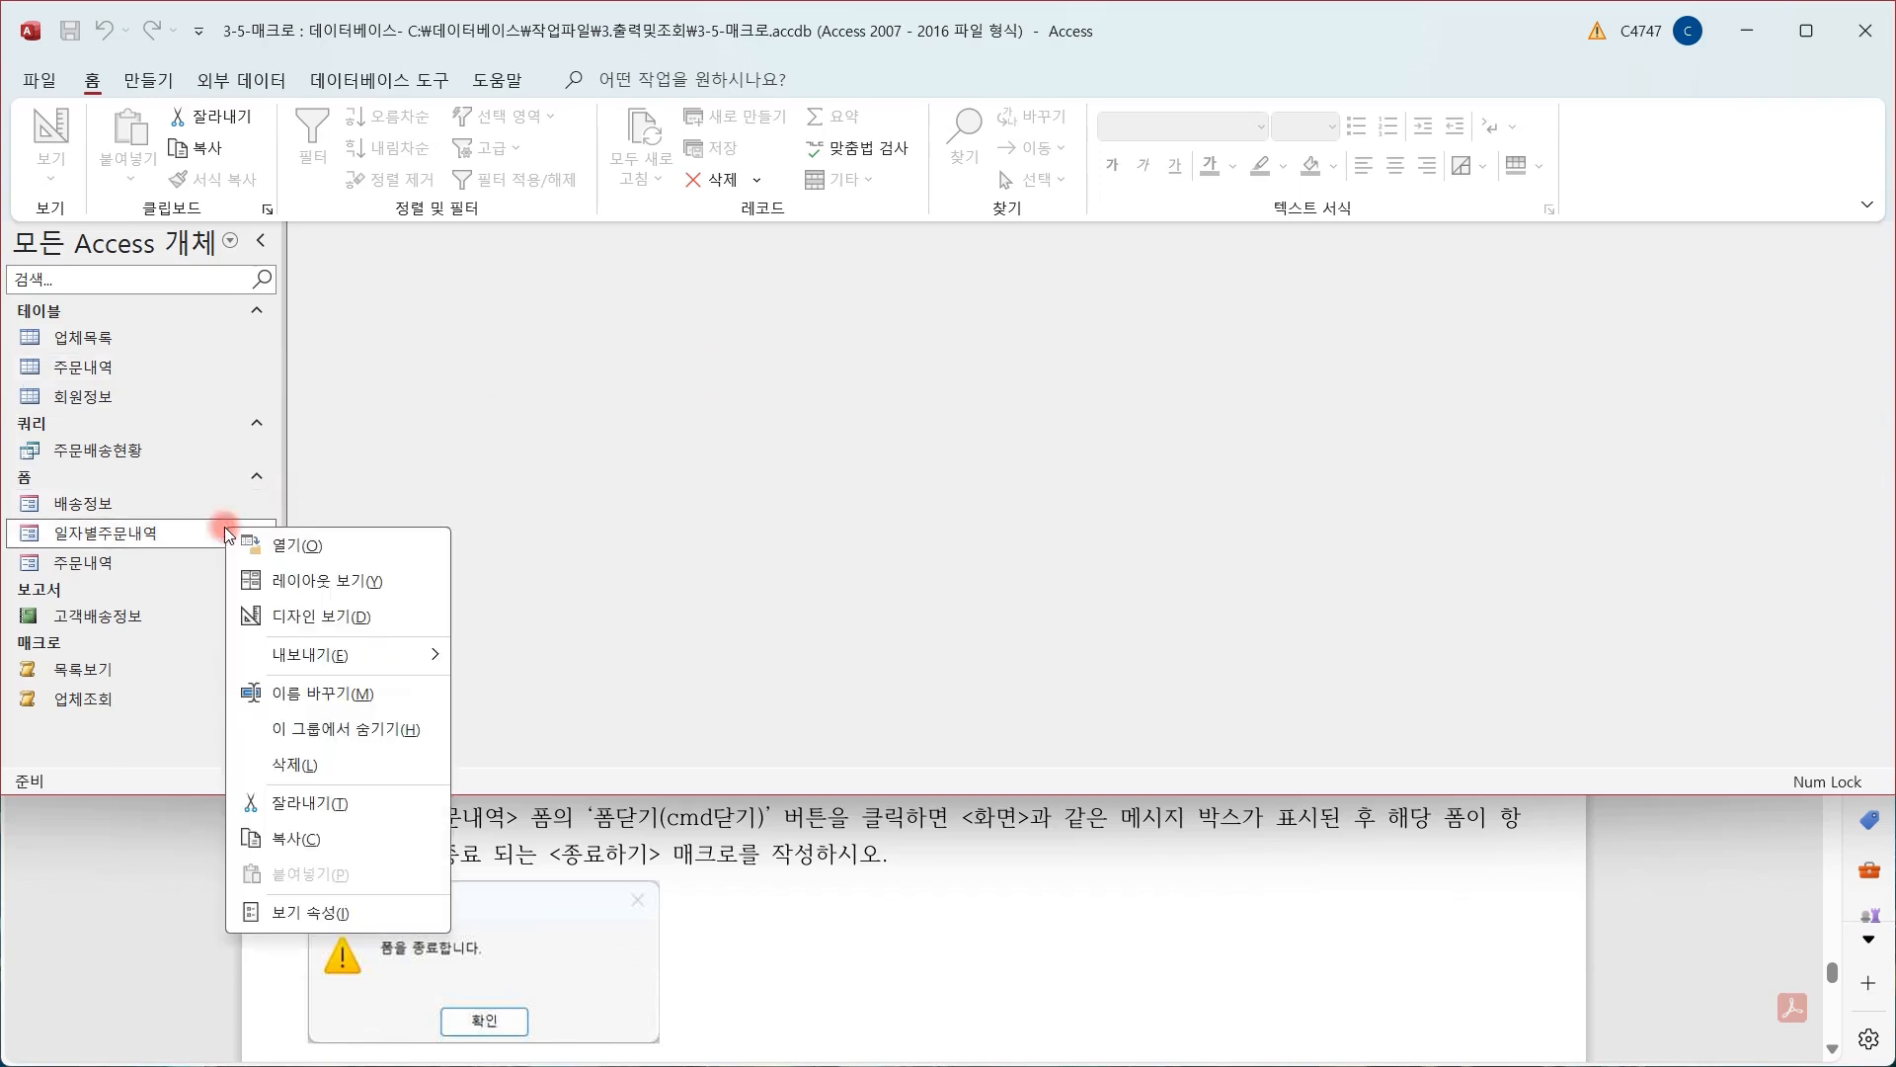
{"action": "left_click", "coordinate": [383, 614]}
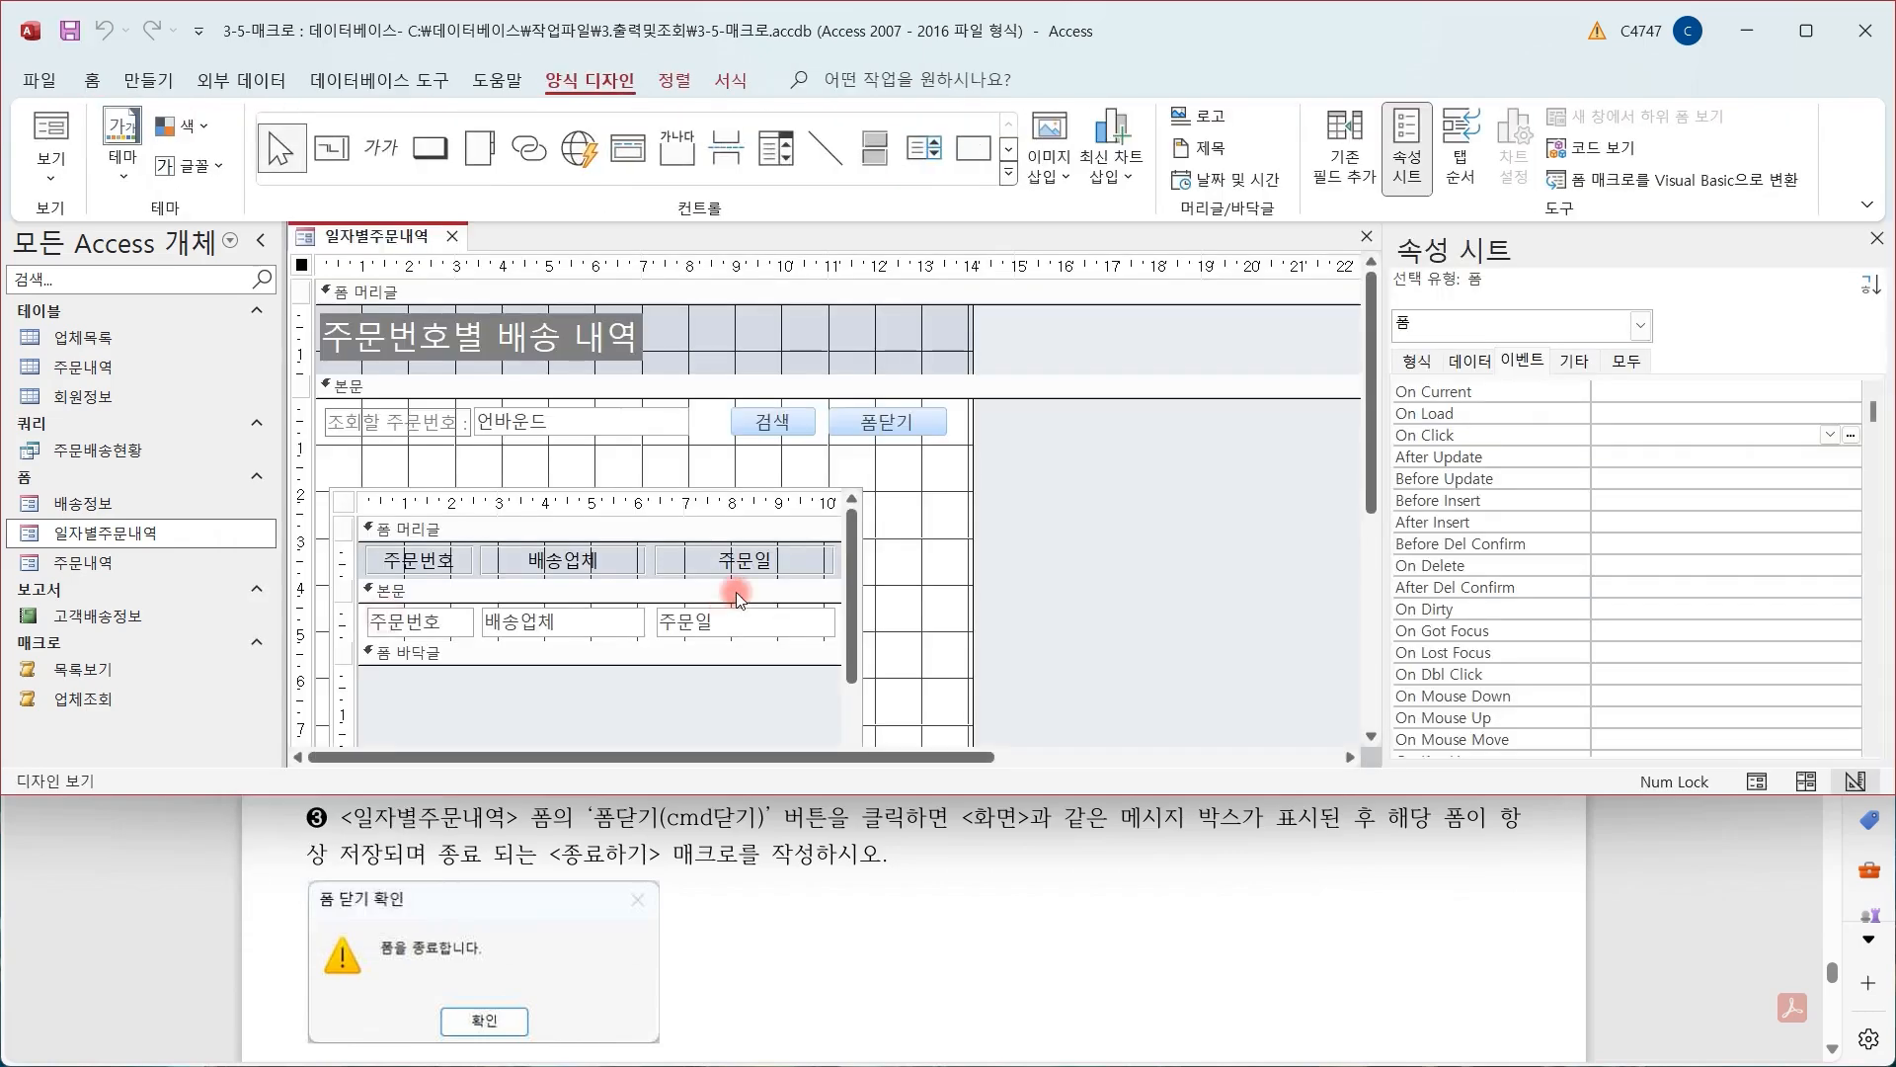
Create a new standalone macro and add a MessageBox action to it
{"action": "left_click", "coordinate": [131, 83]}
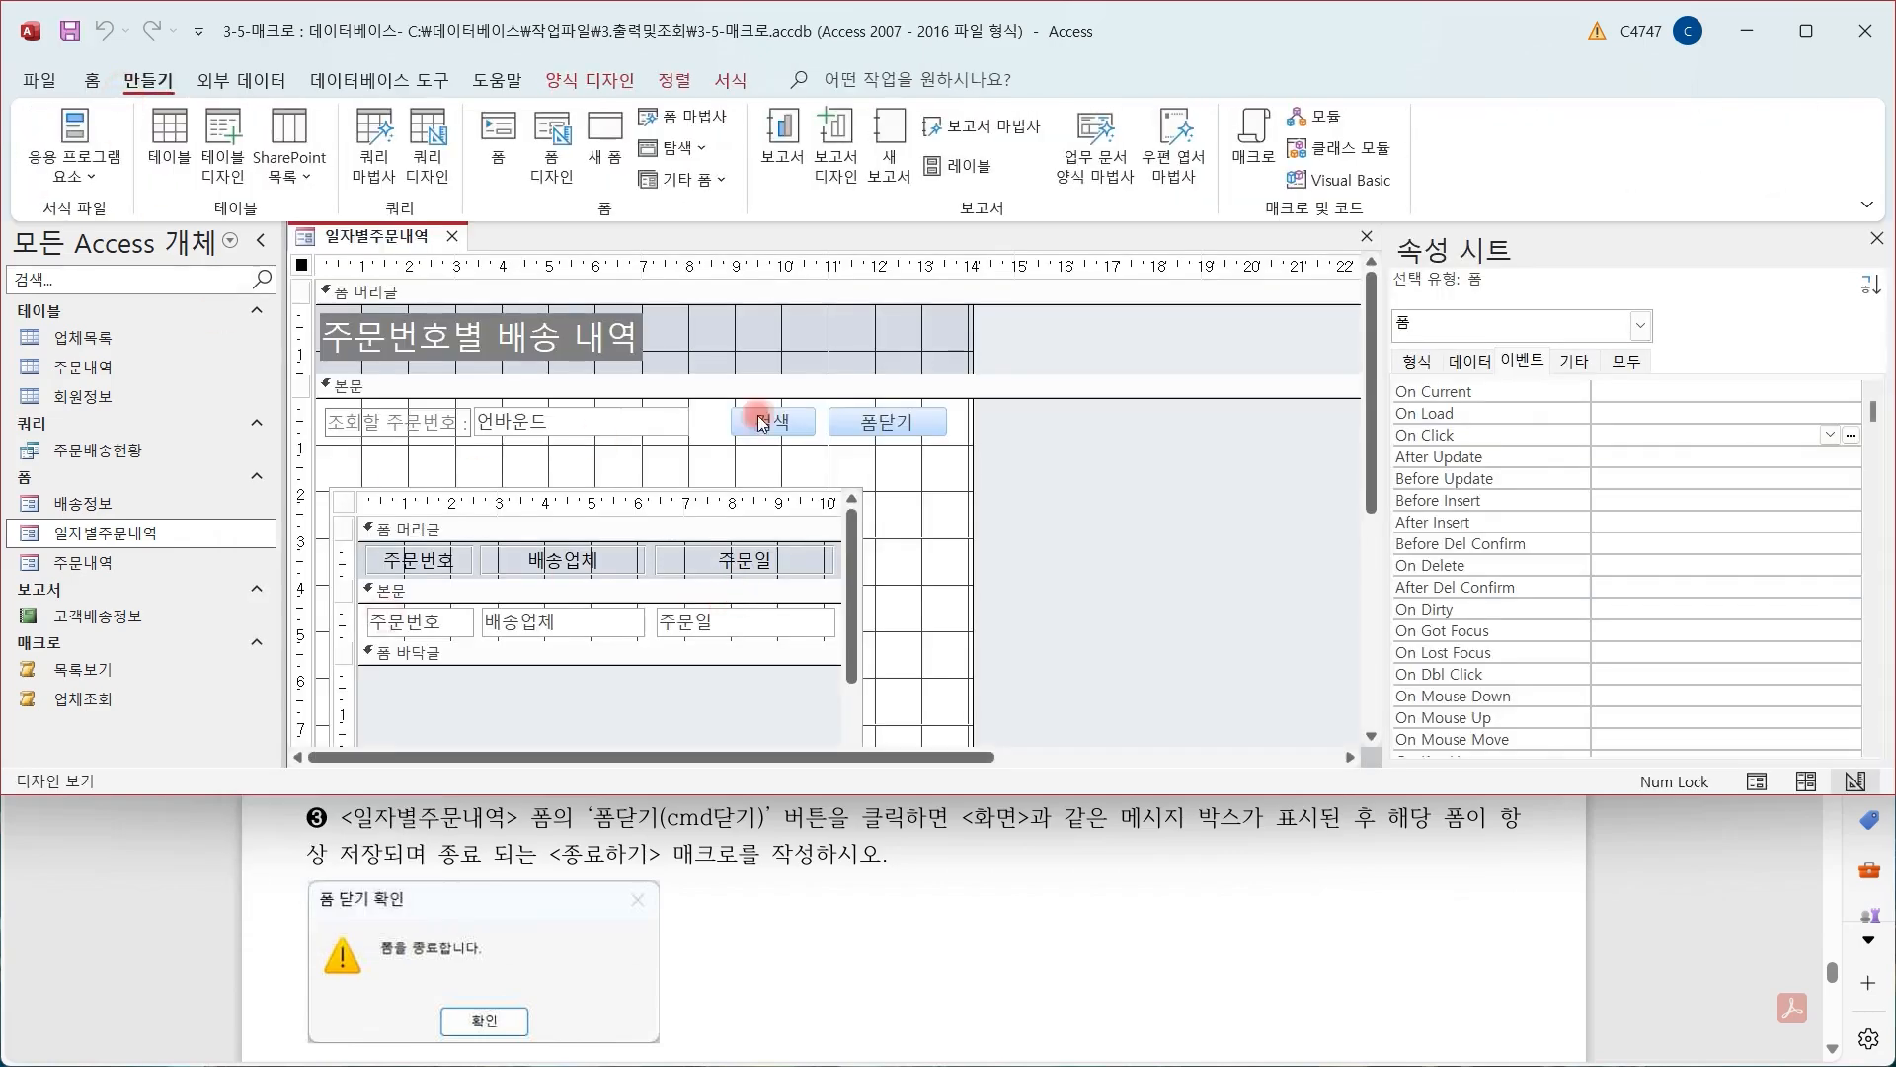
{"action": "left_click", "coordinate": [1236, 156]}
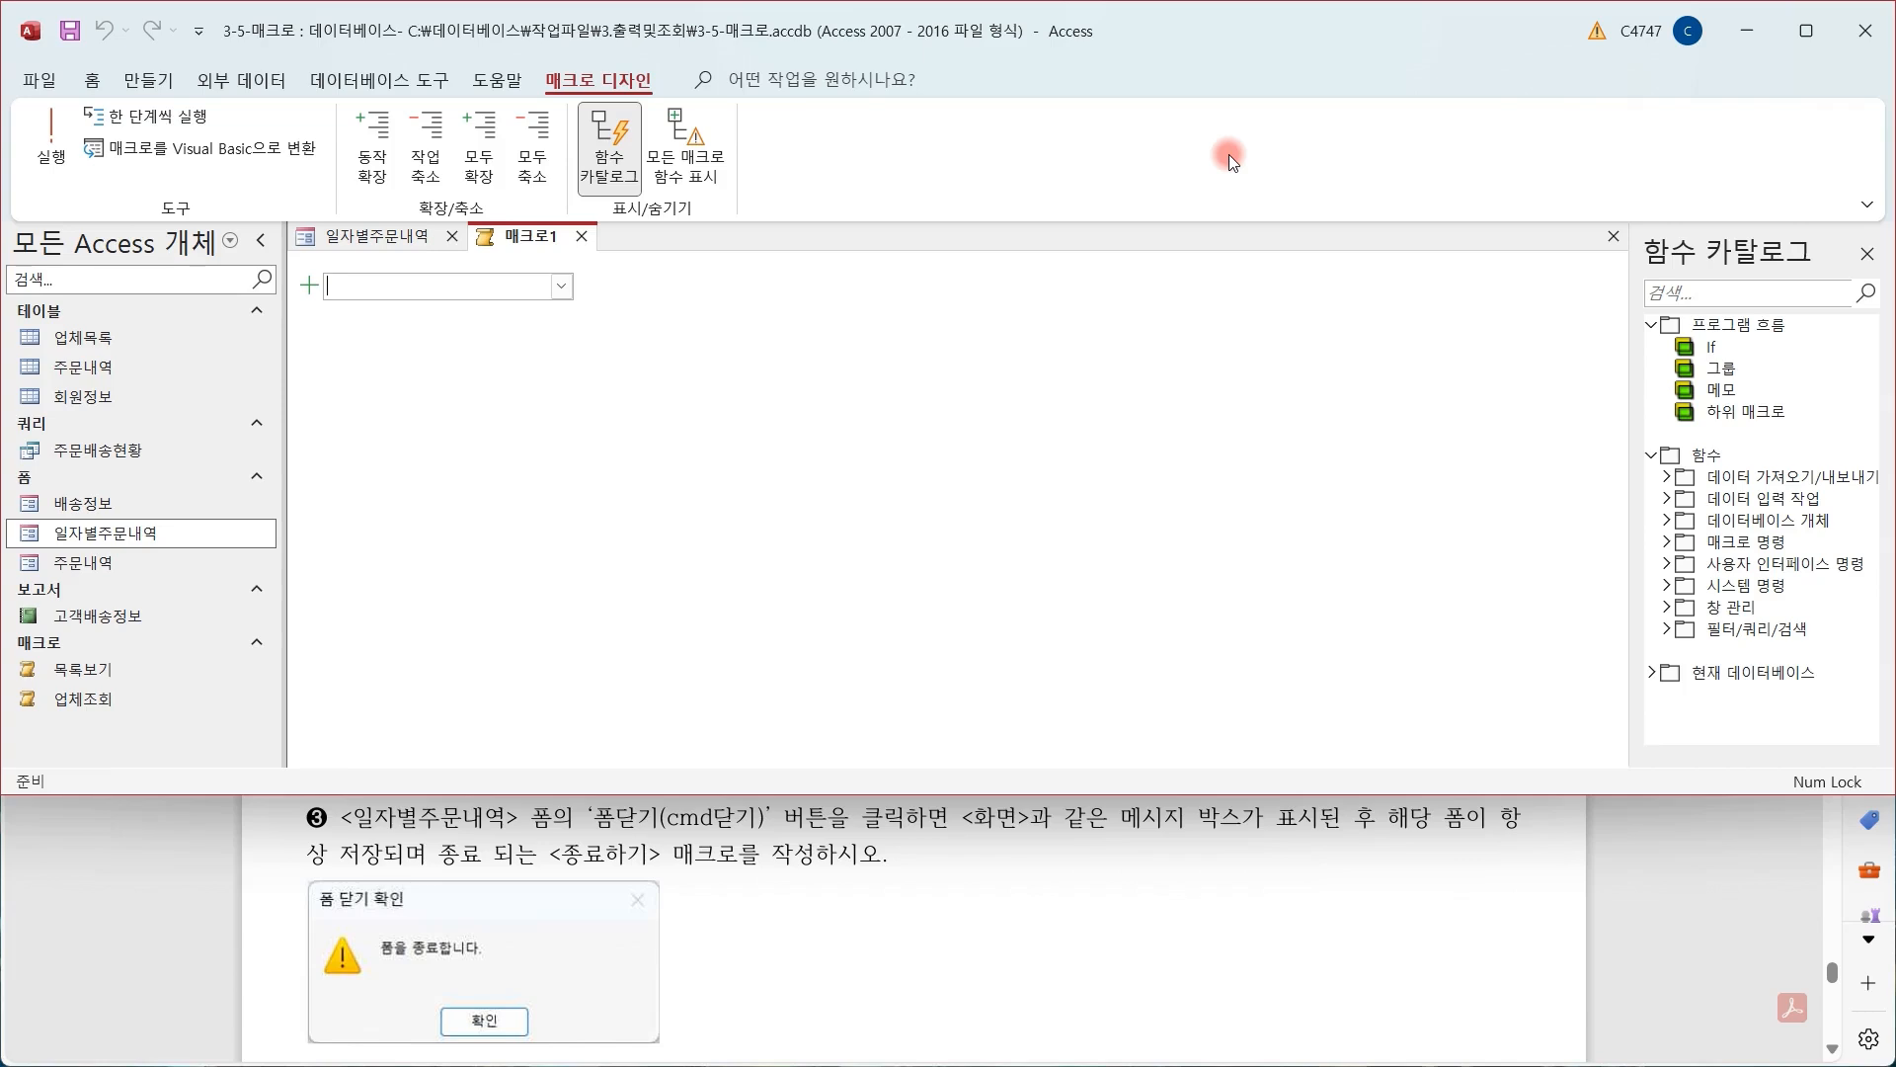
{"action": "left_click", "coordinate": [563, 287]}
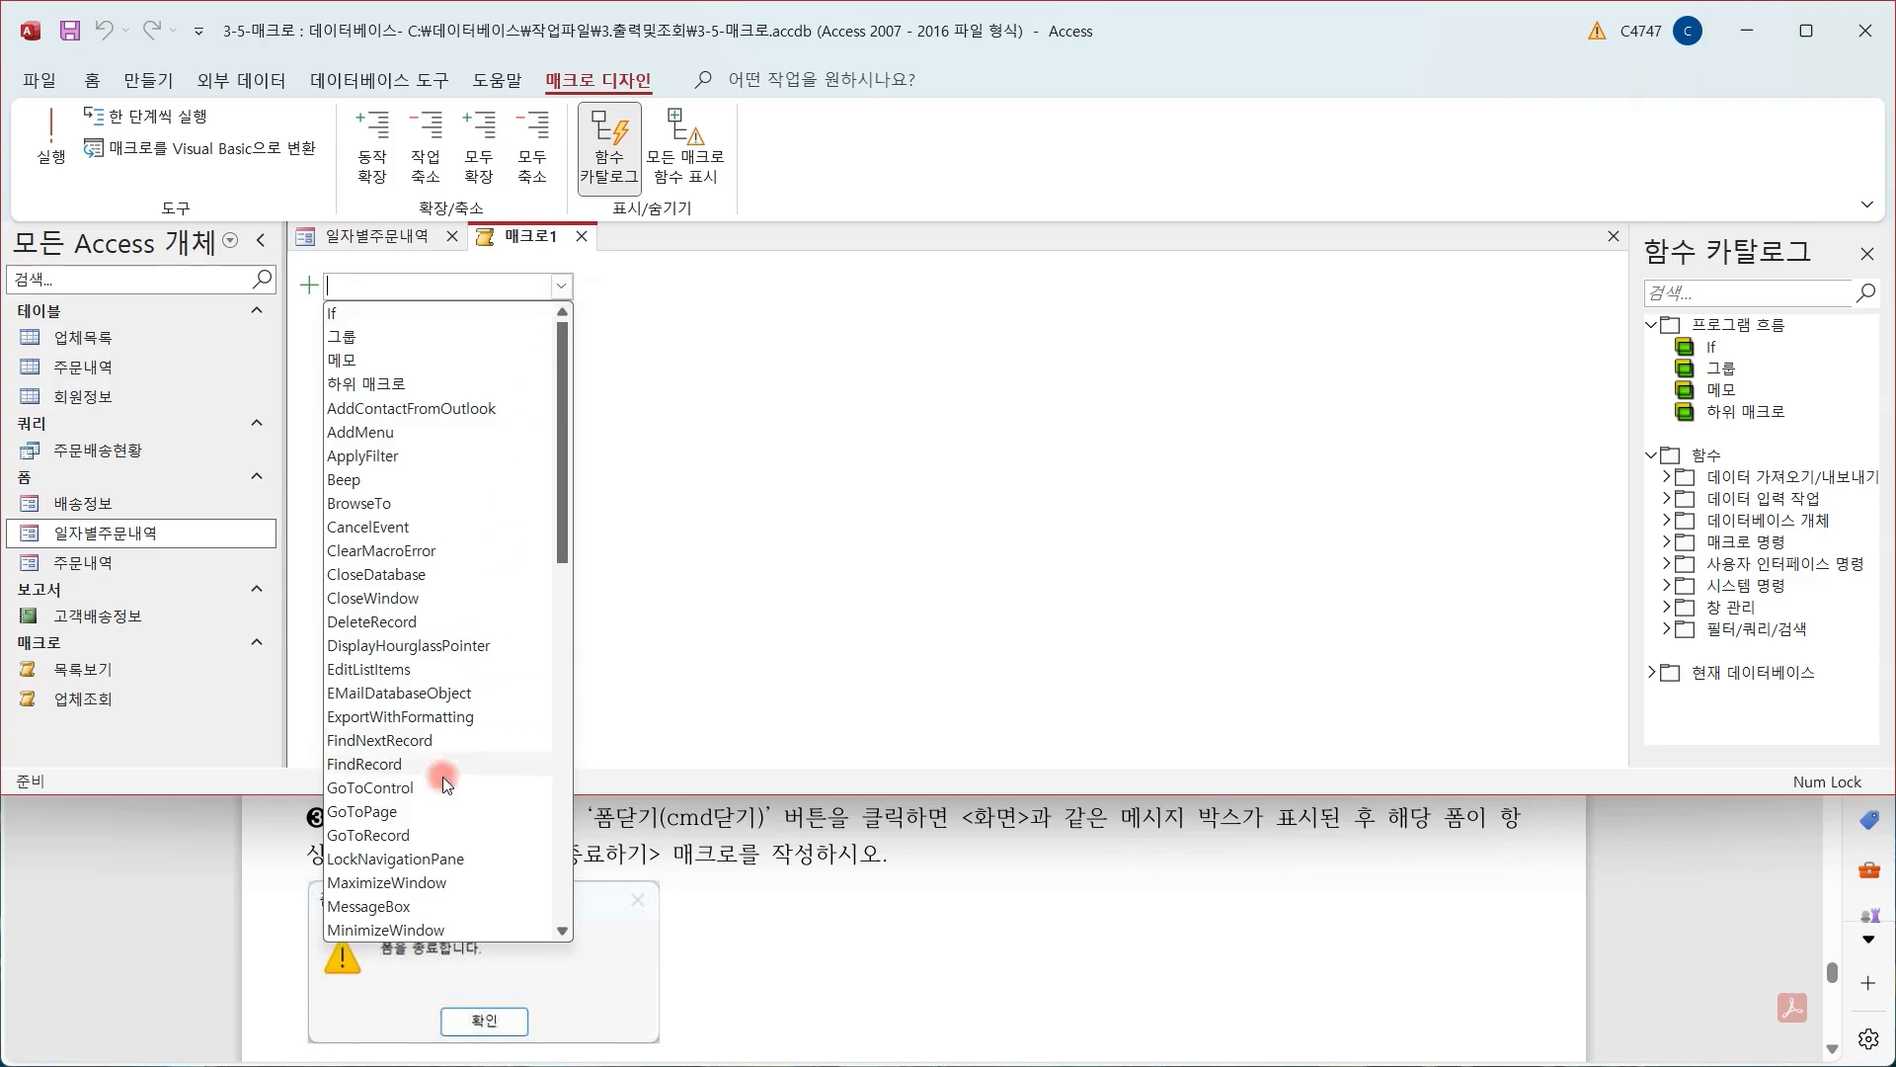
{"action": "left_click", "coordinate": [412, 907]}
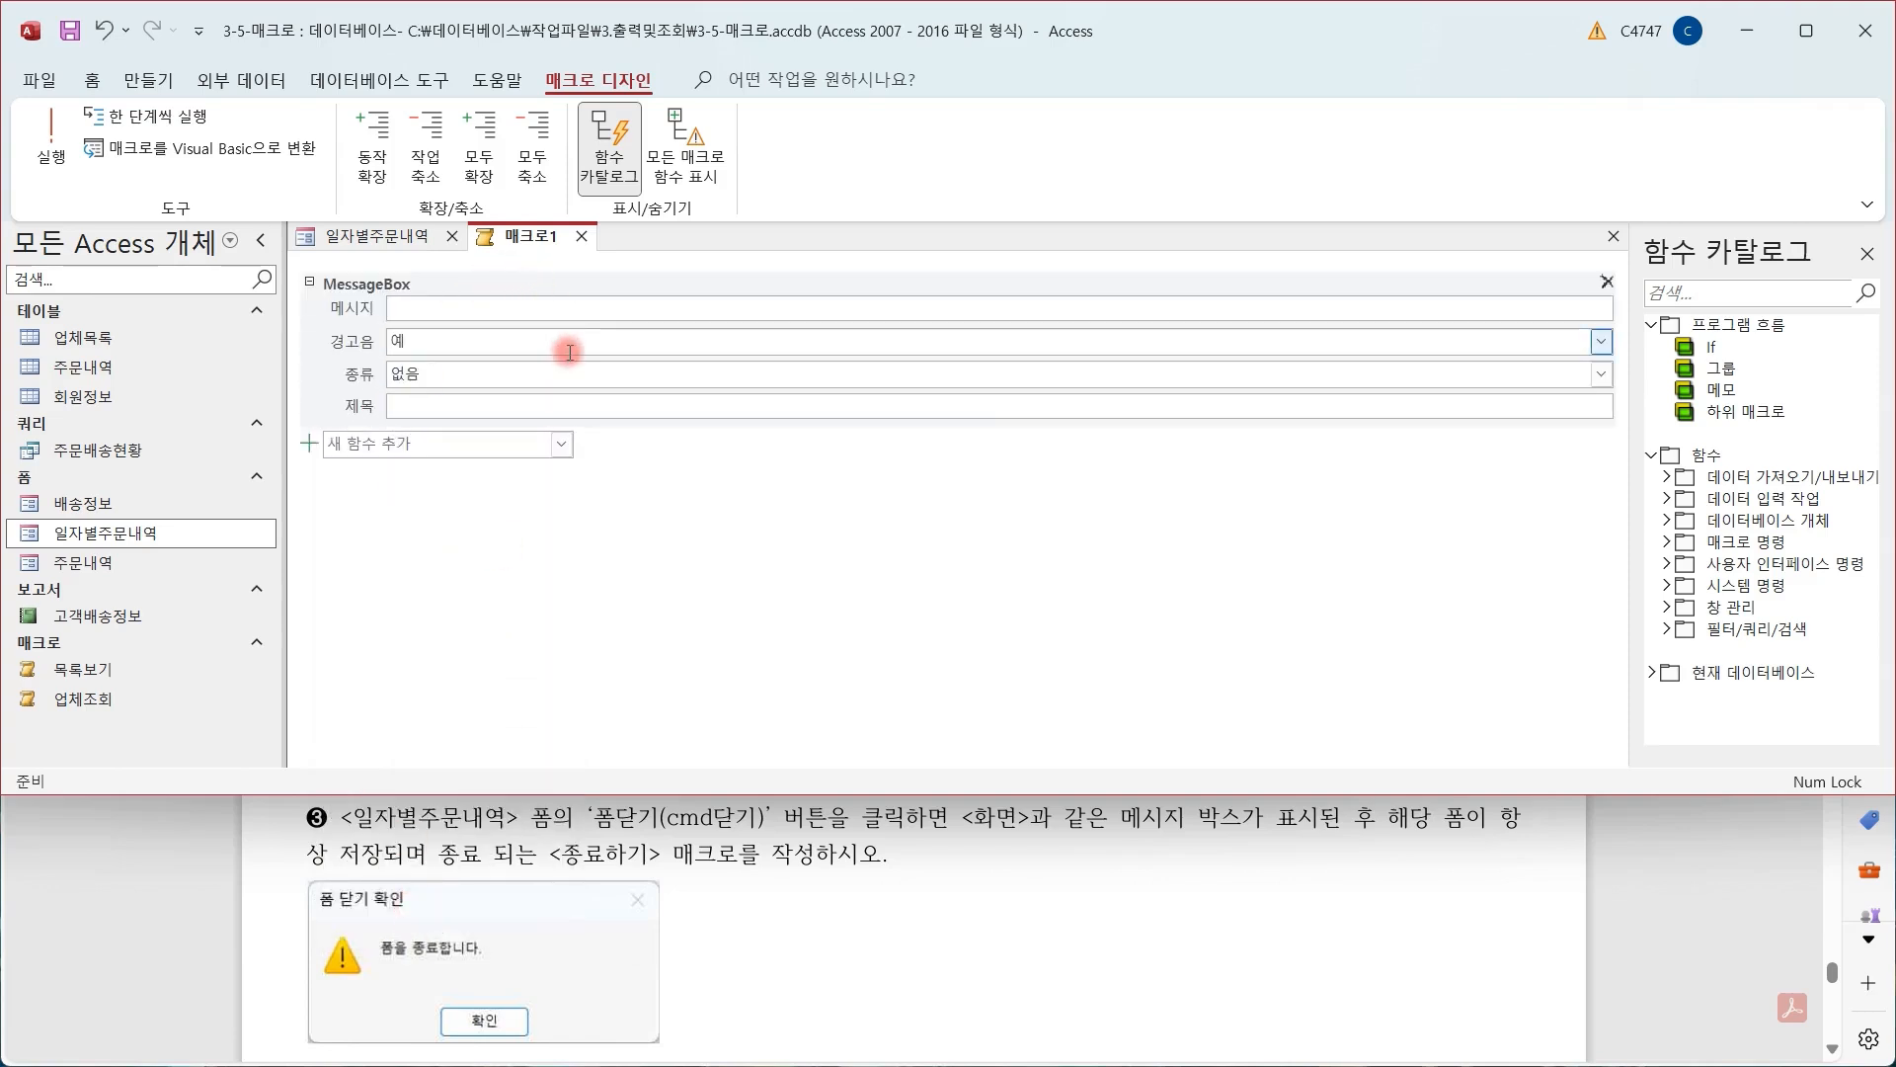
Set the MessageBox action's message to "폼을 종료합니다."
{"action": "left_click", "coordinate": [574, 302]}
{"action": "type", "text": "폼을 조요"}
{"action": "key", "text": "BackSpace"}
{"action": "key", "text": "BackSpace"}
{"action": "type", "text": "종료"}
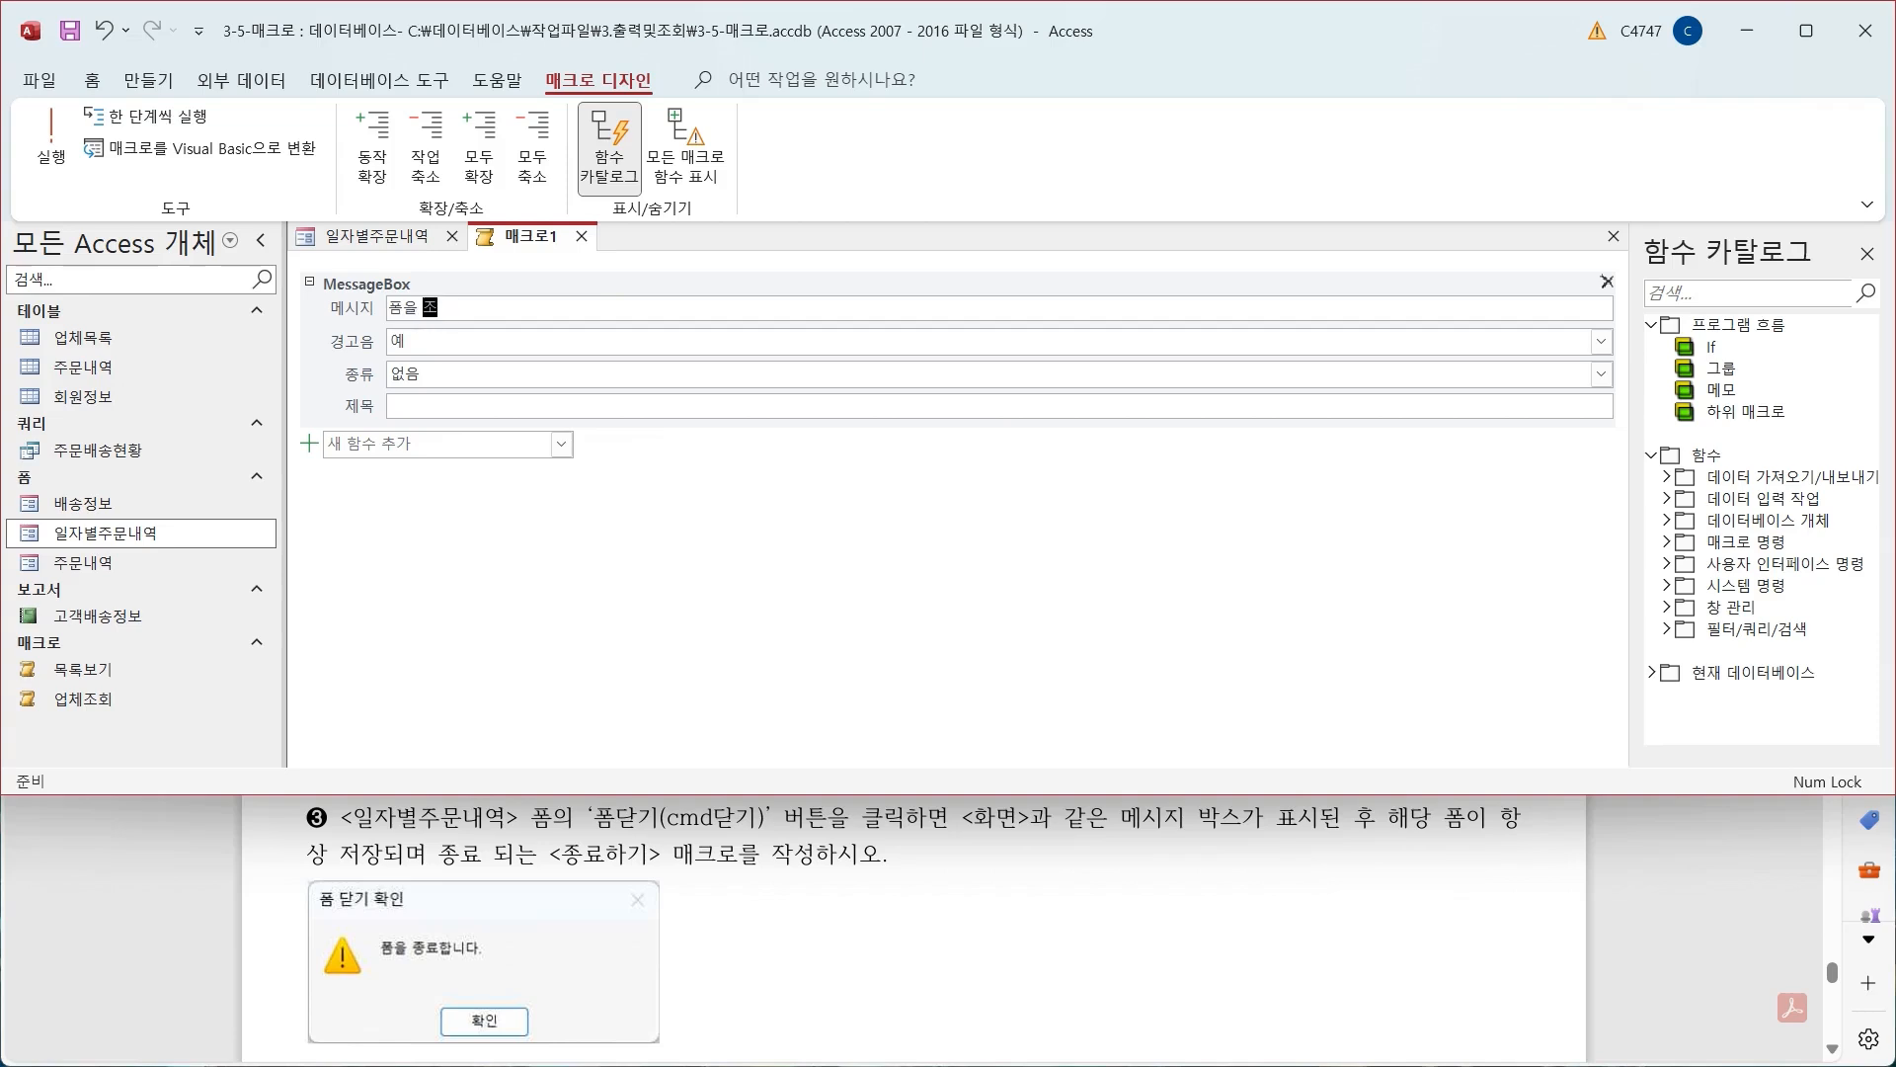
{"action": "type", "text": "합니다"}
Set the MessageBox type to 경고! and its title to "폼 닫기 확인"
{"action": "left_click", "coordinate": [1602, 375]}
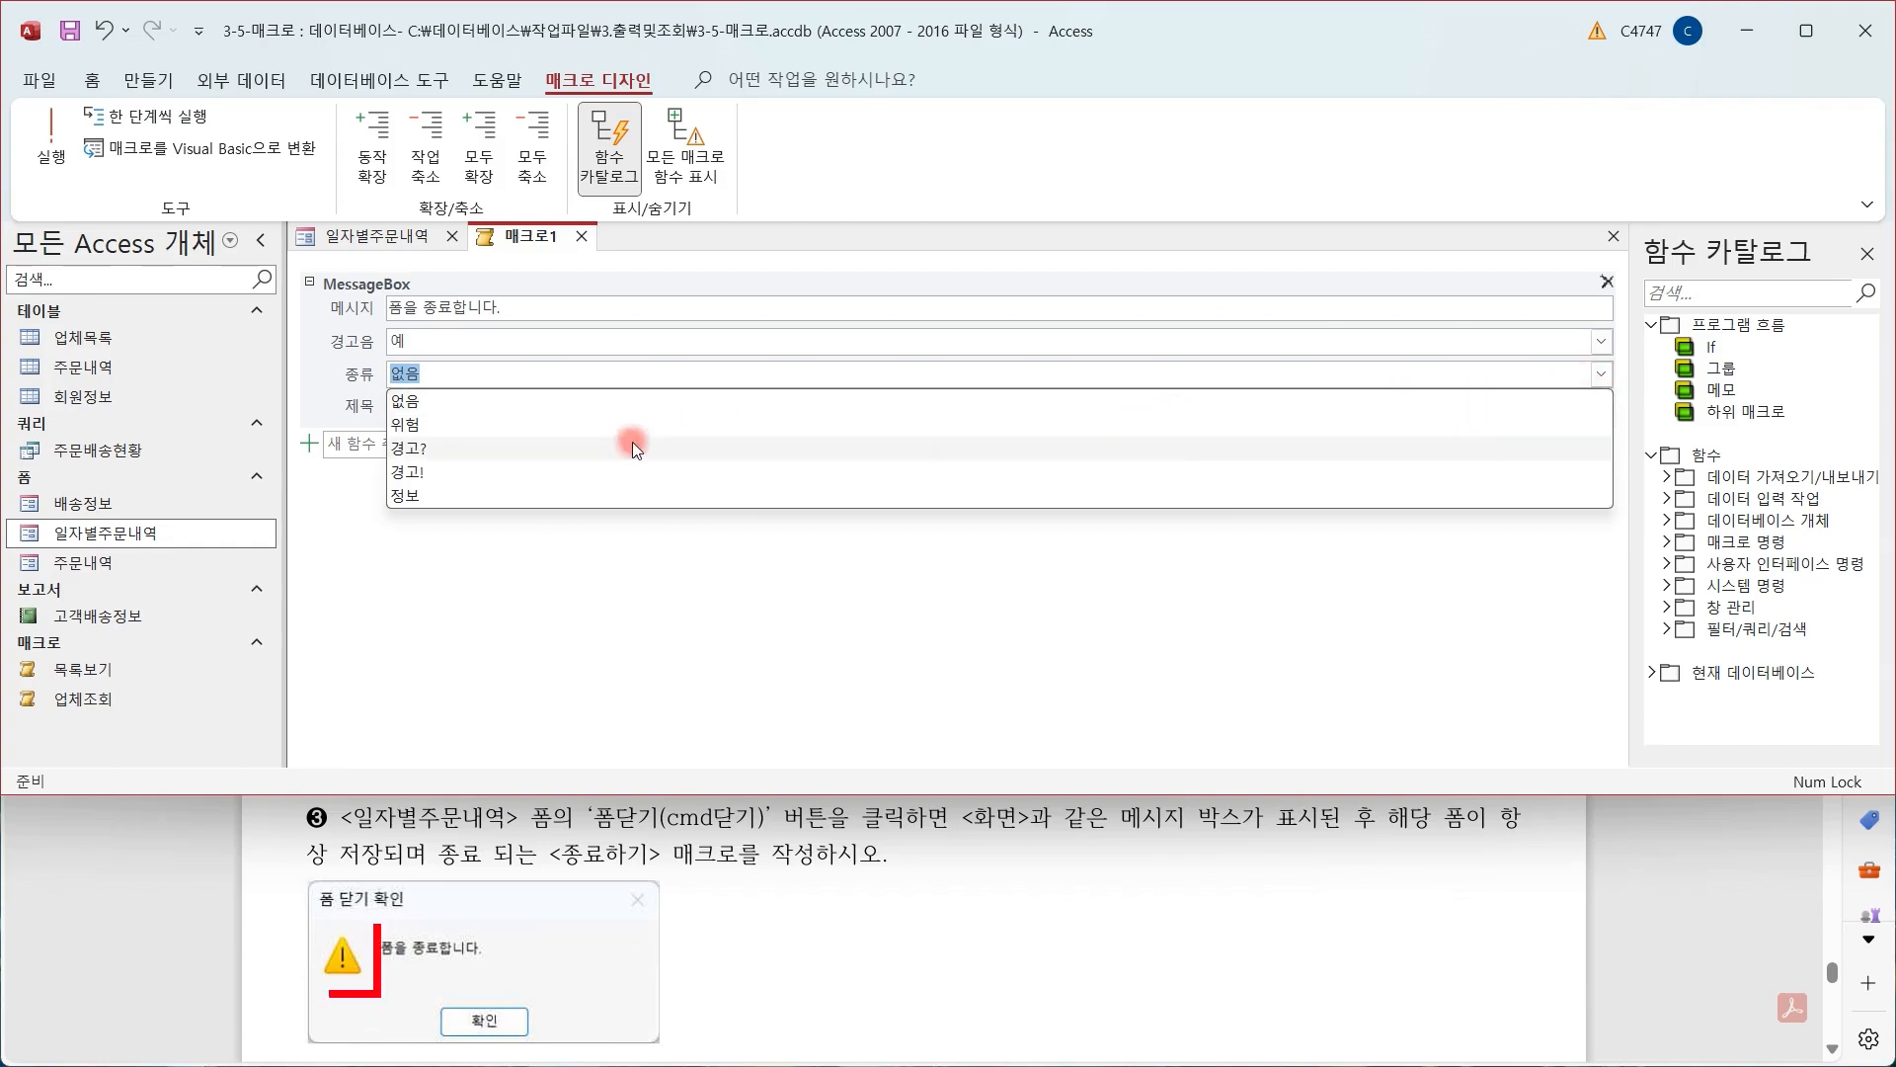
{"action": "left_click", "coordinate": [513, 477]}
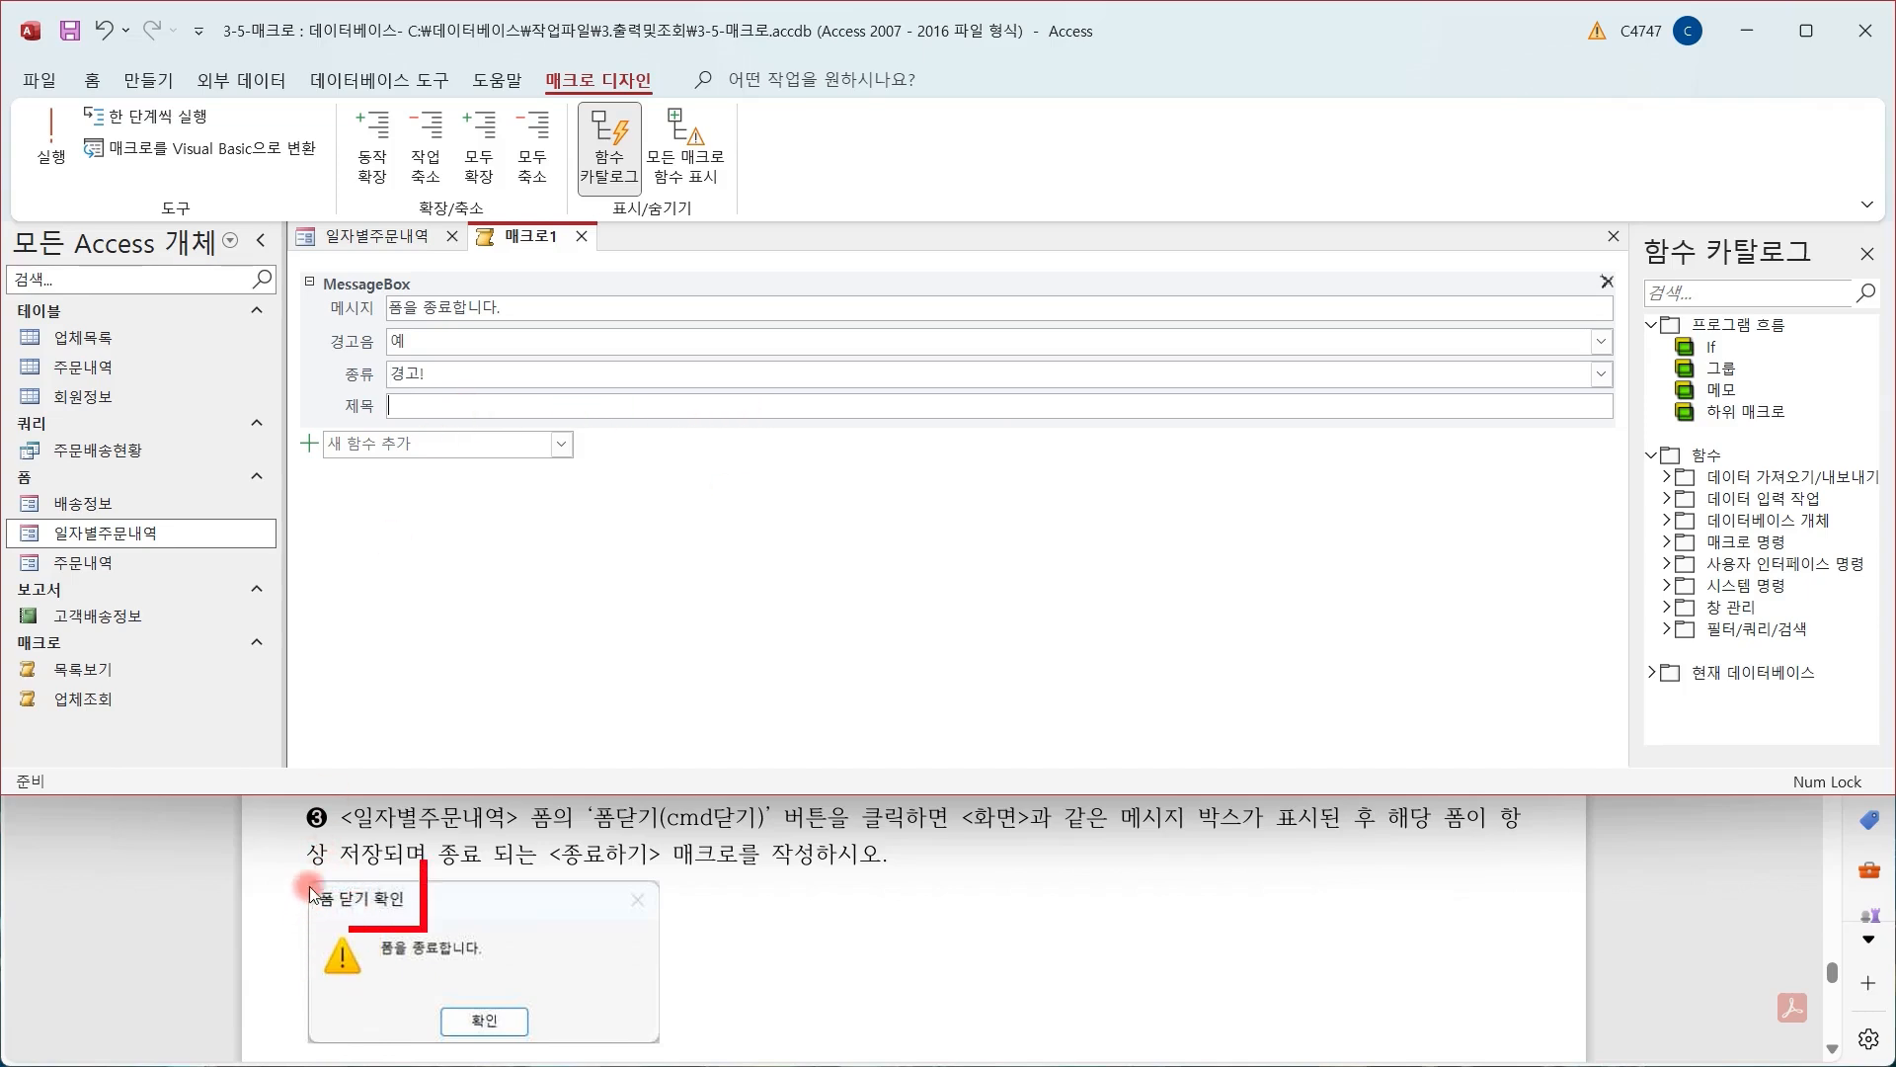
{"action": "left_click", "coordinate": [585, 404]}
{"action": "type", "text": "폼 "}
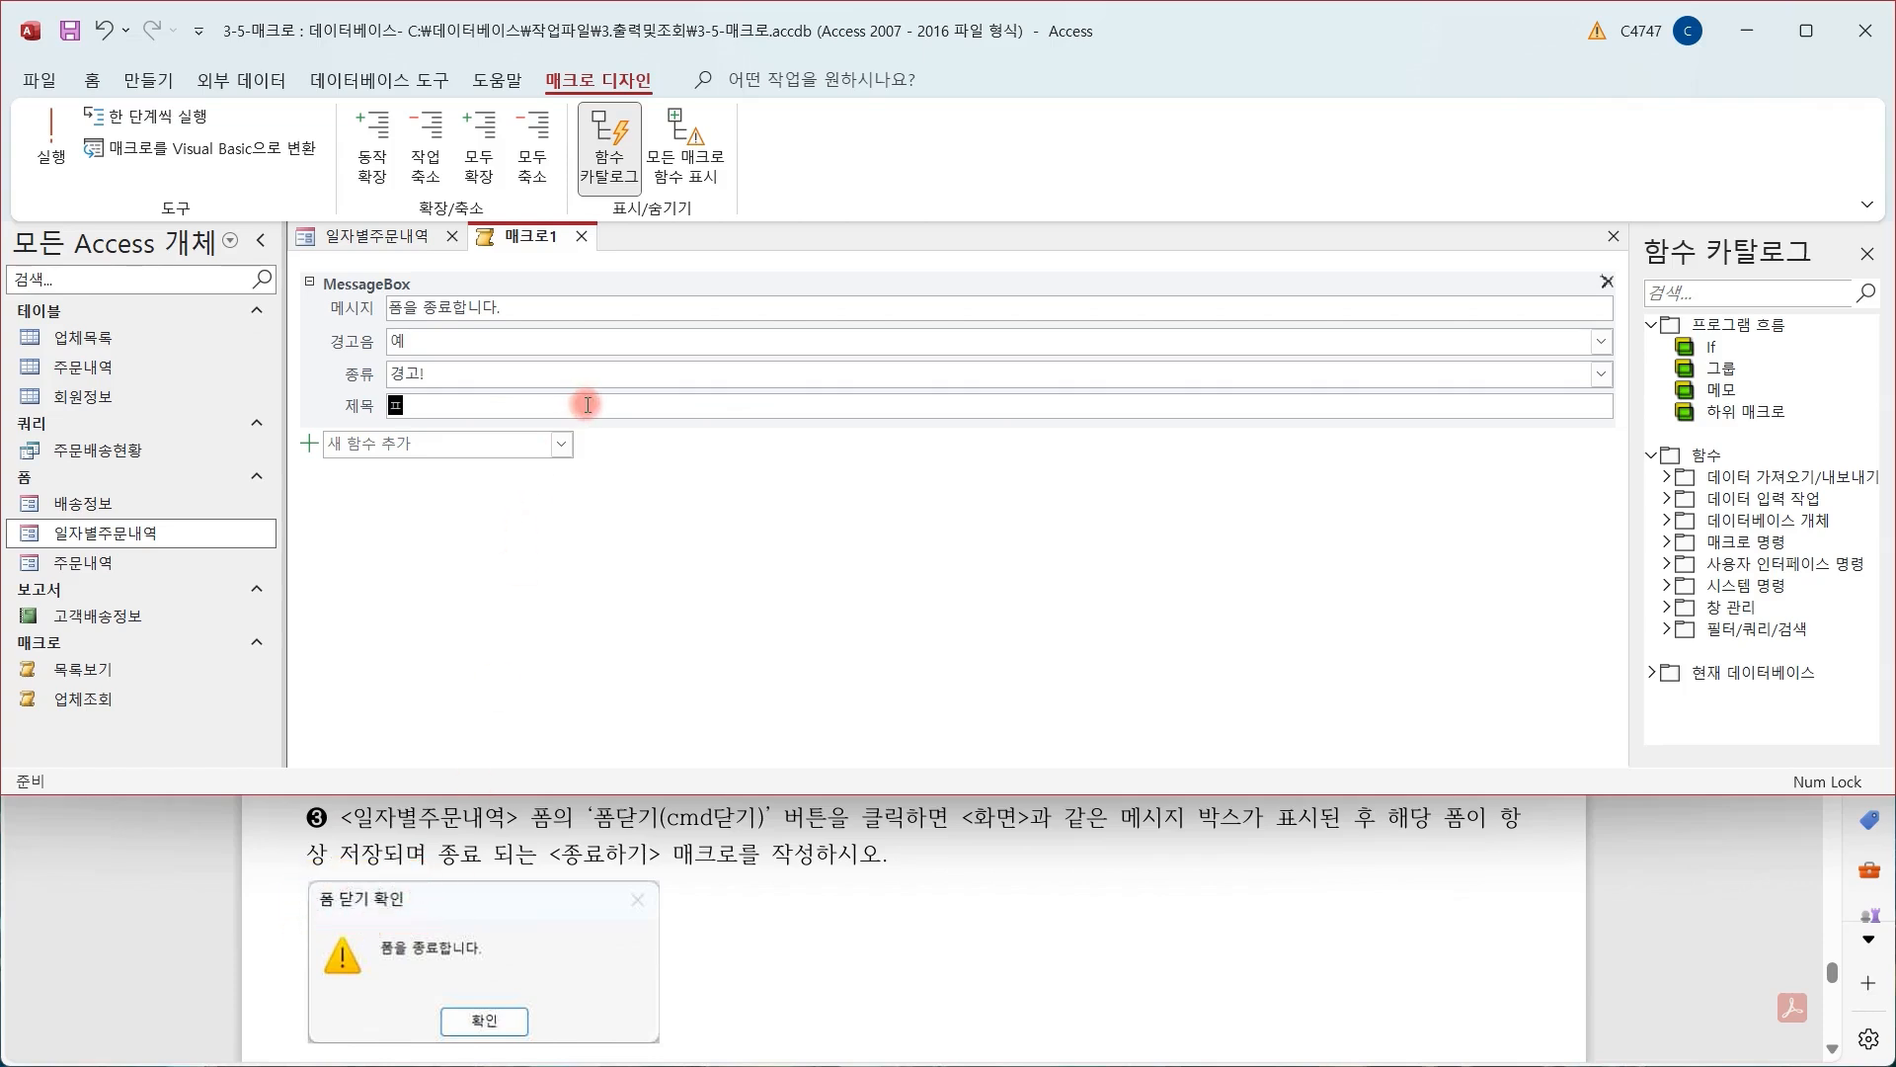
{"action": "type", "text": "닫기 확이"}
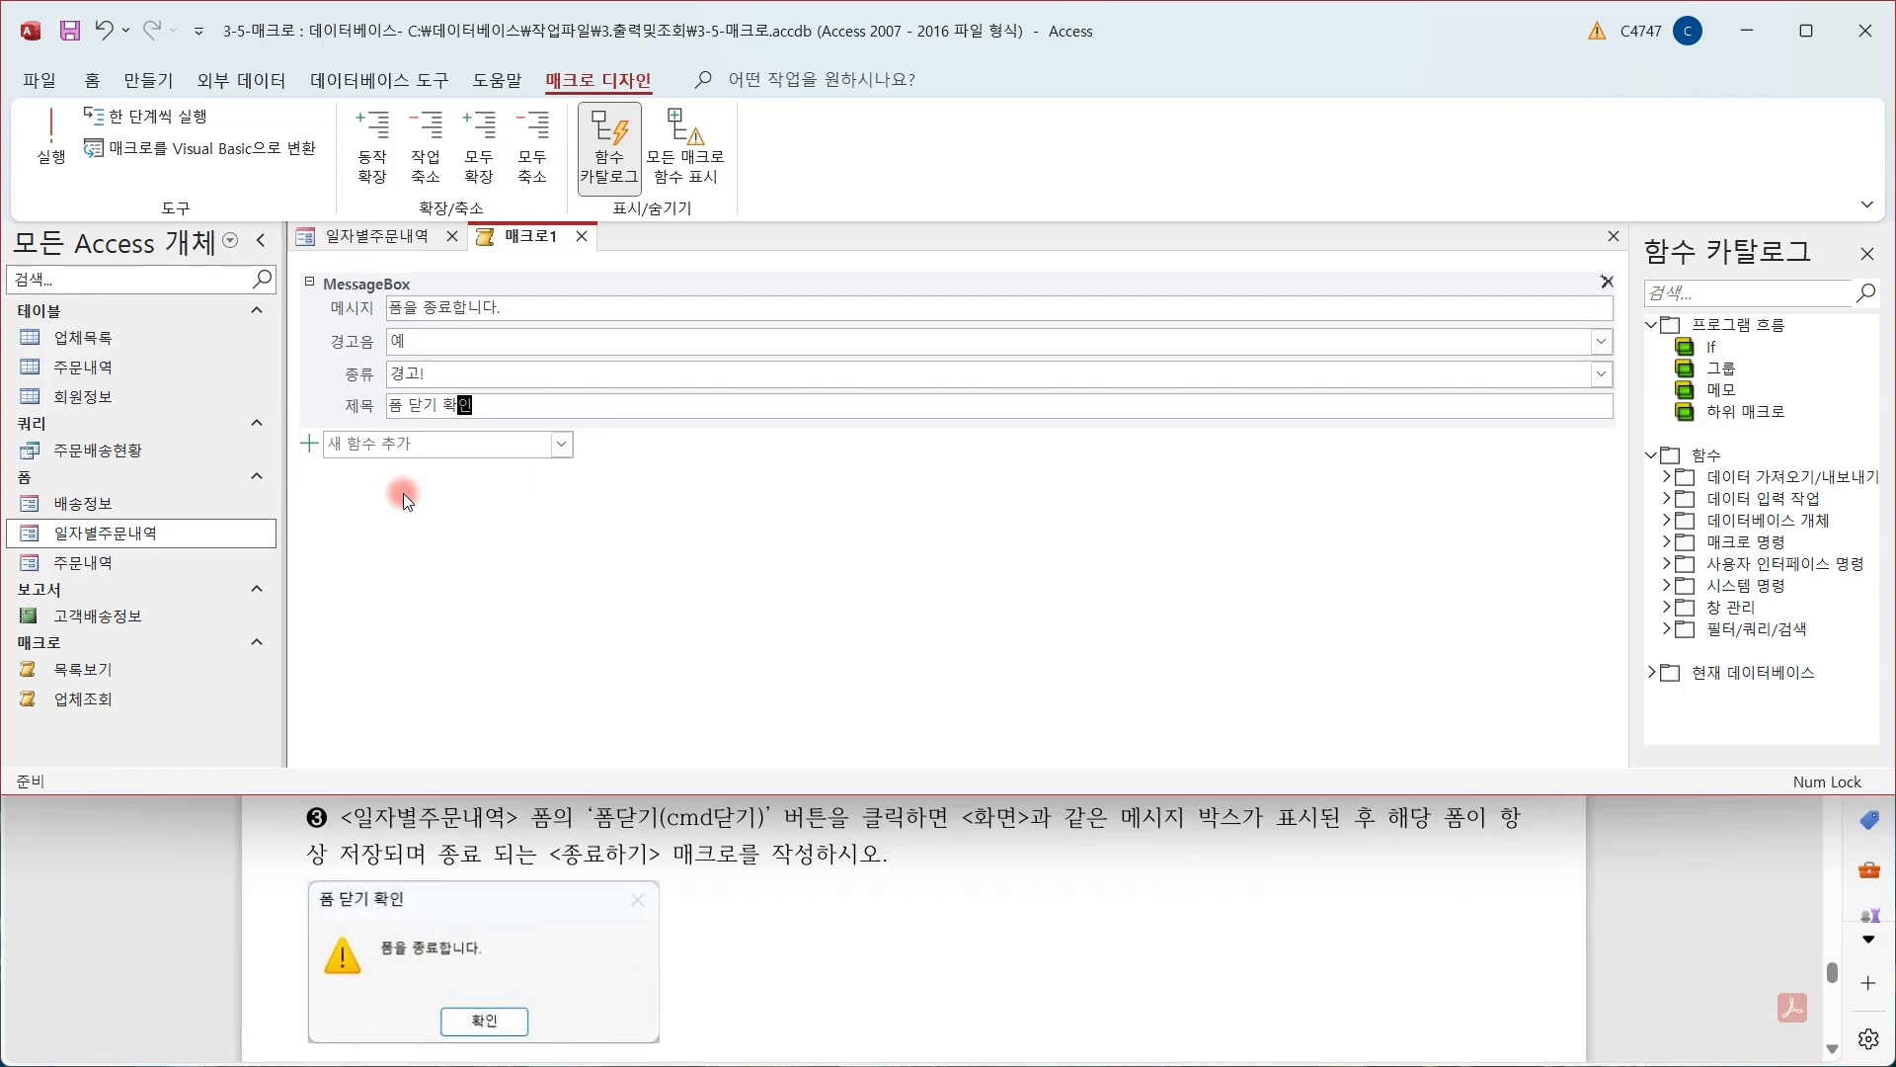
Add a CloseWindow action for the 일자별주문내역 form, with object type 폼 and the save option set to 예
{"action": "left_click", "coordinate": [560, 444]}
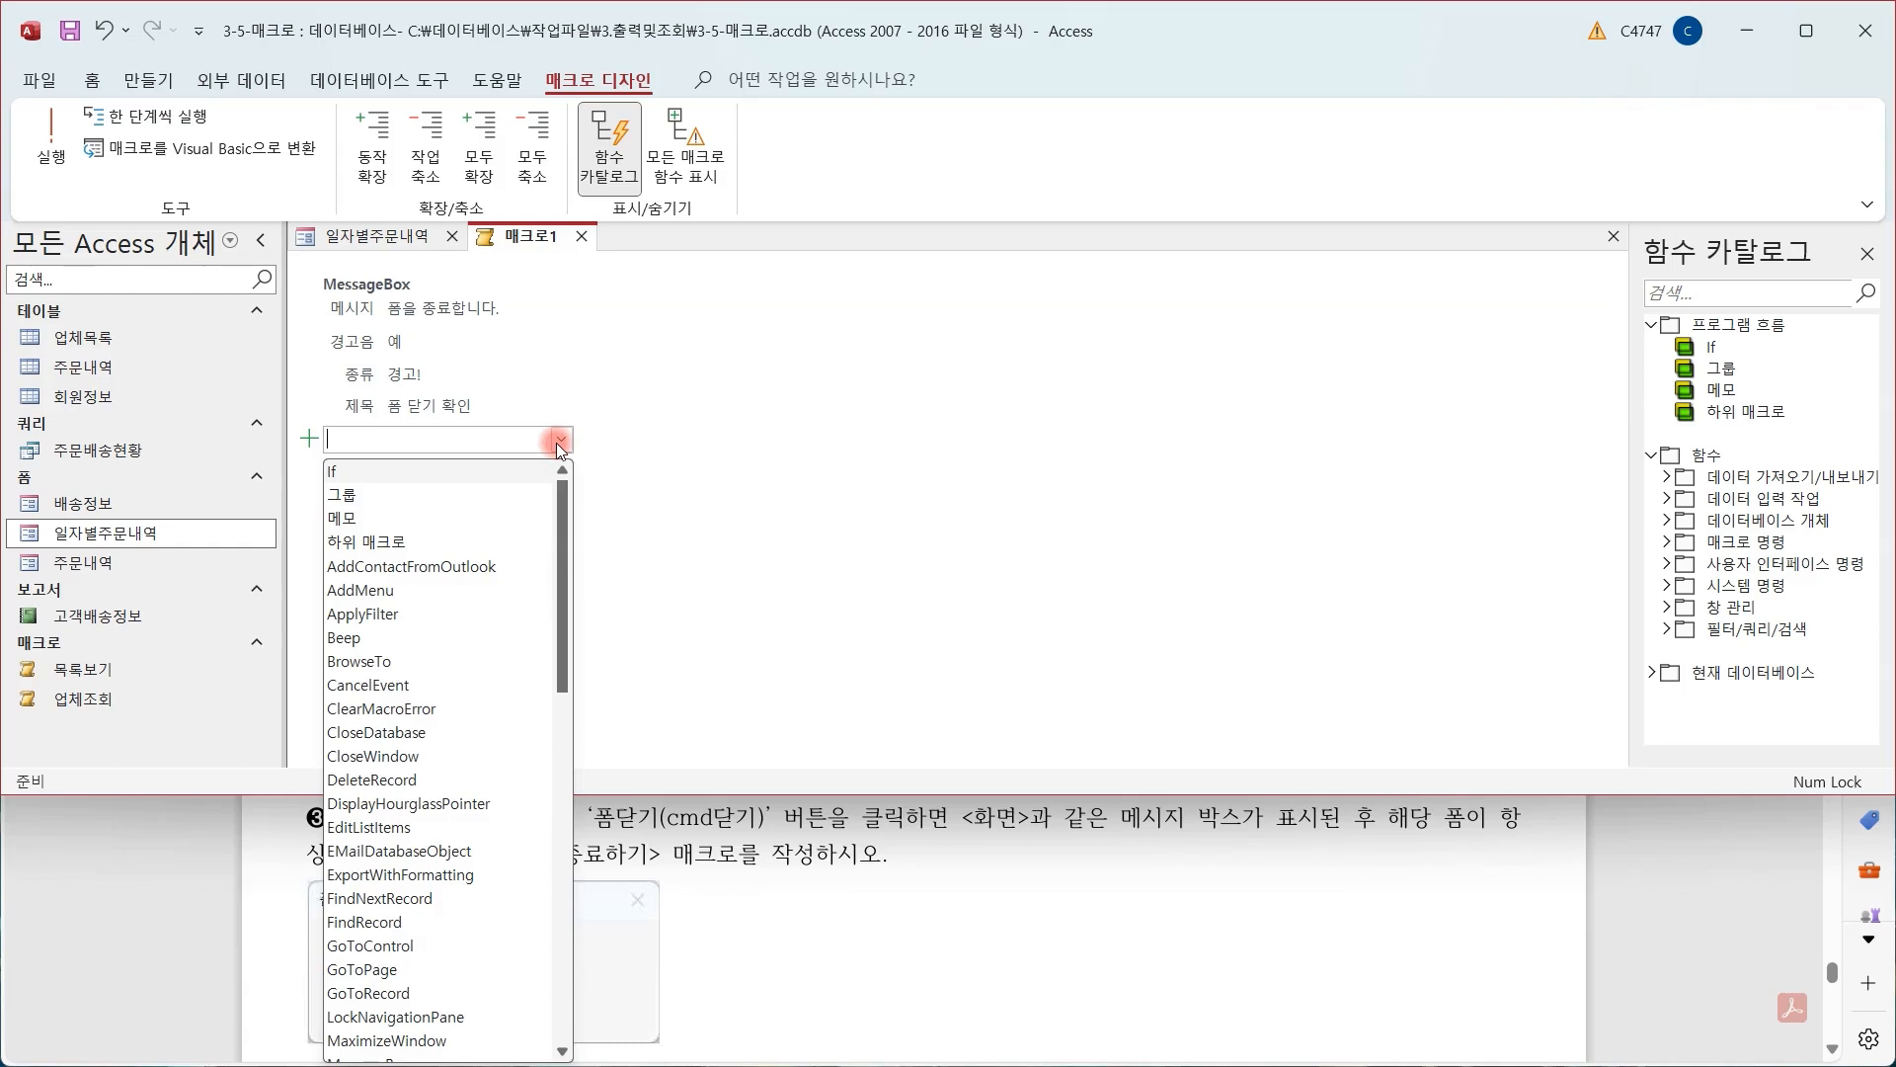
{"action": "left_click", "coordinate": [425, 757]}
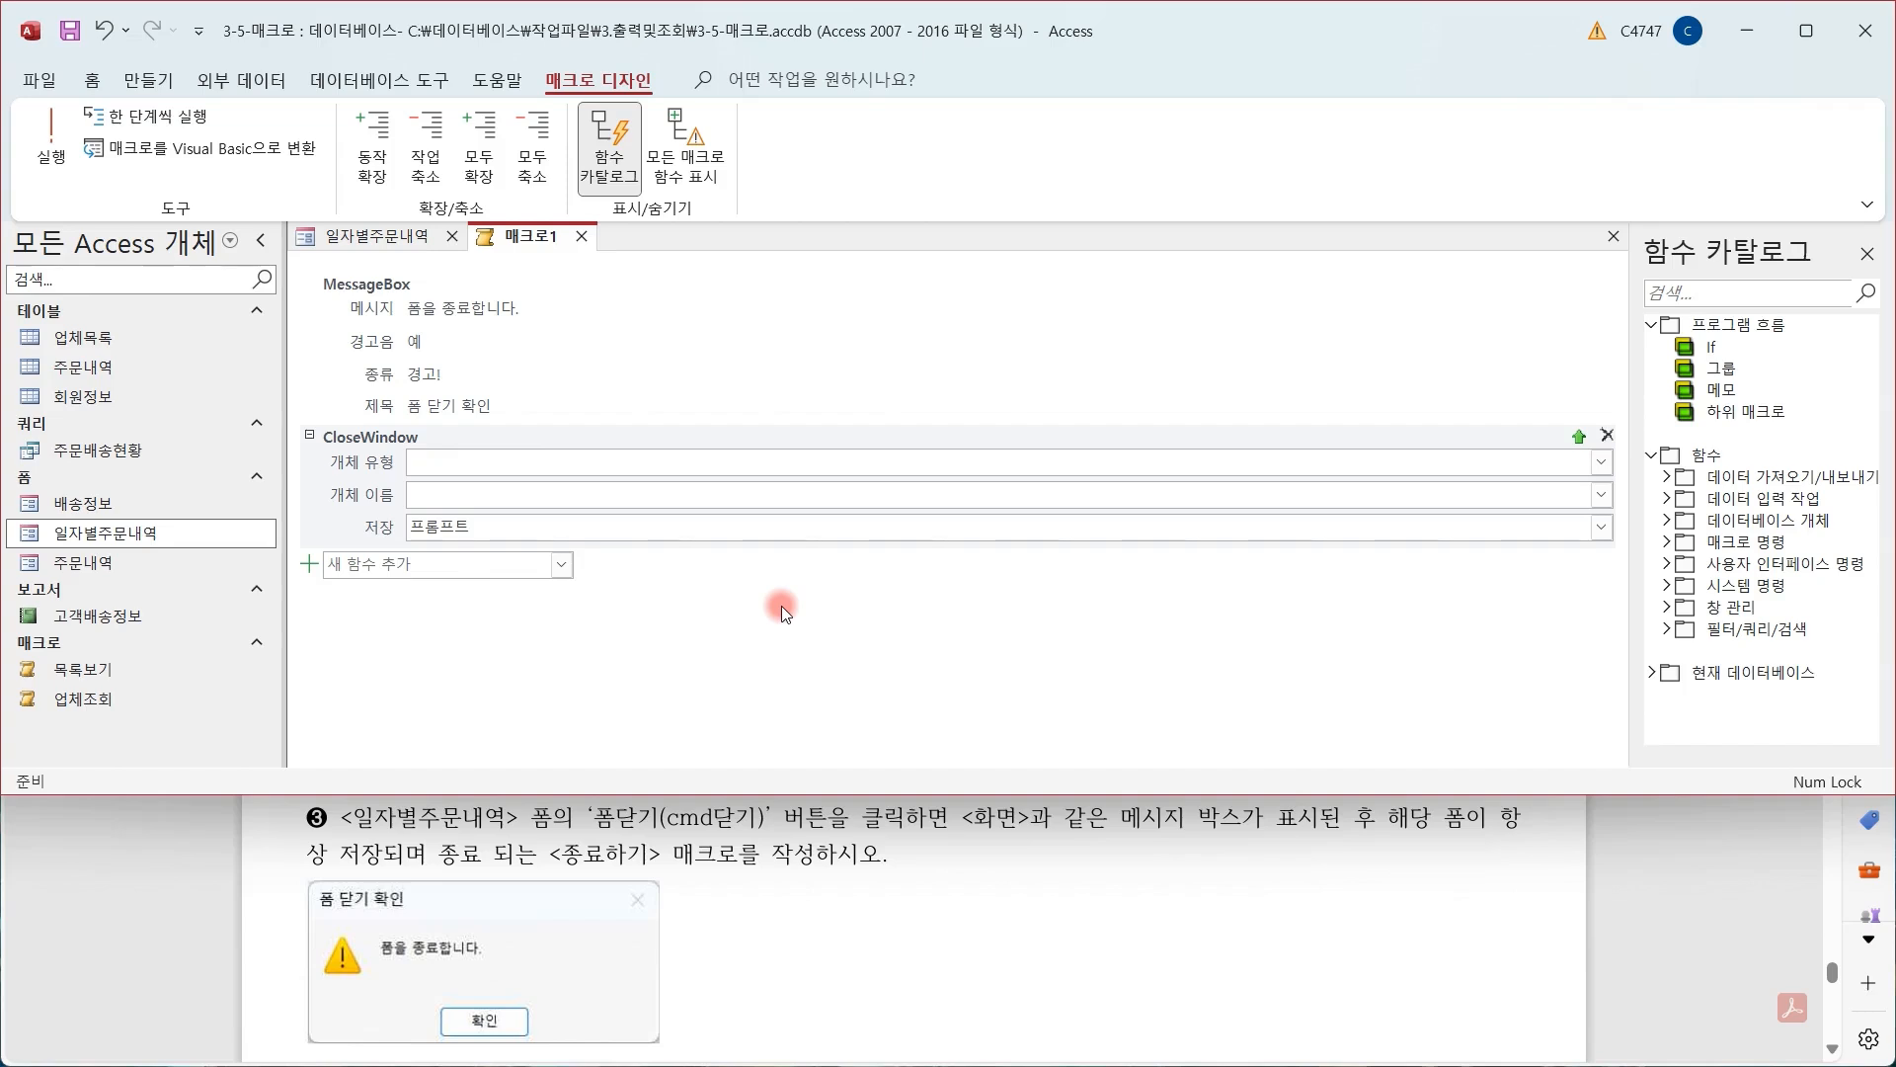
{"action": "left_click", "coordinate": [1602, 462]}
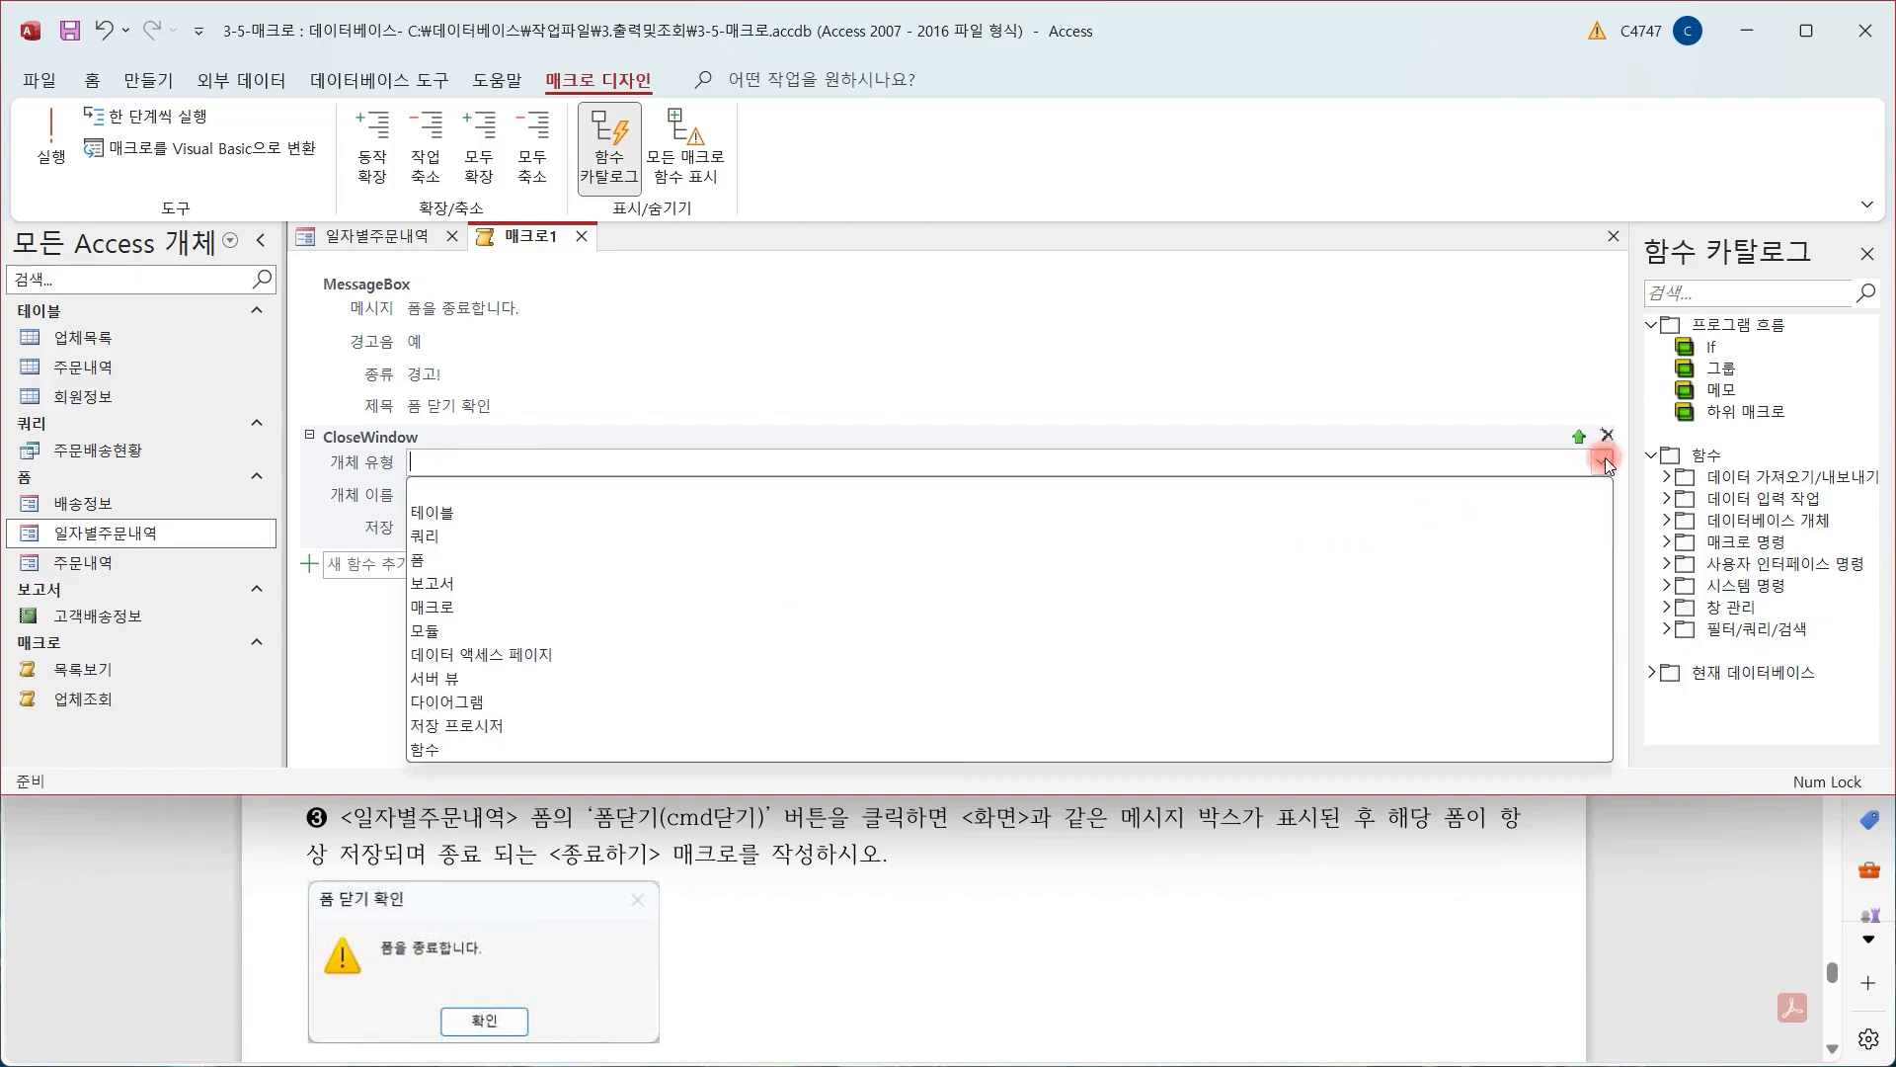
{"action": "left_click", "coordinate": [565, 561]}
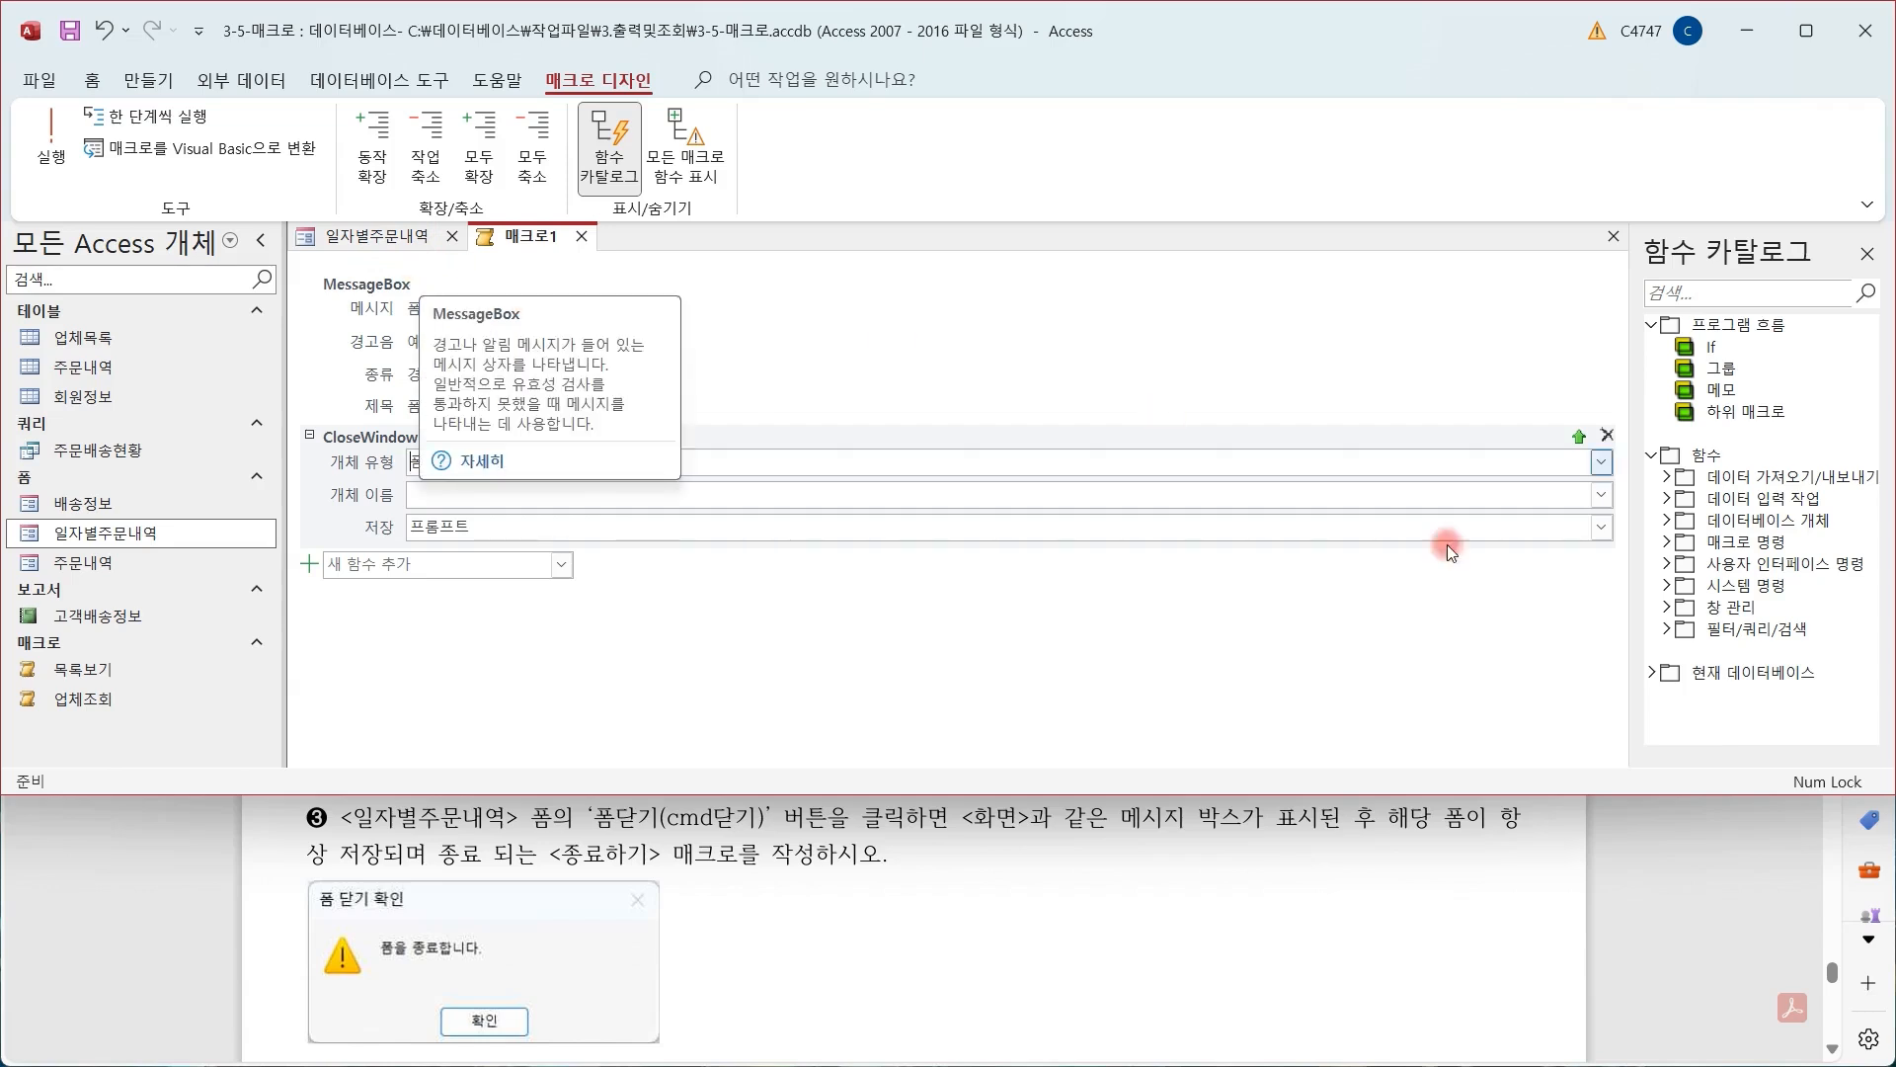
{"action": "left_click", "coordinate": [1598, 500]}
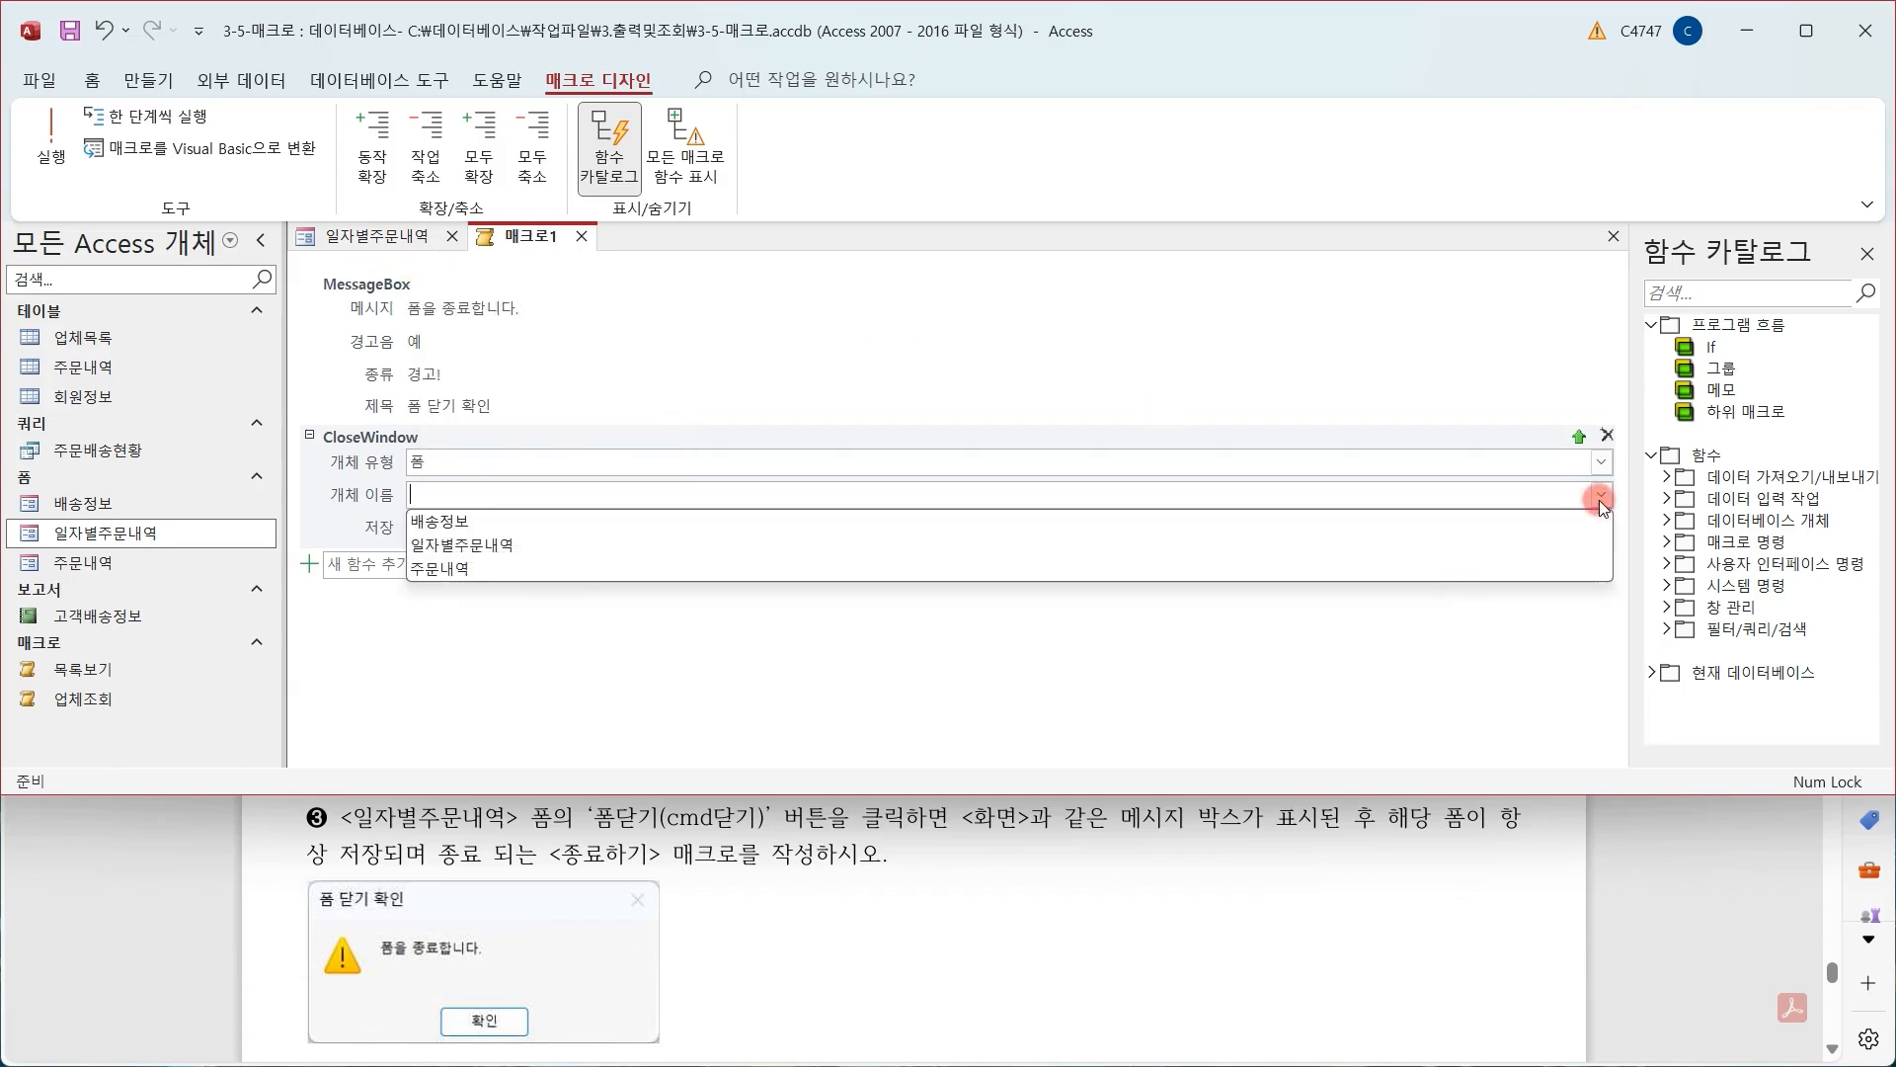
{"action": "left_click", "coordinate": [555, 544]}
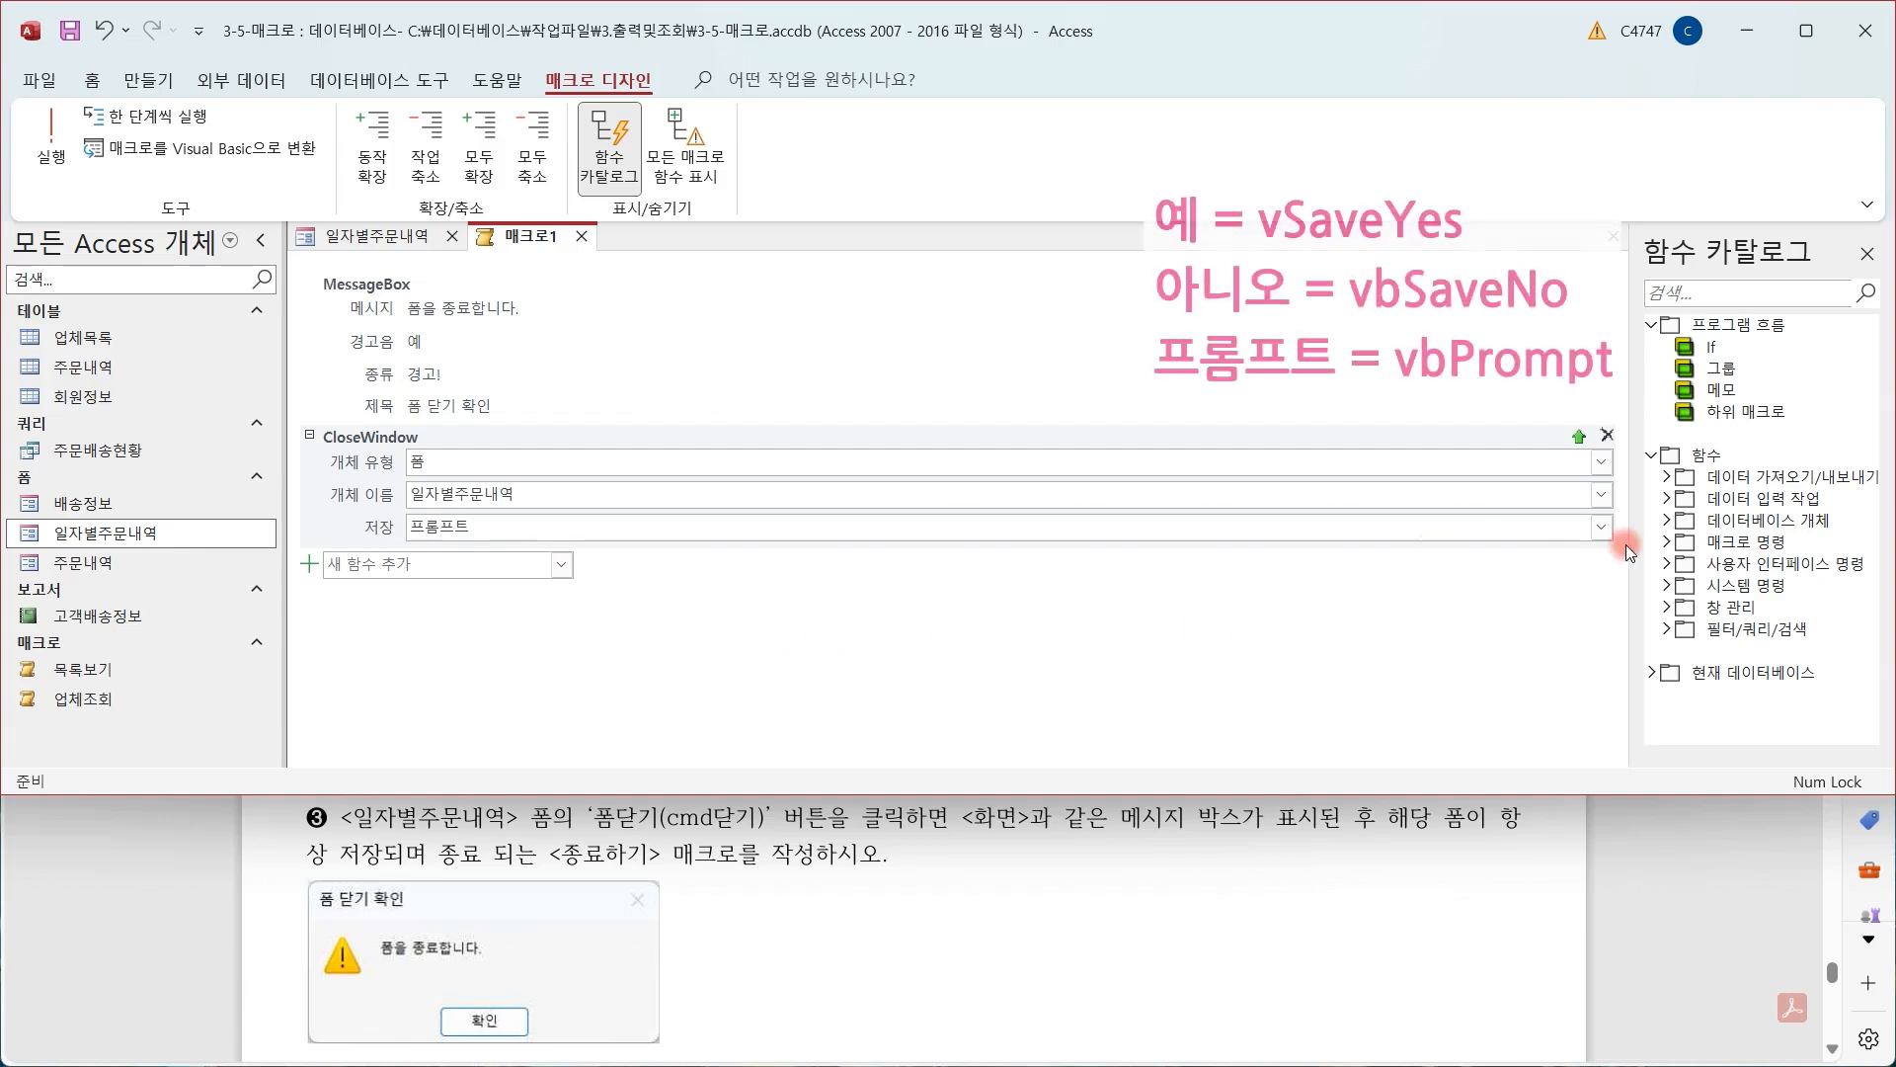
{"action": "left_click", "coordinate": [1601, 527]}
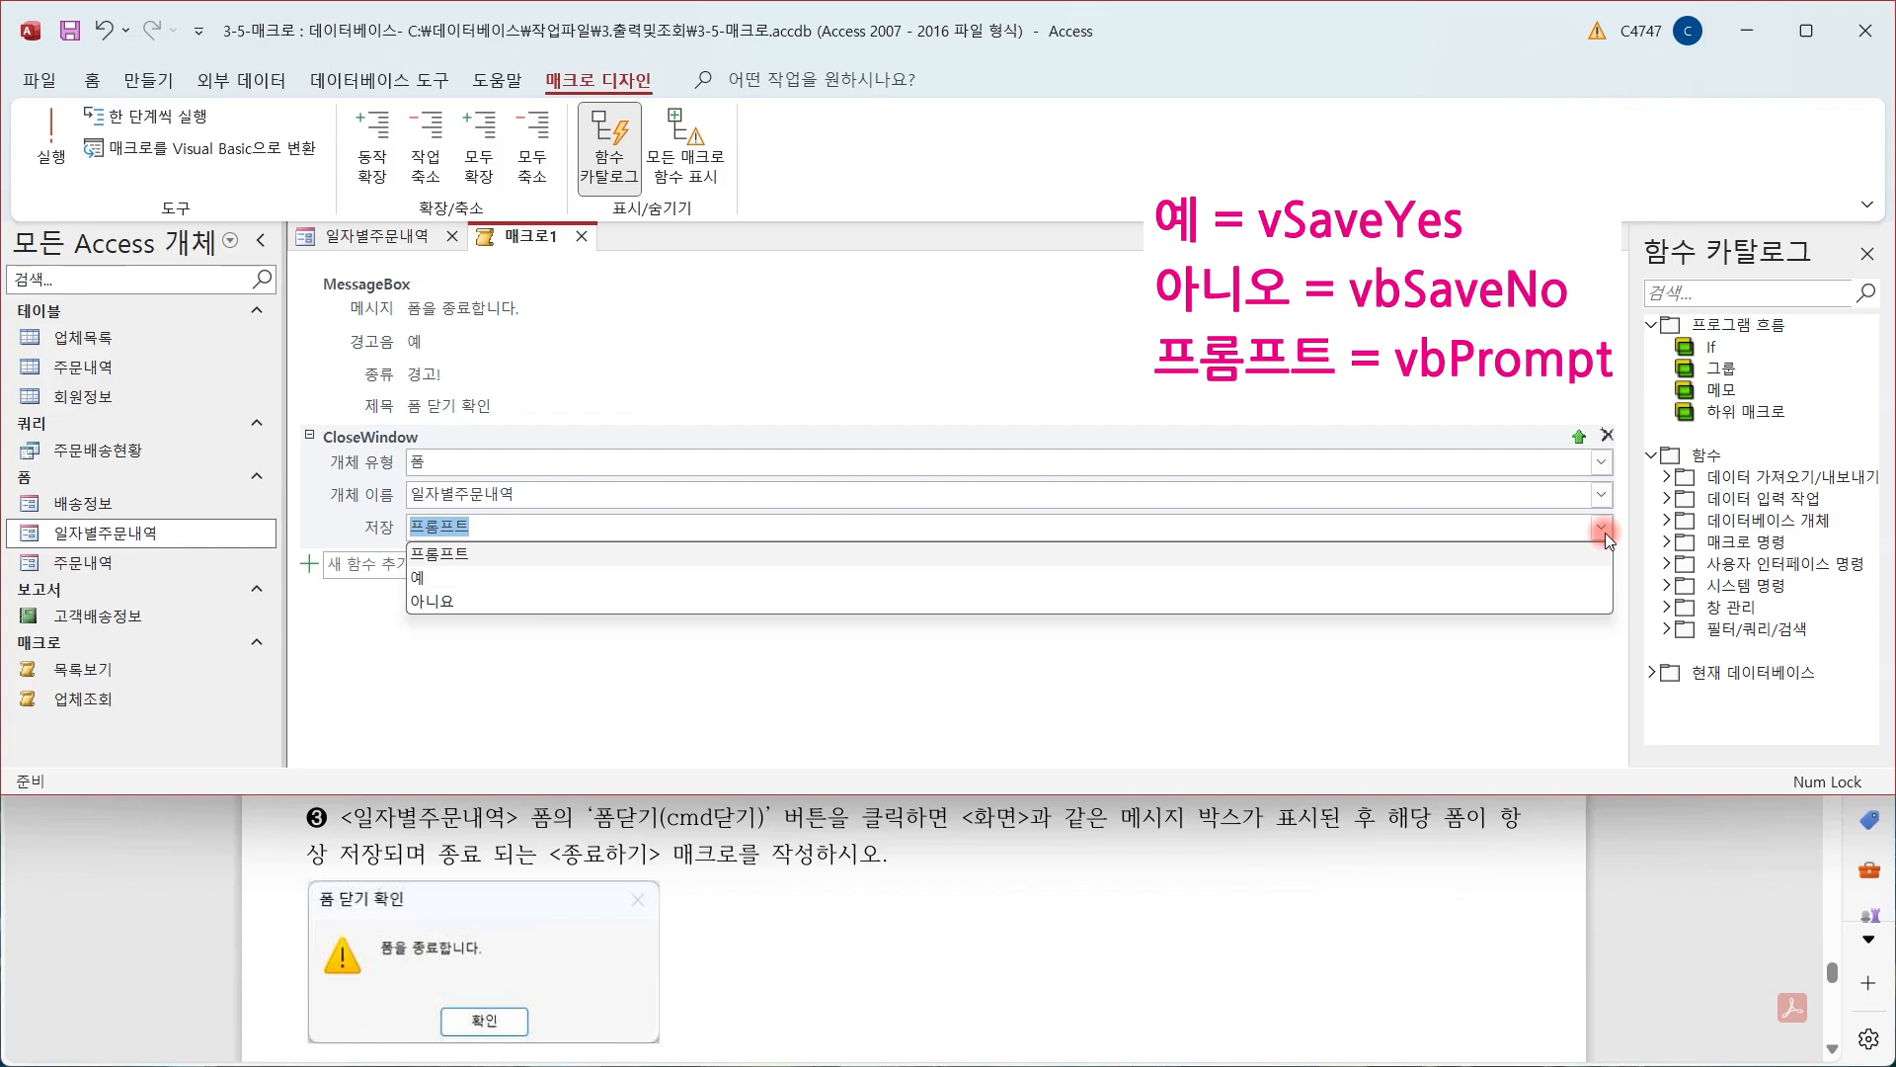
{"action": "left_click", "coordinate": [577, 589]}
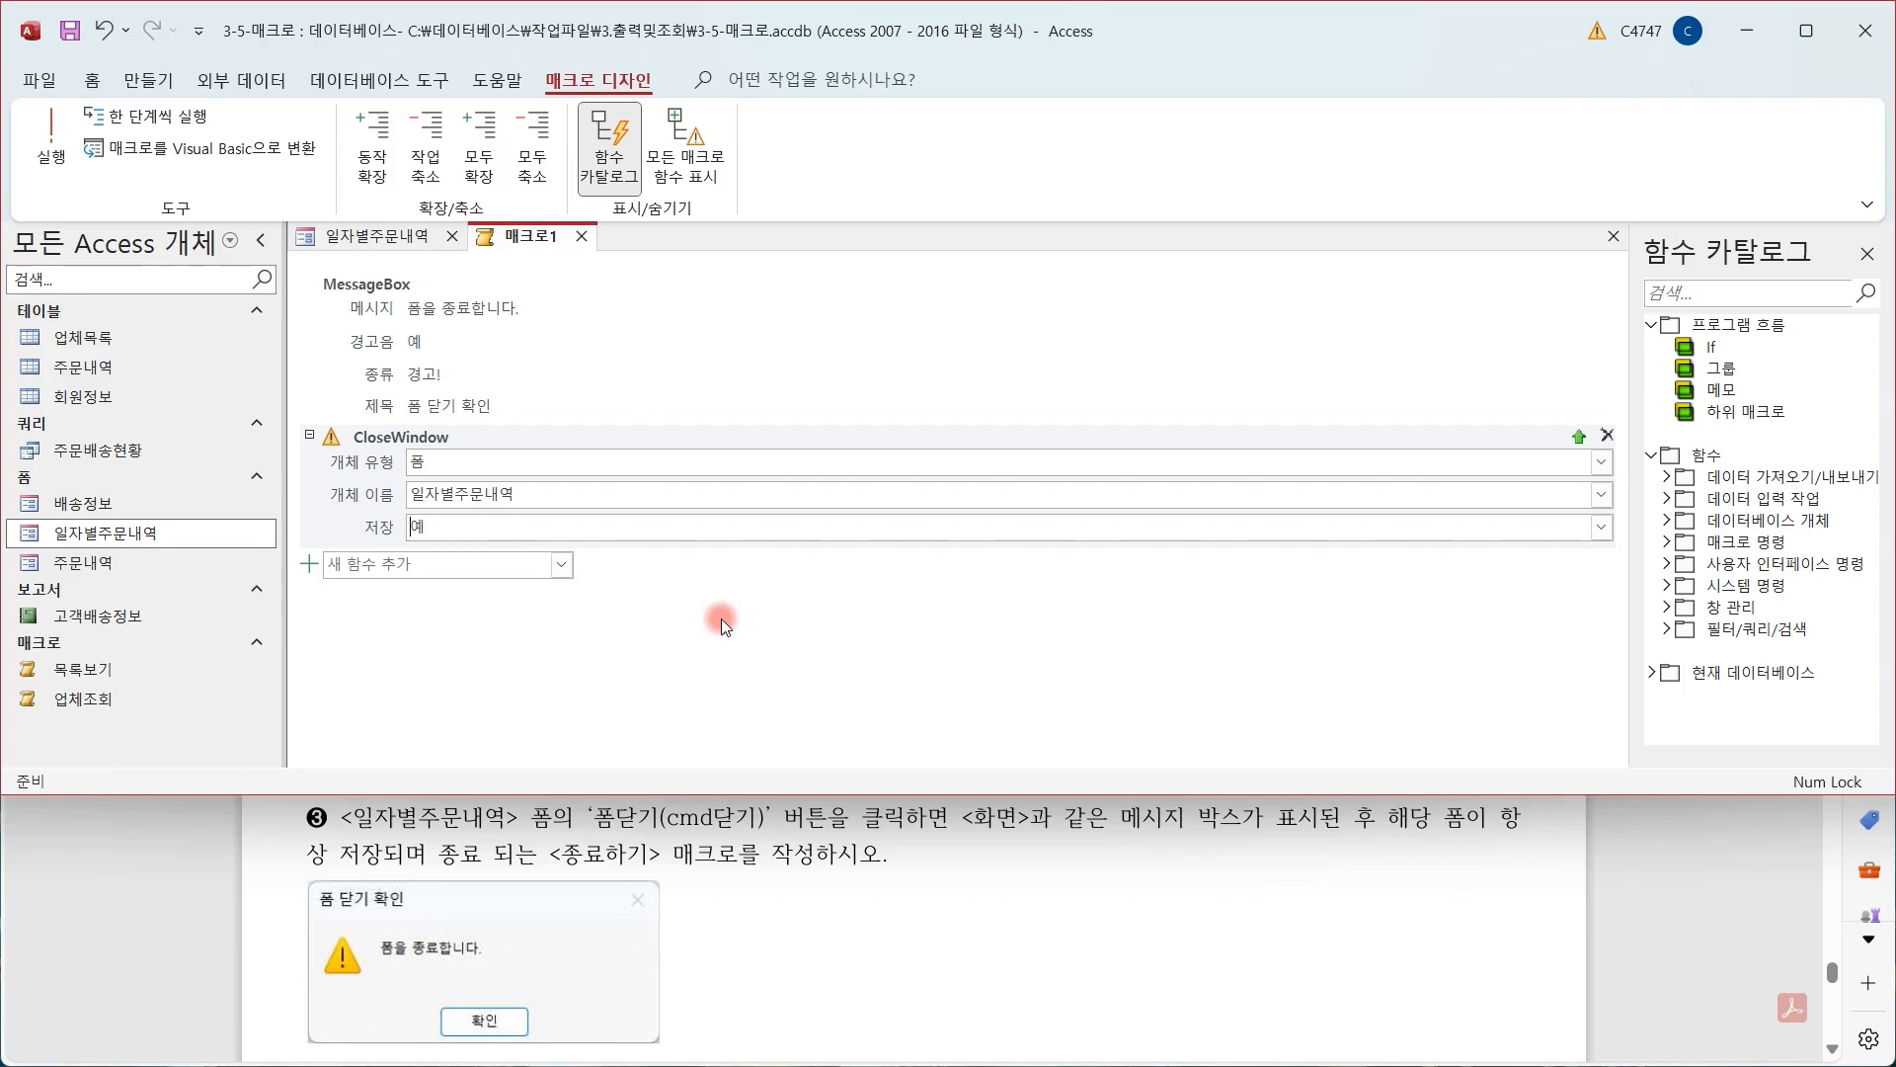
{"action": "left_click", "coordinate": [516, 525]}
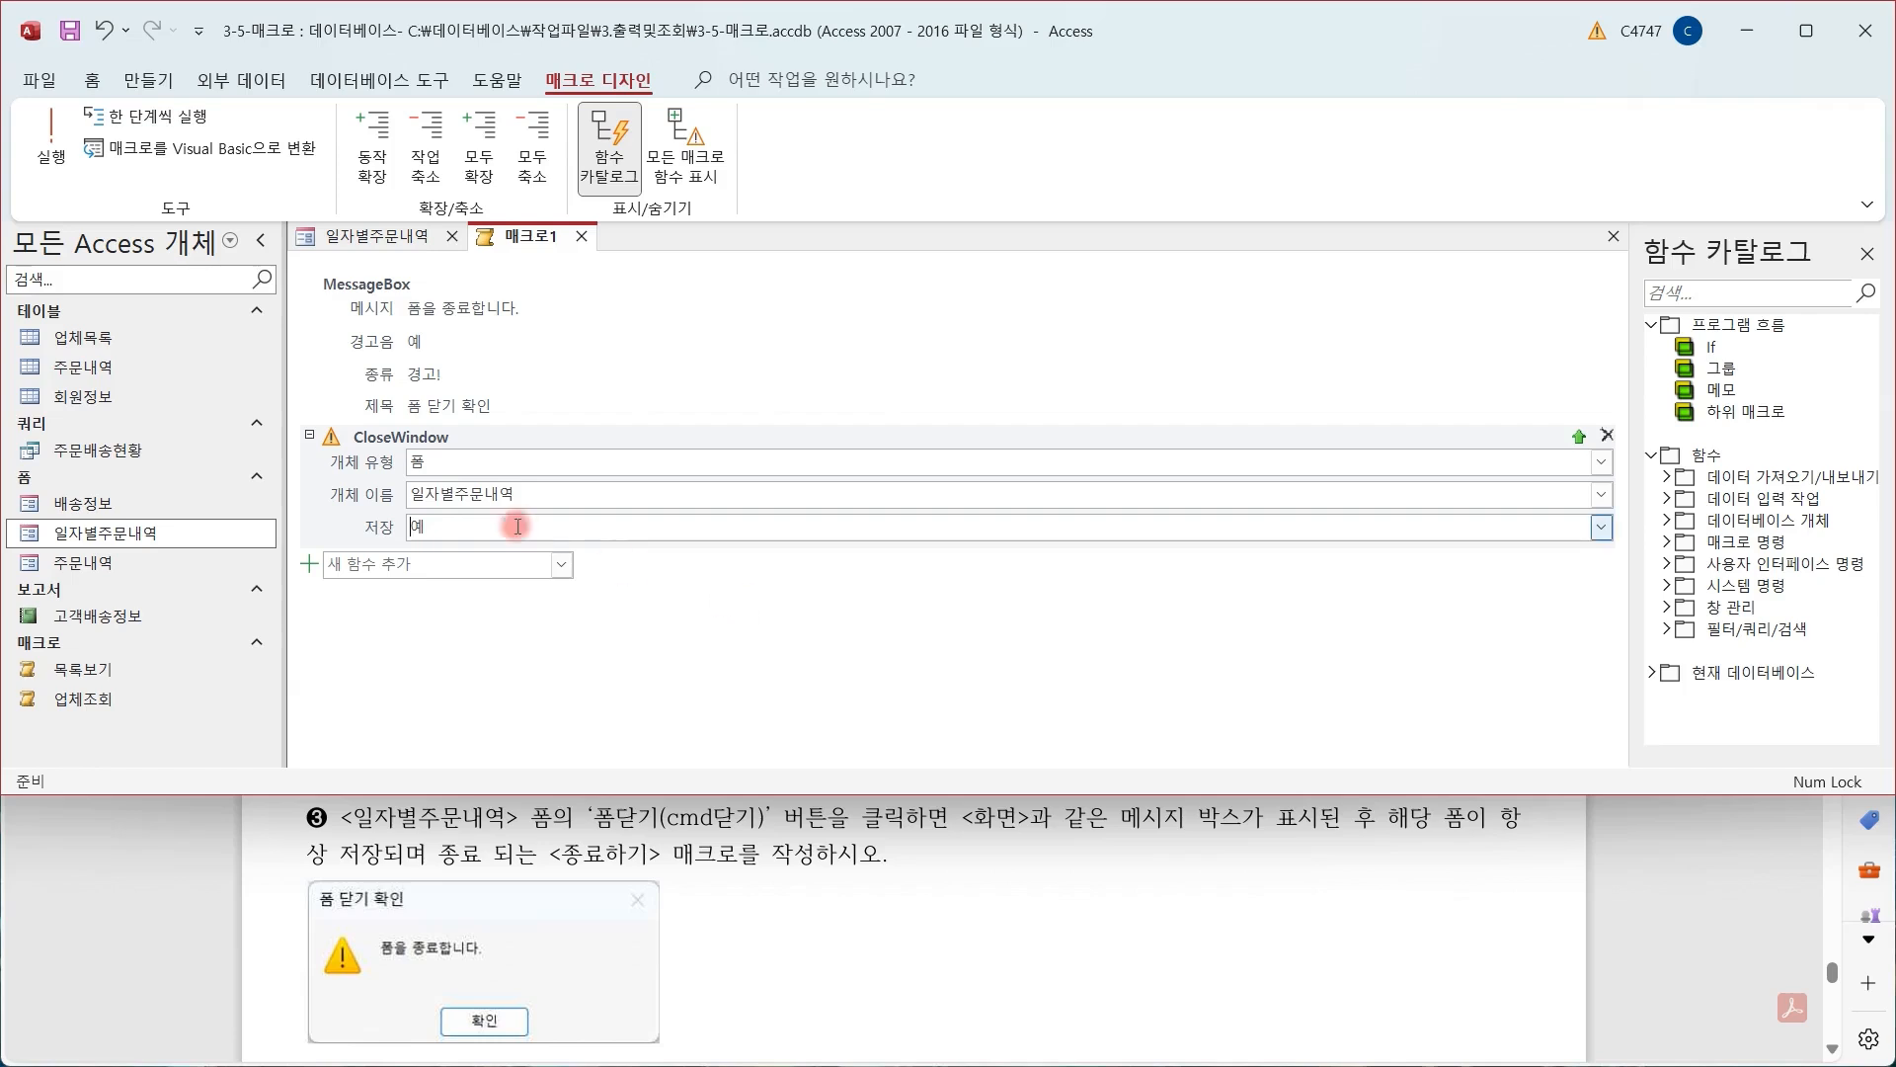
Save the macro as 종료하기 and close it
{"action": "left_click", "coordinate": [72, 33]}
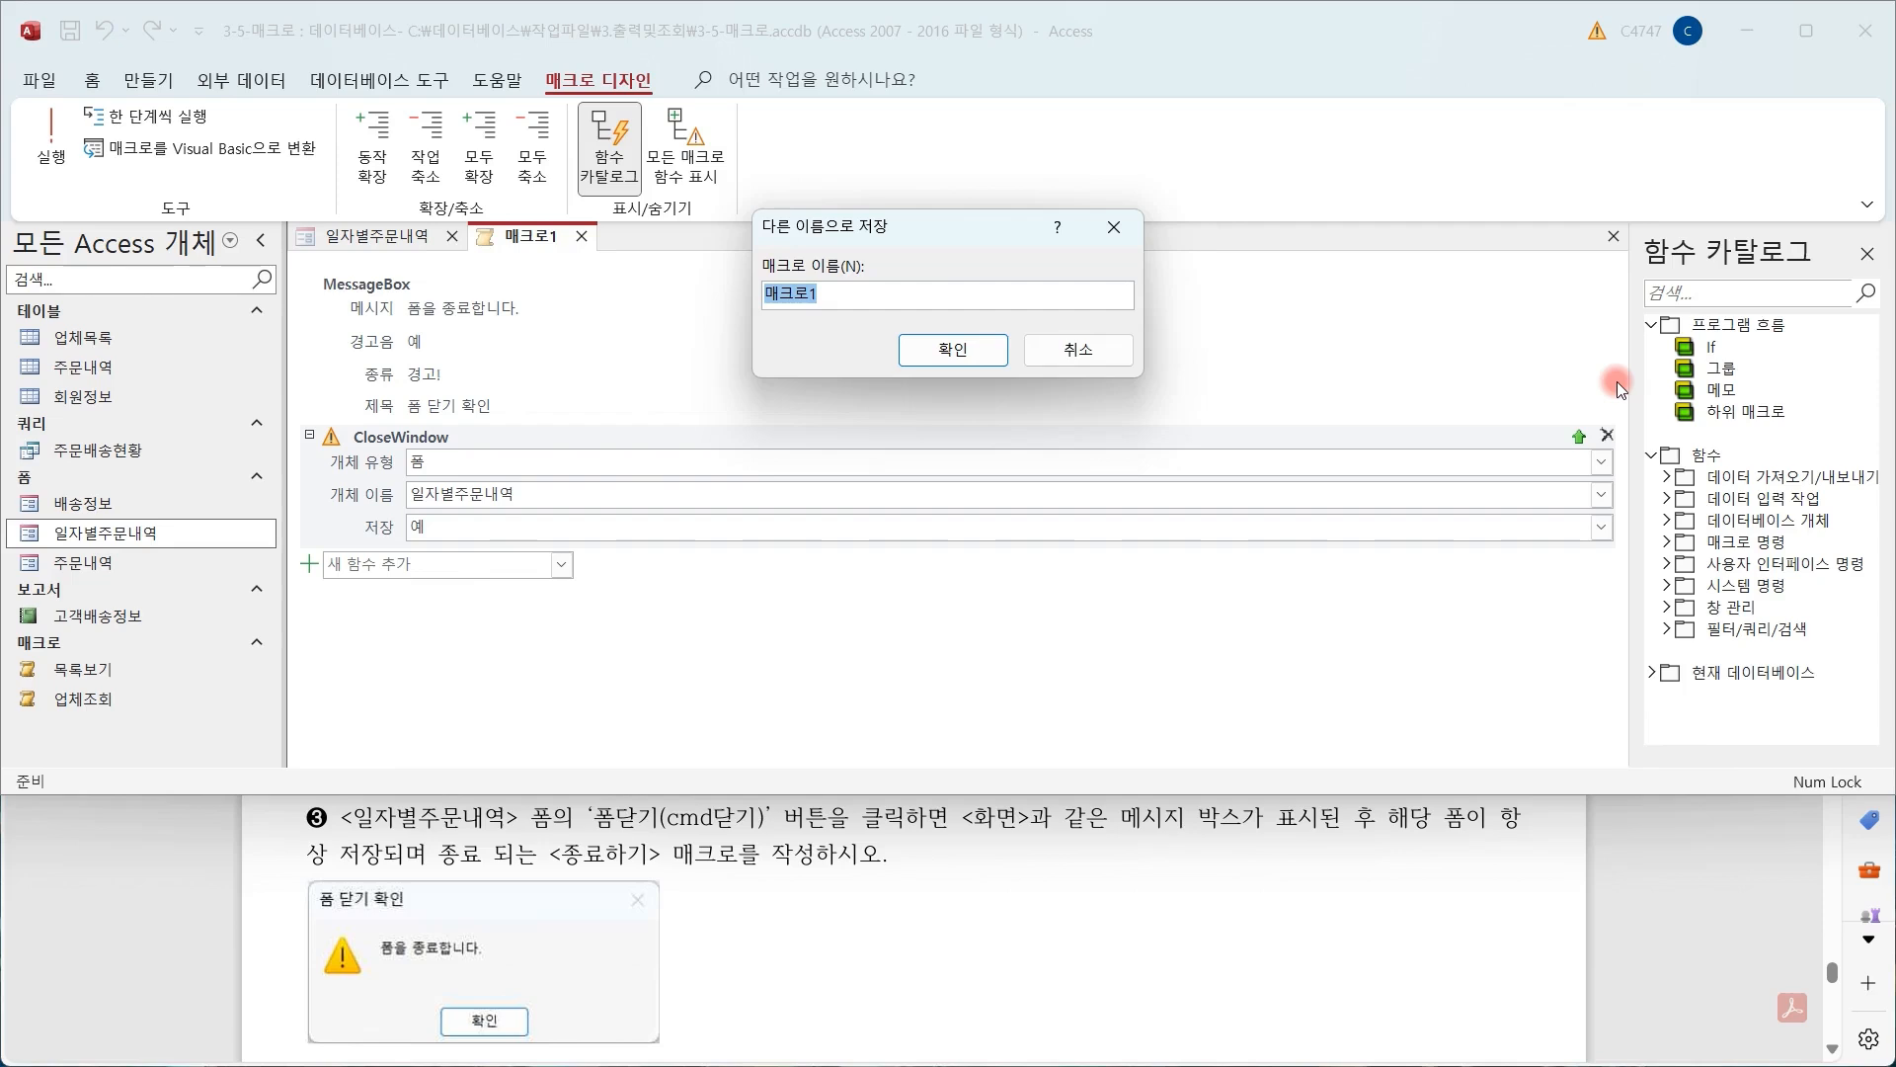
{"action": "type", "text": "종료하기"}
{"action": "left_click", "coordinate": [922, 357]}
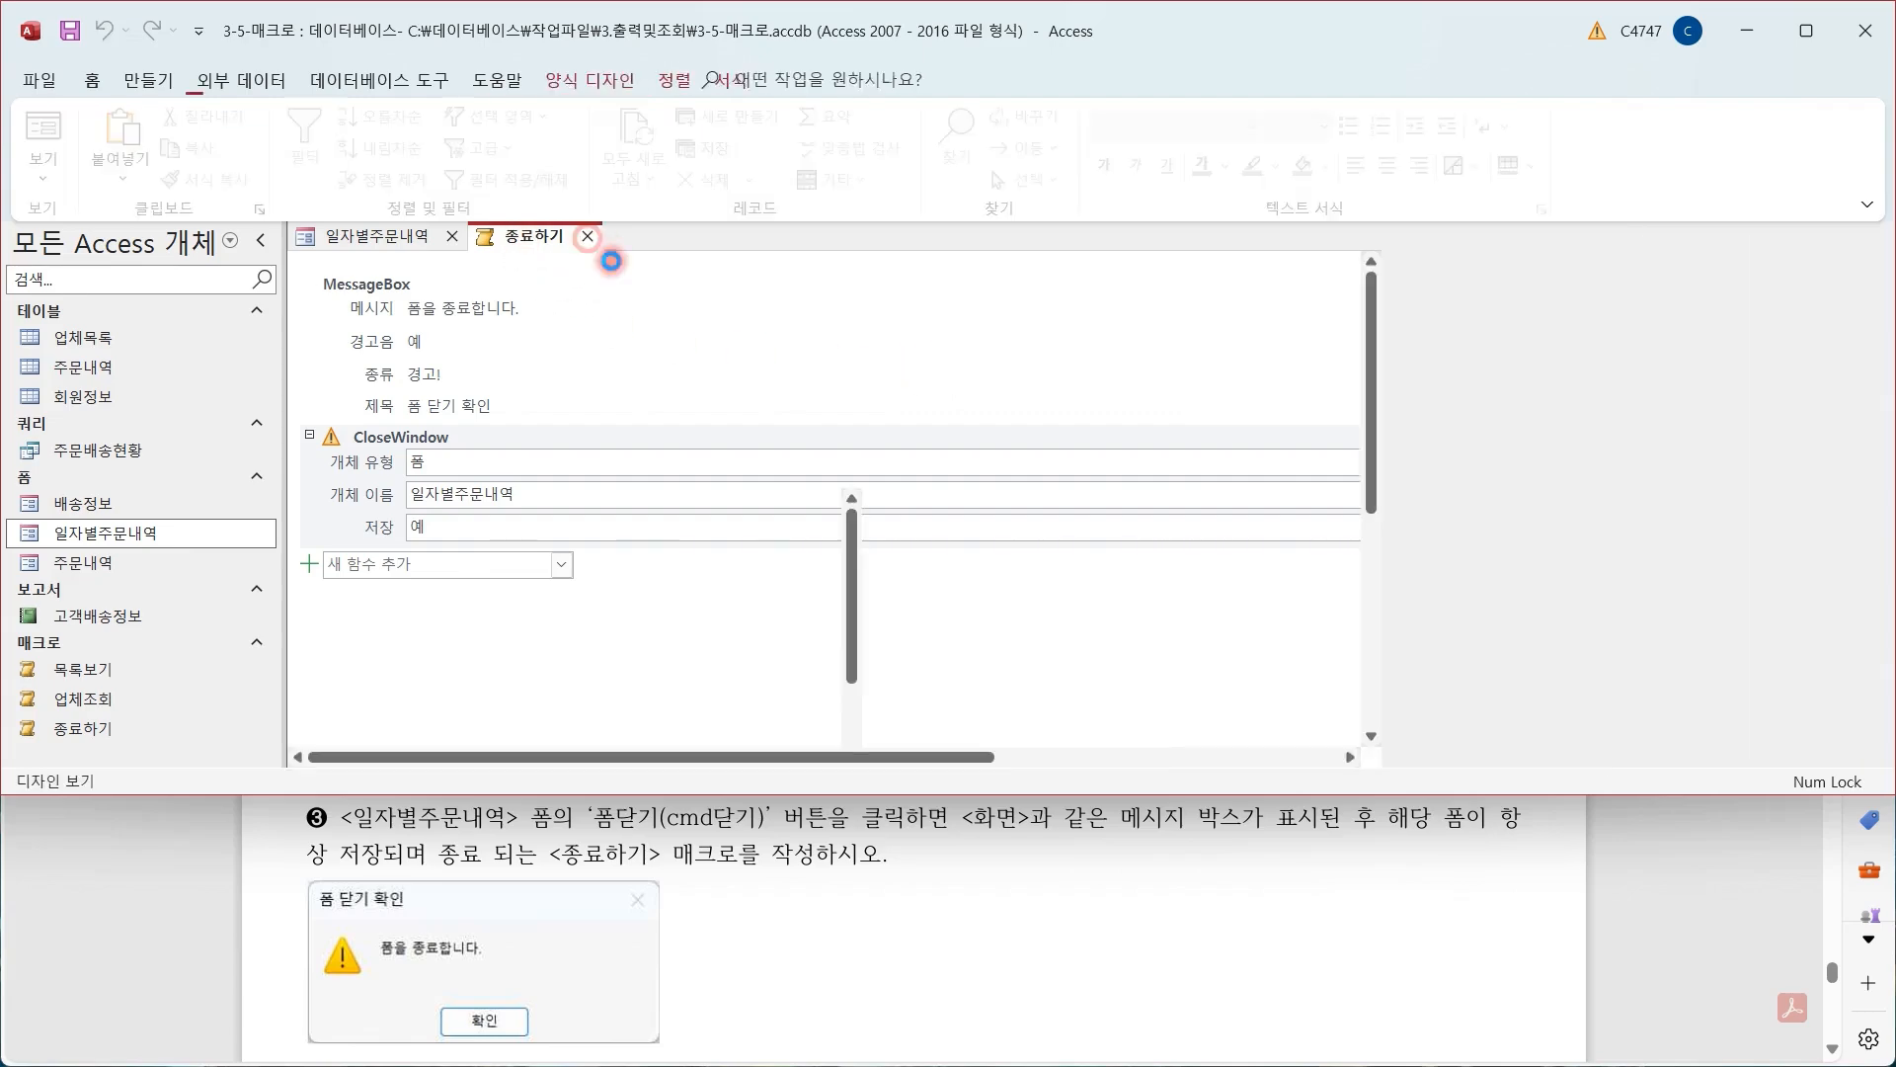
{"action": "left_click", "coordinate": [588, 237]}
Assign the 종료하기 macro to the On Click event of the 폼닫기 (cmd닫기) button
{"action": "left_click", "coordinate": [886, 425]}
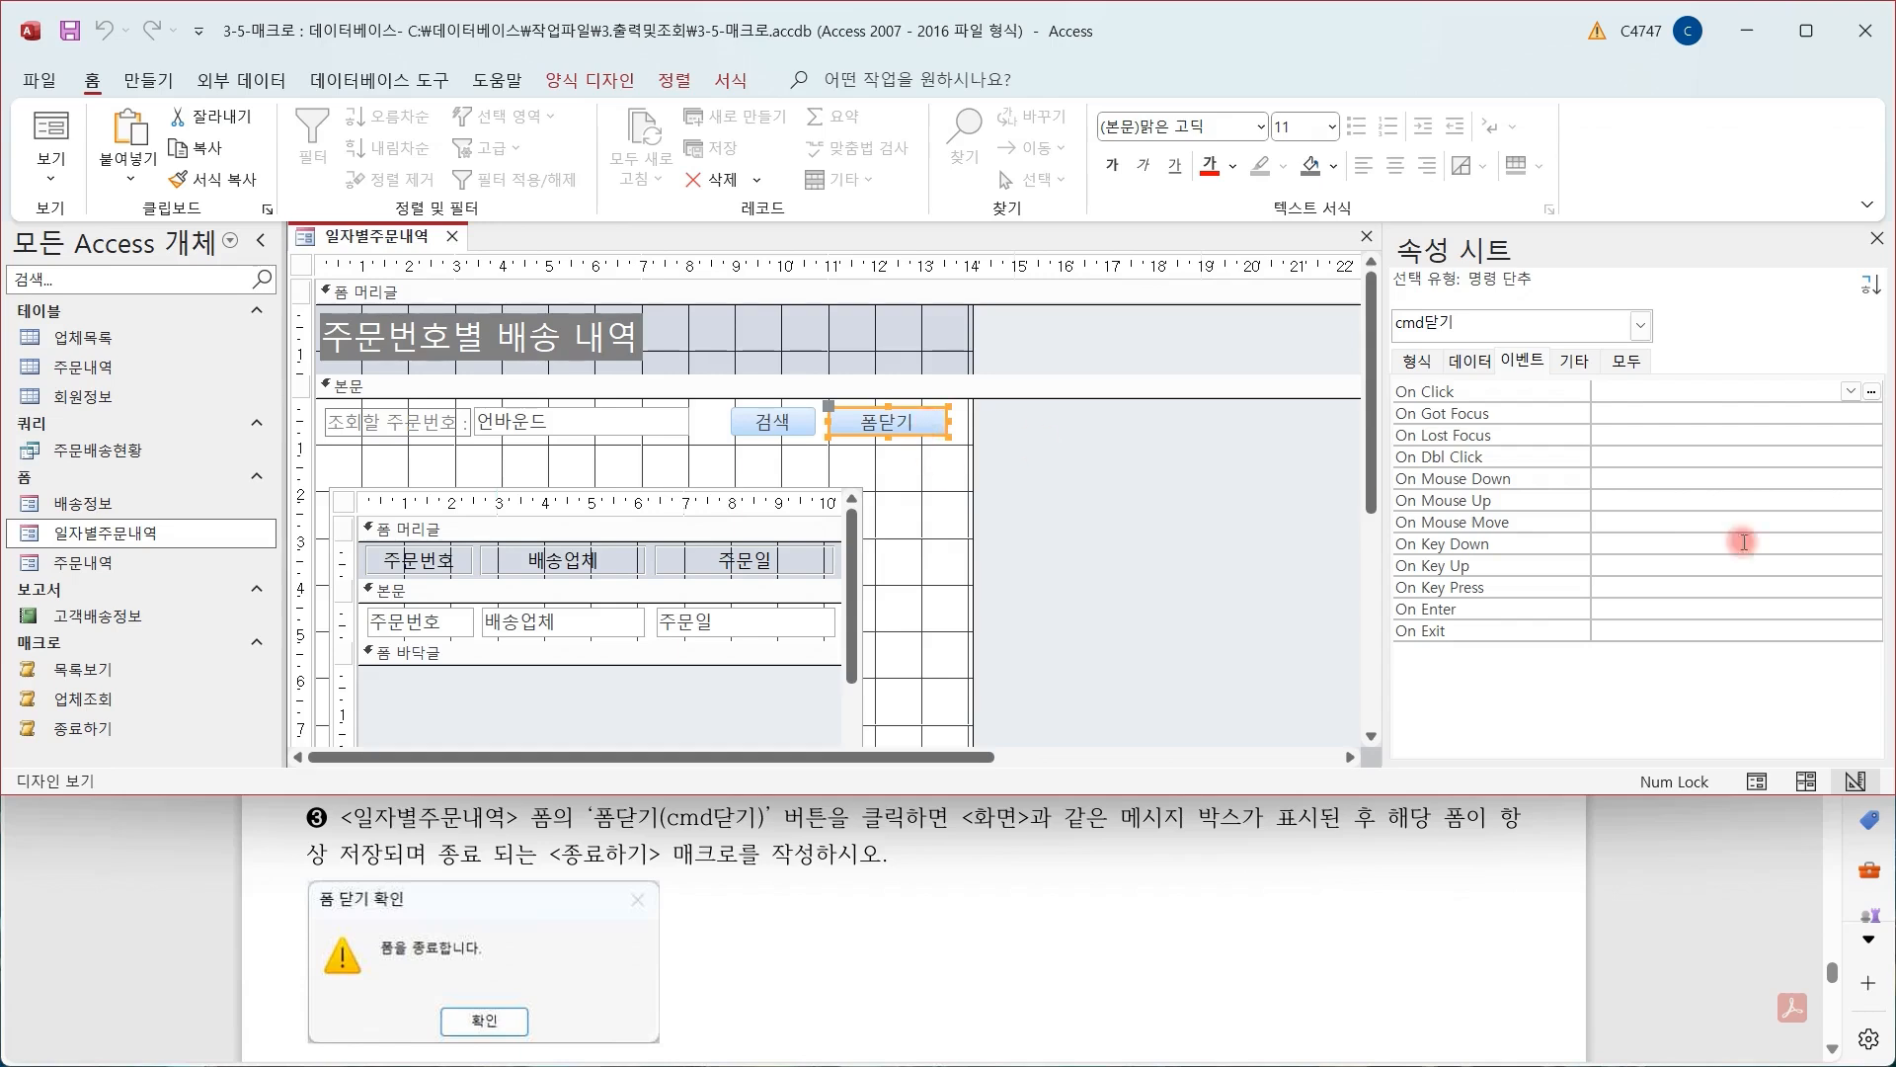
{"action": "left_click", "coordinate": [1533, 362]}
{"action": "left_click", "coordinate": [1616, 383]}
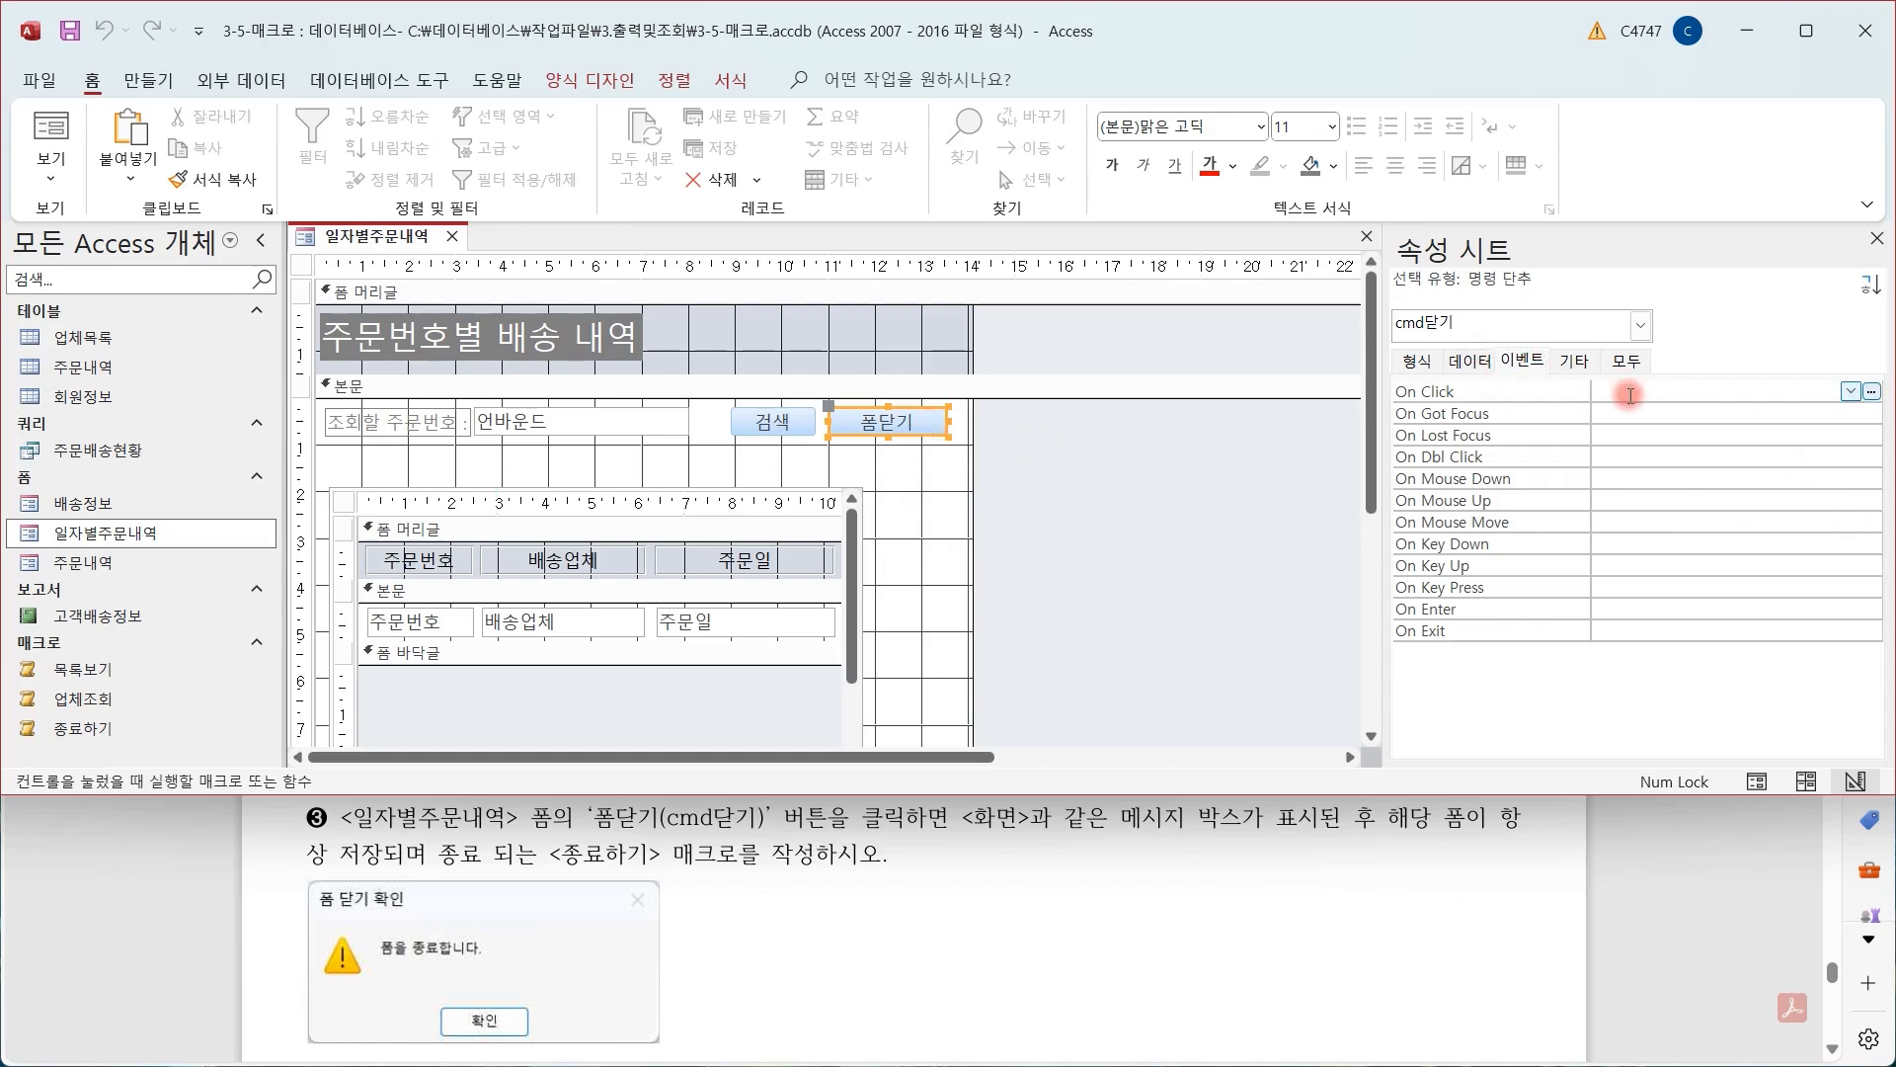
{"action": "left_click", "coordinate": [1848, 391]}
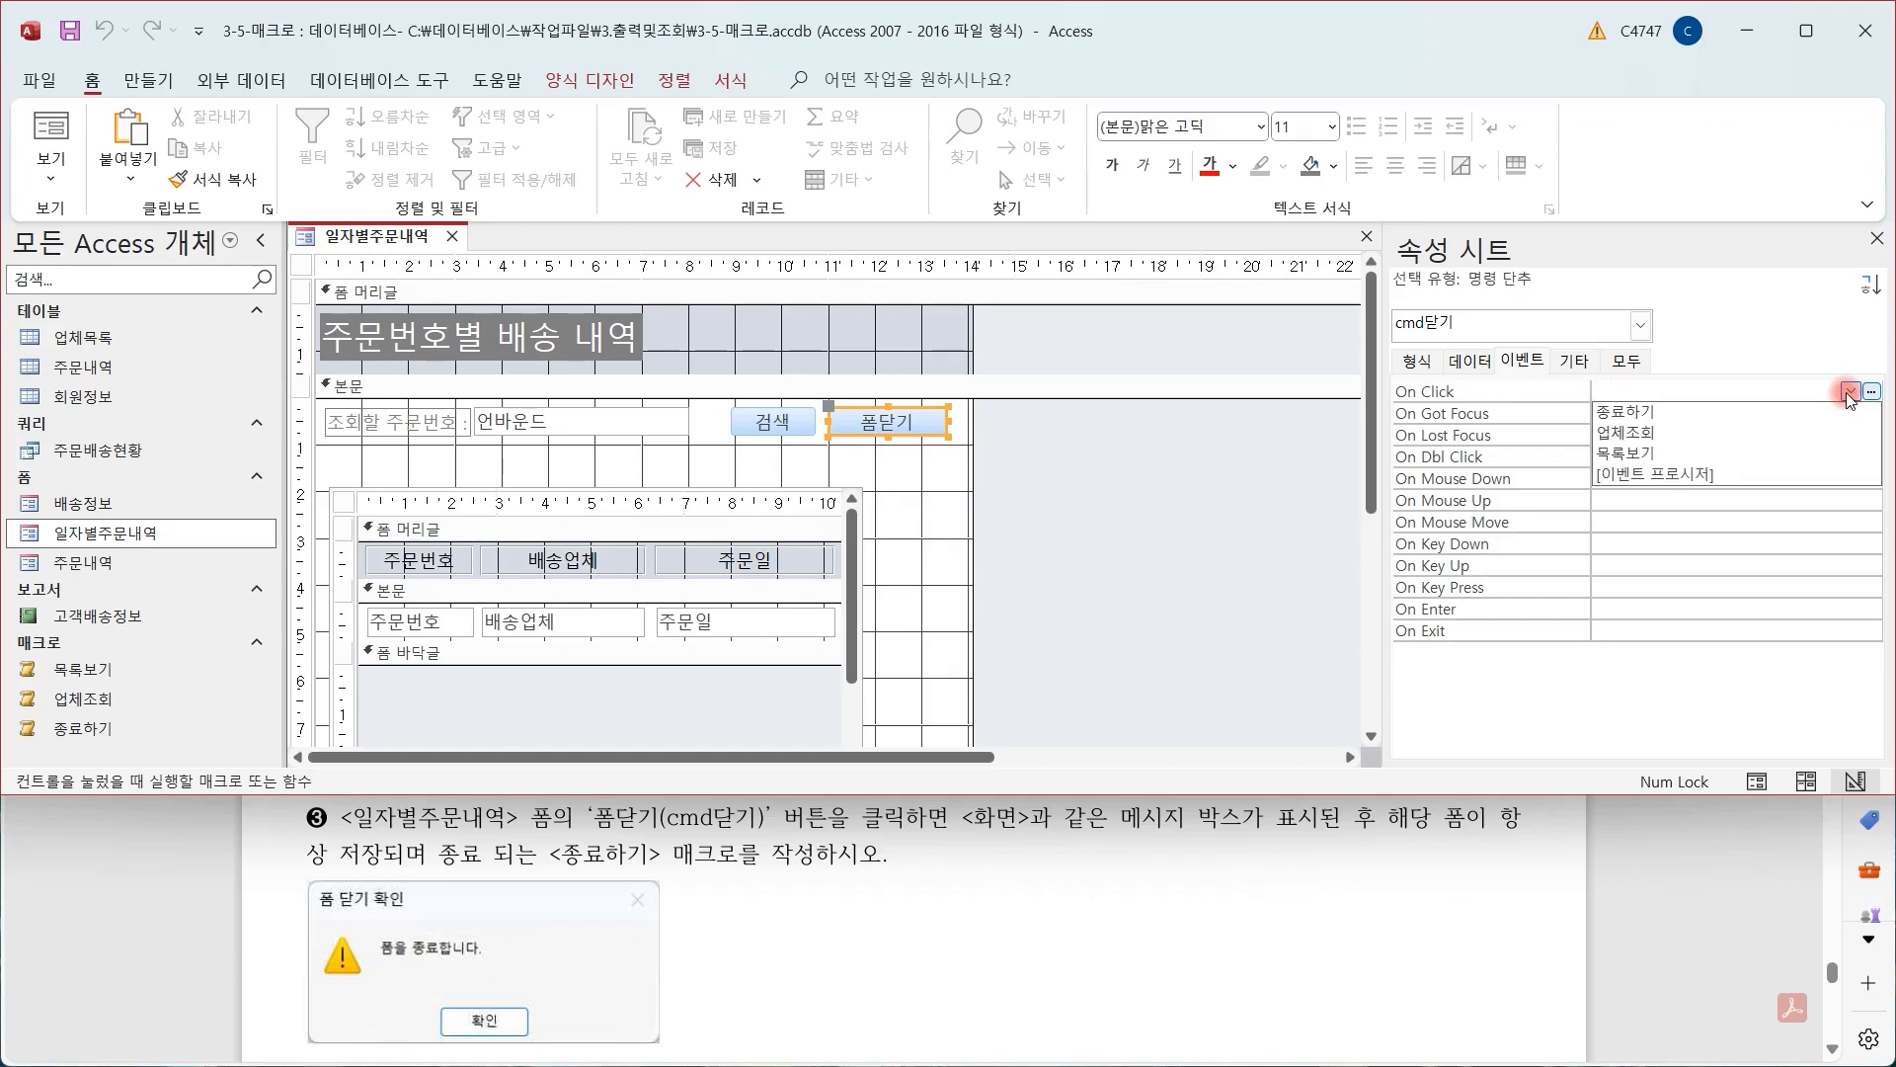
{"action": "left_click", "coordinate": [1659, 414]}
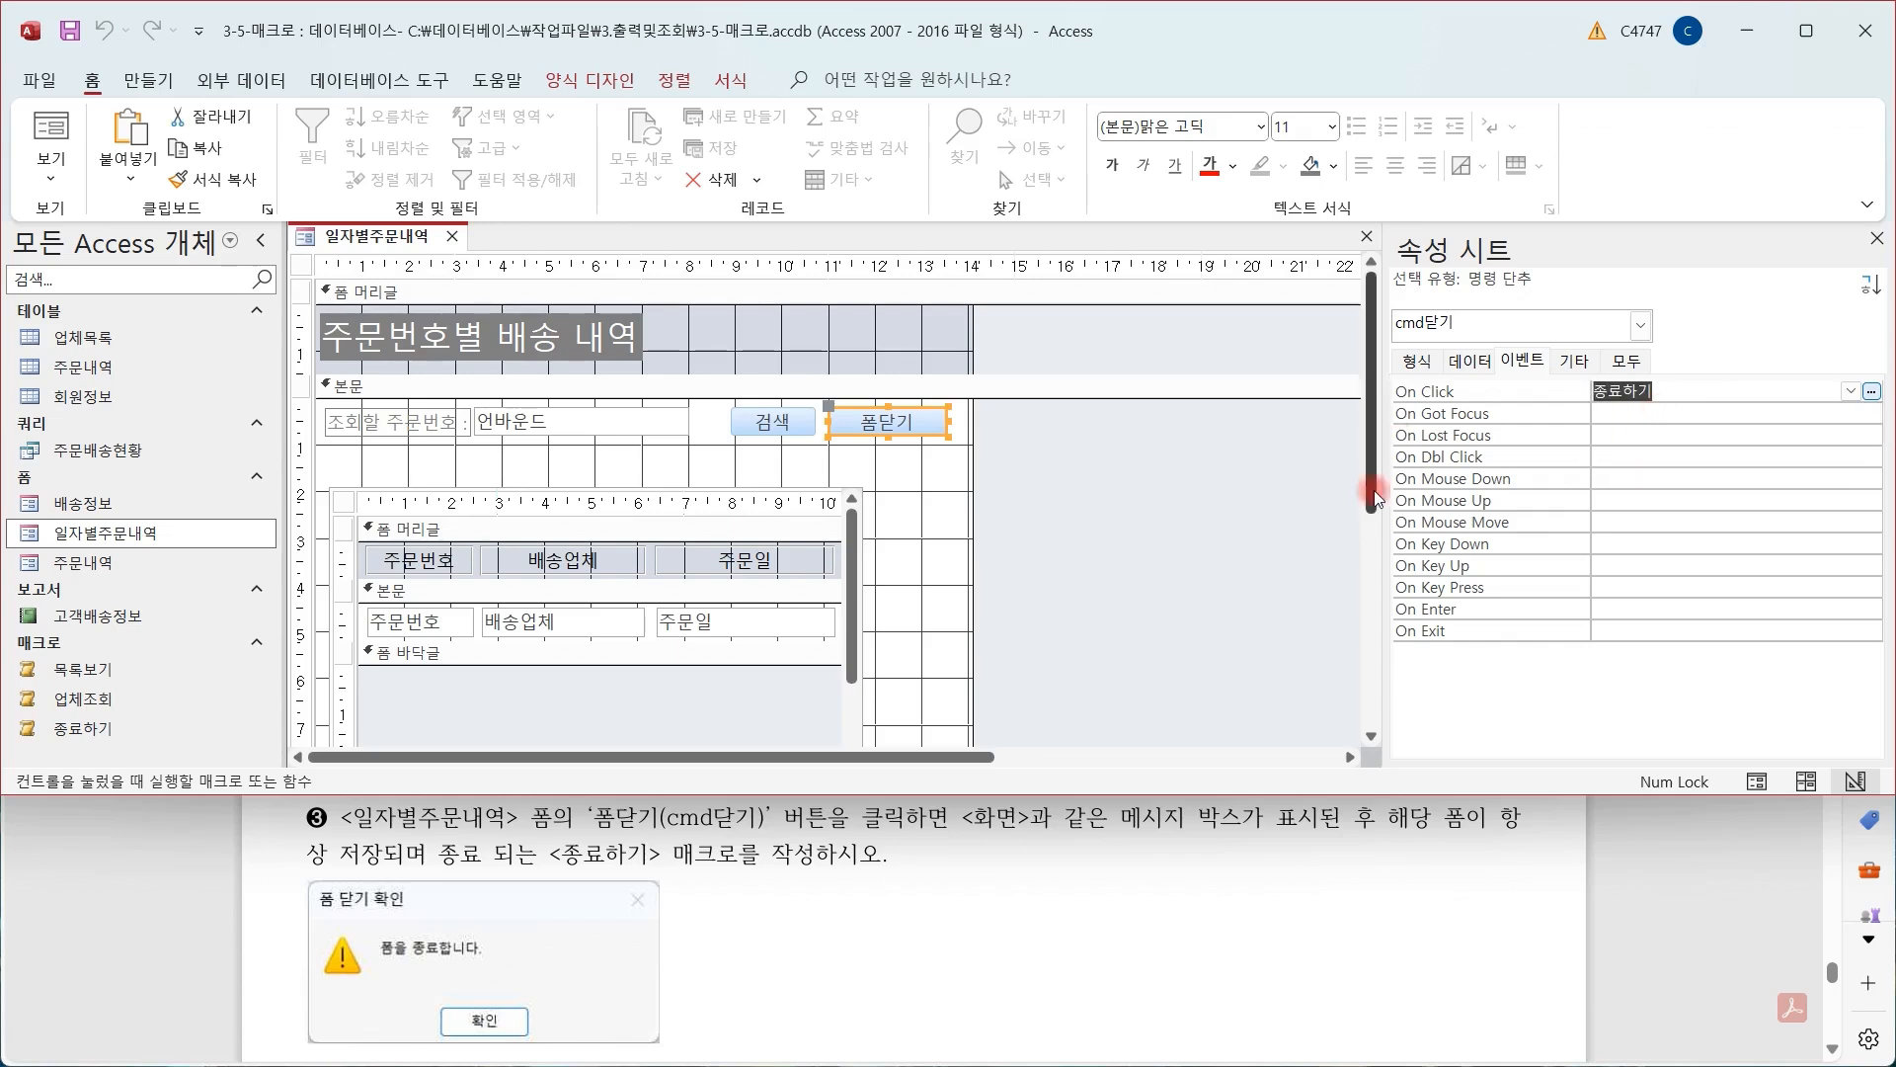
Run the 일자별주문내역 form and test its 폼닫기 button, accepting the message box to save and close the form
{"action": "left_click", "coordinate": [597, 78]}
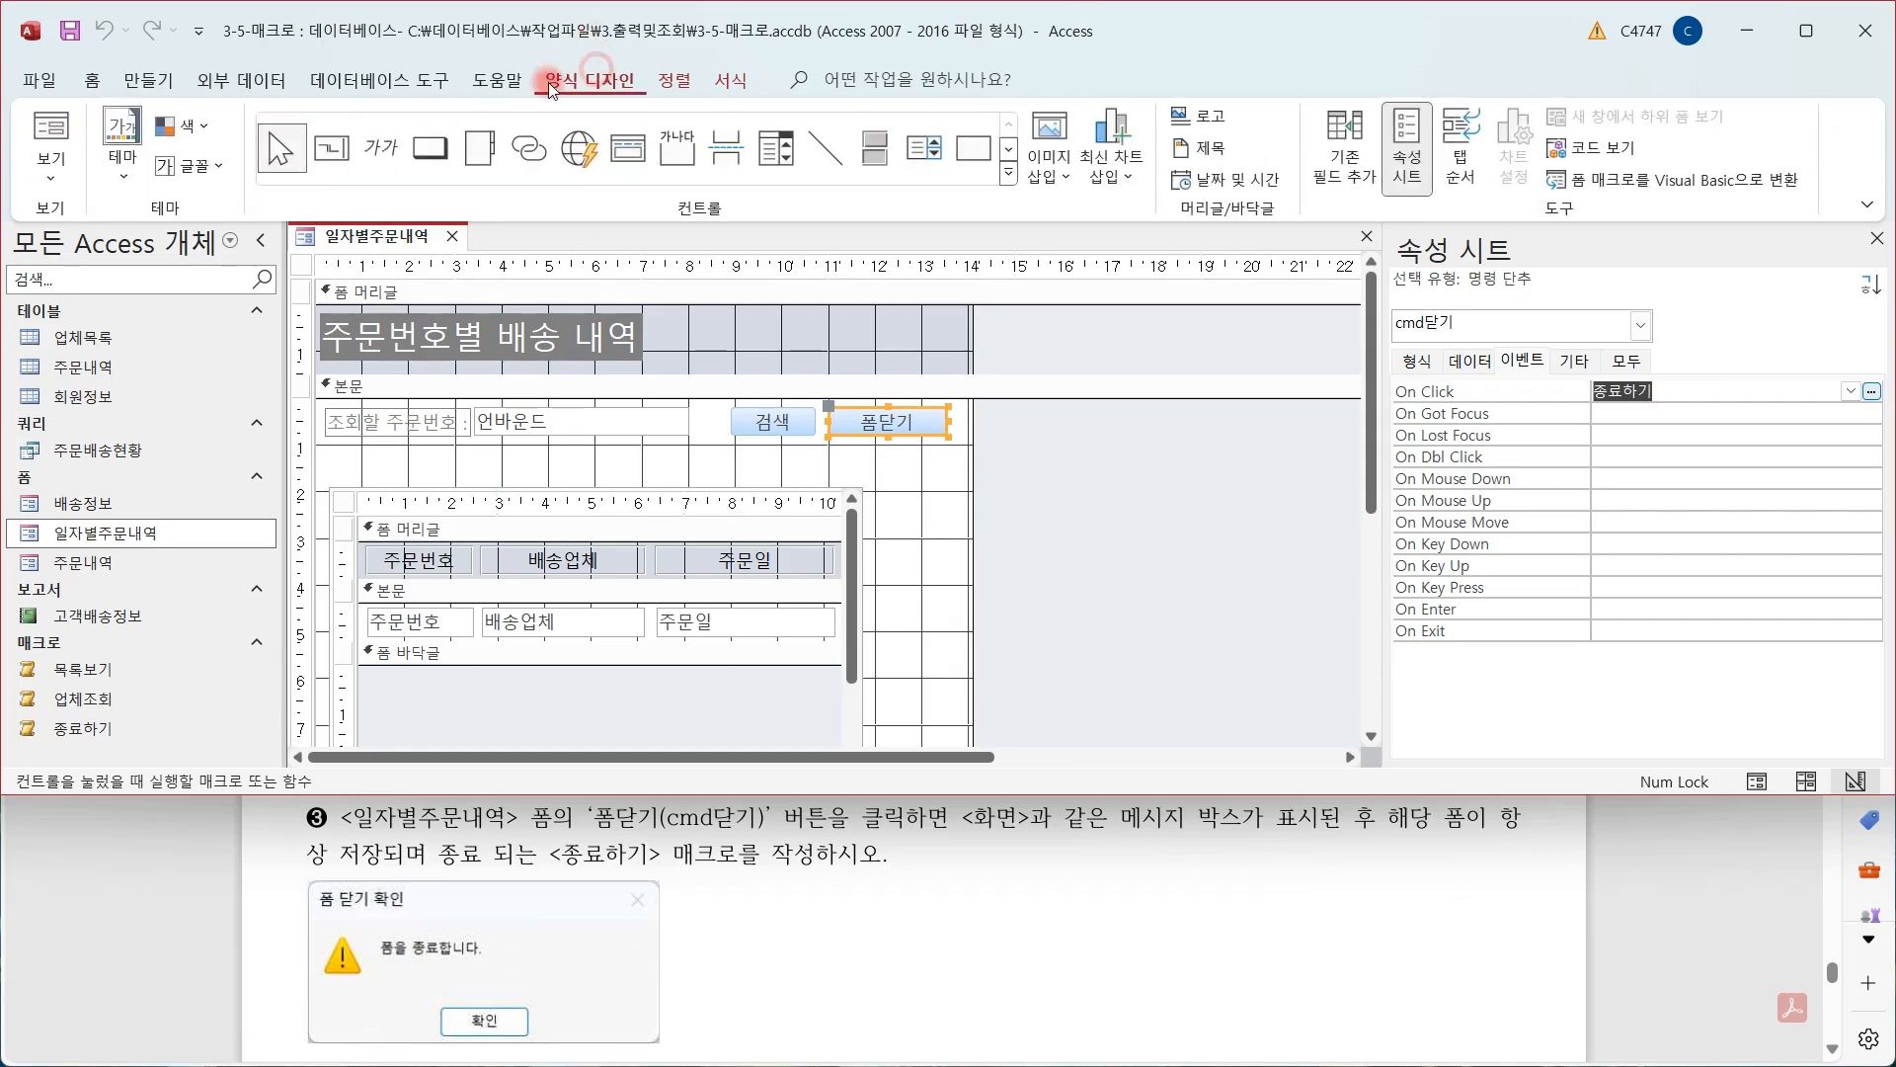
{"action": "left_click", "coordinate": [32, 134]}
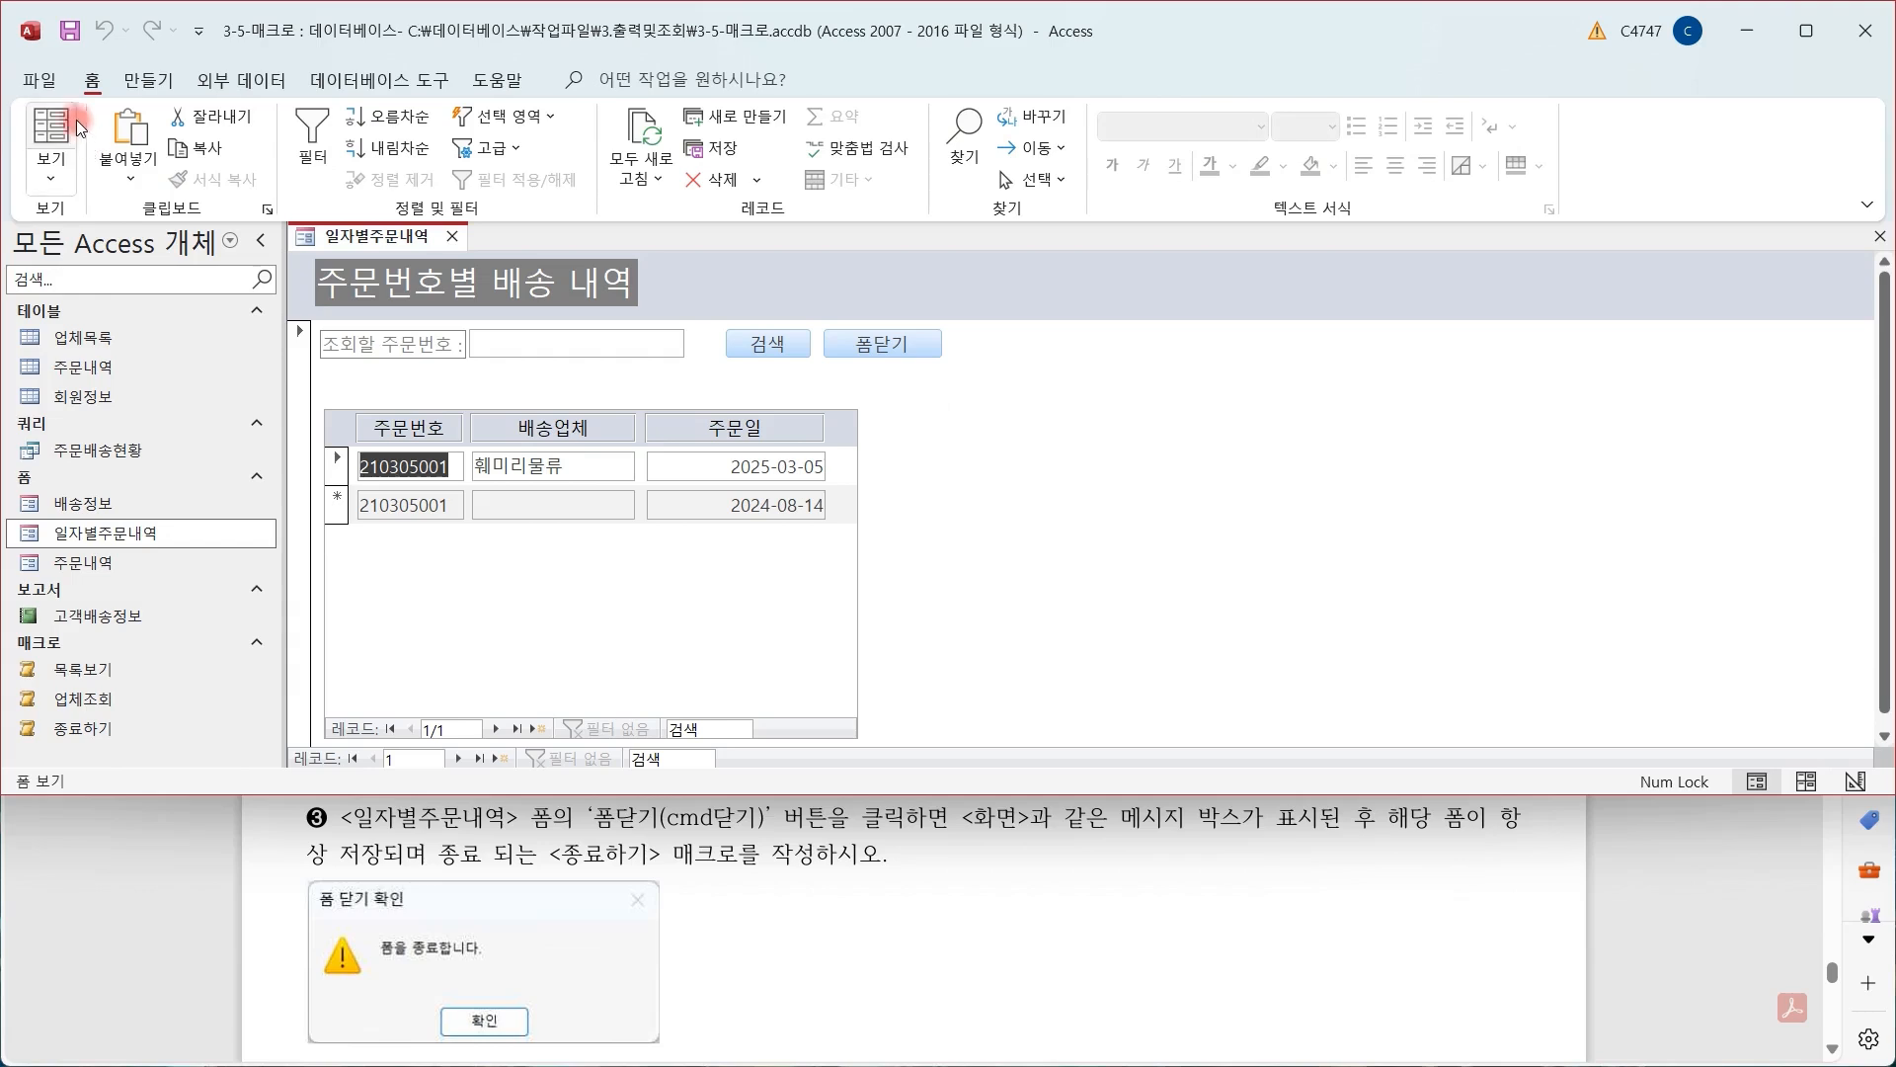
{"action": "left_click", "coordinate": [916, 350]}
{"action": "left_click", "coordinate": [916, 350]}
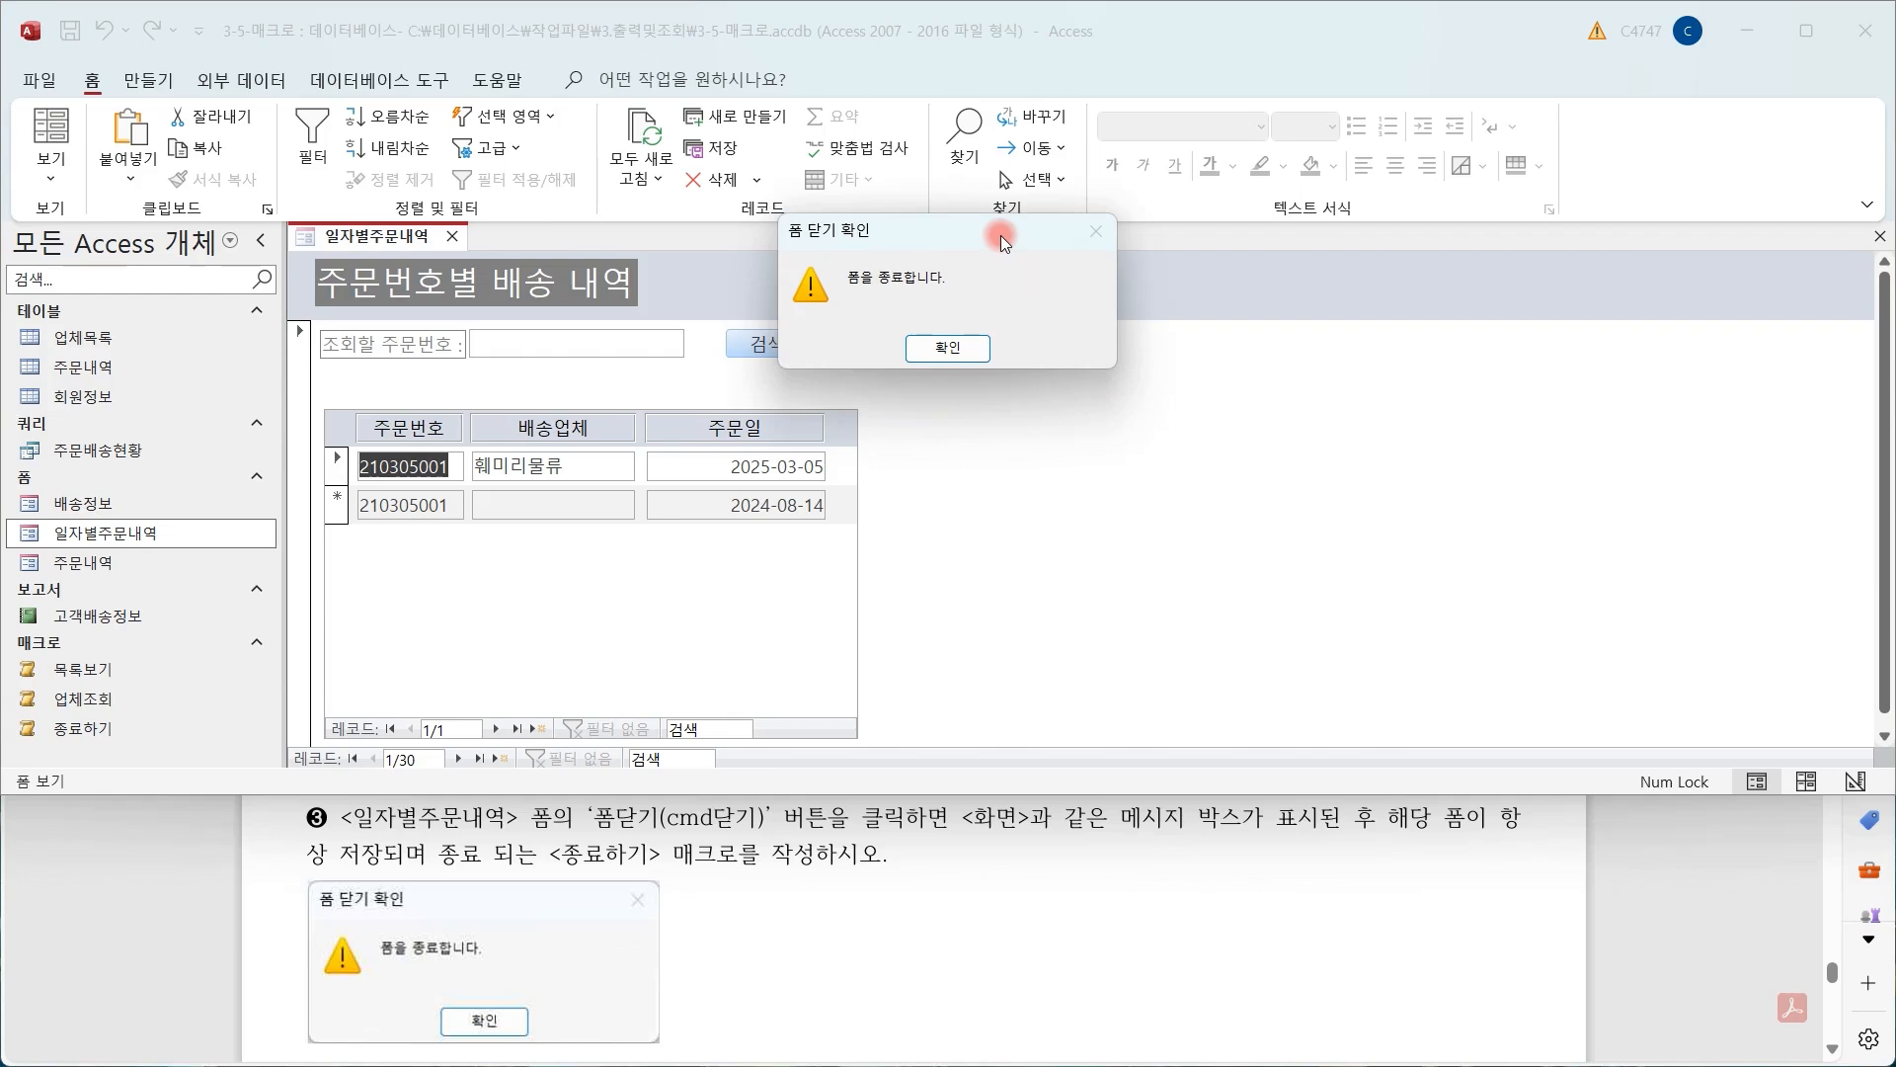
{"action": "left_click", "coordinate": [978, 350]}
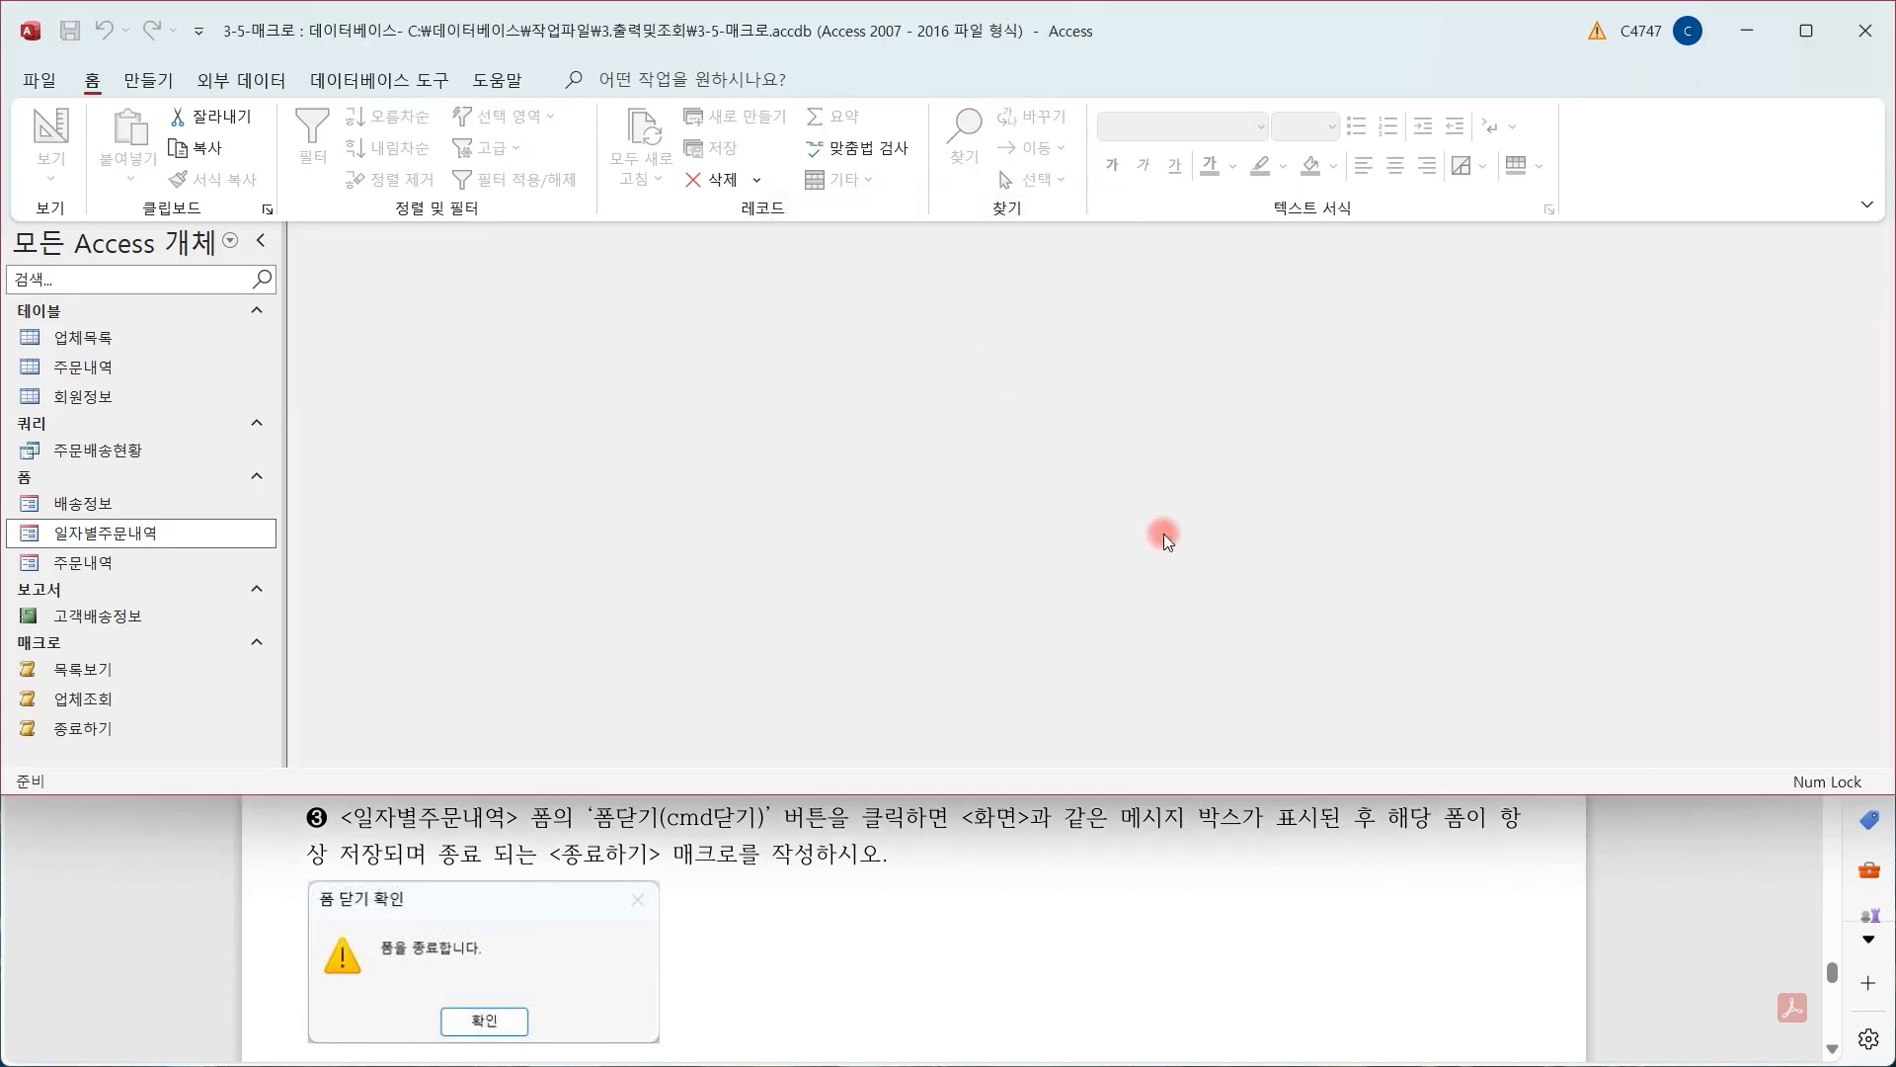